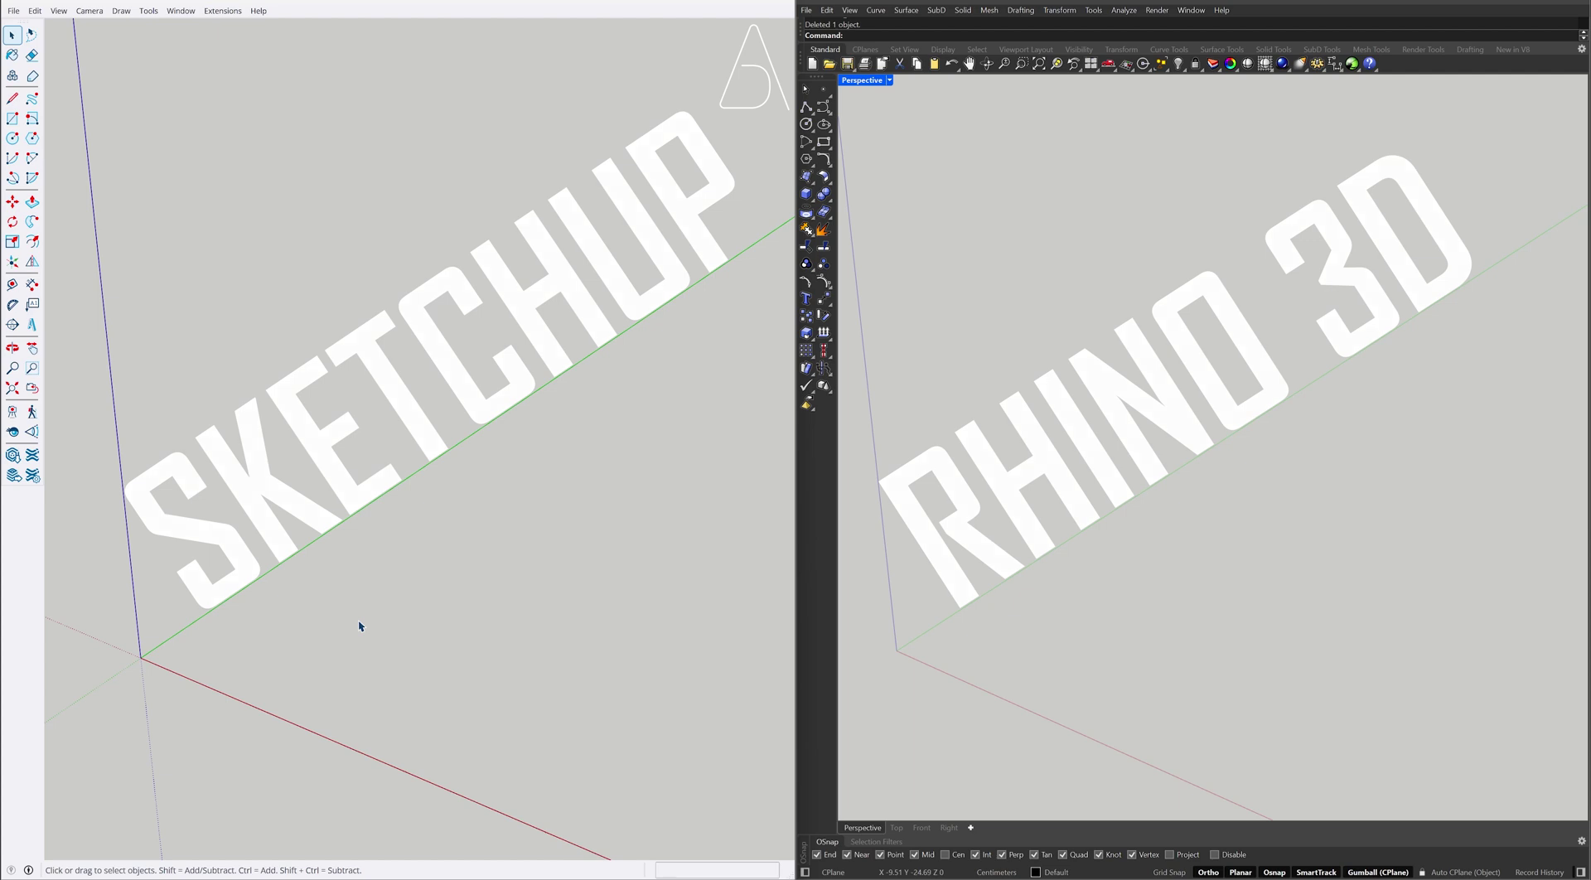
Draw a 120 by 30 cm rectangle starting at the origin in SketchUp
{"action": "key", "text": "r"}
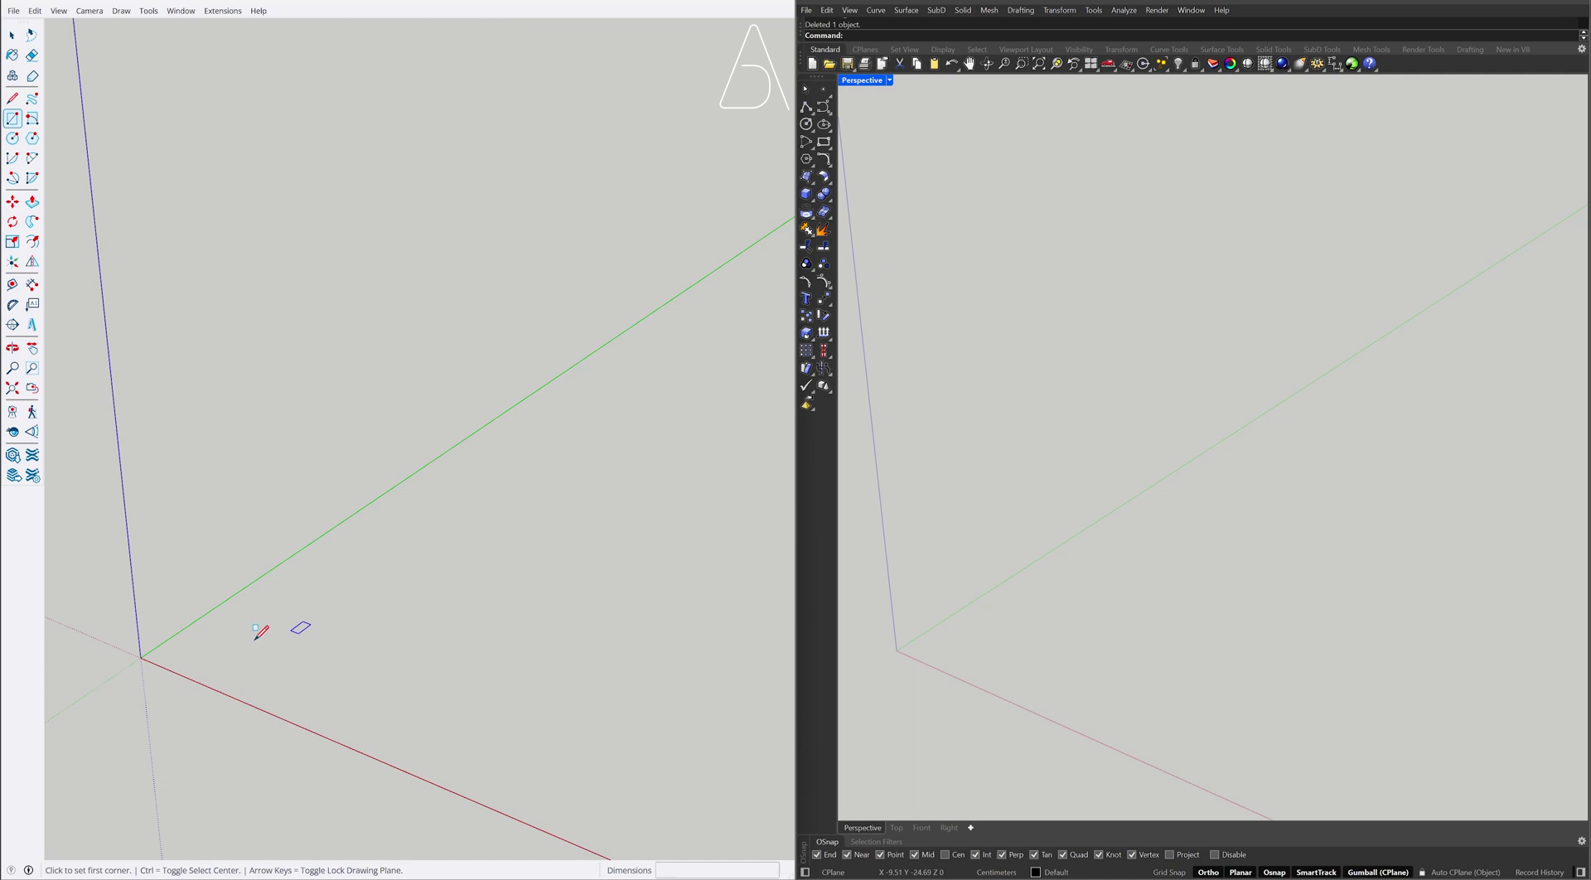
{"action": "left_click", "coordinate": [141, 657]}
{"action": "type", "text": "120,30"}
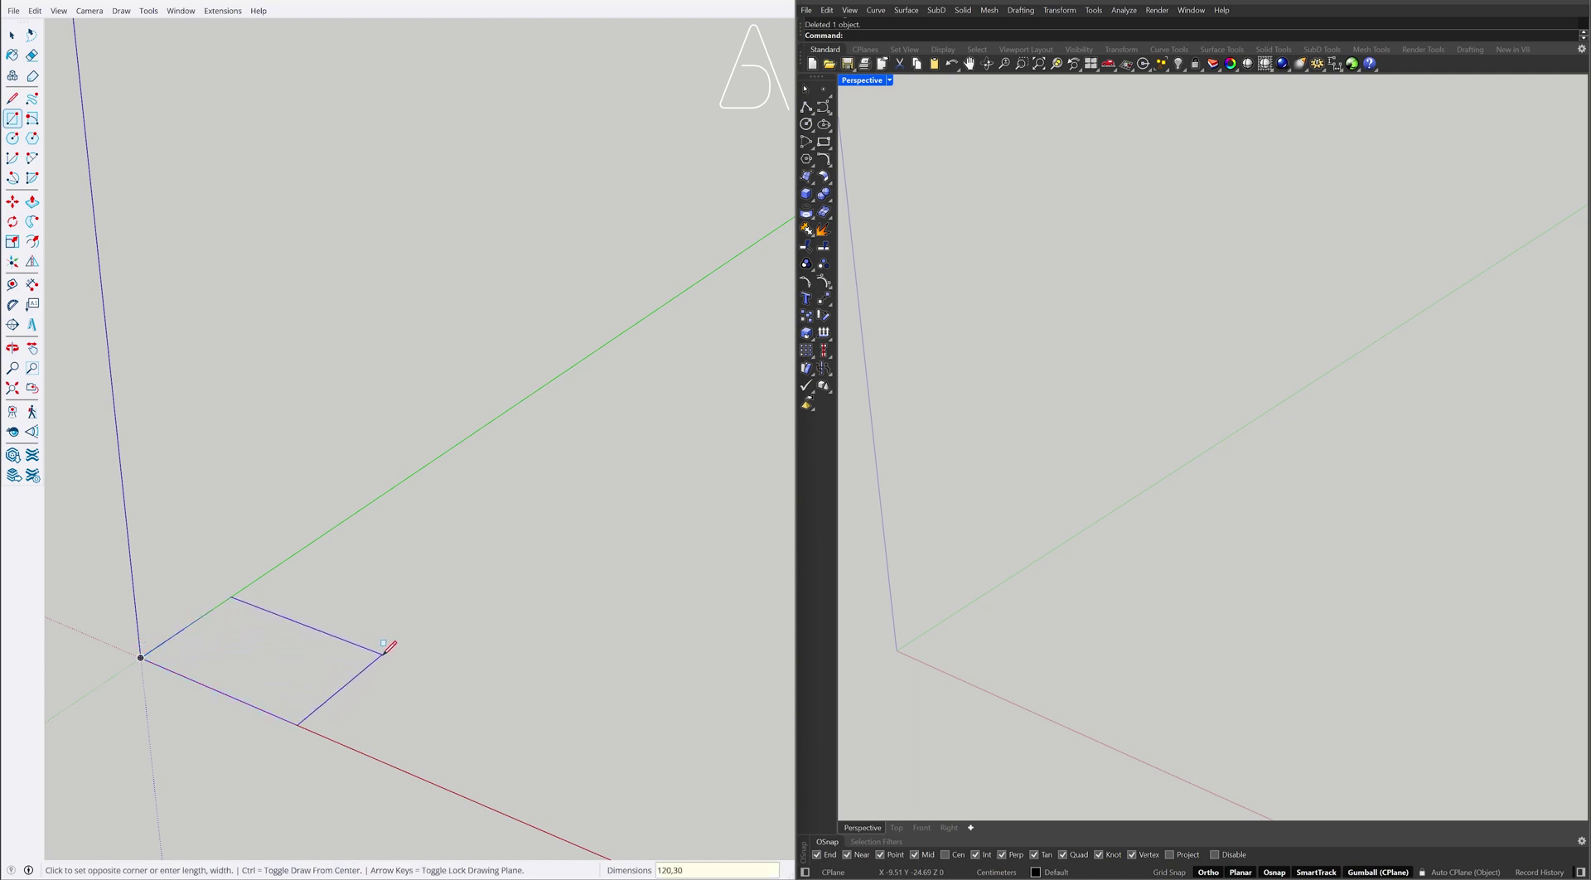
{"action": "key", "text": "Return"}
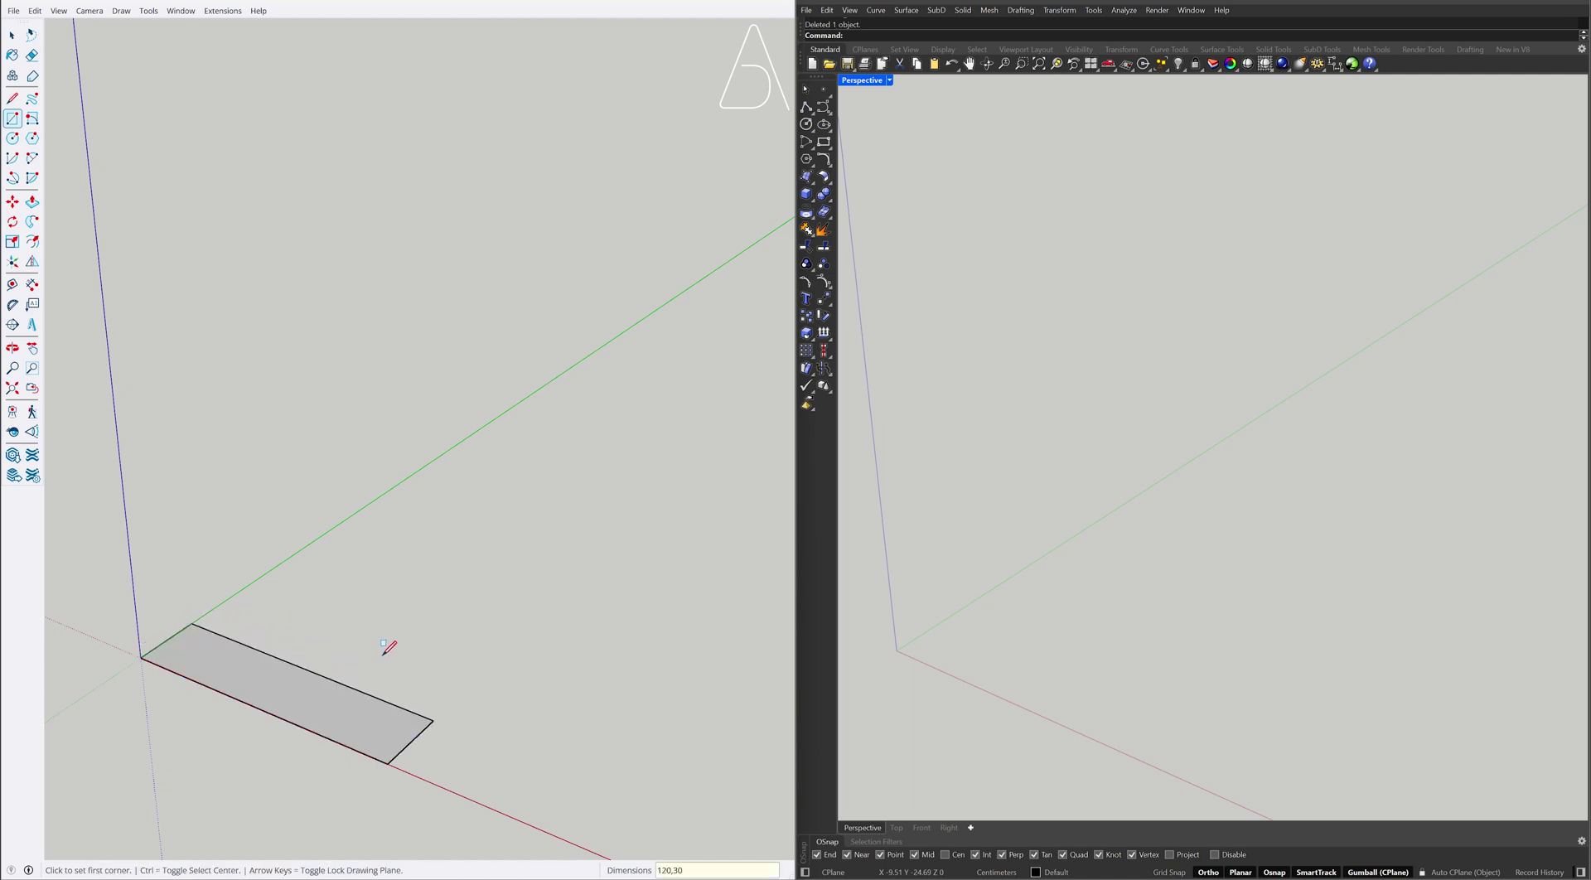
Push/pull the rectangle up 17 cm into a solid box
{"action": "key", "text": "p"}
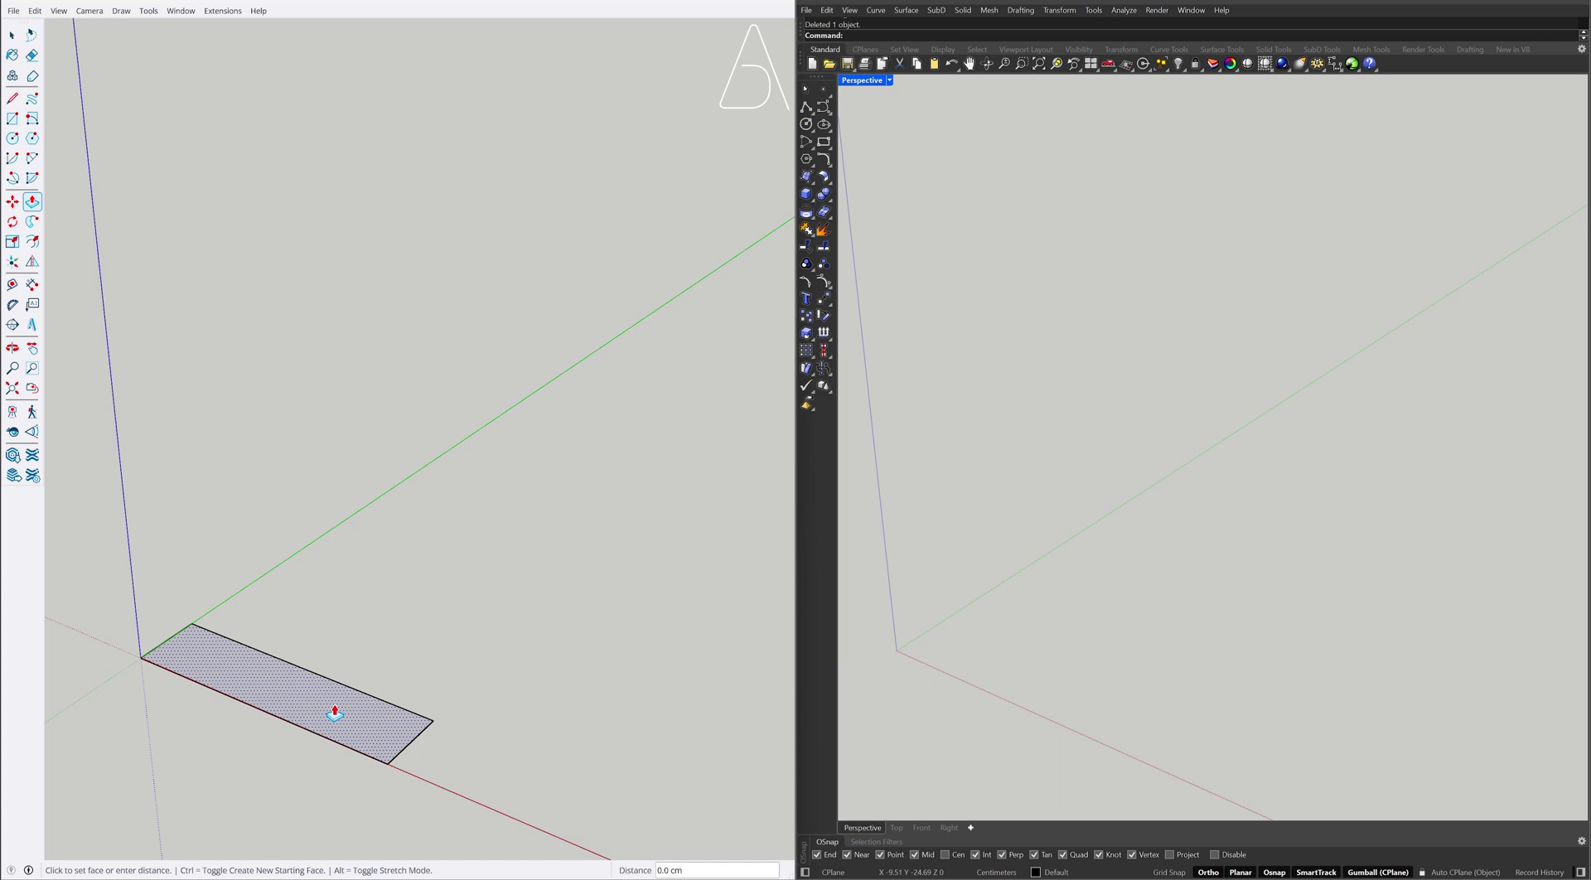
{"action": "left_click", "coordinate": [331, 709]}
{"action": "type", "text": "17"}
{"action": "key", "text": "Return"}
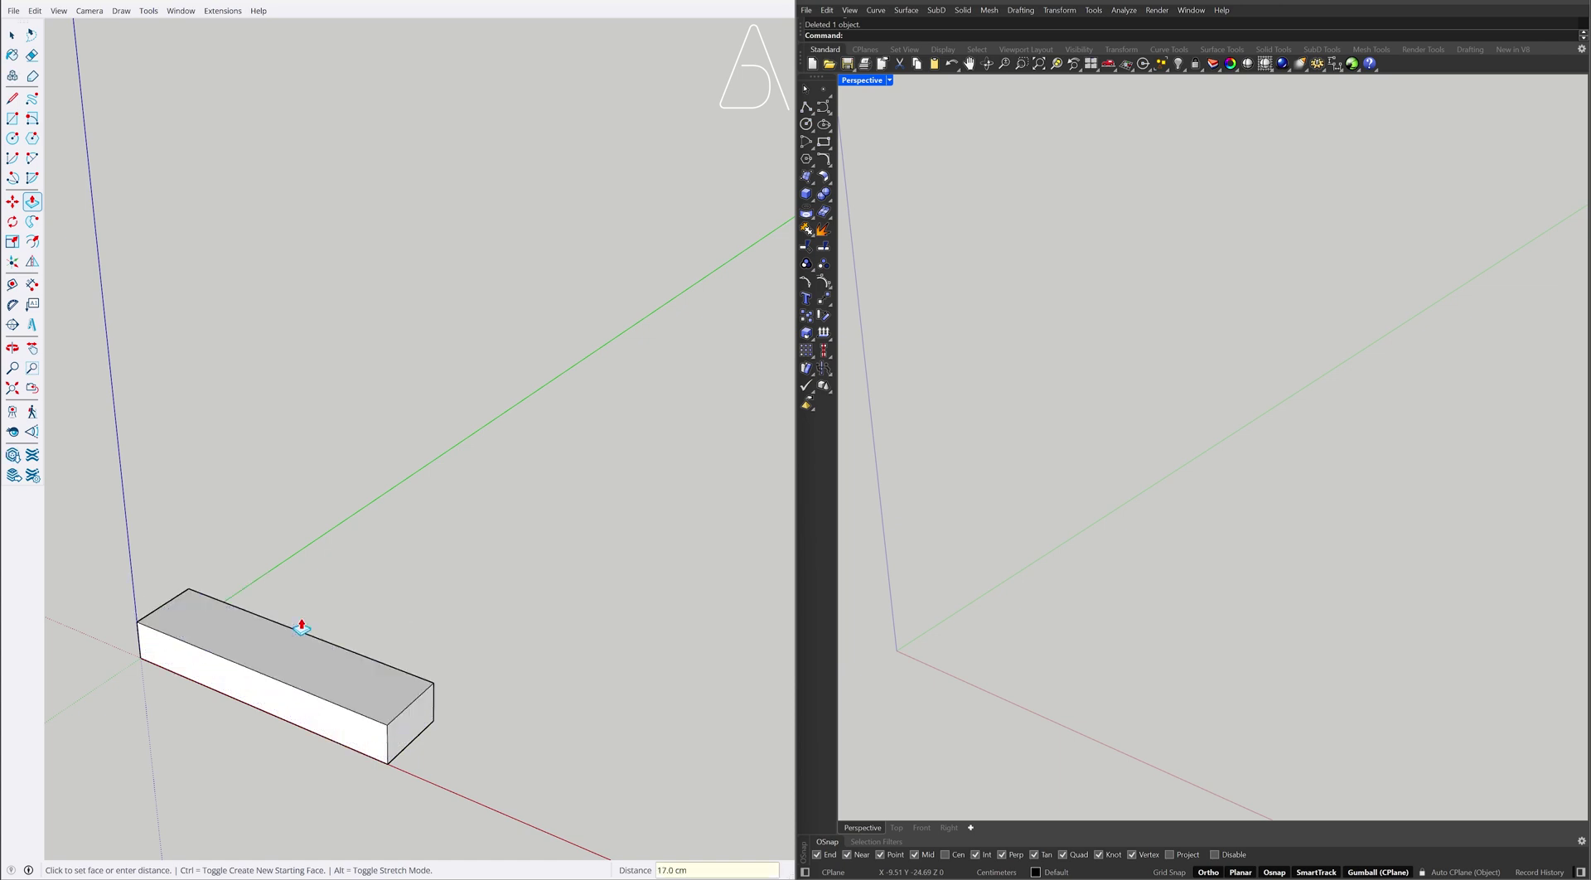
{"action": "key", "text": "space"}
Create a 120 × 30 × 17 box from the origin in Rhino using Box
{"action": "left_click", "coordinate": [922, 644]}
{"action": "type", "text": "Box"}
{"action": "key", "text": "Return"}
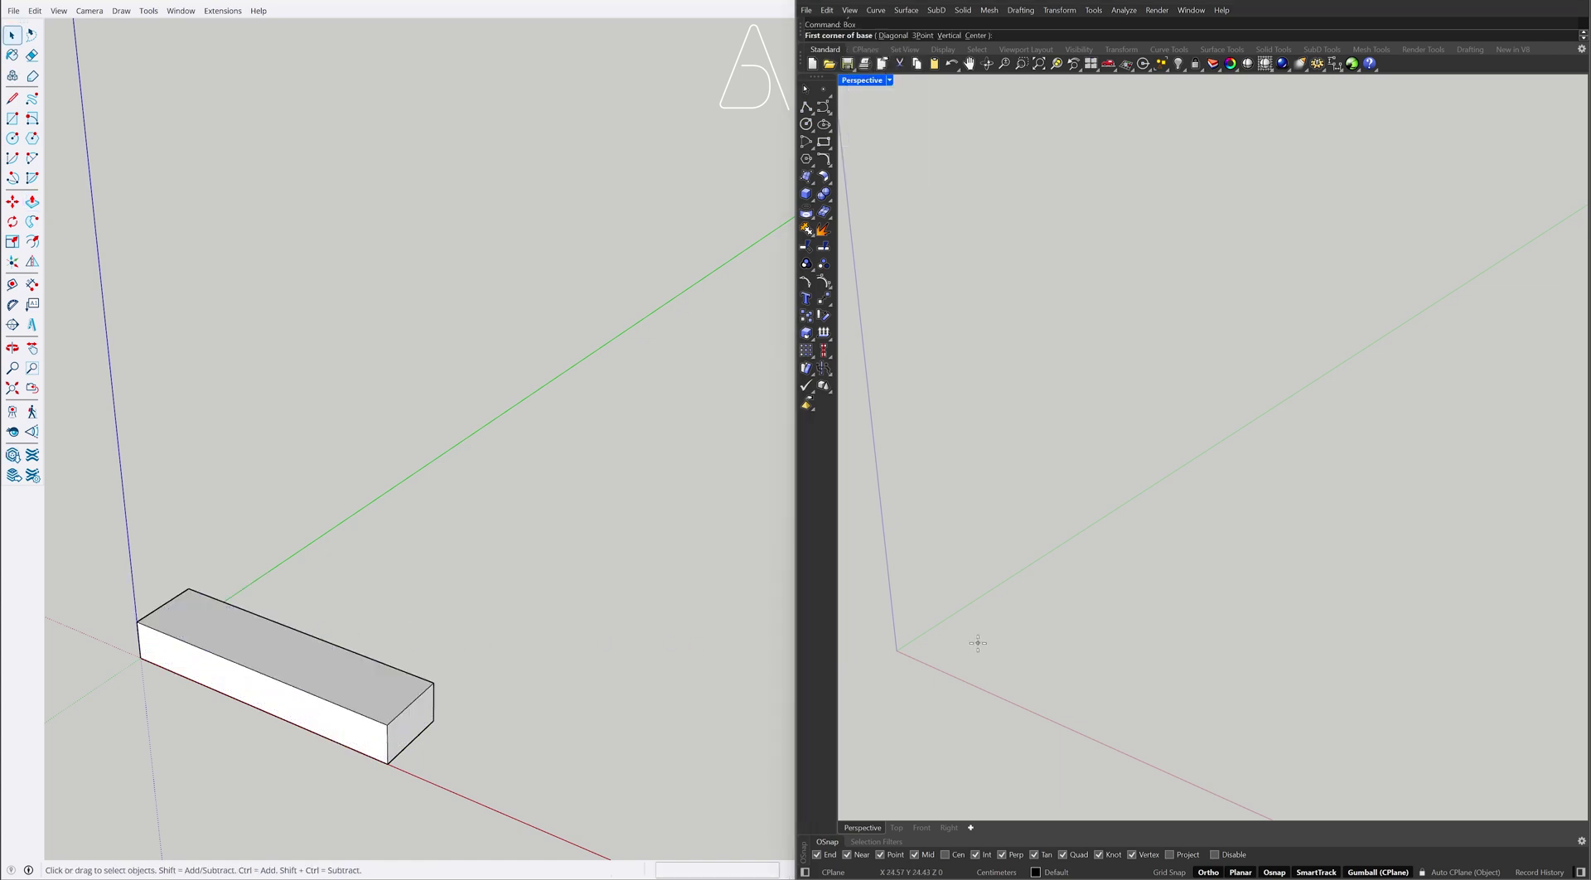
{"action": "left_click", "coordinate": [896, 650]}
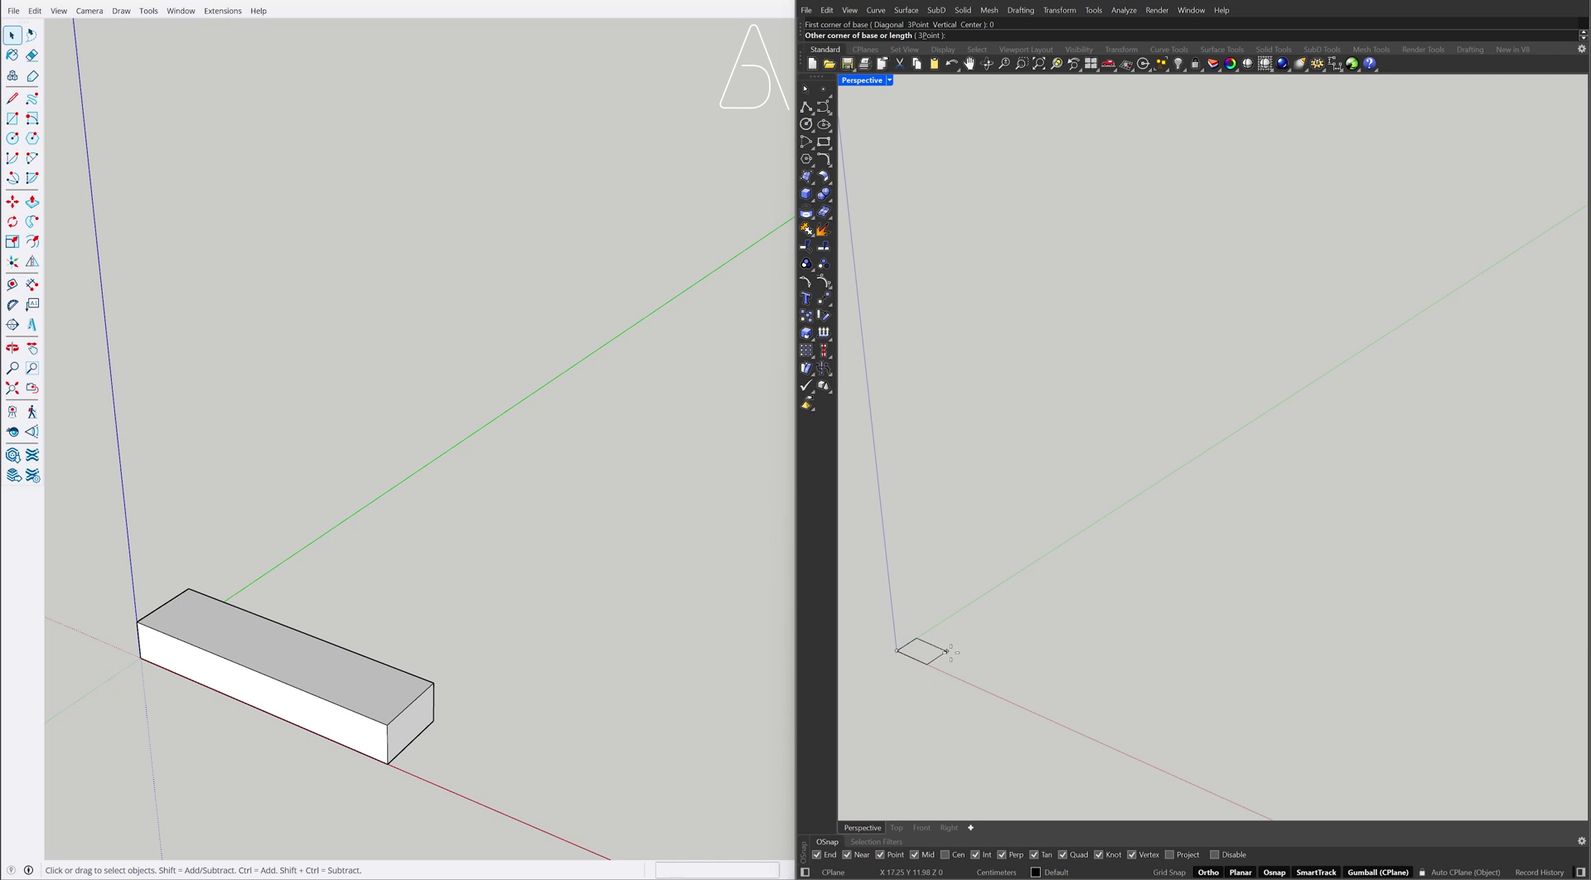
{"action": "type", "text": "120"}
{"action": "key", "text": "Return"}
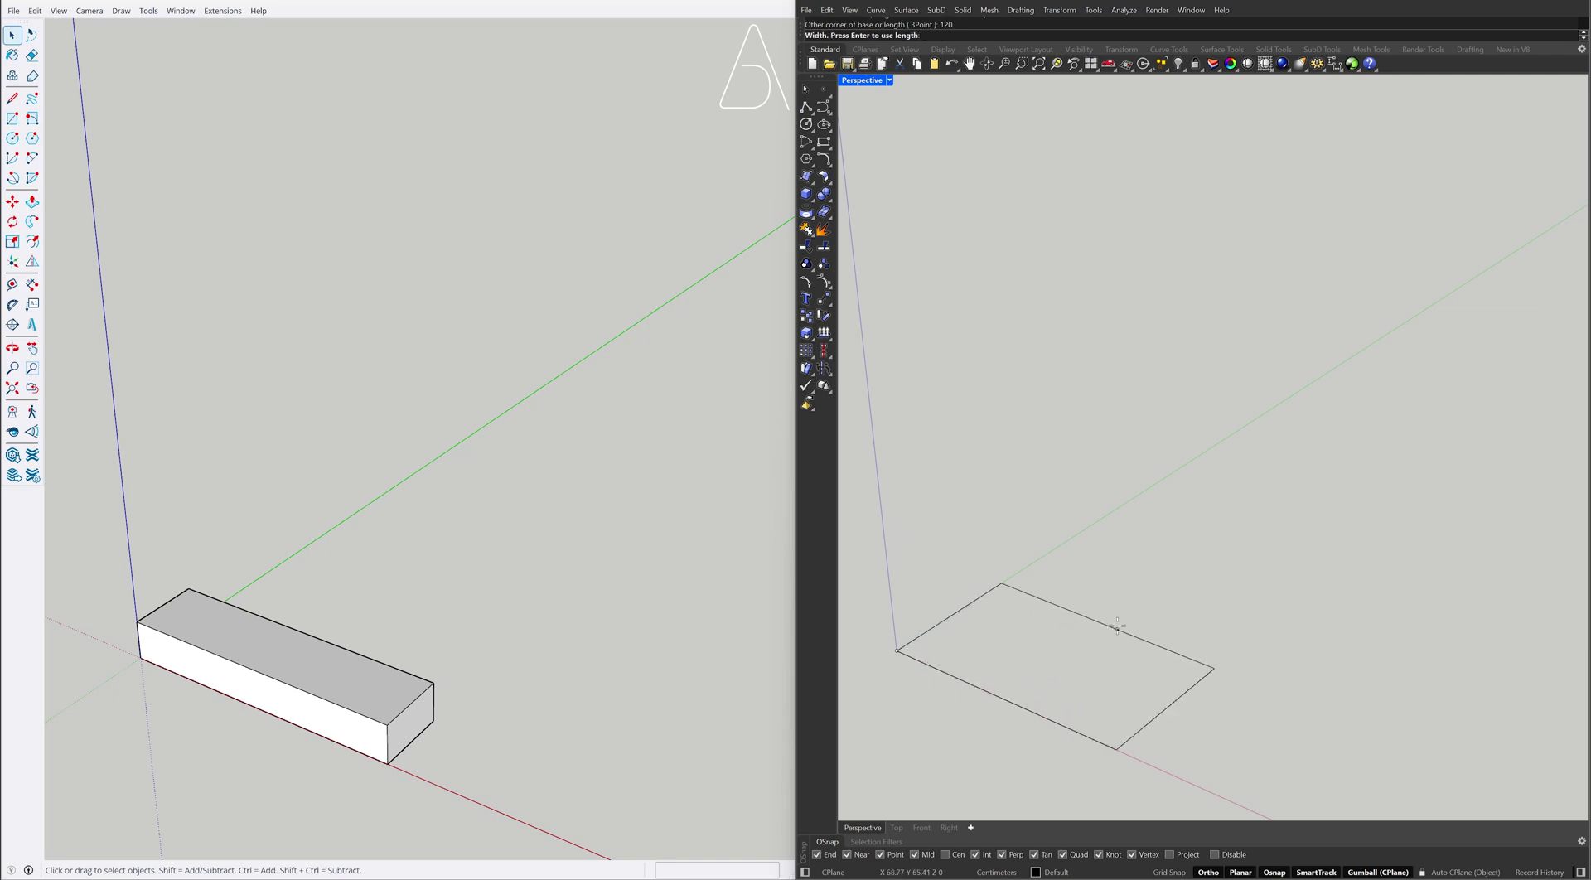
{"action": "type", "text": "30"}
{"action": "key", "text": "Return"}
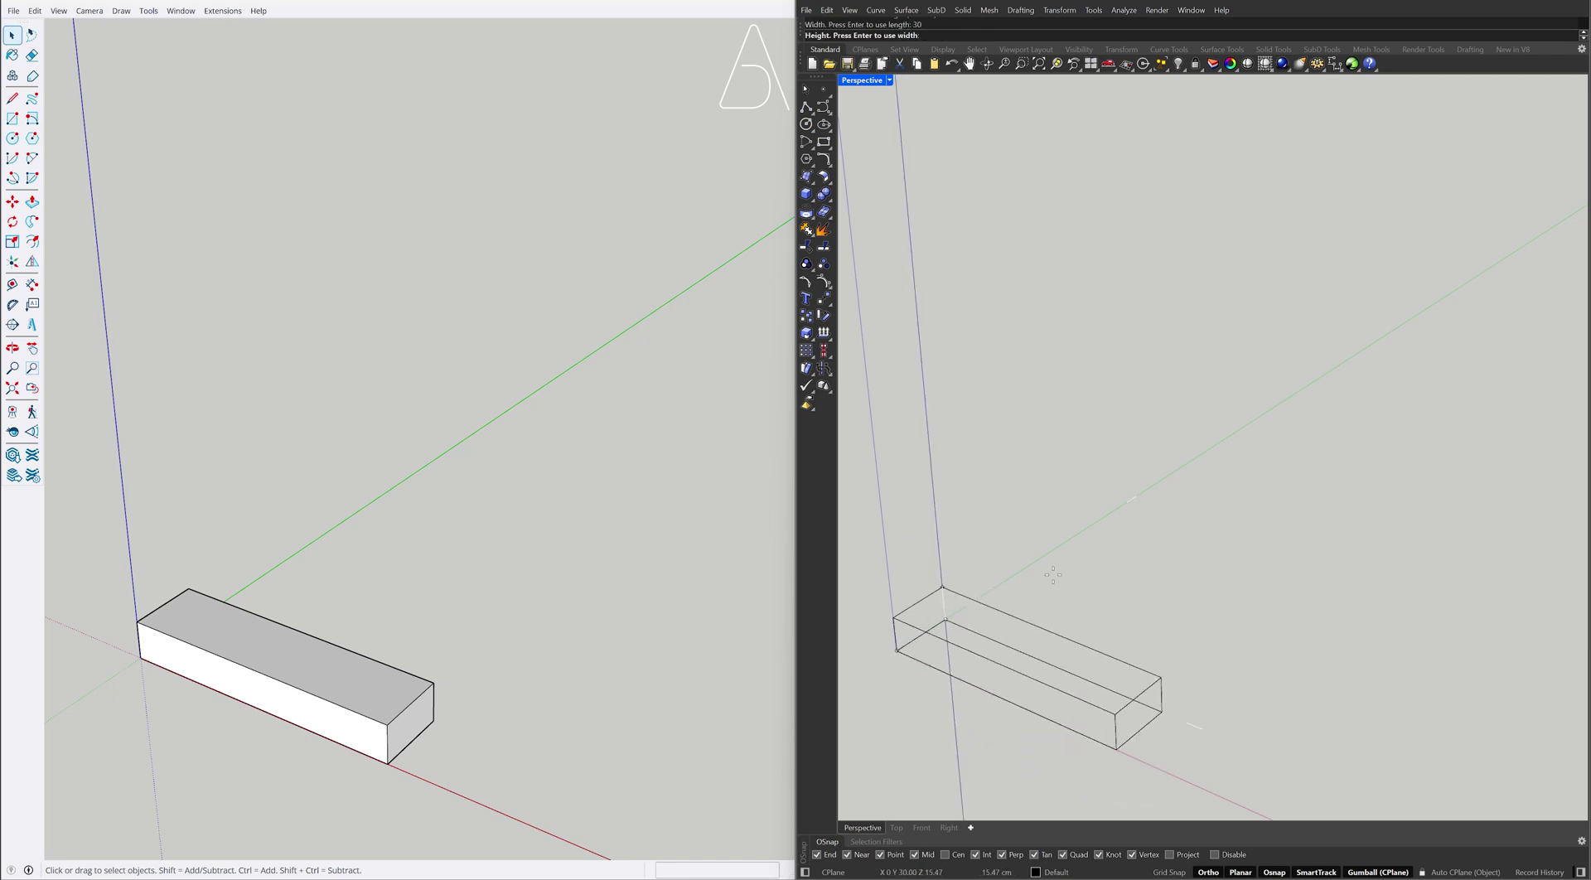
{"action": "type", "text": "17"}
{"action": "key", "text": "Return"}
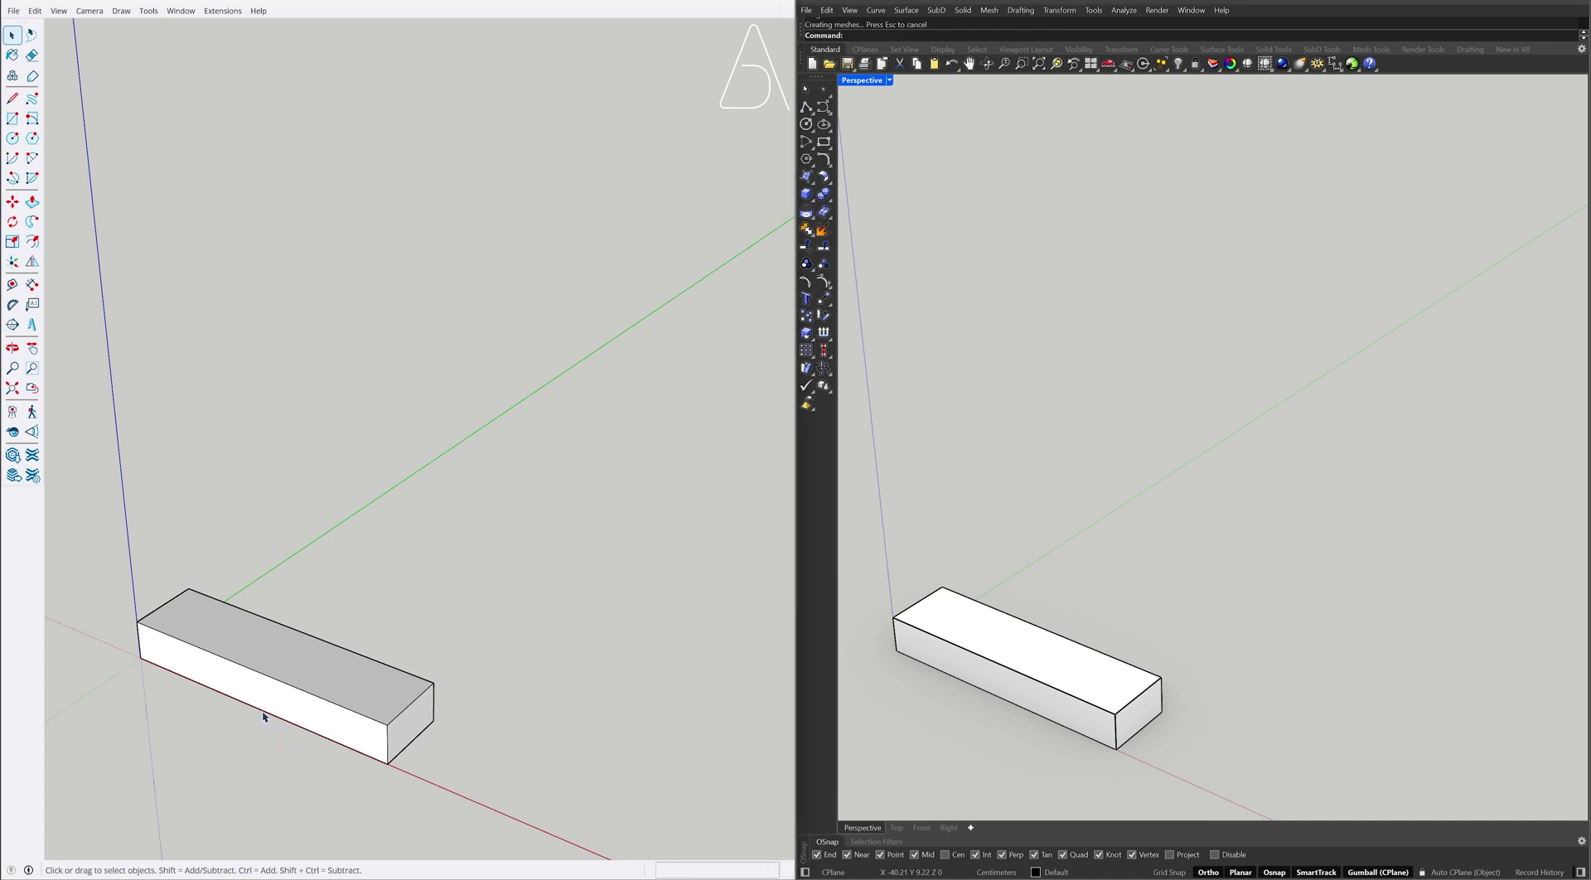
Move the SketchUp box's front bottom edge 17 cm down the blue axis
{"action": "key", "text": "m"}
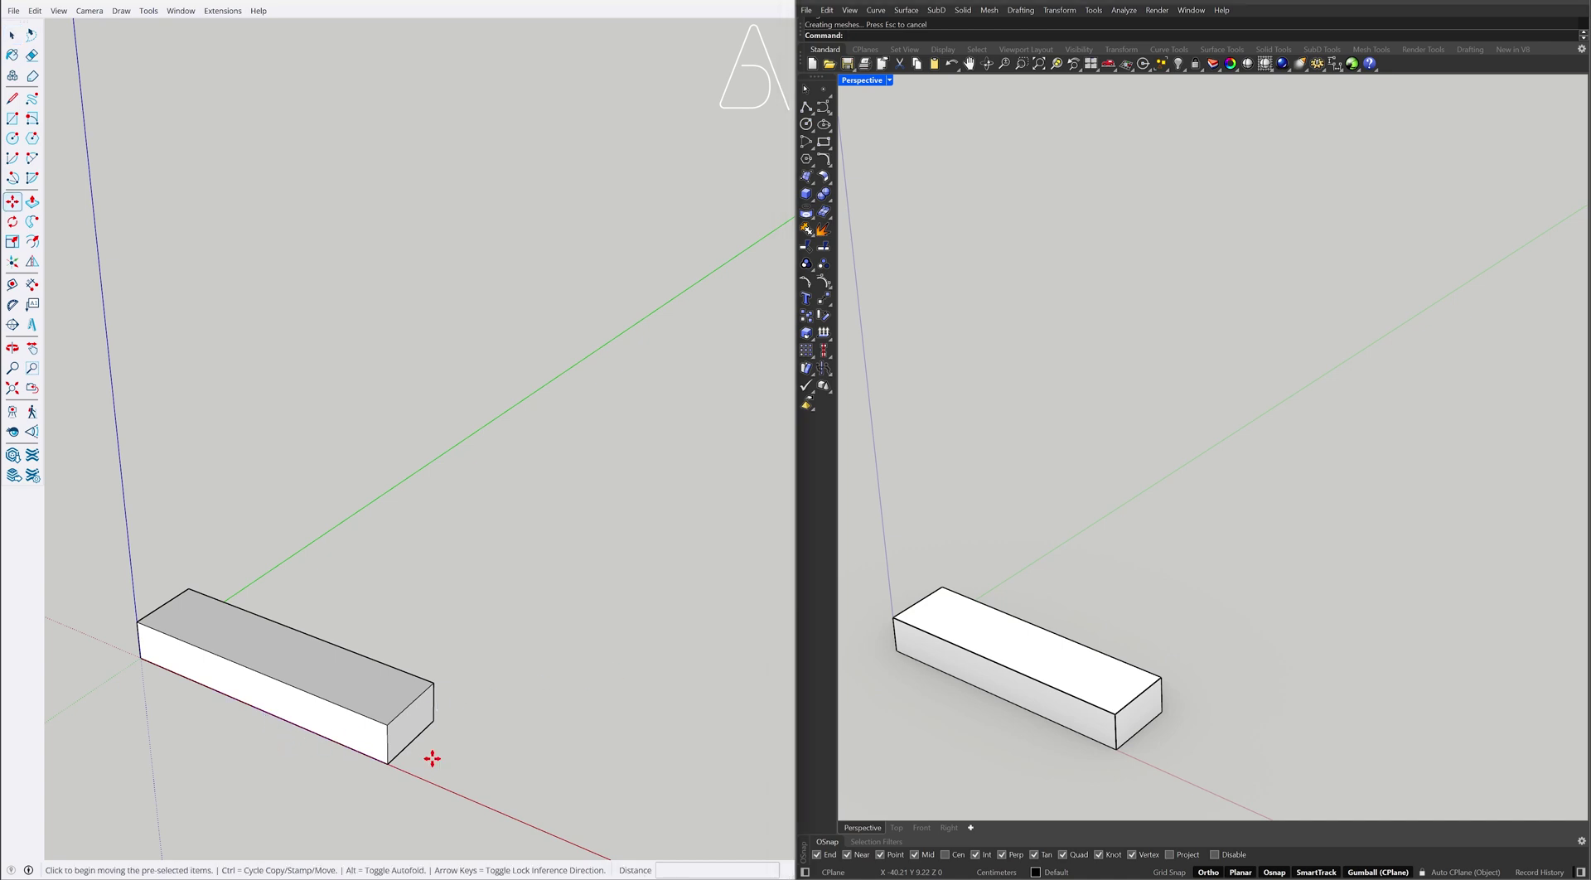
{"action": "left_click", "coordinate": [434, 684]}
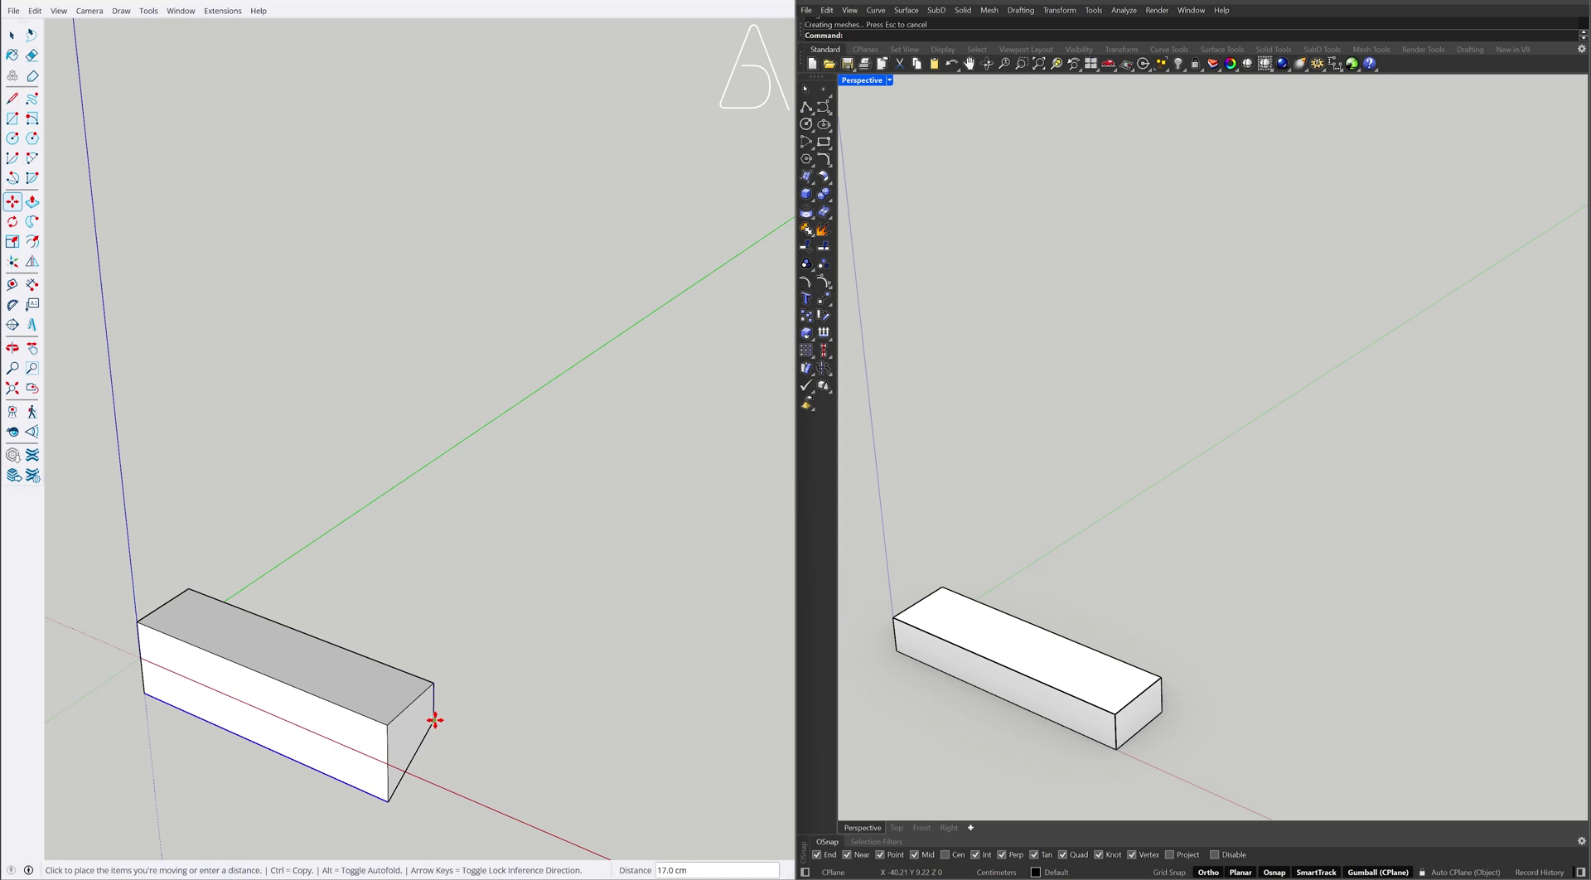
{"action": "left_click", "coordinate": [433, 719]}
{"action": "key", "text": "space"}
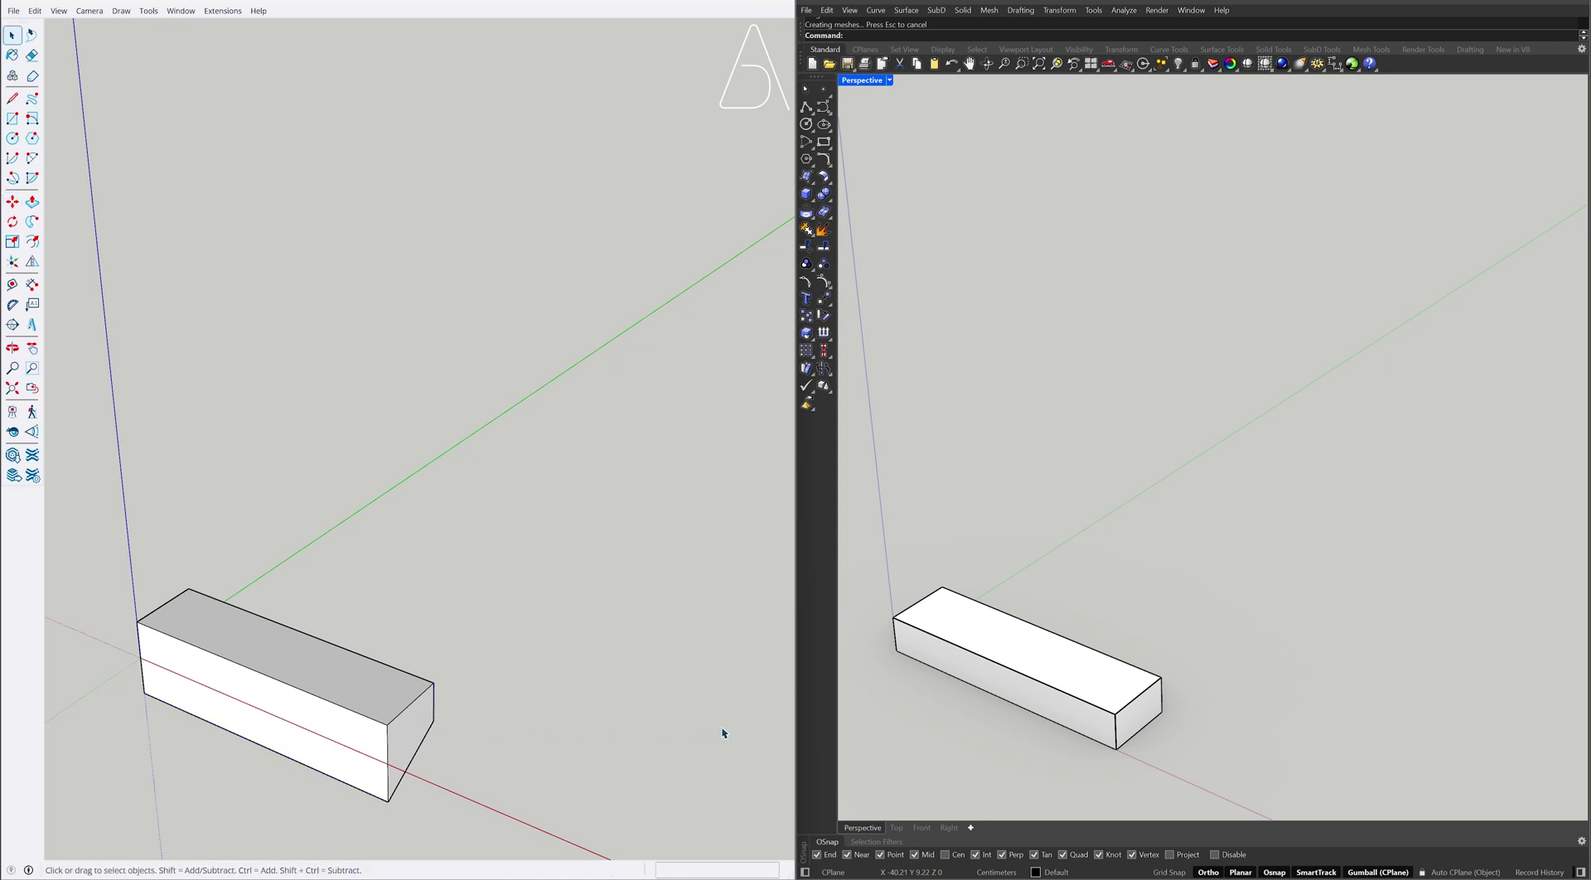
Lower the Rhino box's front bottom edge from its midpoint to match SketchUp
{"action": "left_click", "coordinate": [974, 692], "text": "ctrl+shift"}
{"action": "type", "text": "M"}
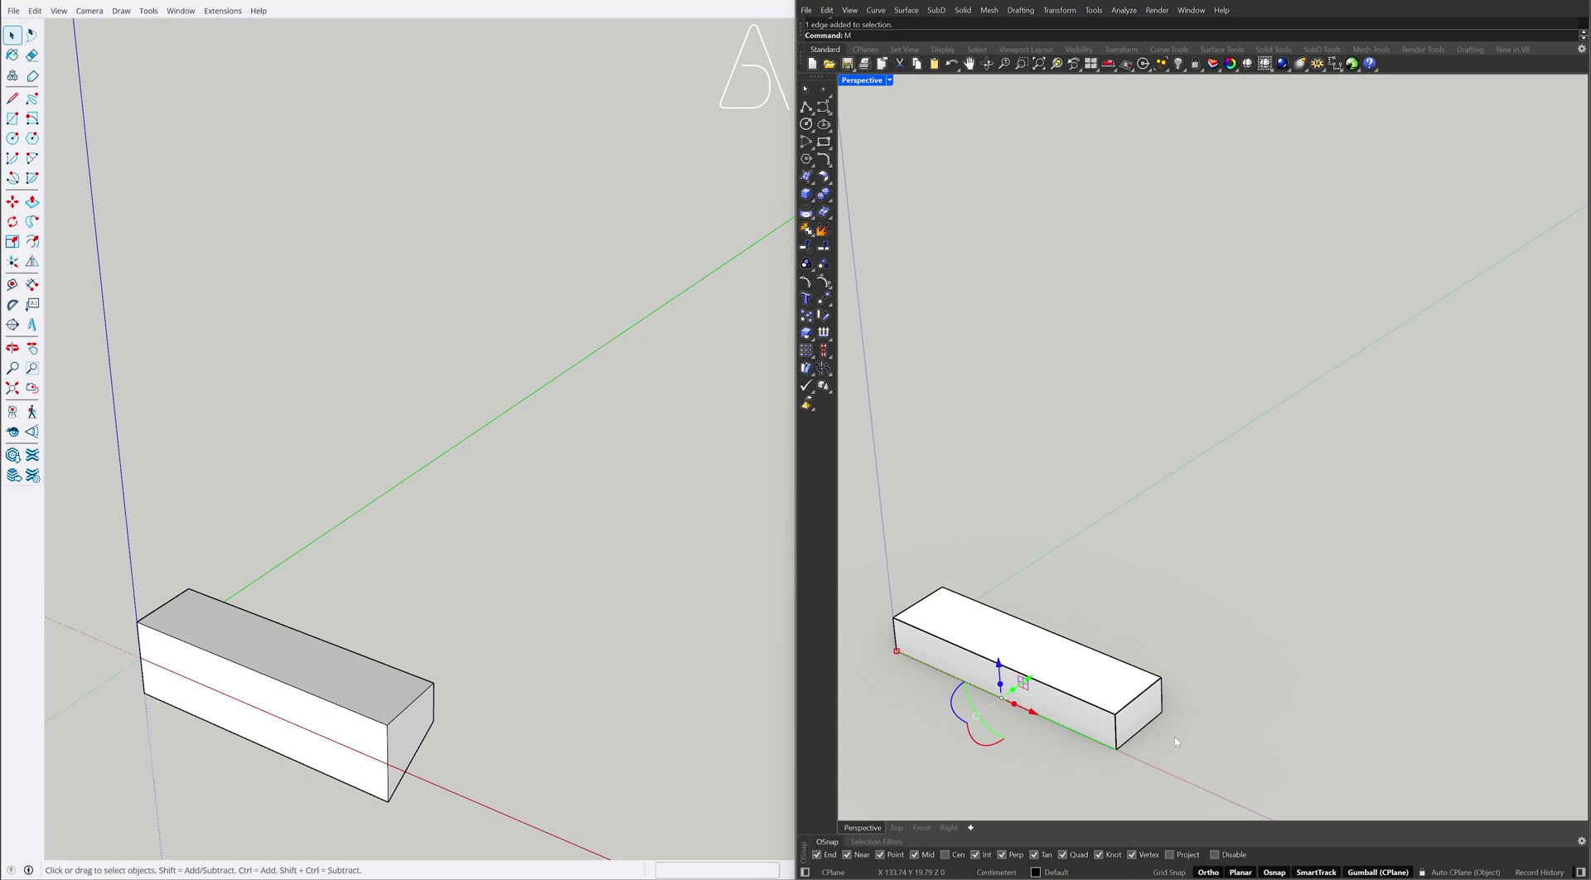
{"action": "key", "text": "Return"}
{"action": "left_click", "coordinate": [1163, 697]}
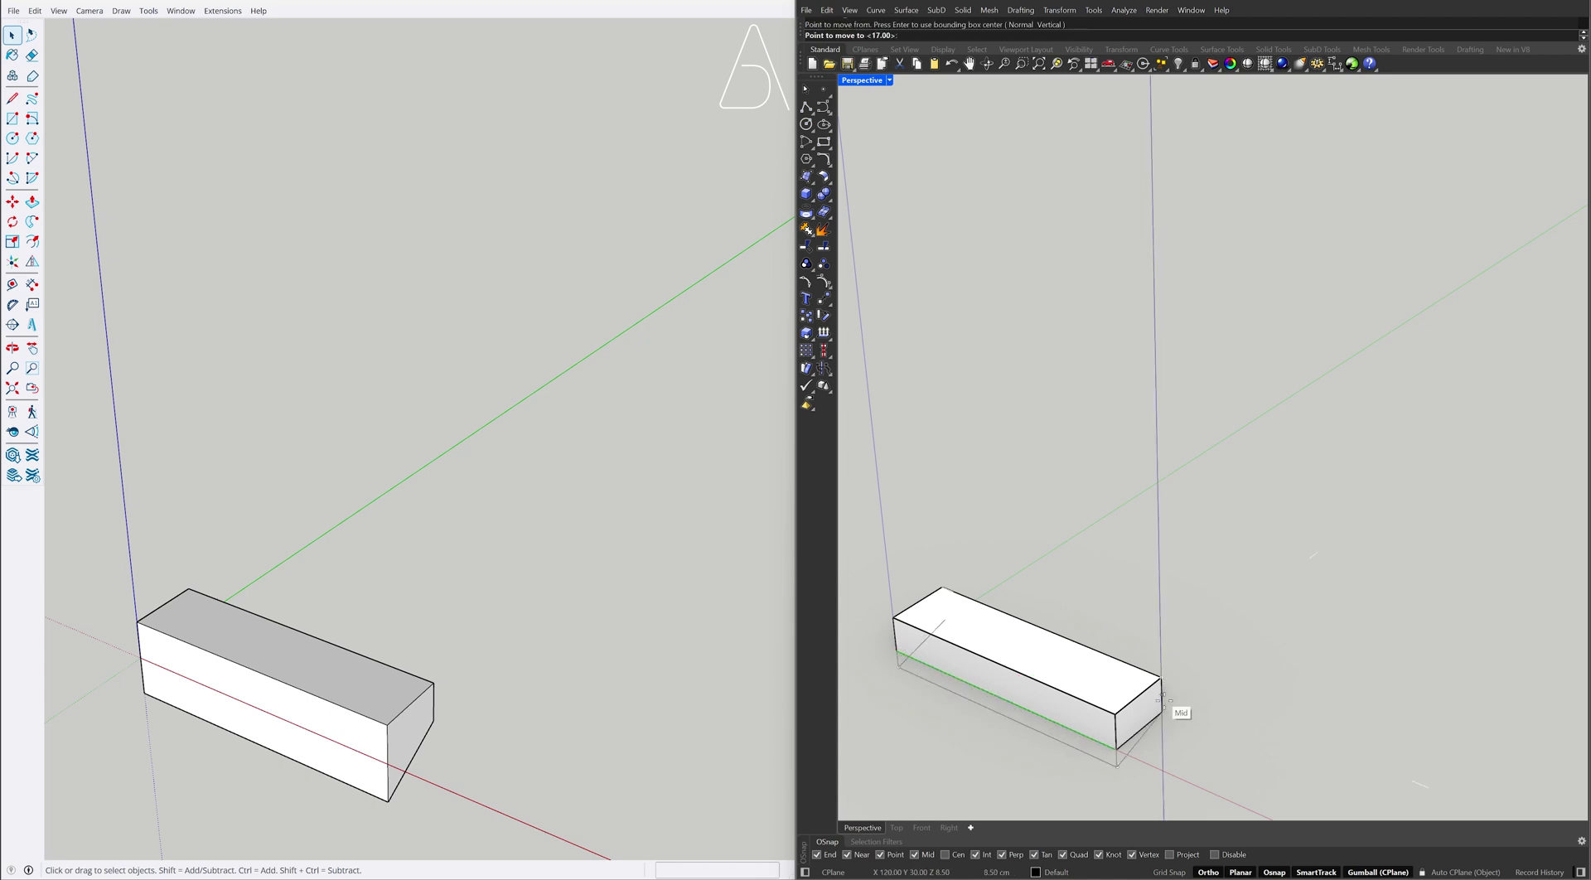
{"action": "left_click", "coordinate": [1171, 730]}
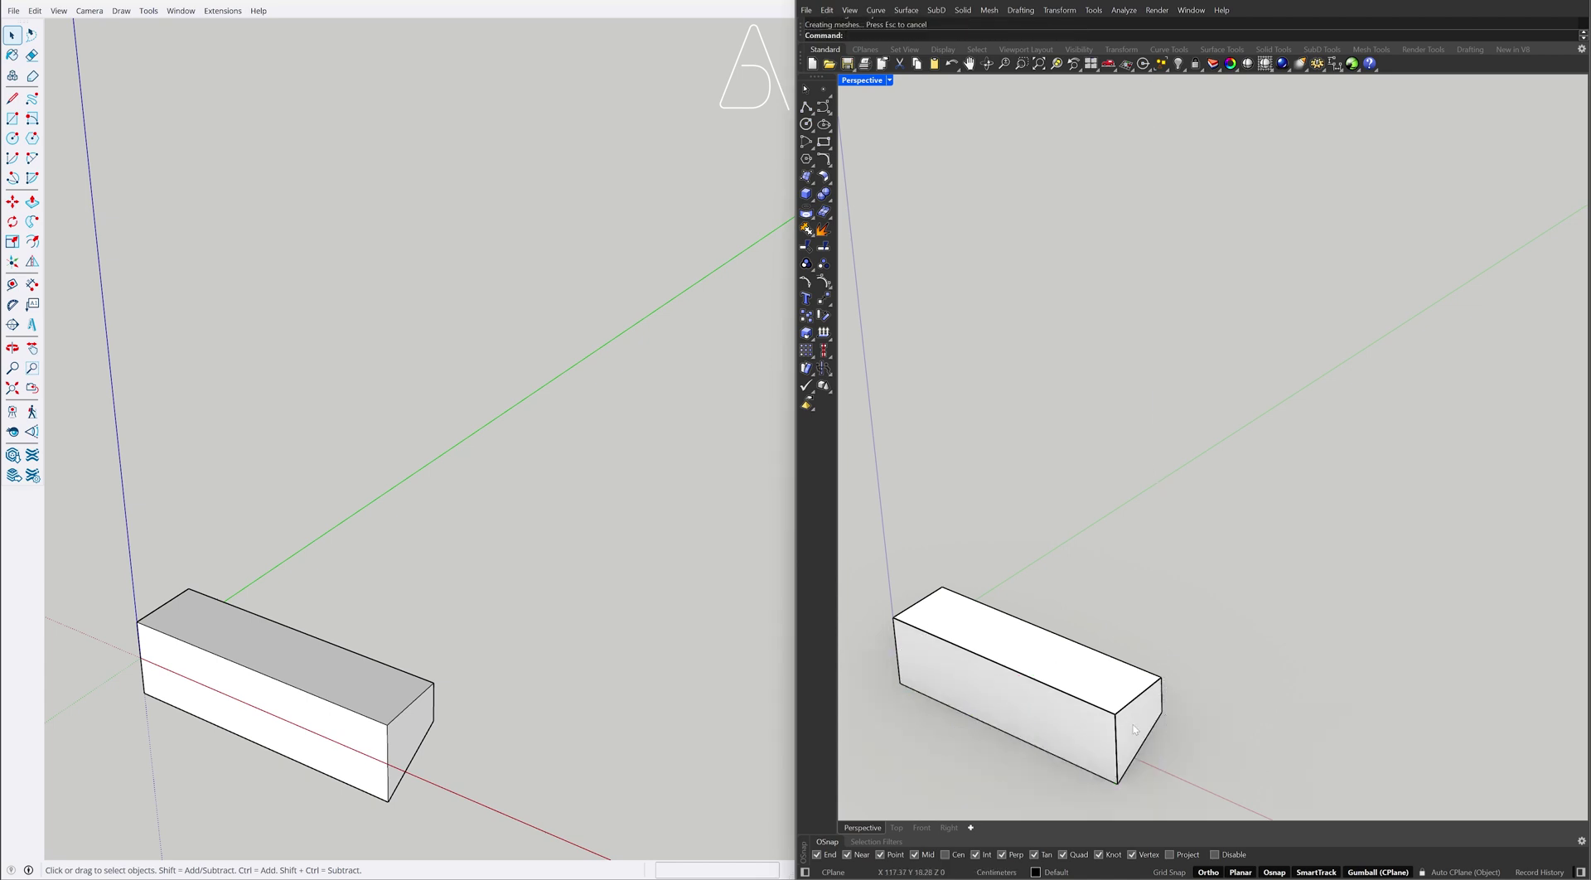
{"action": "left_click", "coordinate": [412, 614]}
Select the entire SketchUp step box and make it a group
{"action": "triple_click", "coordinate": [331, 673]}
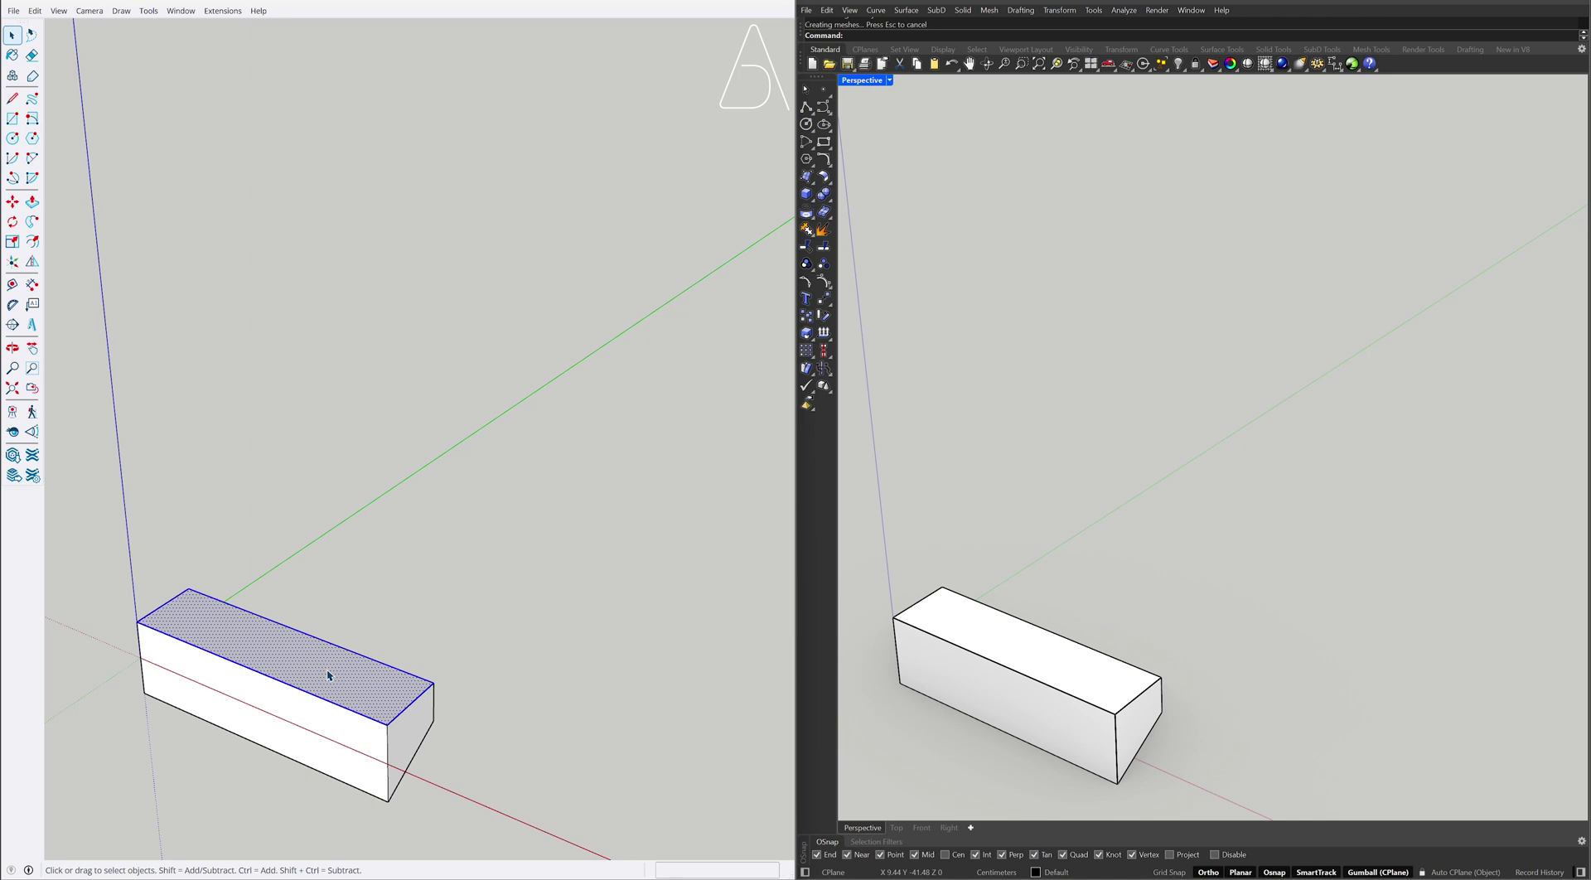
{"action": "right_click", "coordinate": [329, 675]}
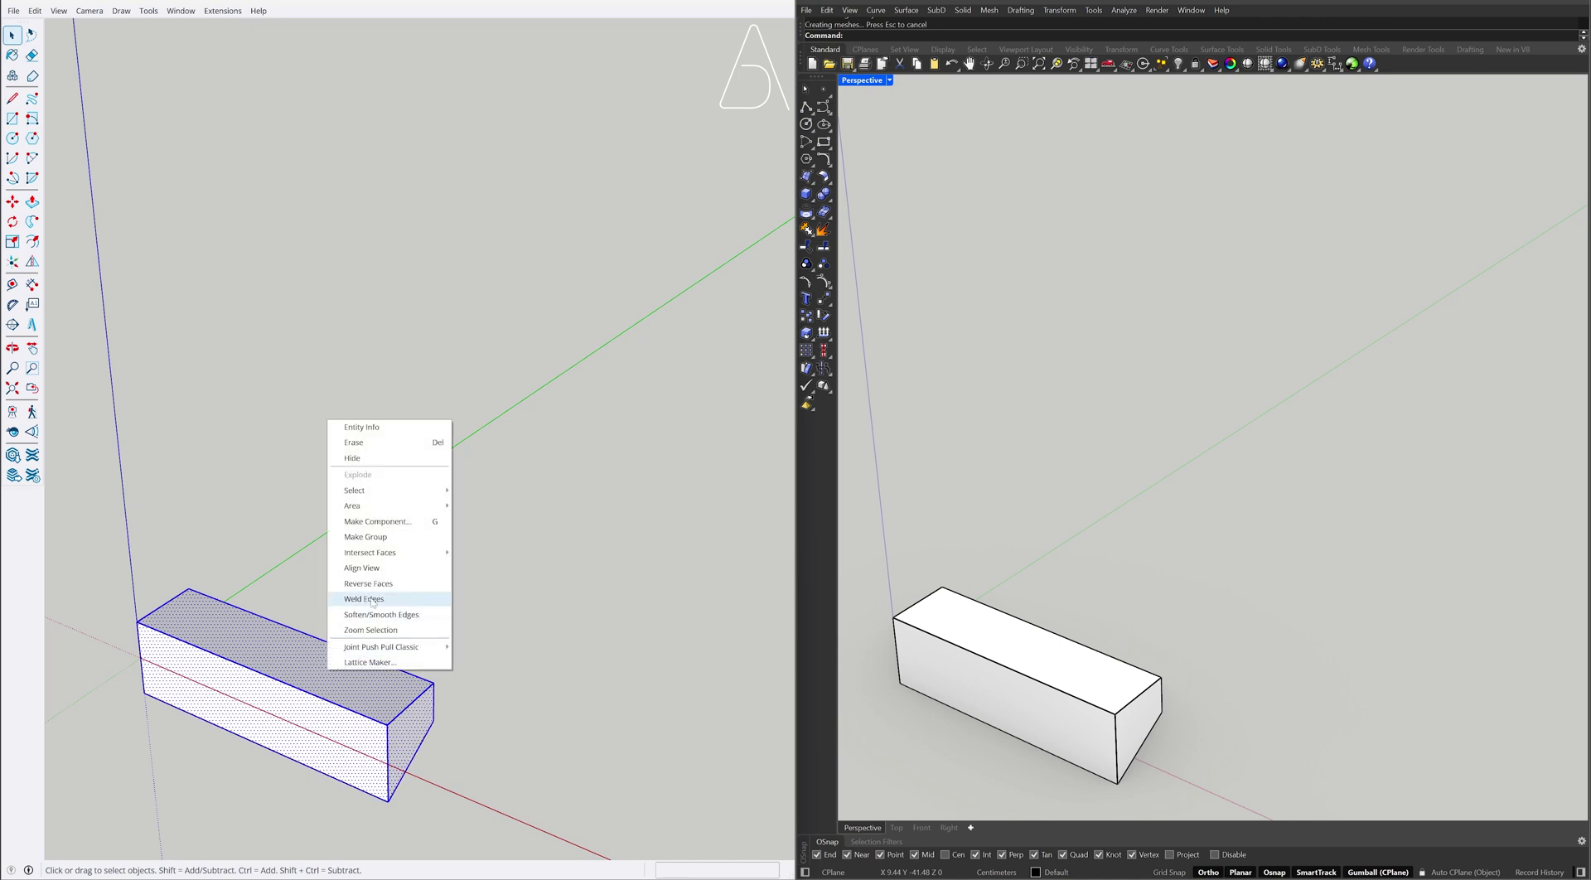
{"action": "left_click", "coordinate": [412, 544]}
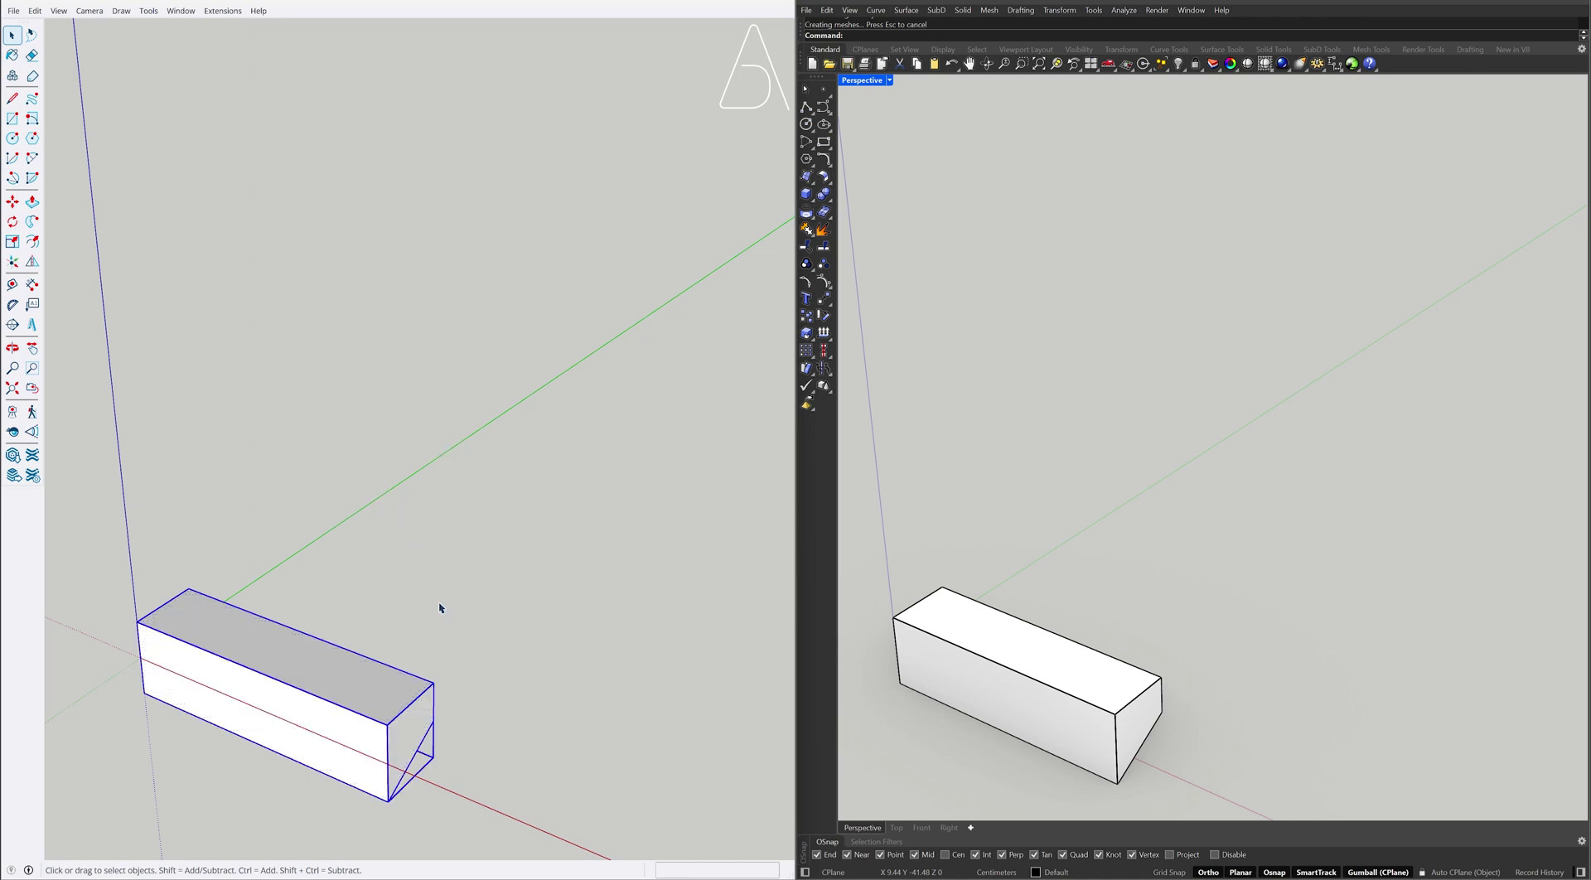
Copy the step group up onto the next step and array it x9
{"action": "key", "text": "m"}
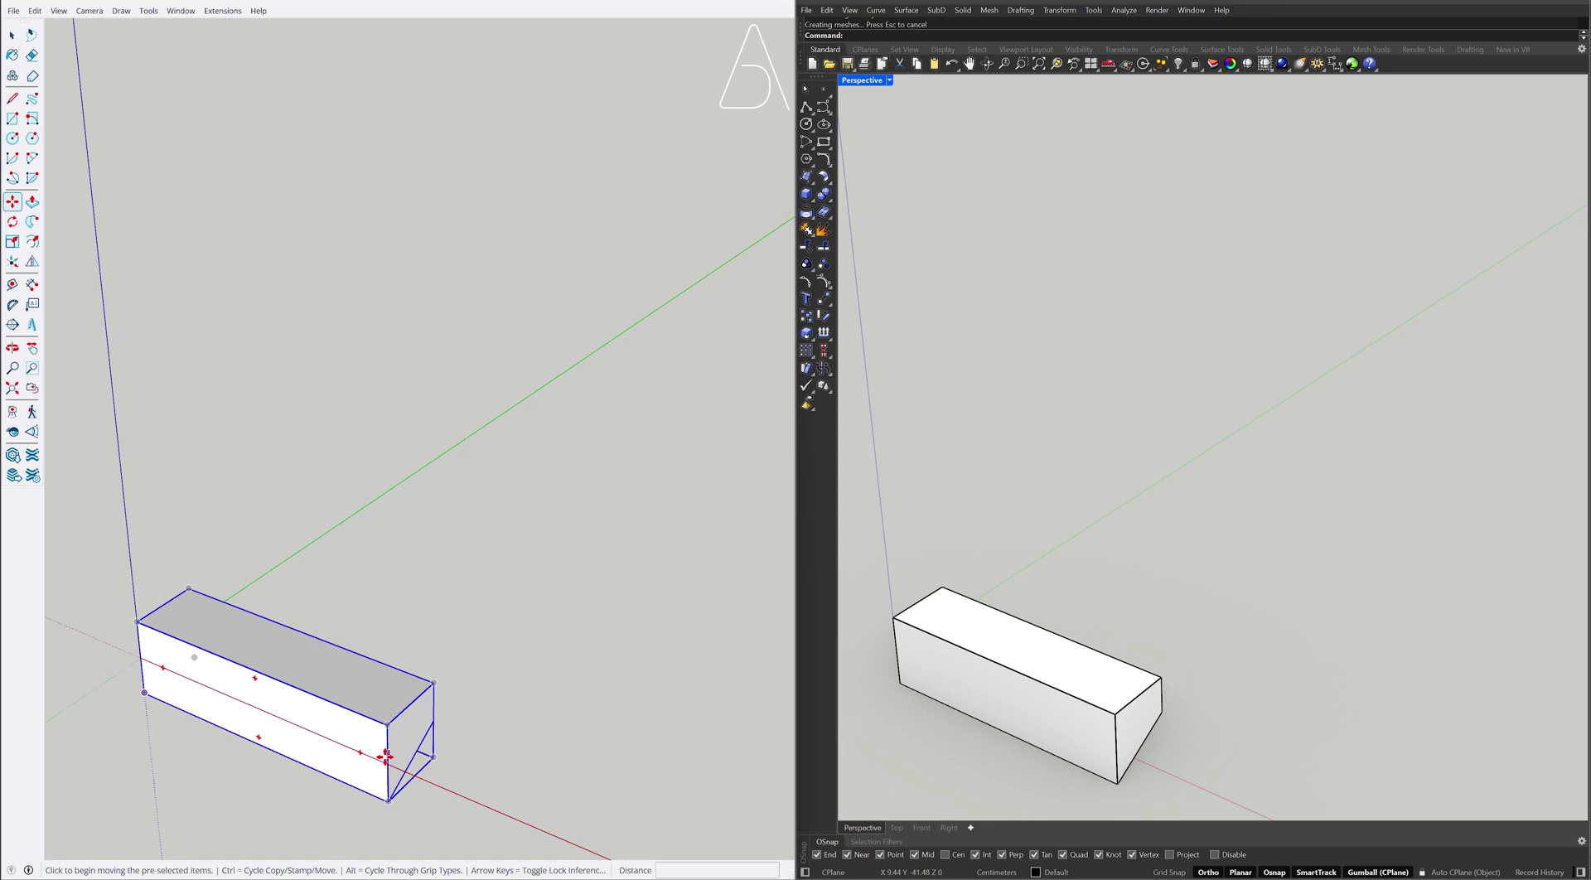
{"action": "left_click", "coordinate": [388, 764]}
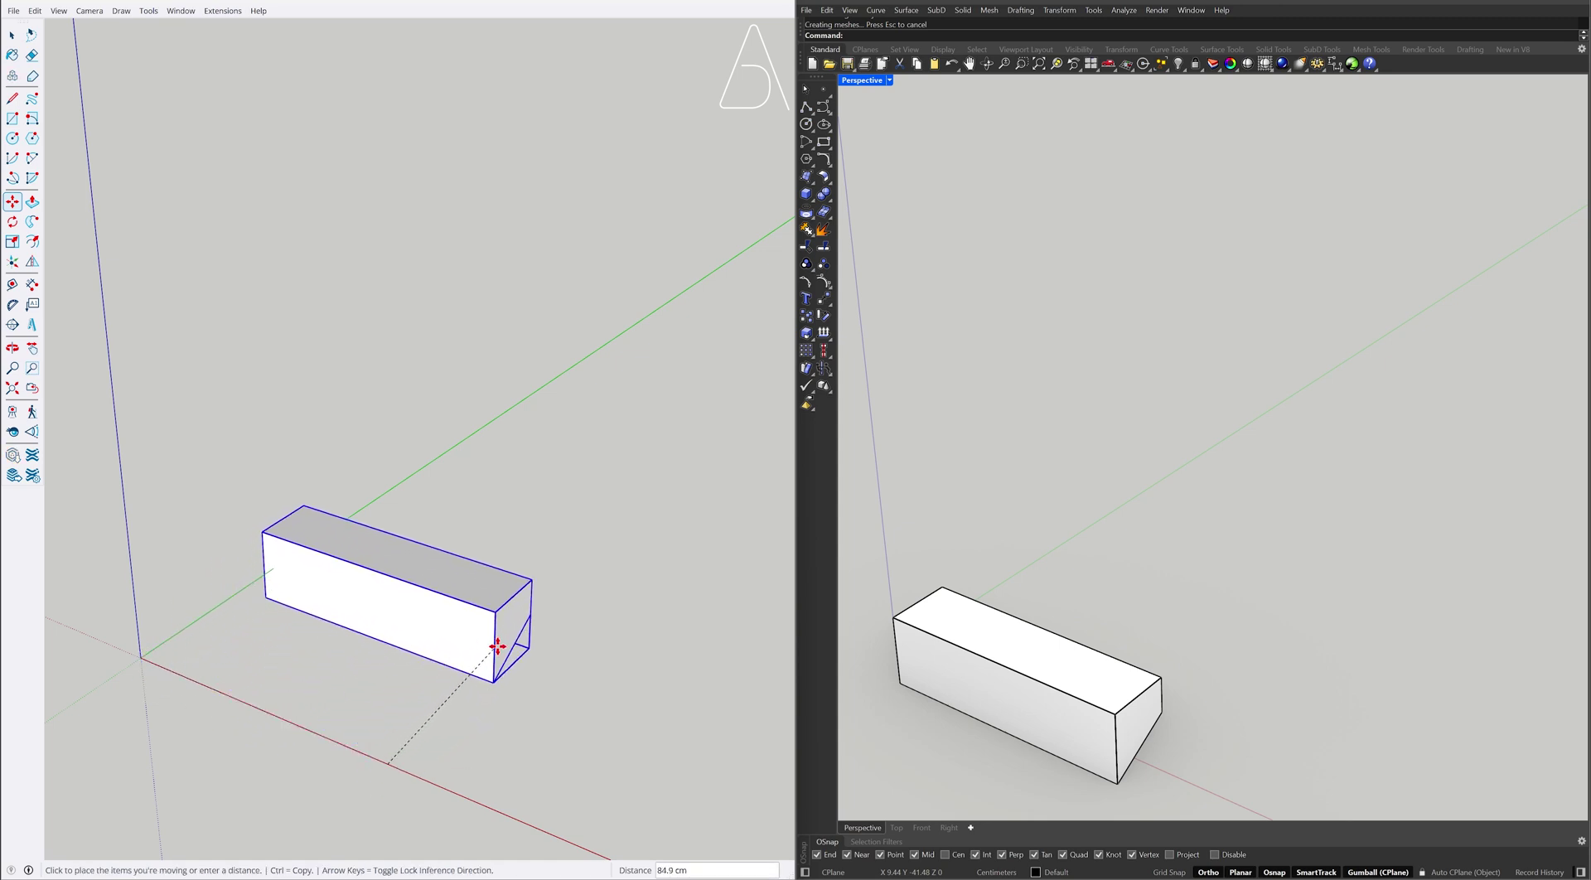
{"action": "key", "text": "ctrl"}
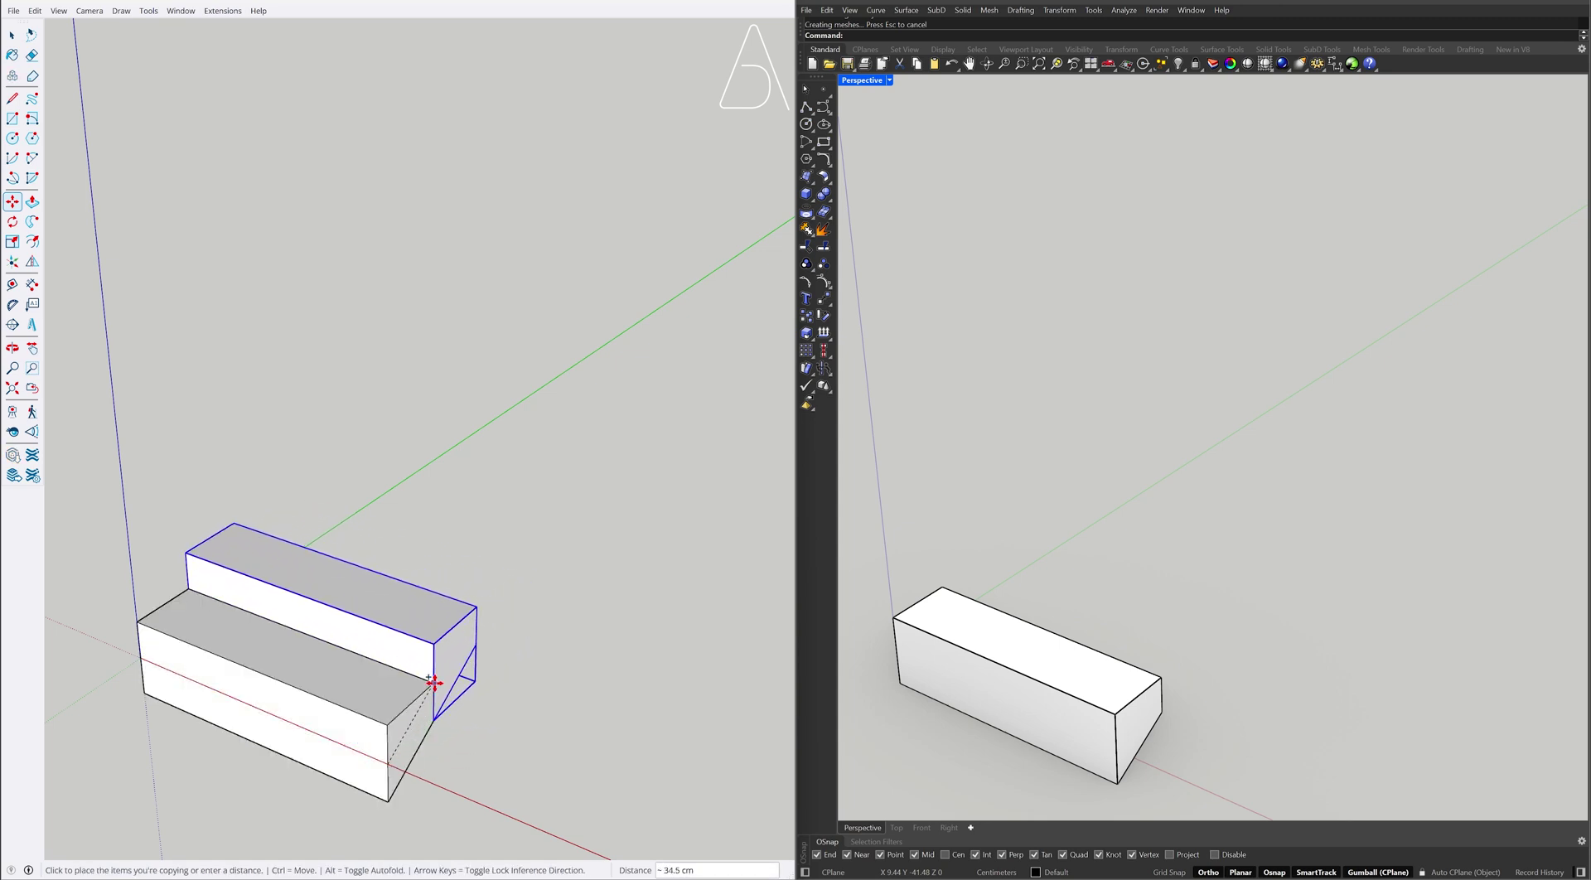
{"action": "left_click", "coordinate": [433, 678]}
{"action": "type", "text": "x9"}
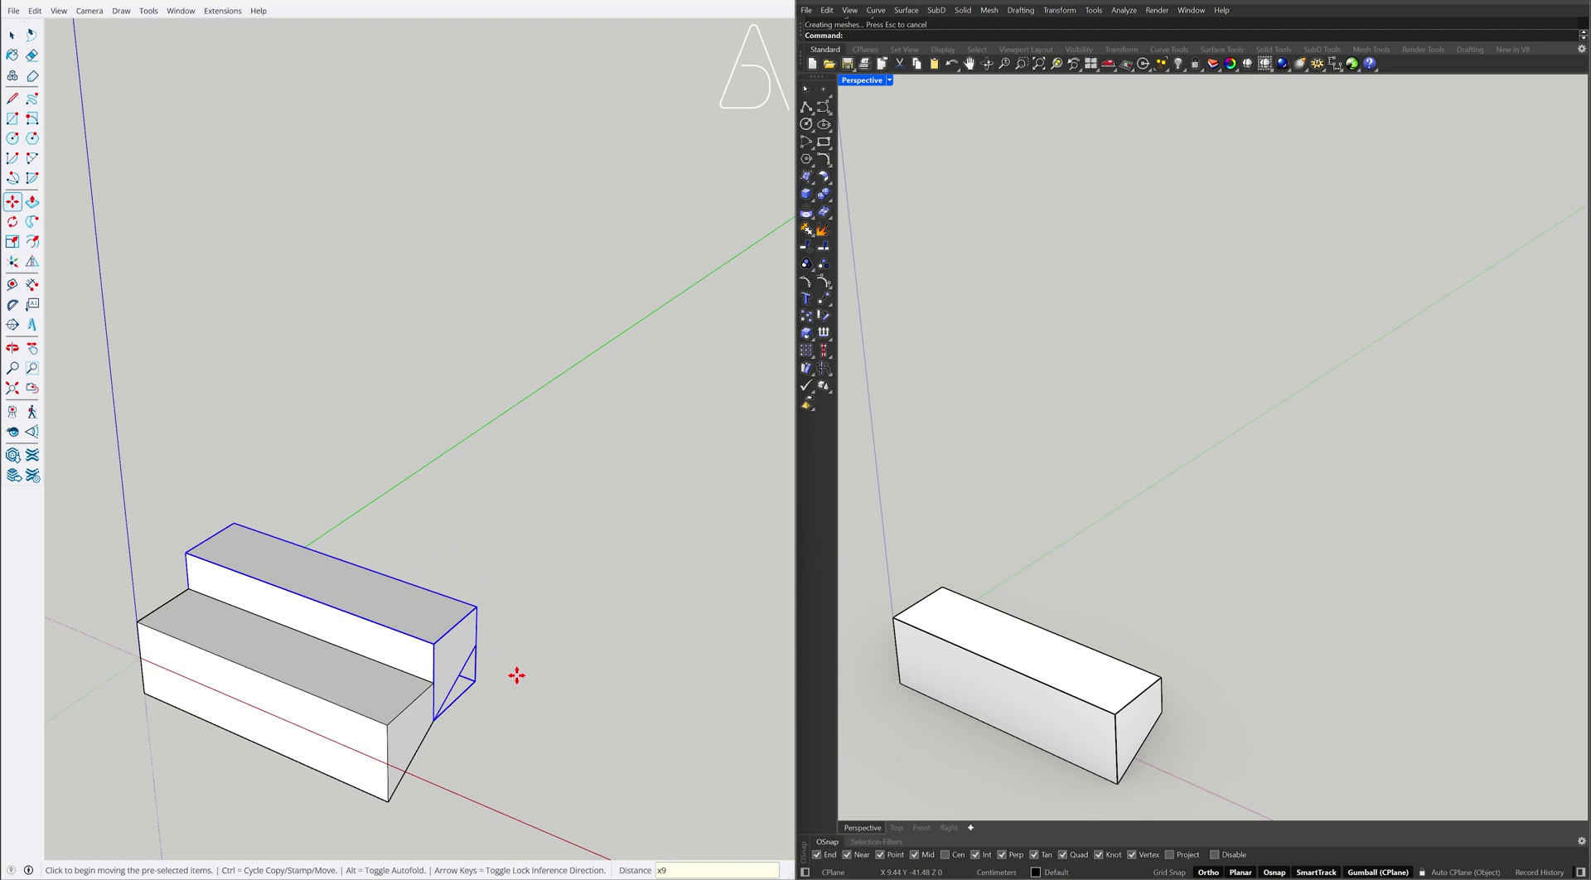
{"action": "key", "text": "Return"}
{"action": "key", "text": "space"}
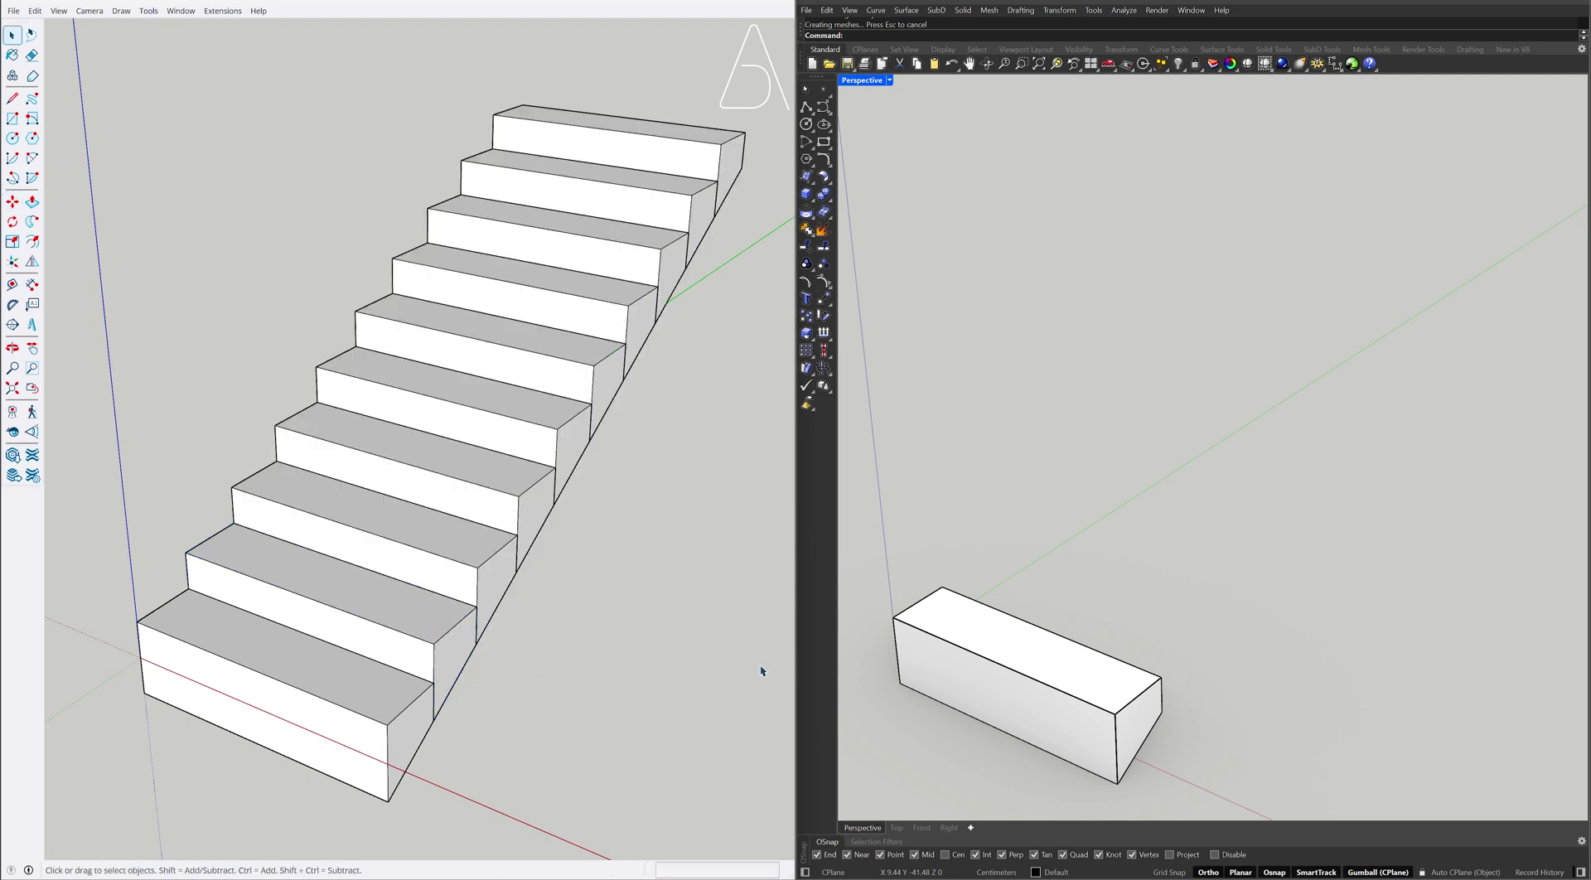
Linearly array the Rhino step box into ten steps up the stair, then deselect
{"action": "left_click", "coordinate": [1007, 658]}
{"action": "type", "text": "ArrayLinear"}
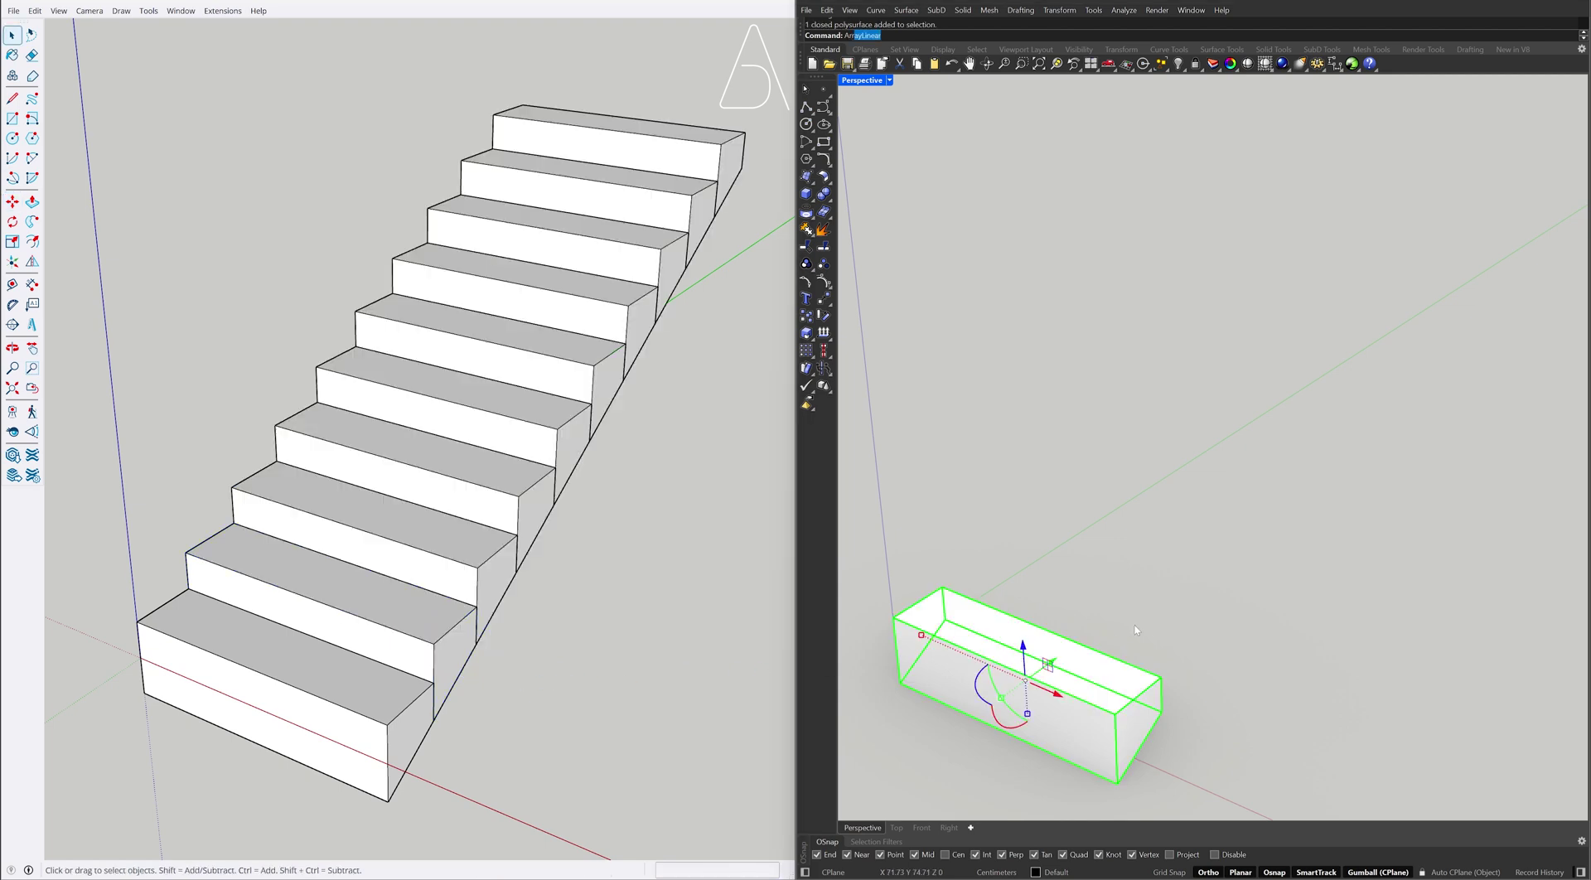
{"action": "key", "text": "Return"}
{"action": "key", "text": "Return"}
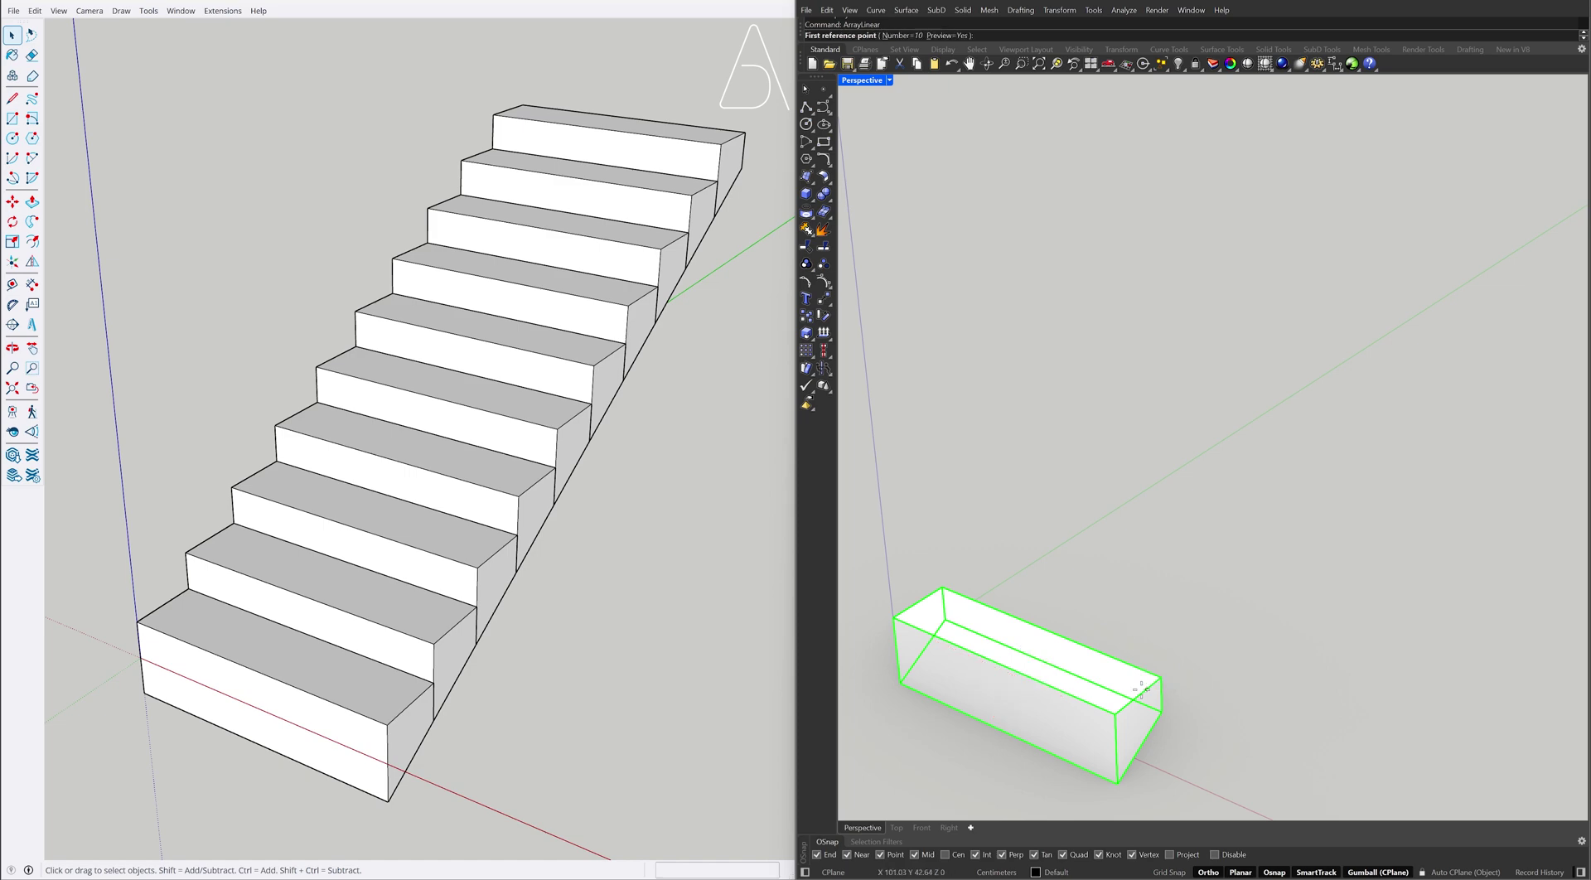
{"action": "left_click", "coordinate": [1117, 746]}
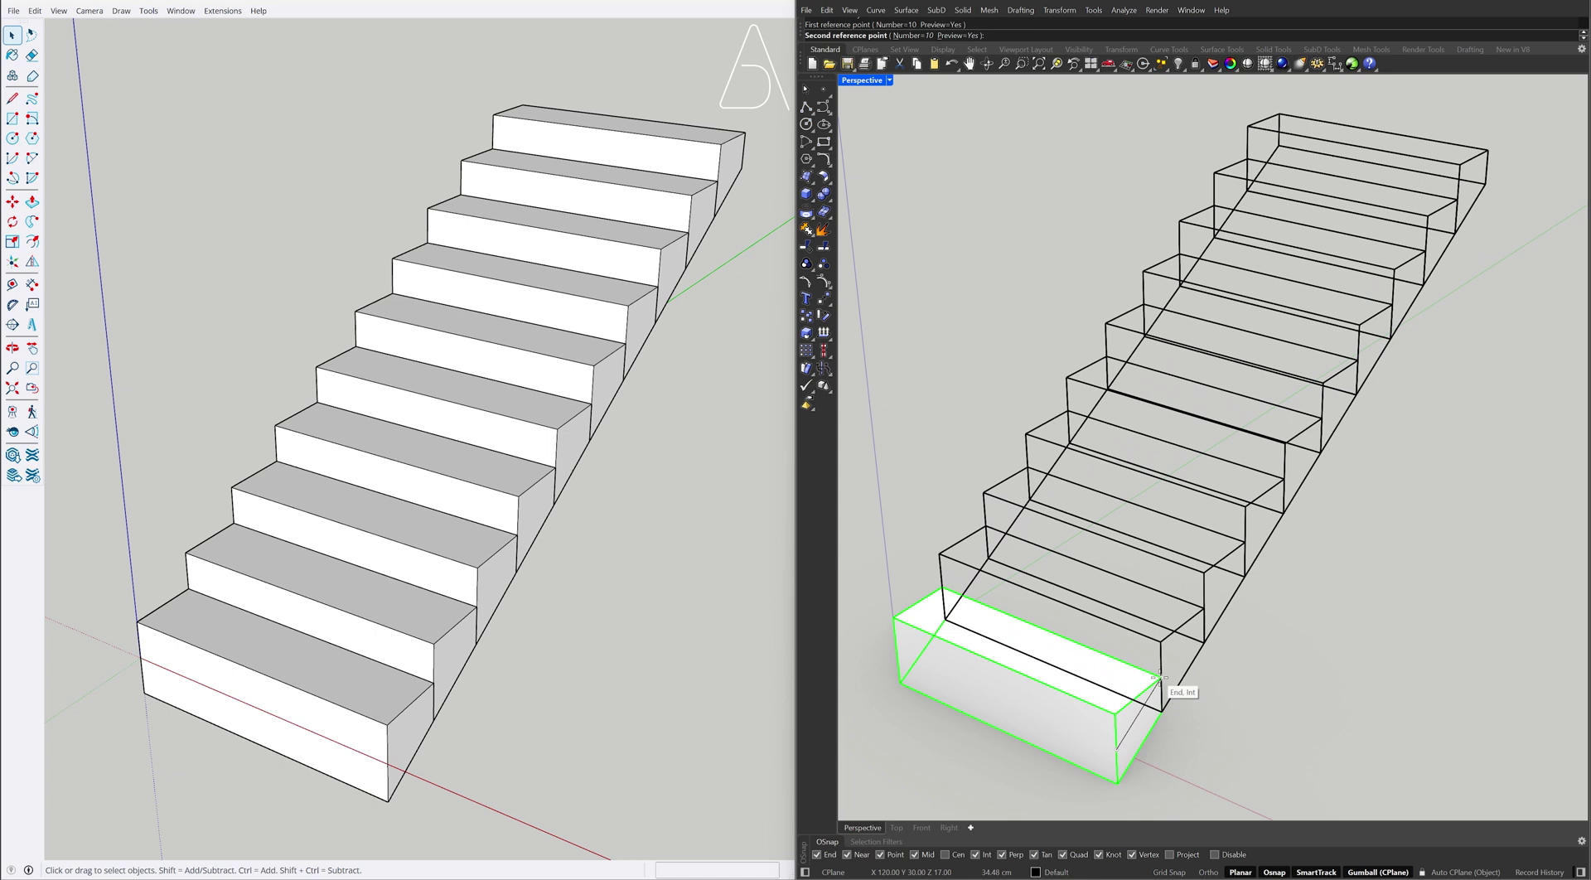
{"action": "left_click", "coordinate": [1164, 690]}
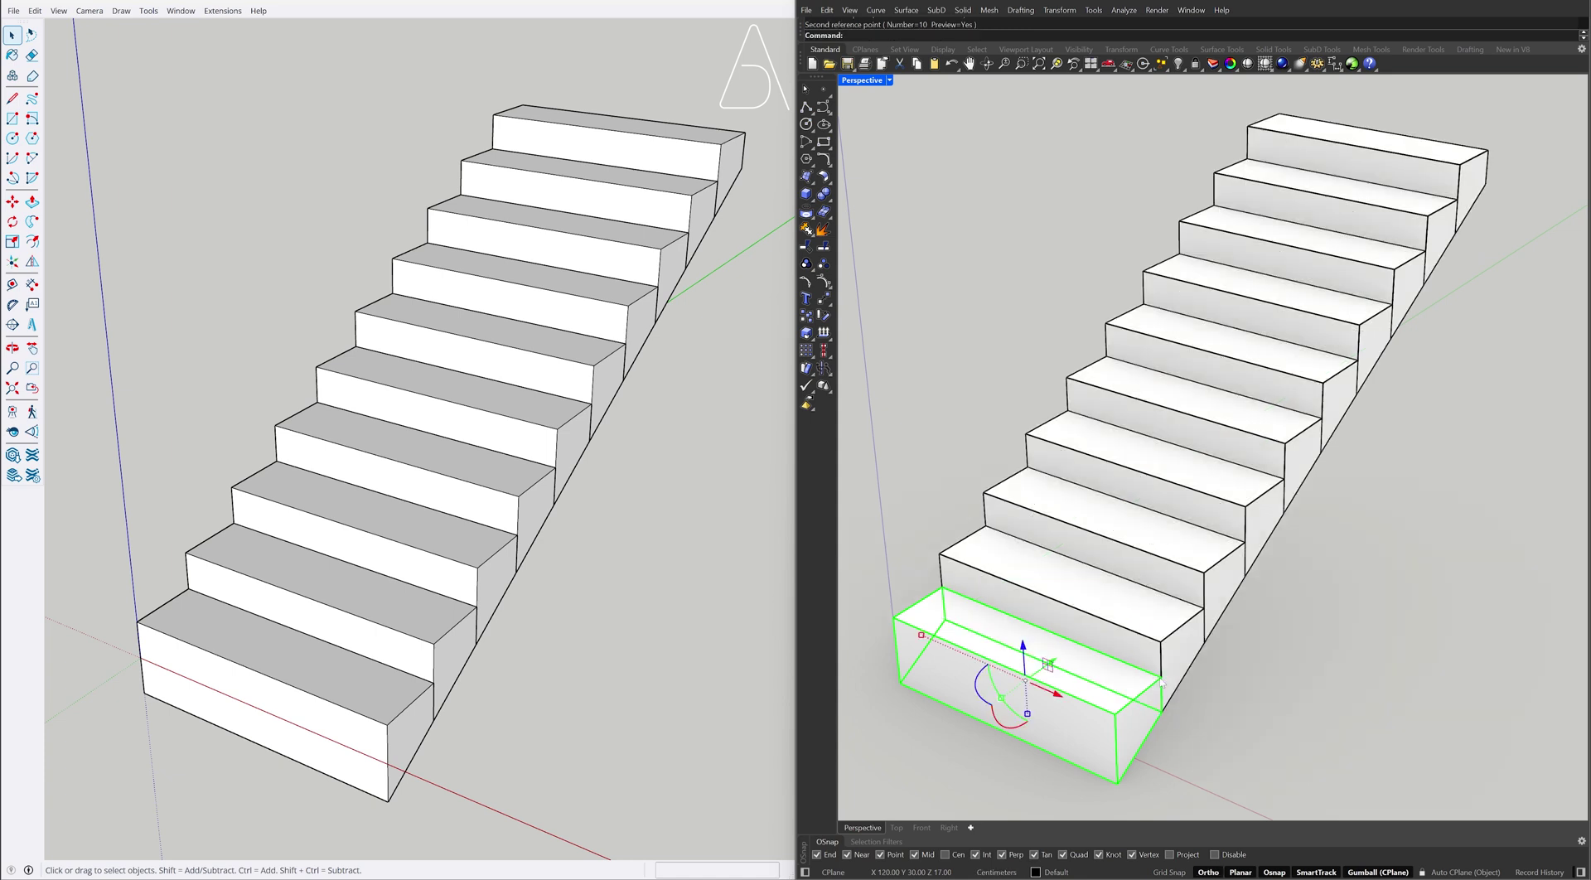
{"action": "left_click", "coordinate": [908, 702]}
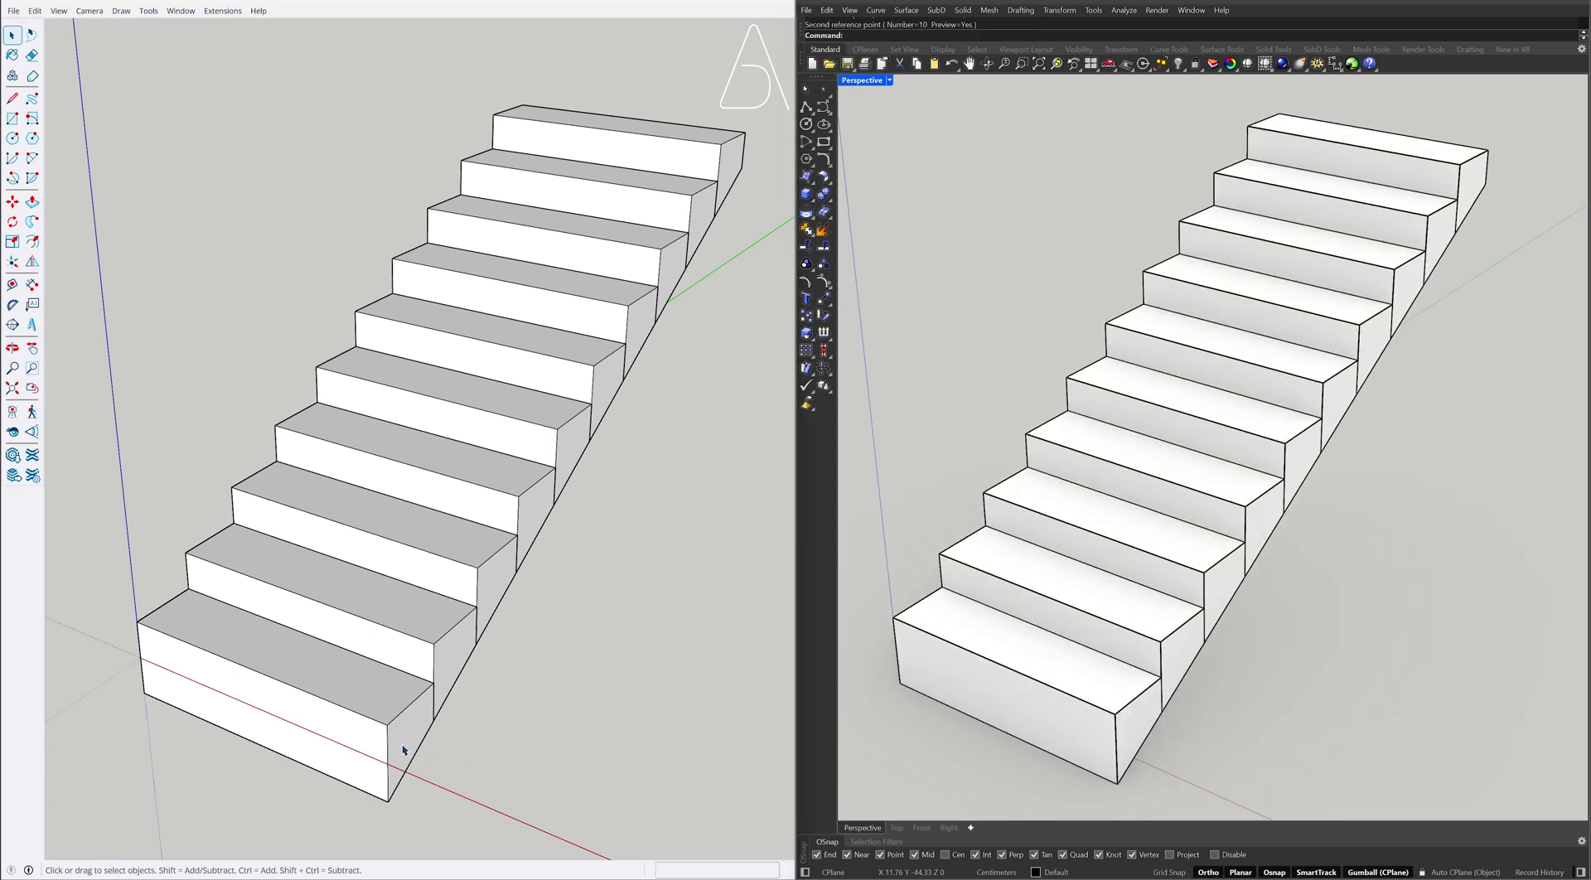
Raise the bottom step's lower edge about 8.5 cm to follow the stair slope
{"action": "double_click", "coordinate": [365, 740]}
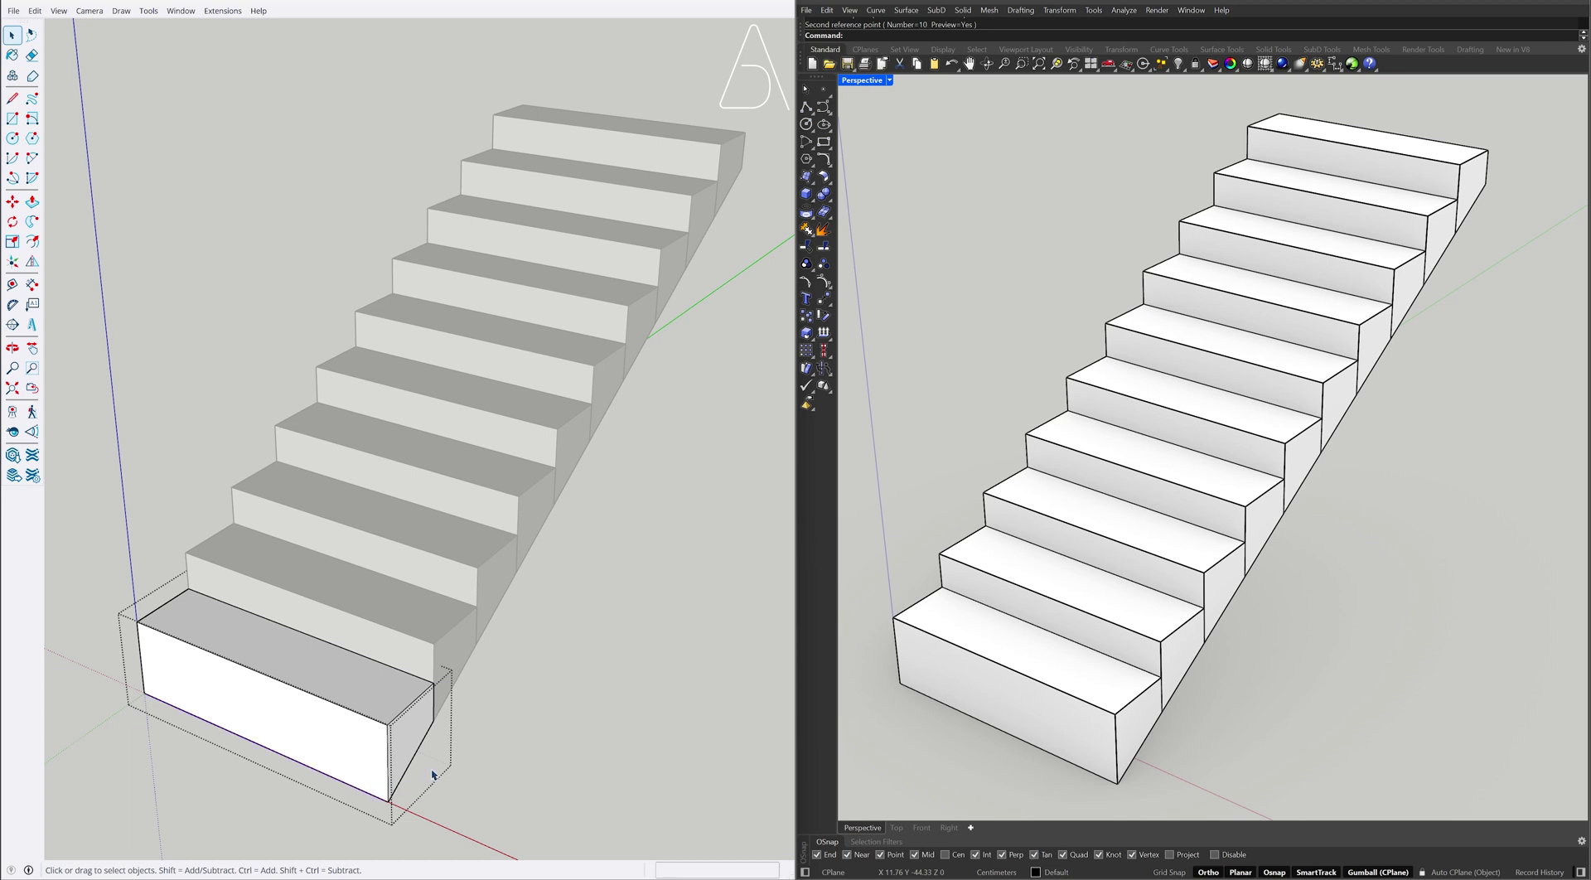
{"action": "key", "text": "m"}
{"action": "left_click", "coordinate": [432, 719]}
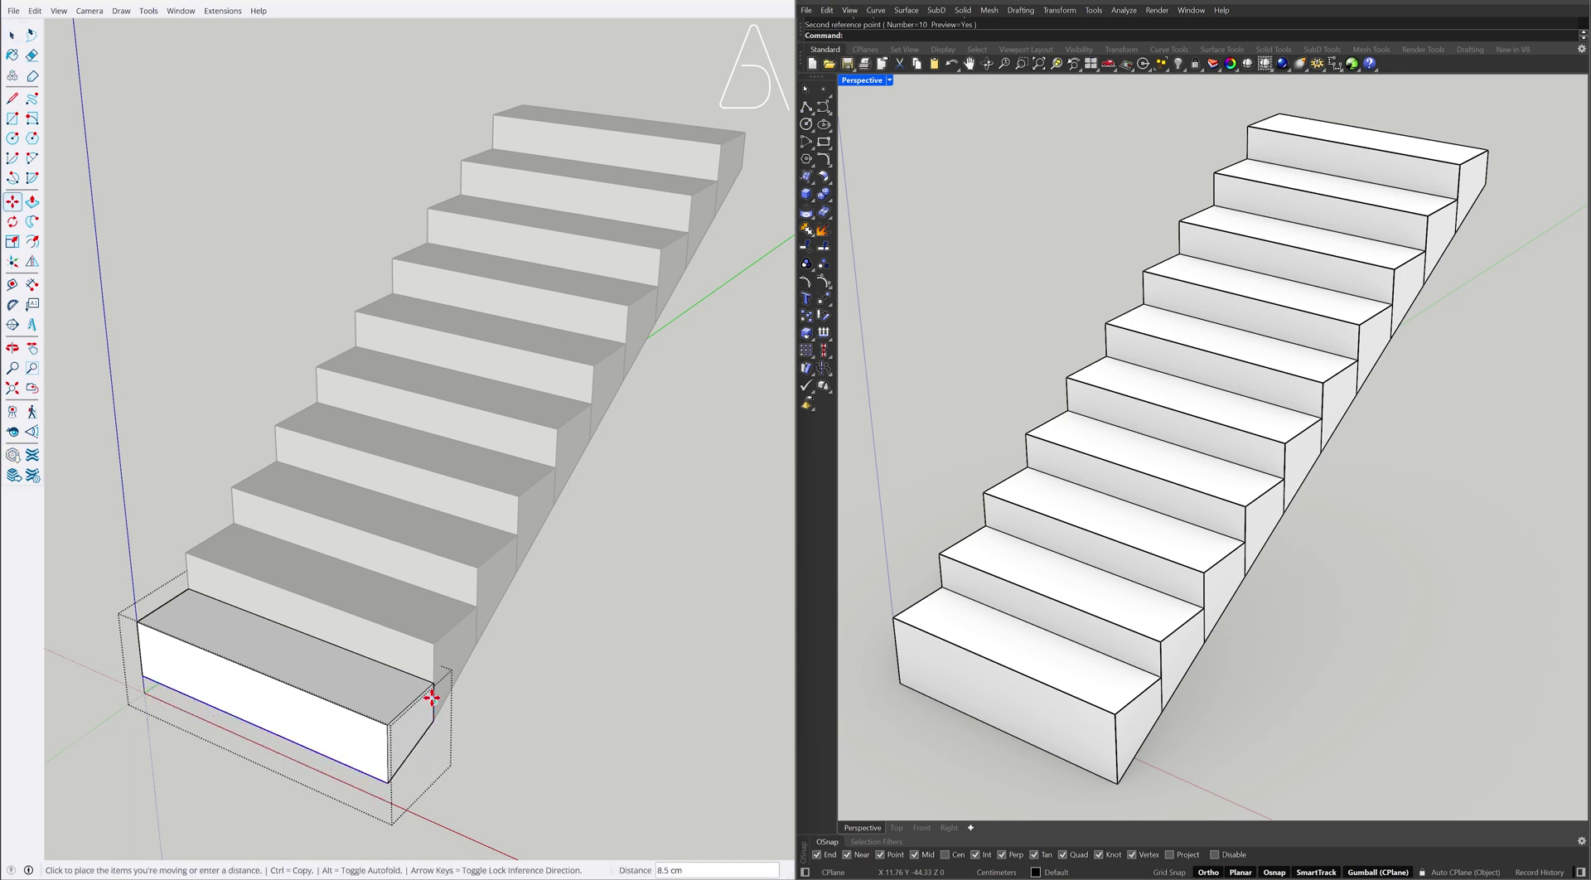
{"action": "left_click", "coordinate": [432, 699]}
{"action": "key", "text": "space"}
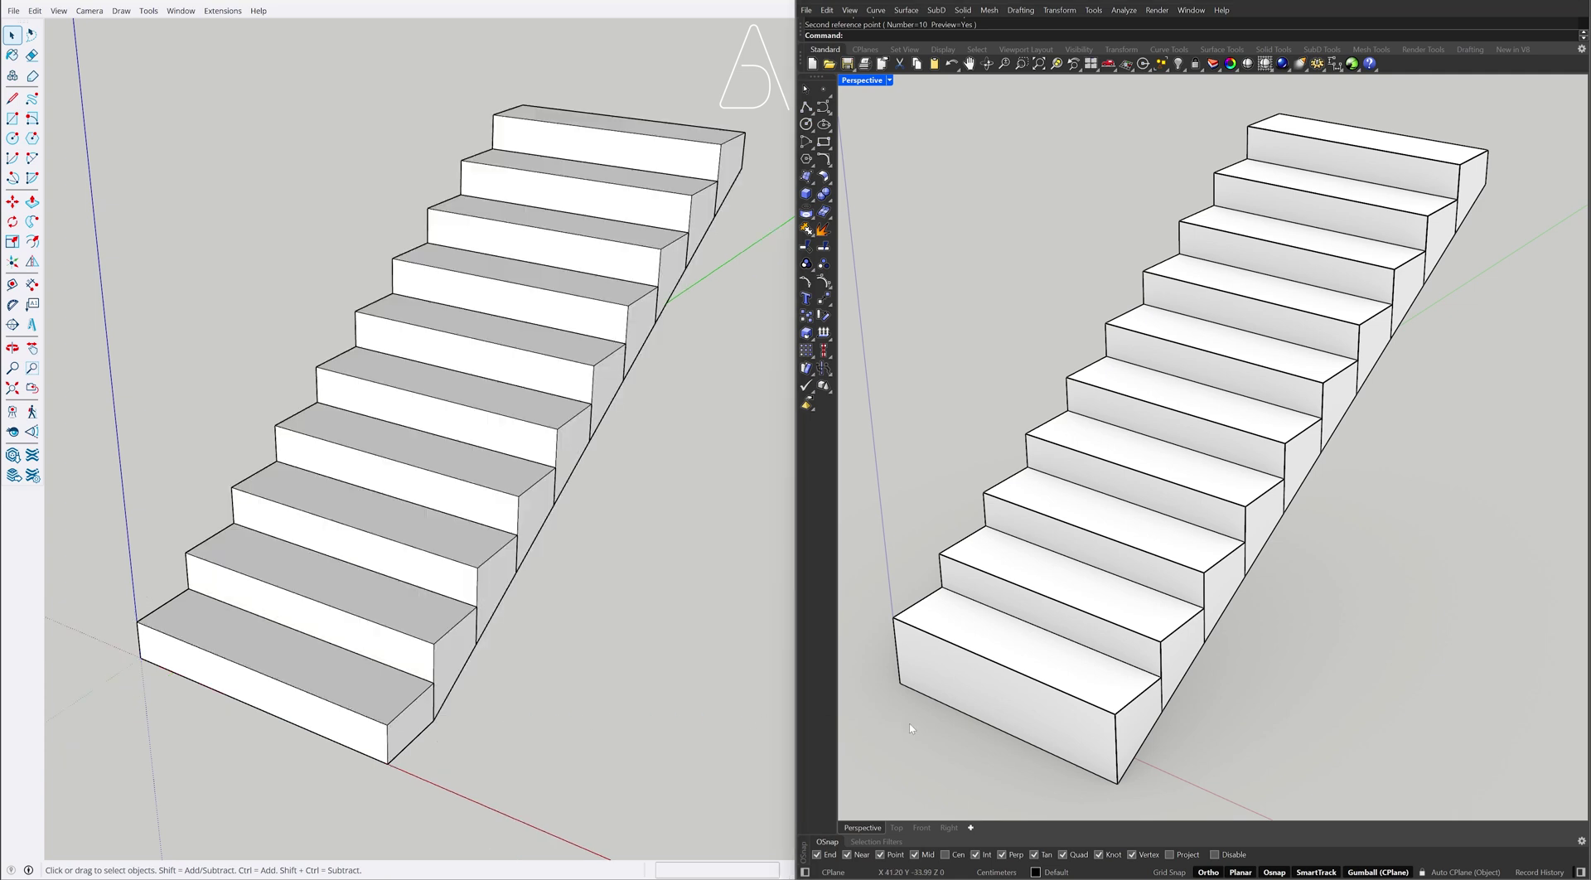
Move the Rhino bottom step's lower edge up to the snapped point on the slope
{"action": "left_click", "coordinate": [968, 718], "text": "ctrl+shift"}
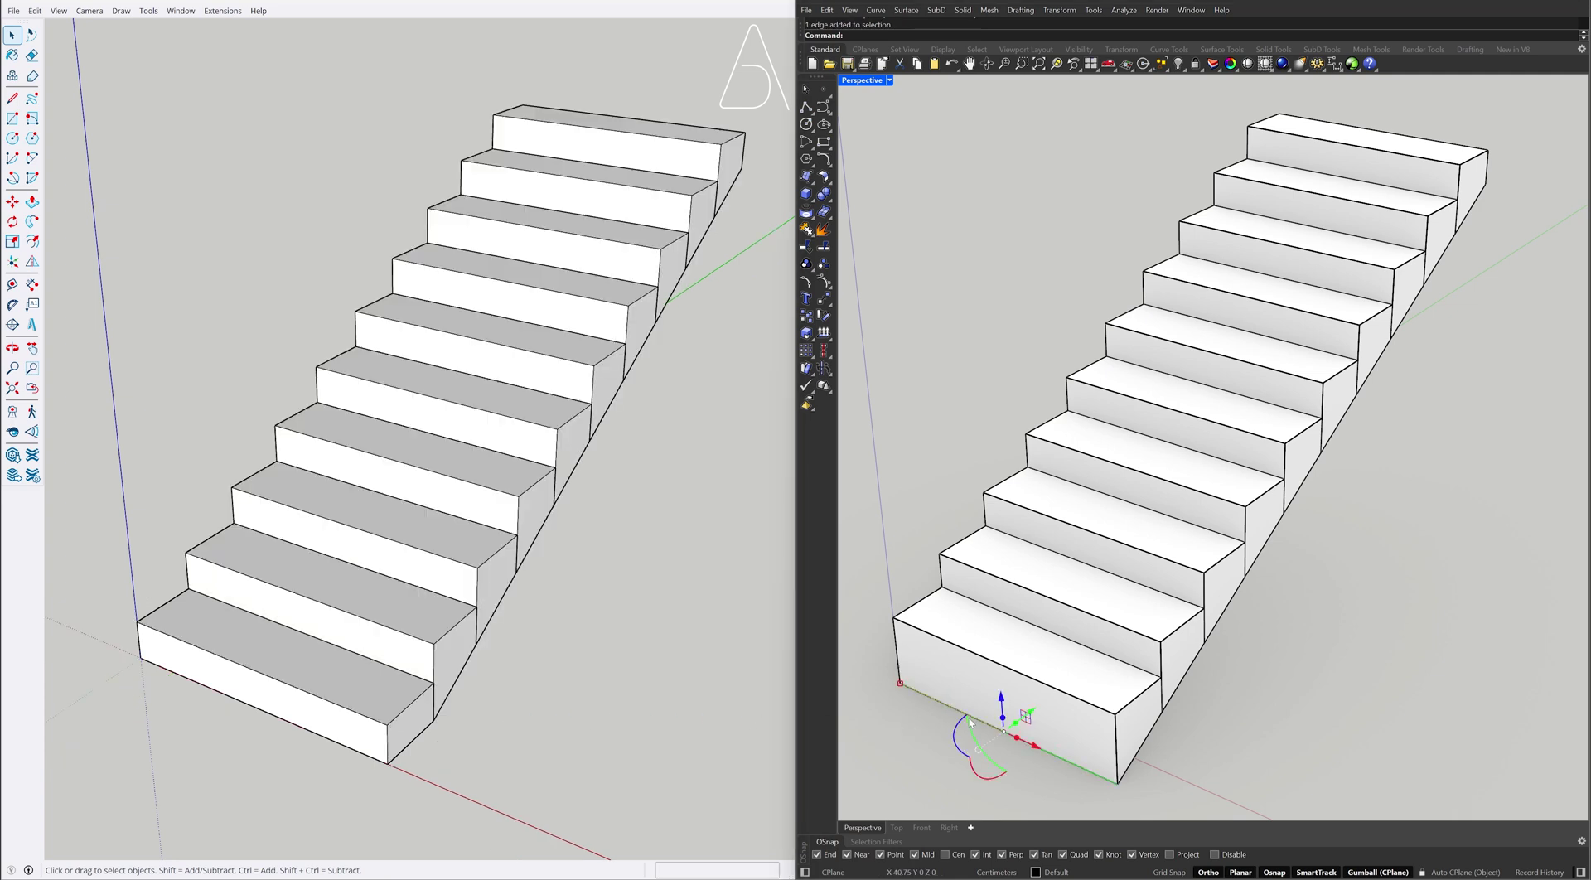
{"action": "type", "text": "M"}
{"action": "key", "text": "Return"}
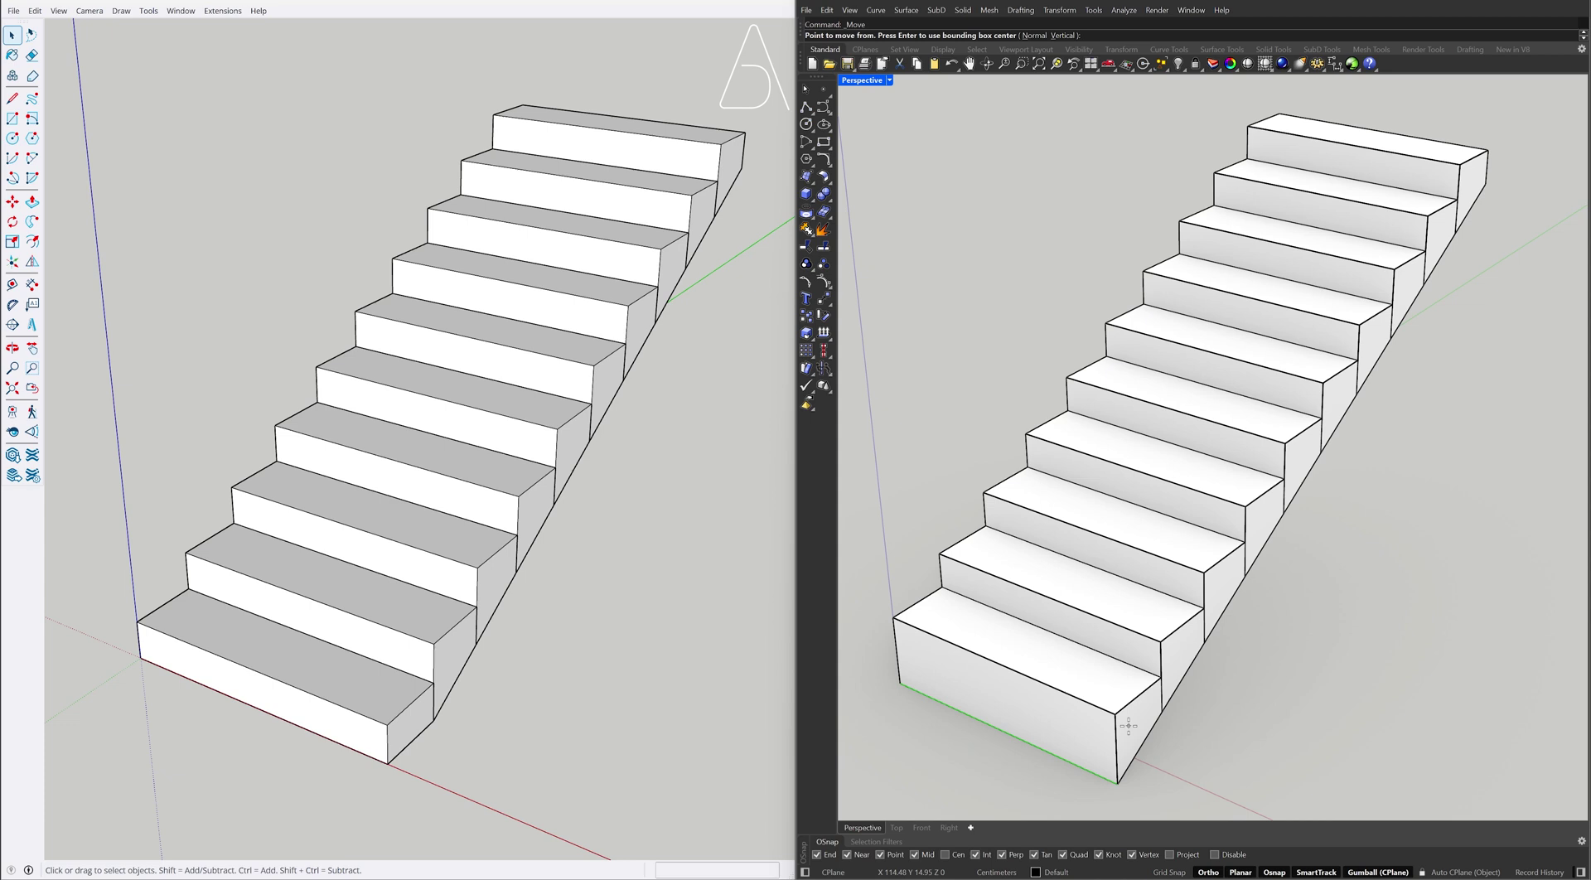
{"action": "left_click", "coordinate": [1162, 715]}
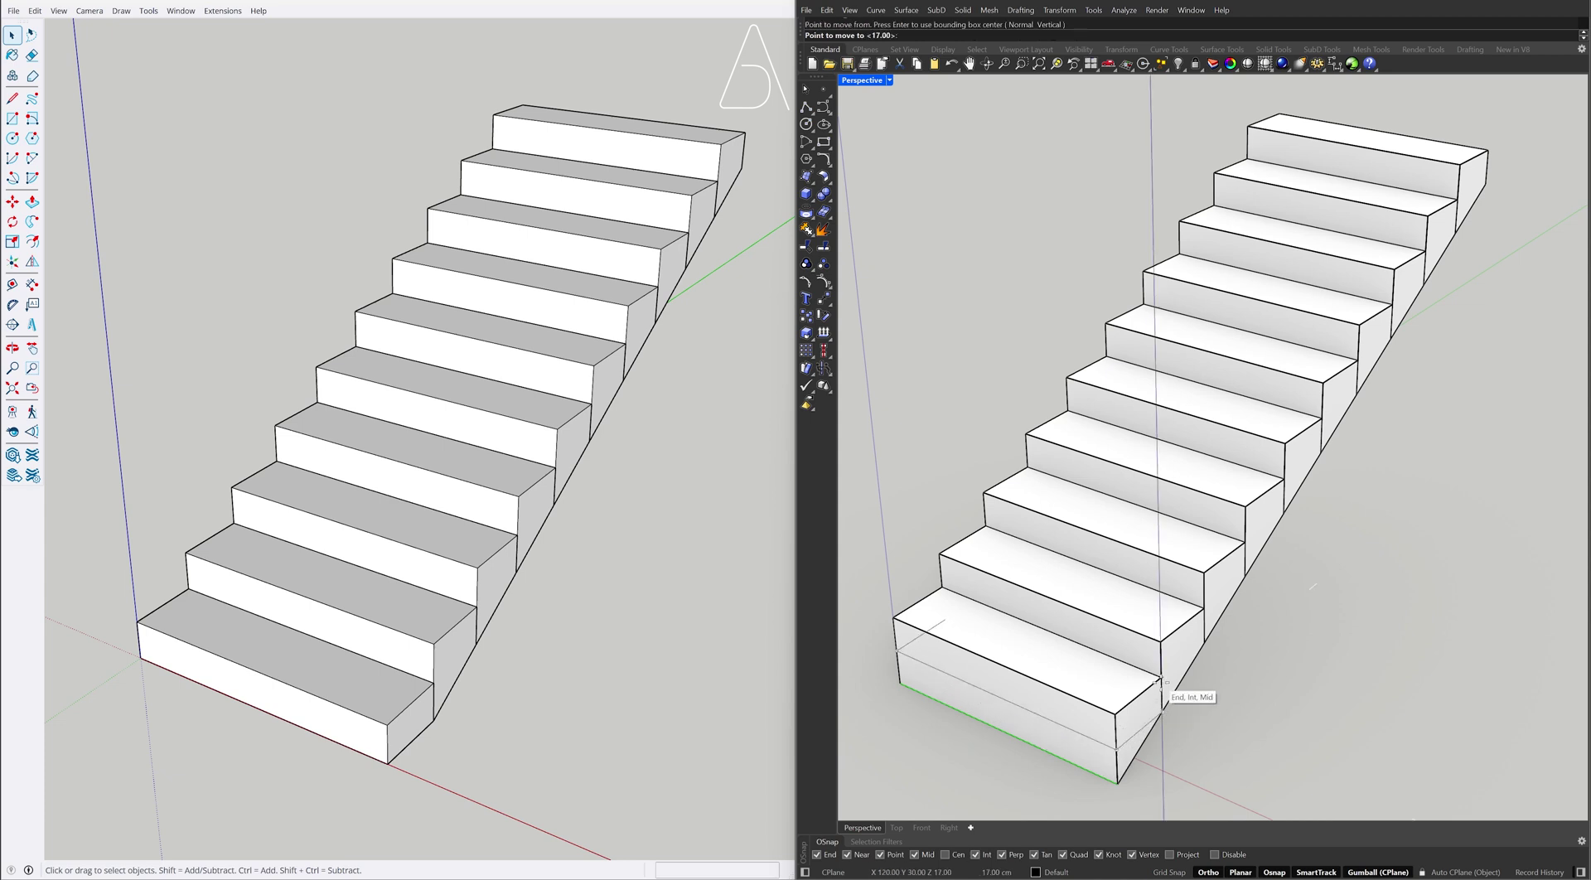
{"action": "left_click", "coordinate": [1161, 681]}
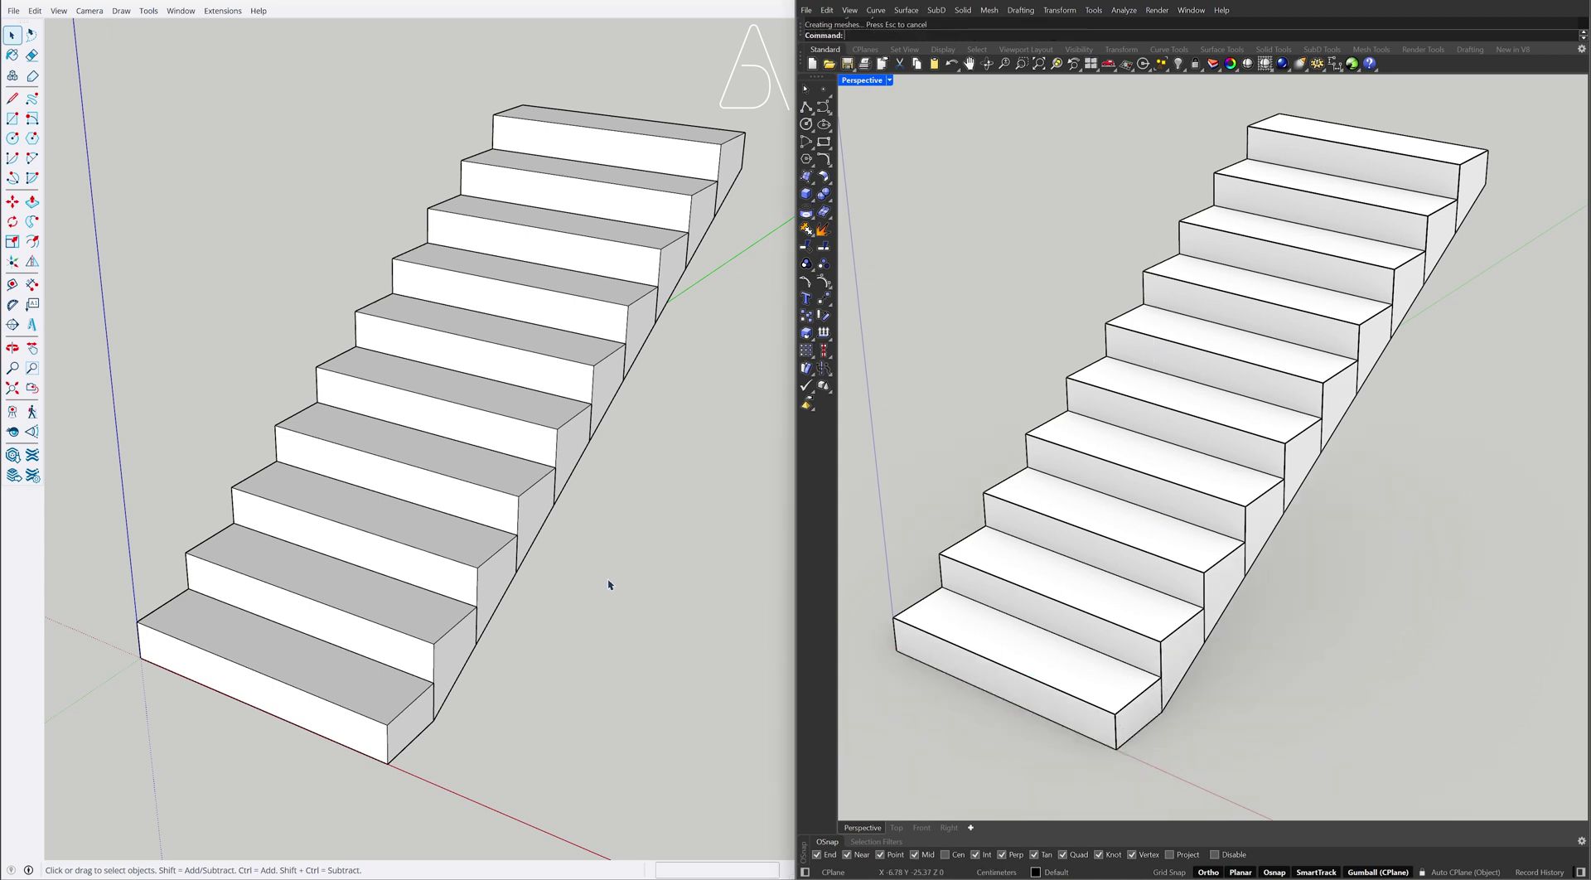
Union all SketchUp steps into one solid via Solid Tools
{"action": "key", "text": "ctrl+a"}
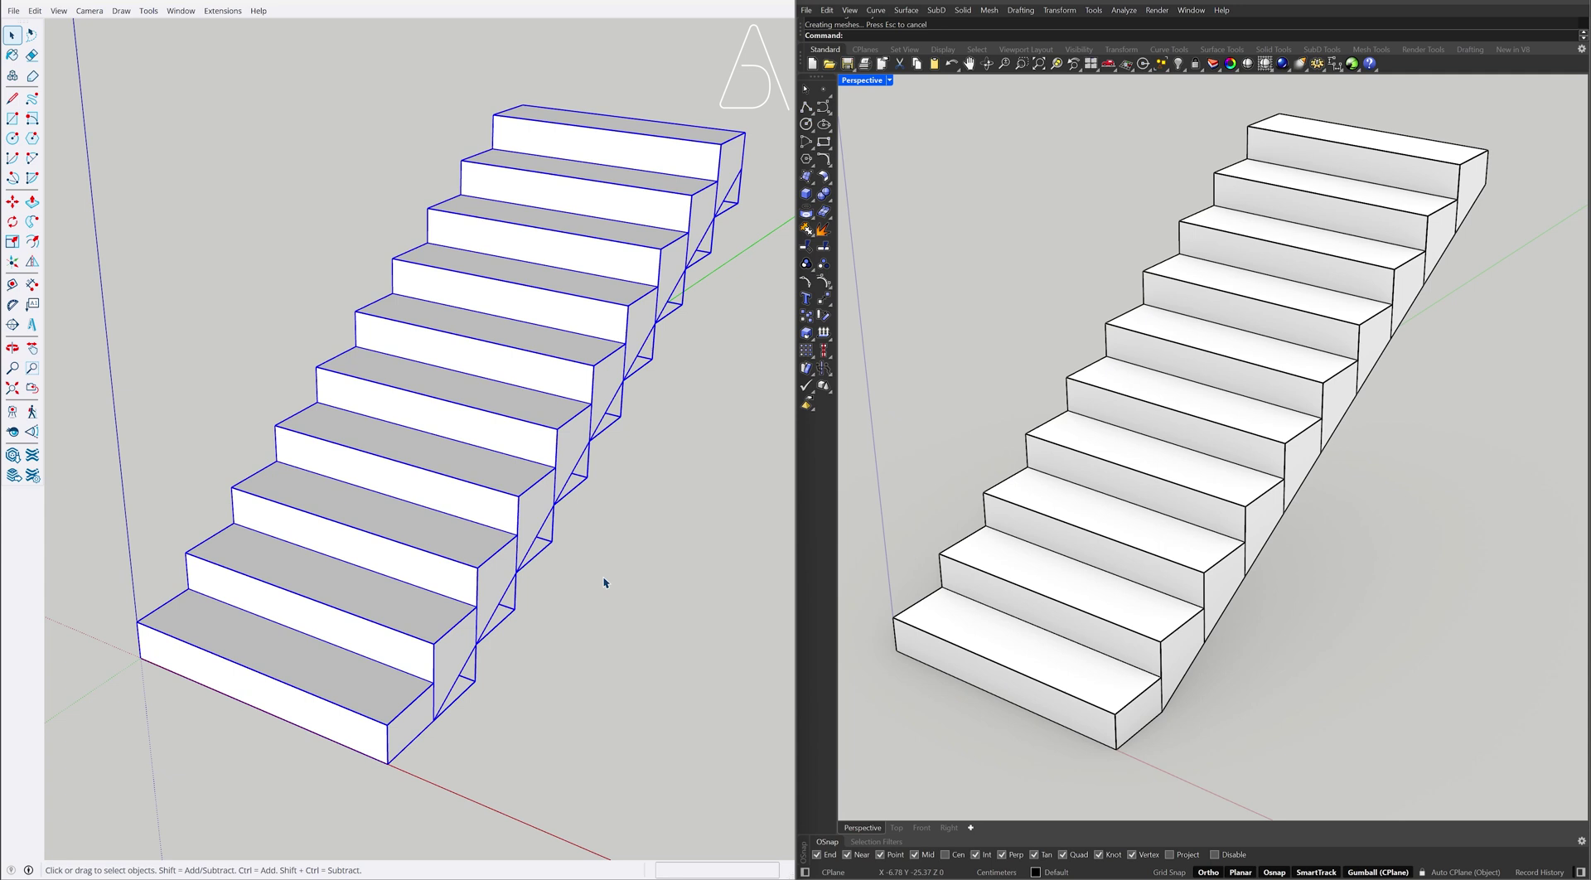
{"action": "right_click", "coordinate": [475, 475]}
{"action": "mouse_move", "coordinate": [522, 631]}
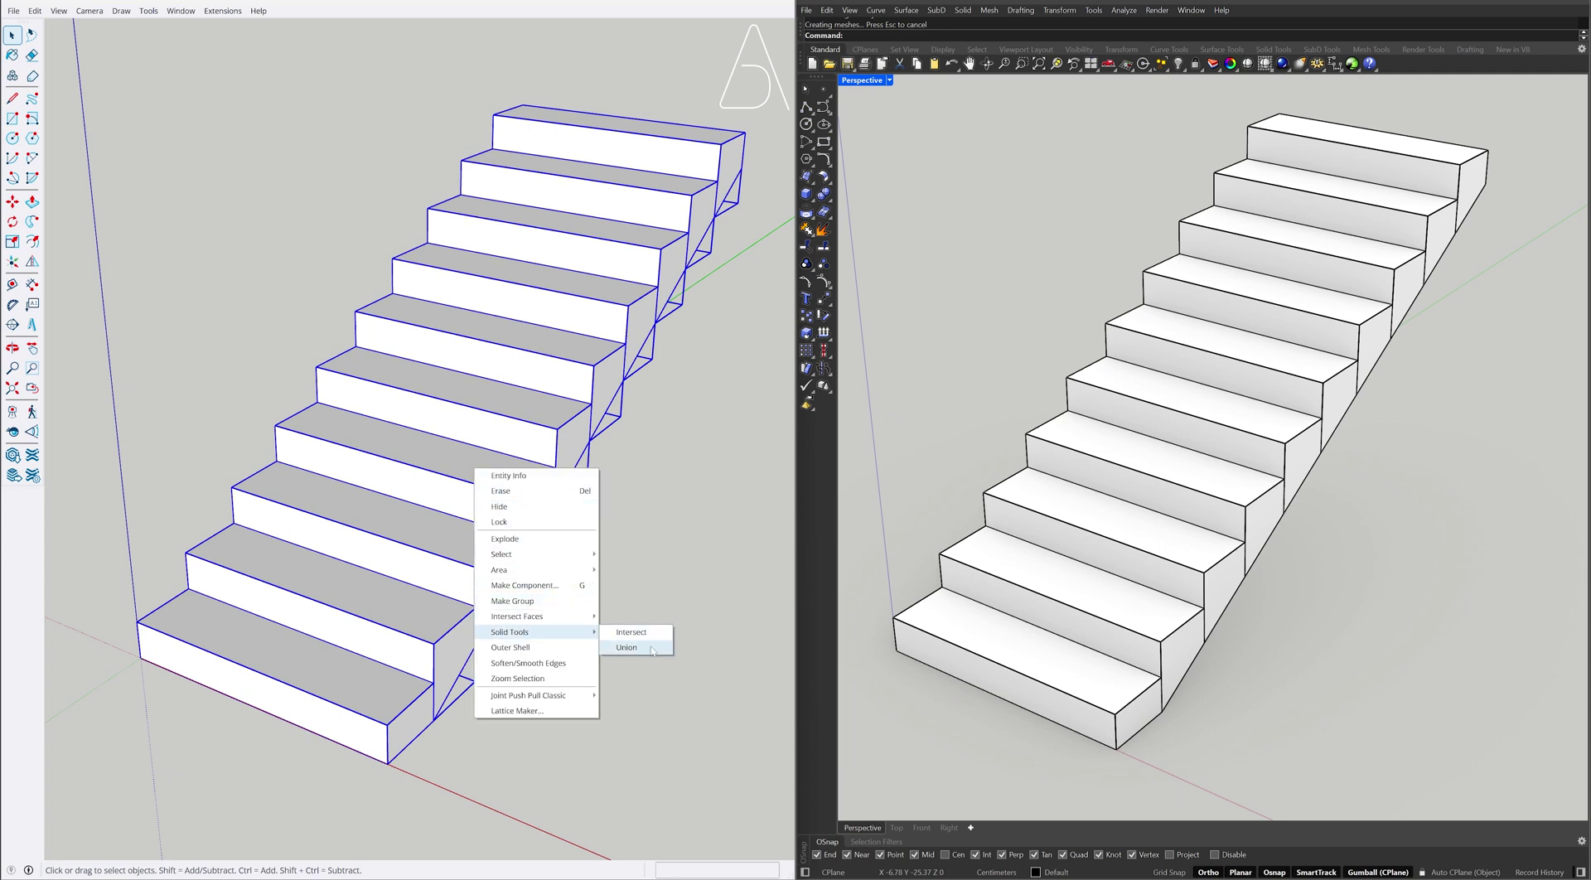
{"action": "left_click", "coordinate": [628, 648]}
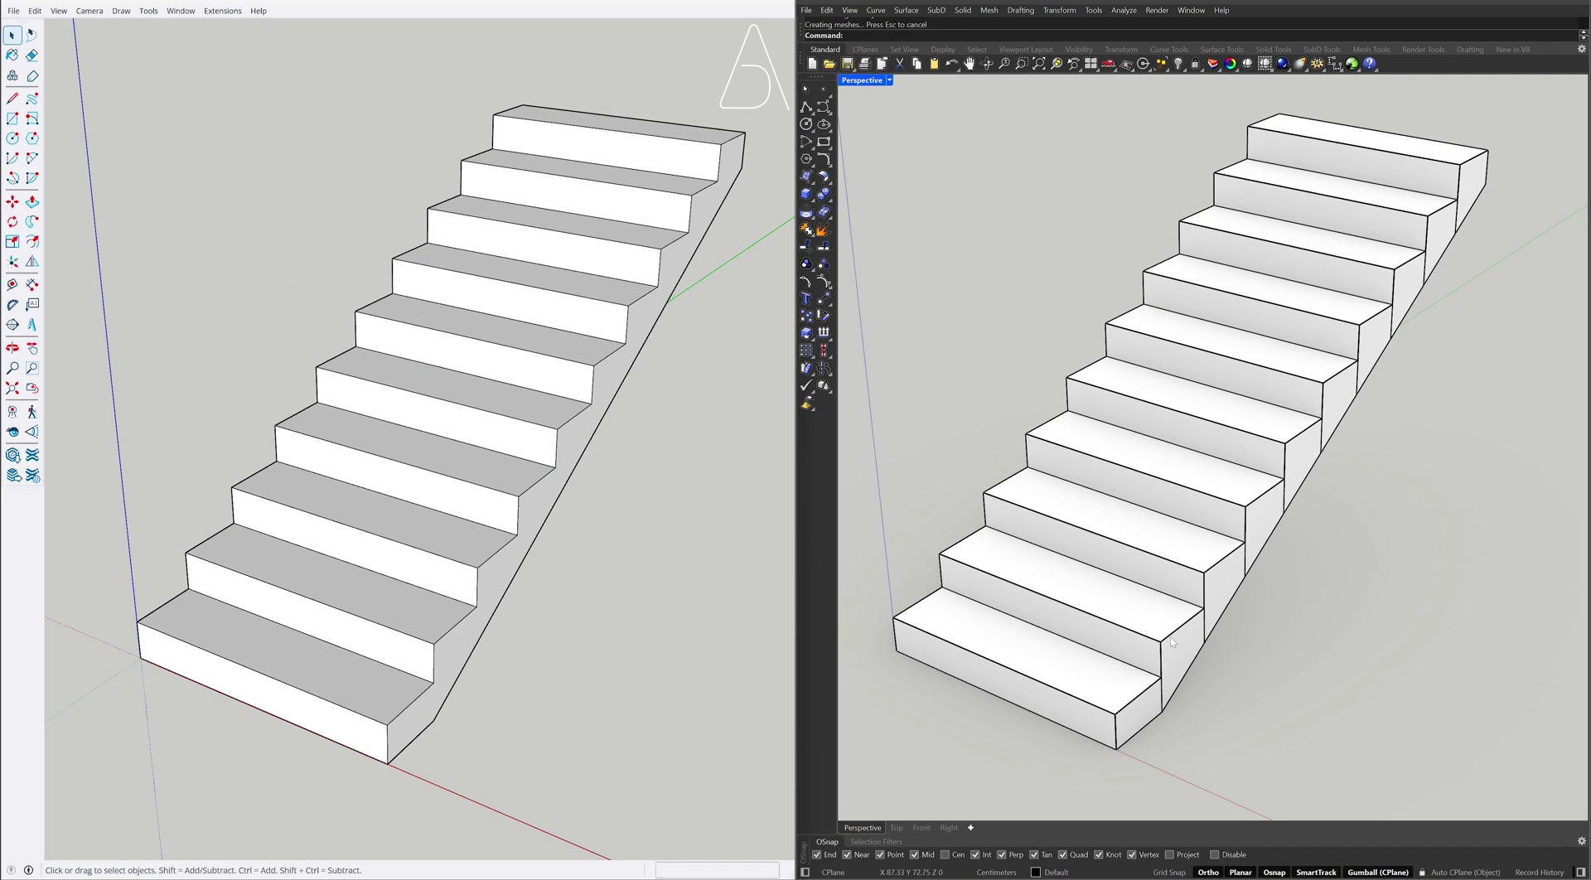
BooleanUnion all ten Rhino steps and MergeAllCoplanarFaces, then zoom to the lower stairs
{"action": "left_click", "coordinate": [1328, 594]}
{"action": "key", "text": "ctrl+a"}
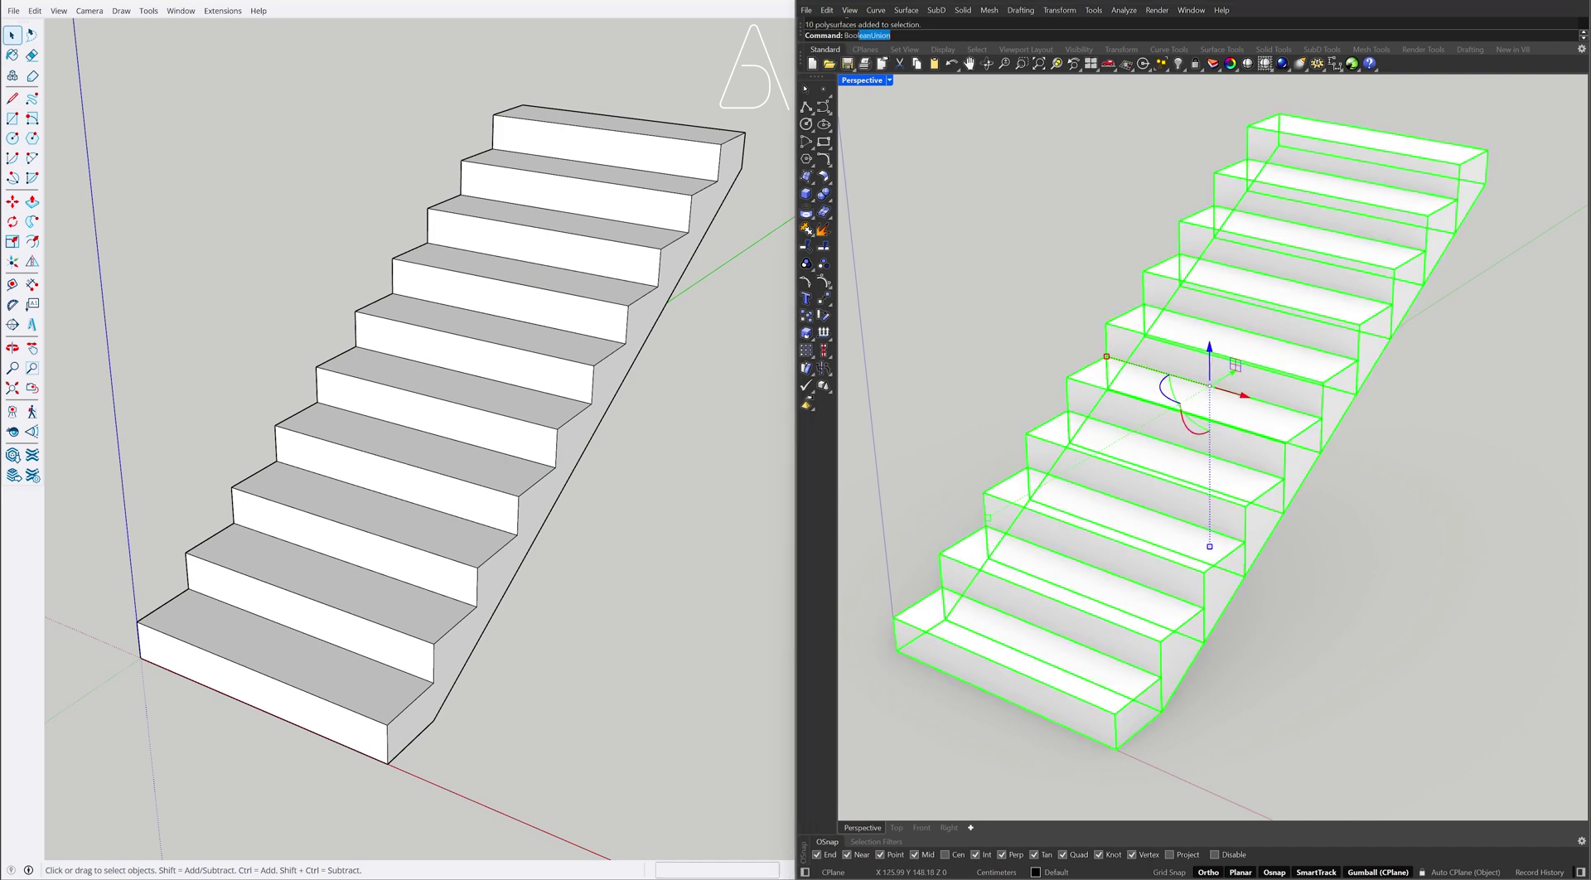
{"action": "type", "text": "Boolean"}
{"action": "key", "text": "Return"}
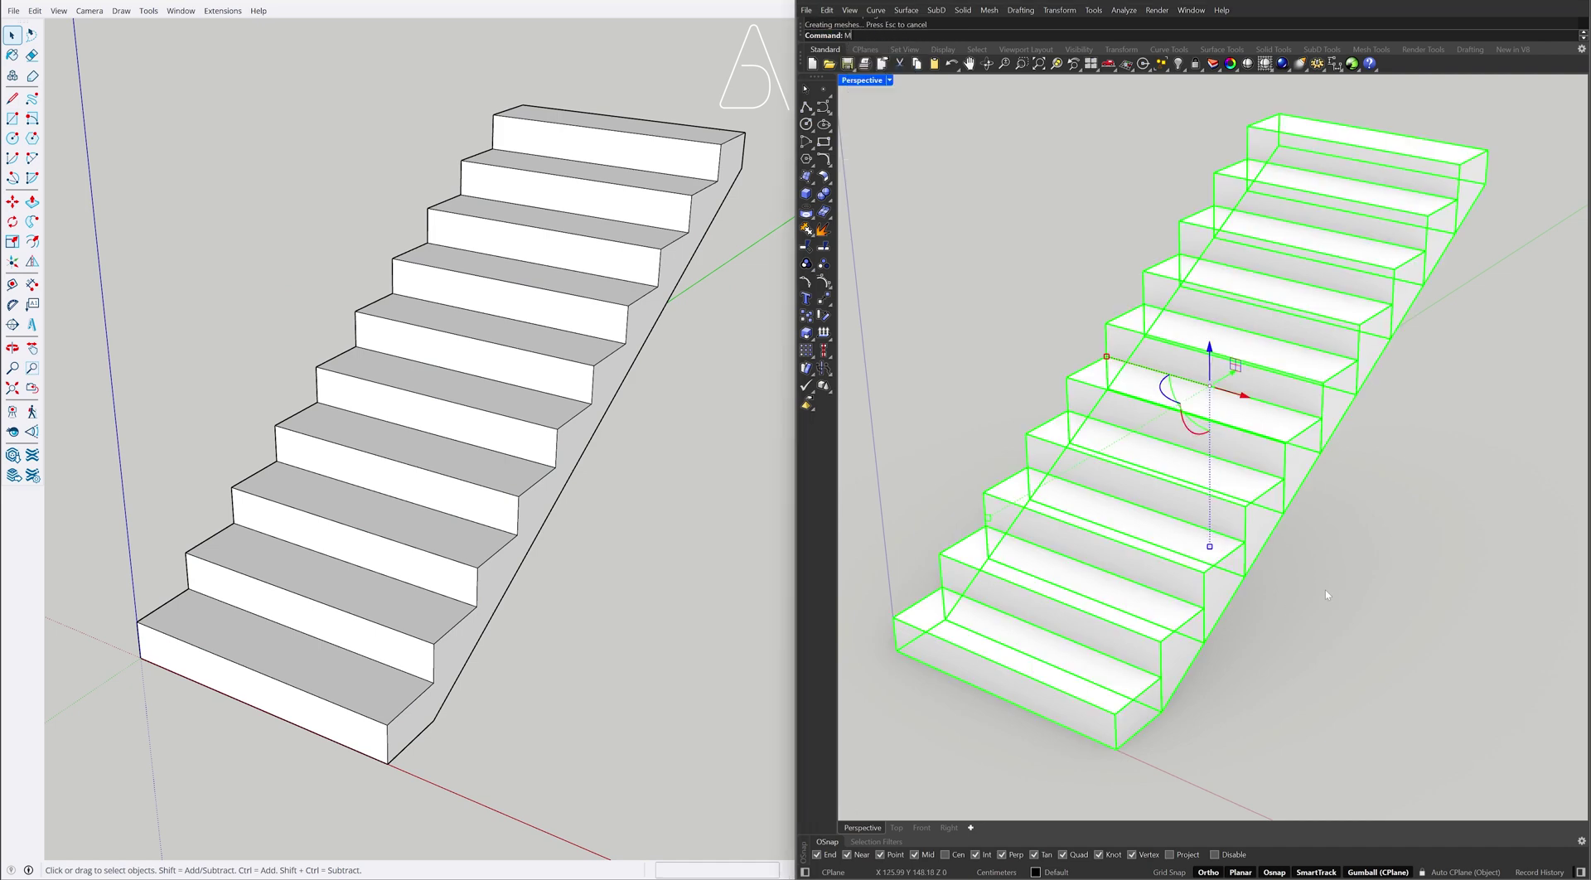
{"action": "type", "text": "MergeAllCoplanarFaces"}
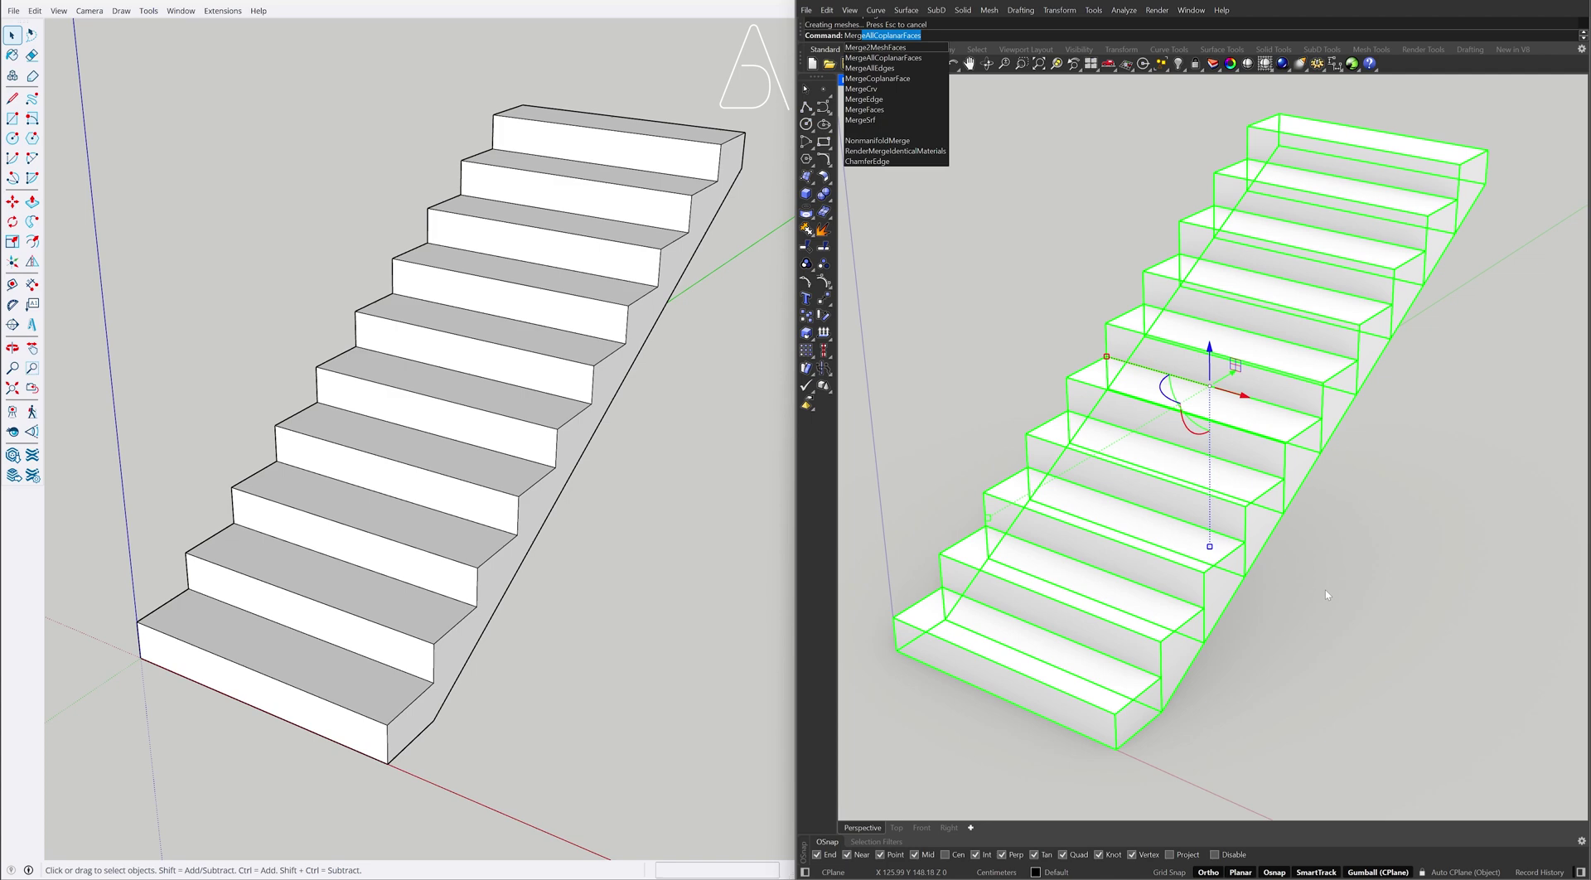
{"action": "key", "text": "Return"}
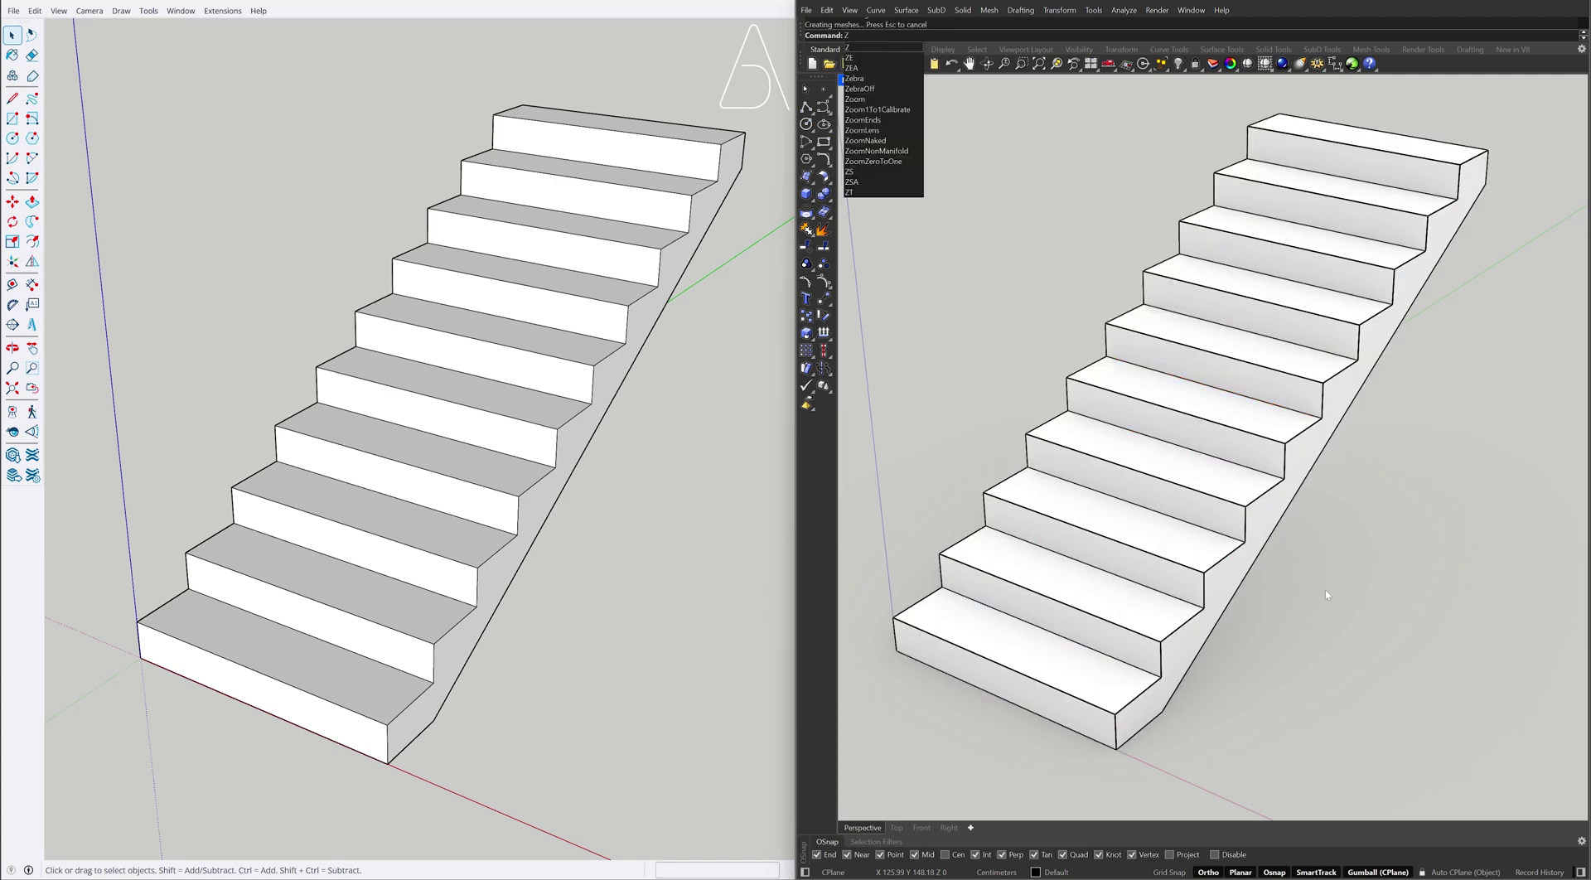
{"action": "key", "text": "Return"}
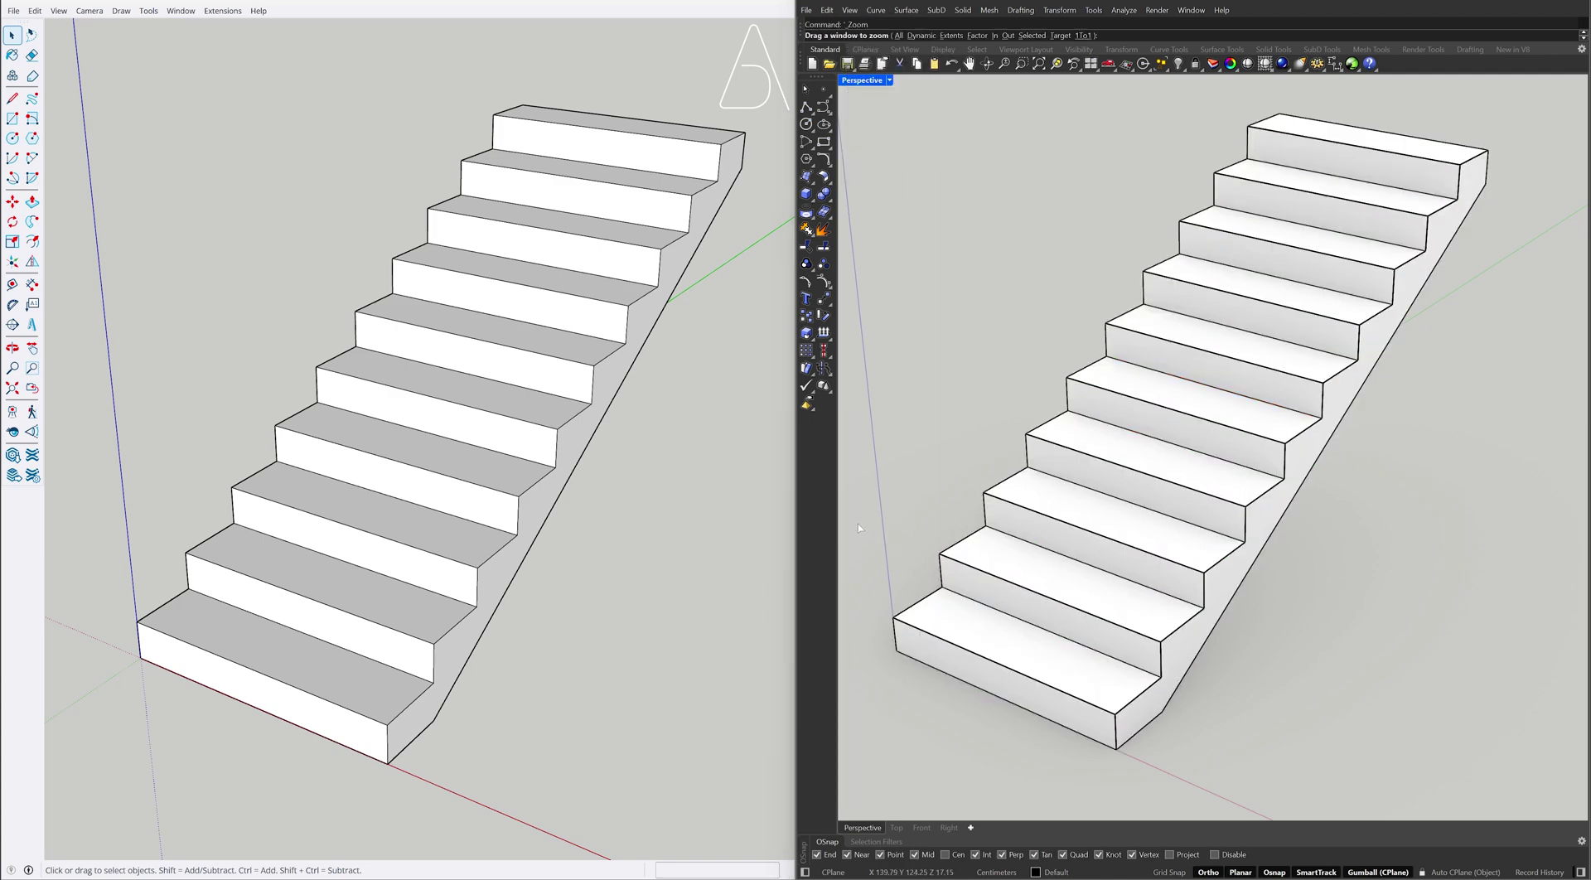
{"action": "left_click_drag", "start_coordinate": [859, 528], "coordinate": [1222, 806]}
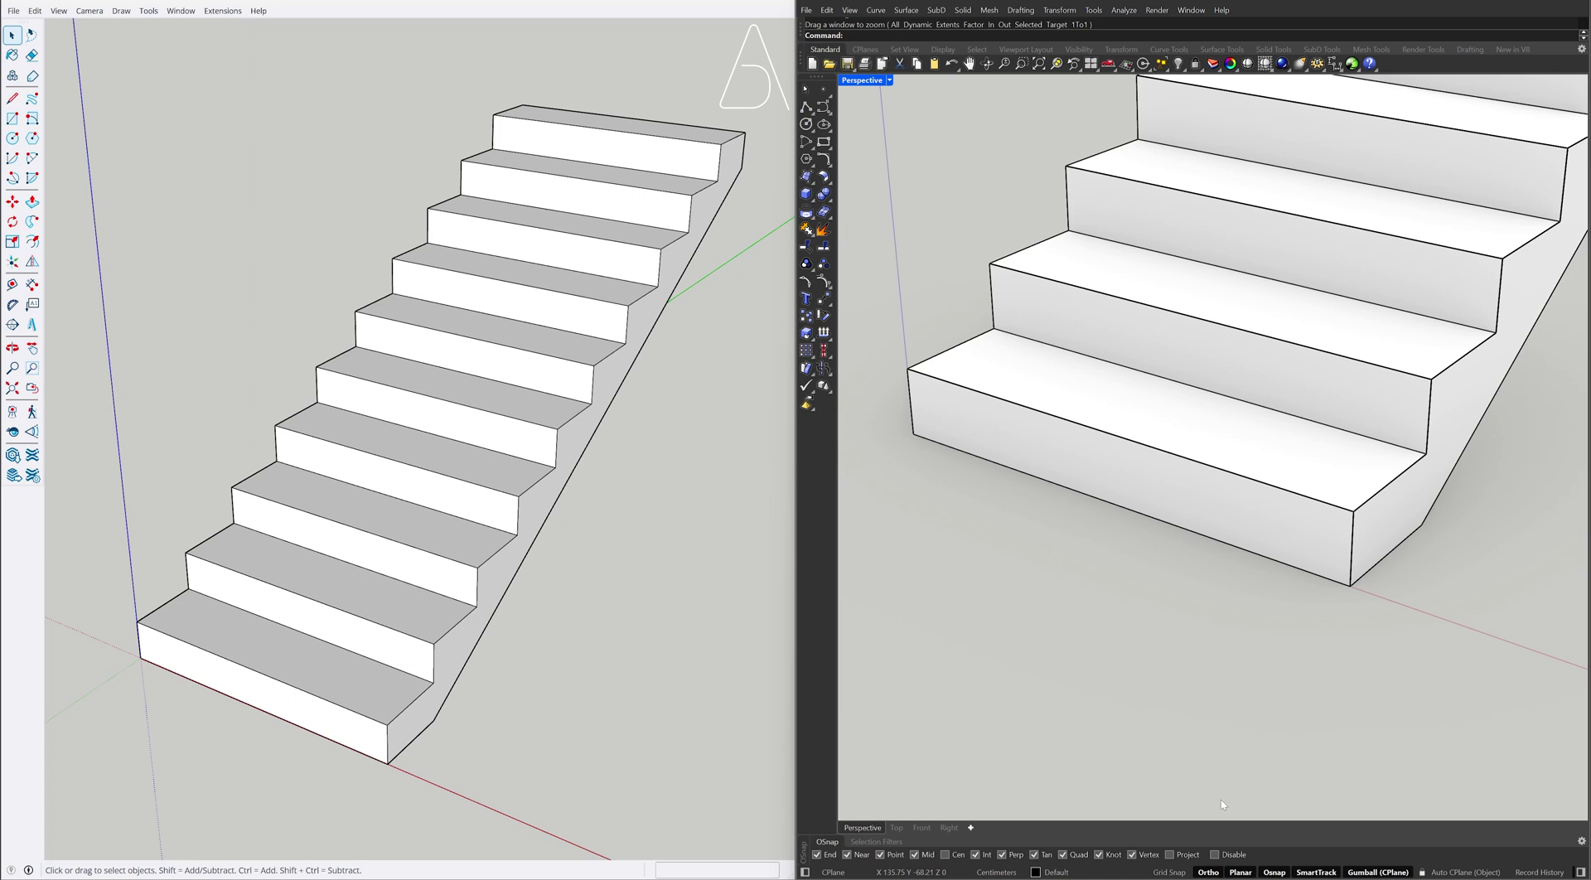
Draw a rectangle across the lowest tread of the SketchUp staircase
{"action": "left_click", "coordinate": [33, 368]}
{"action": "left_click_drag", "start_coordinate": [82, 517], "coordinate": [494, 829]}
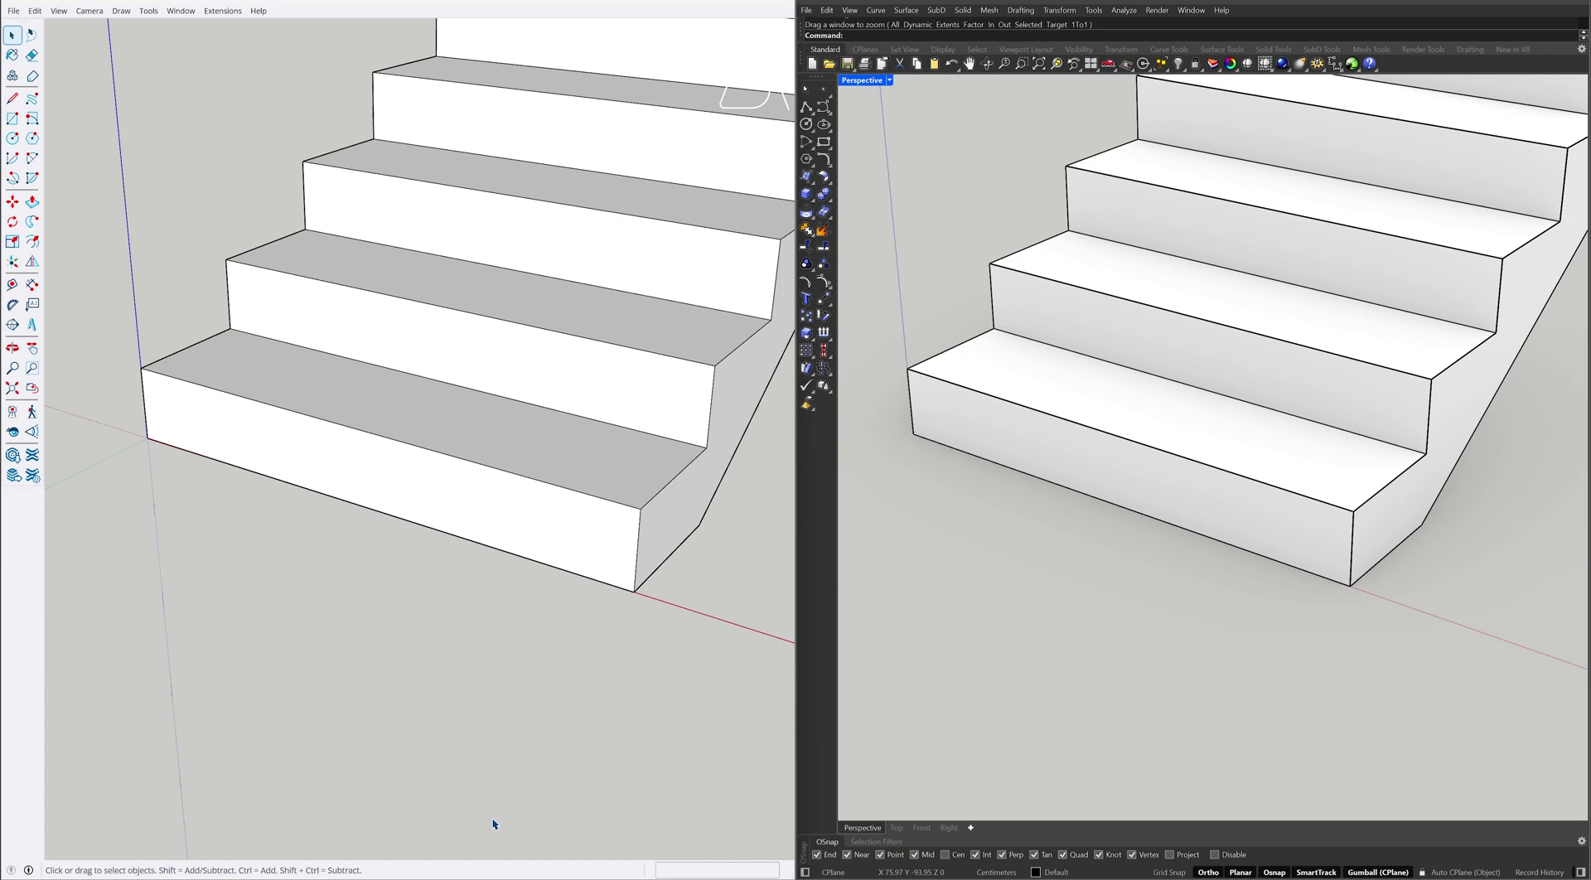
{"action": "key", "text": "r"}
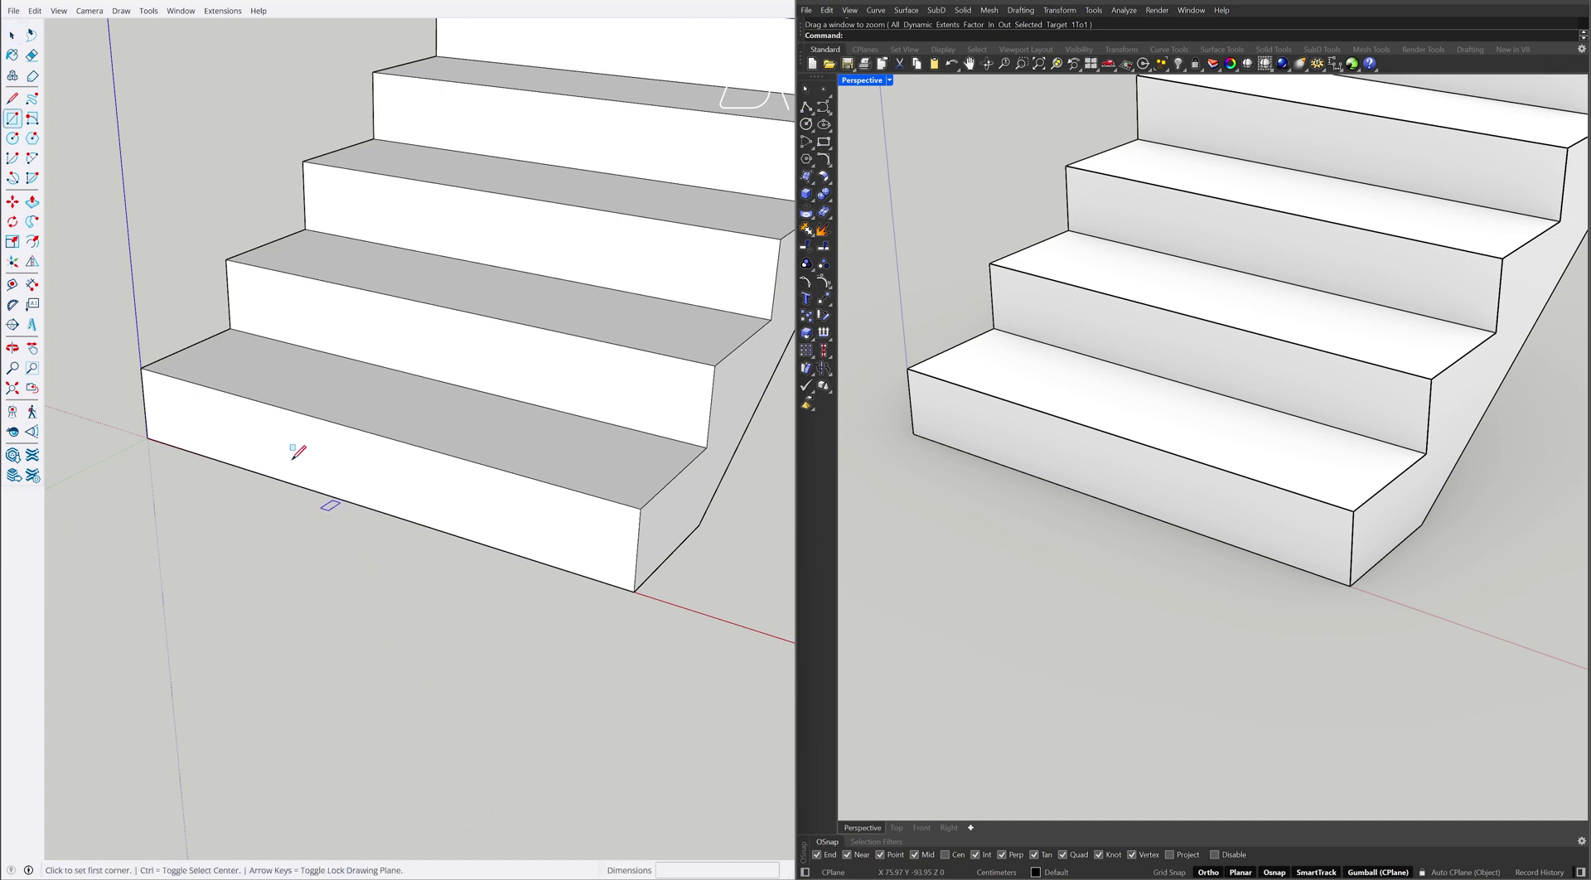
{"action": "left_click", "coordinate": [232, 328]}
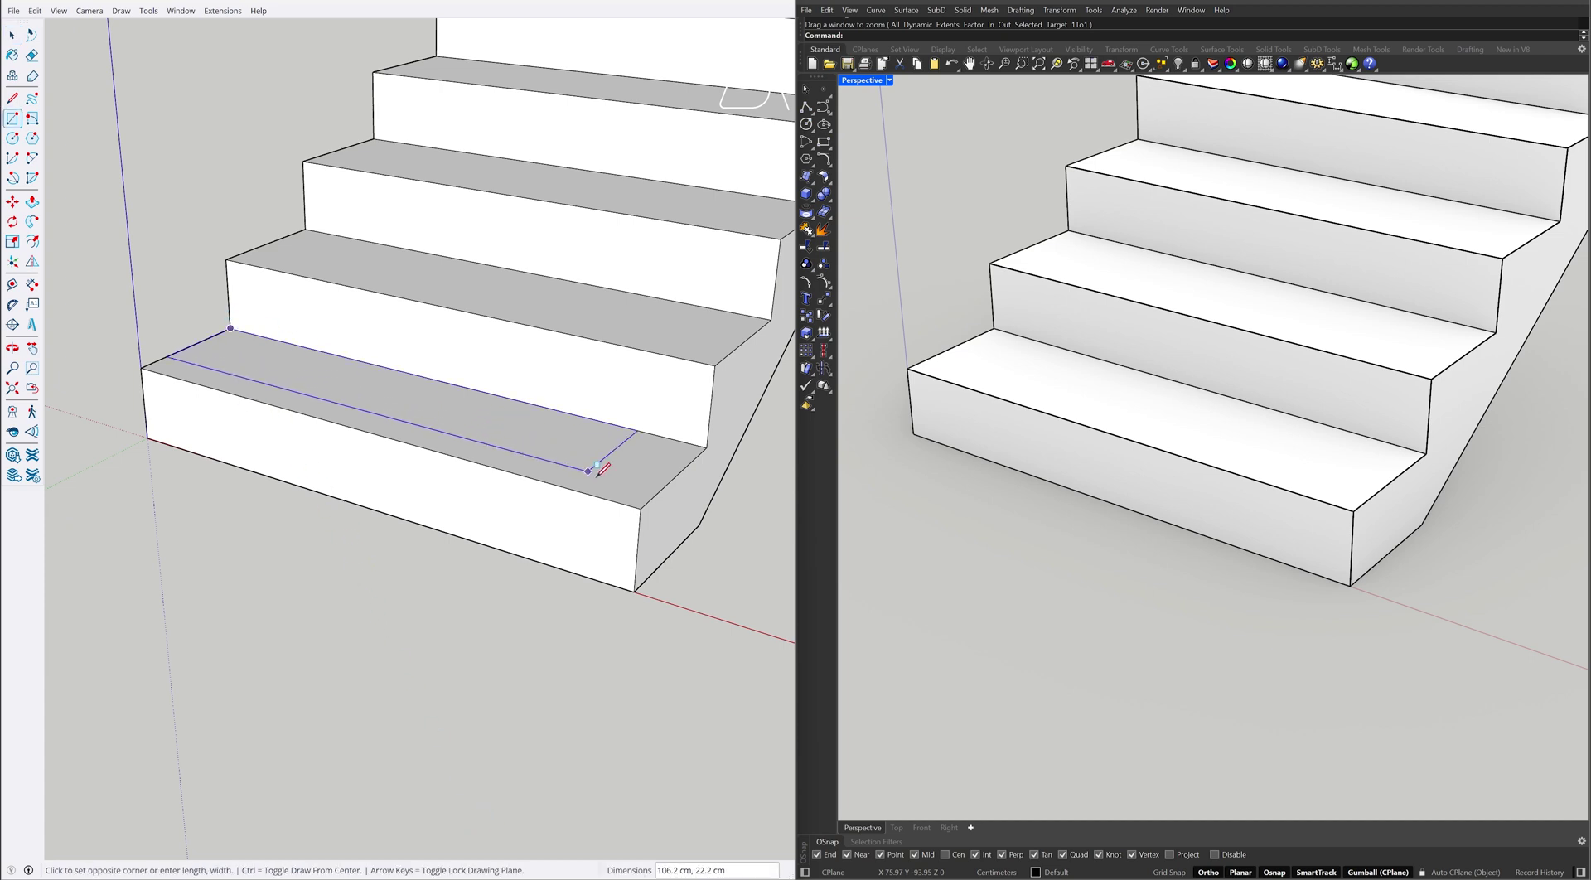
{"action": "left_click", "coordinate": [639, 505]}
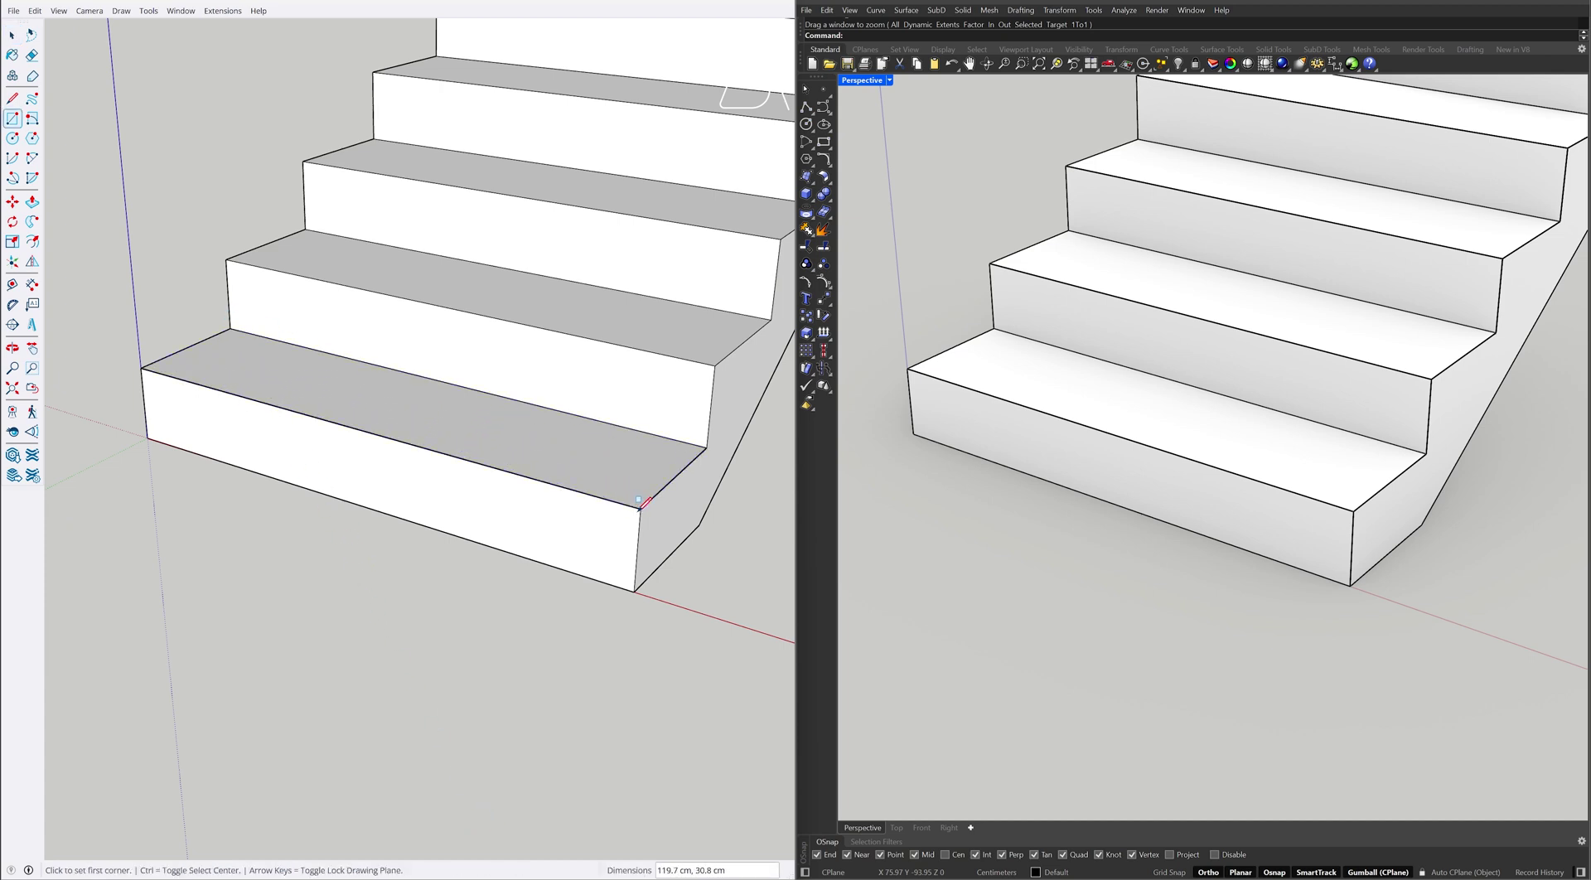
Push/pull the tread rectangle up 4 cm into a slab
{"action": "key", "text": "p"}
{"action": "left_click", "coordinate": [566, 469]}
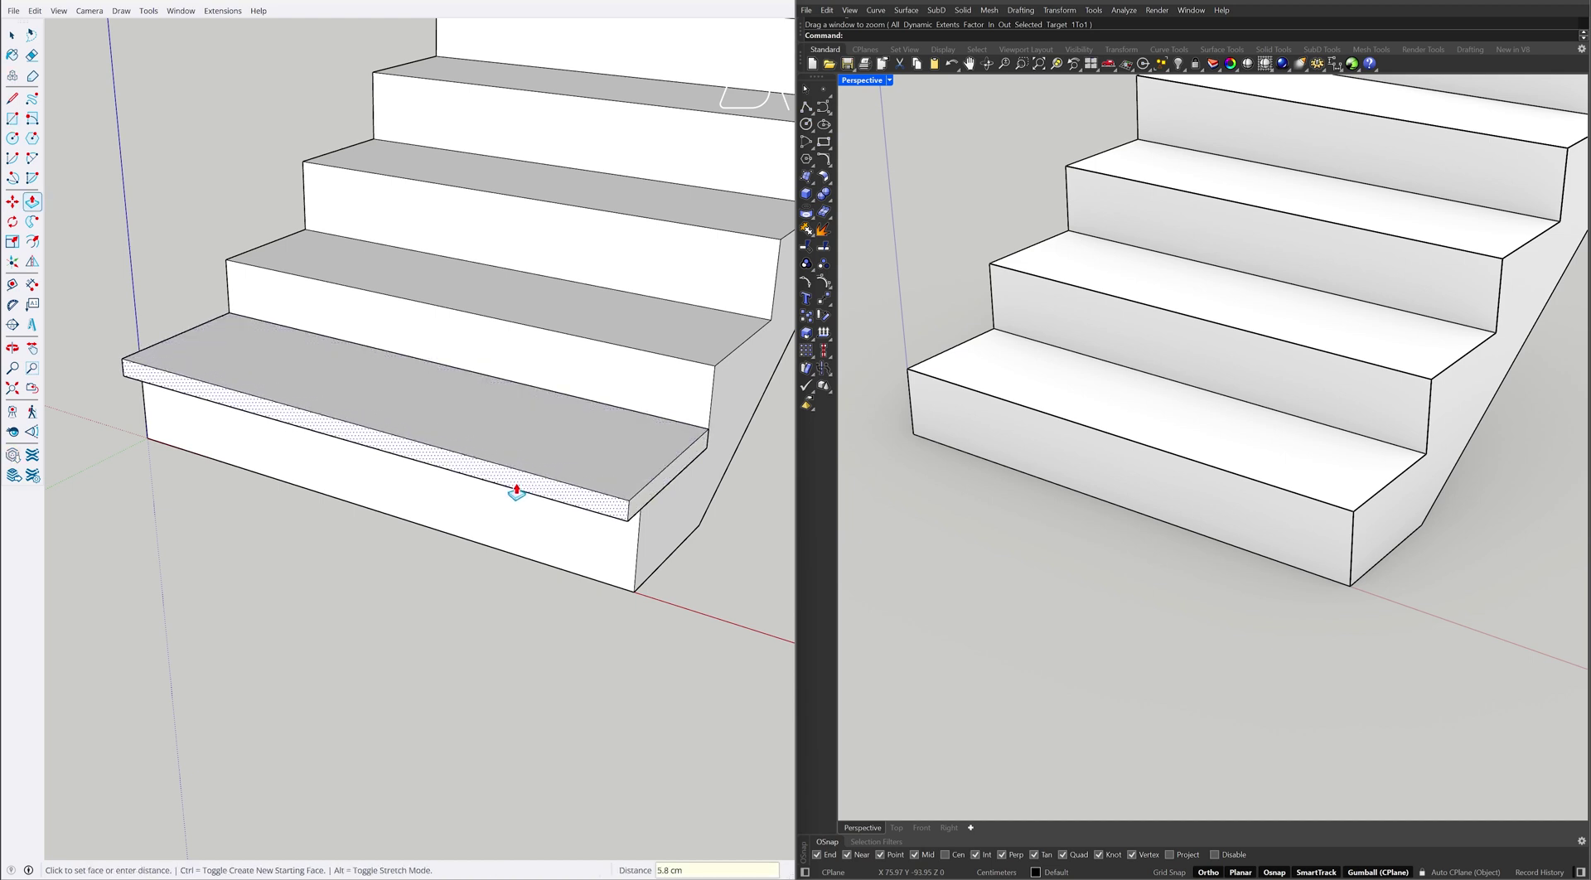
{"action": "type", "text": "4"}
{"action": "key", "text": "Return"}
{"action": "key", "text": "Return"}
{"action": "key", "text": "space"}
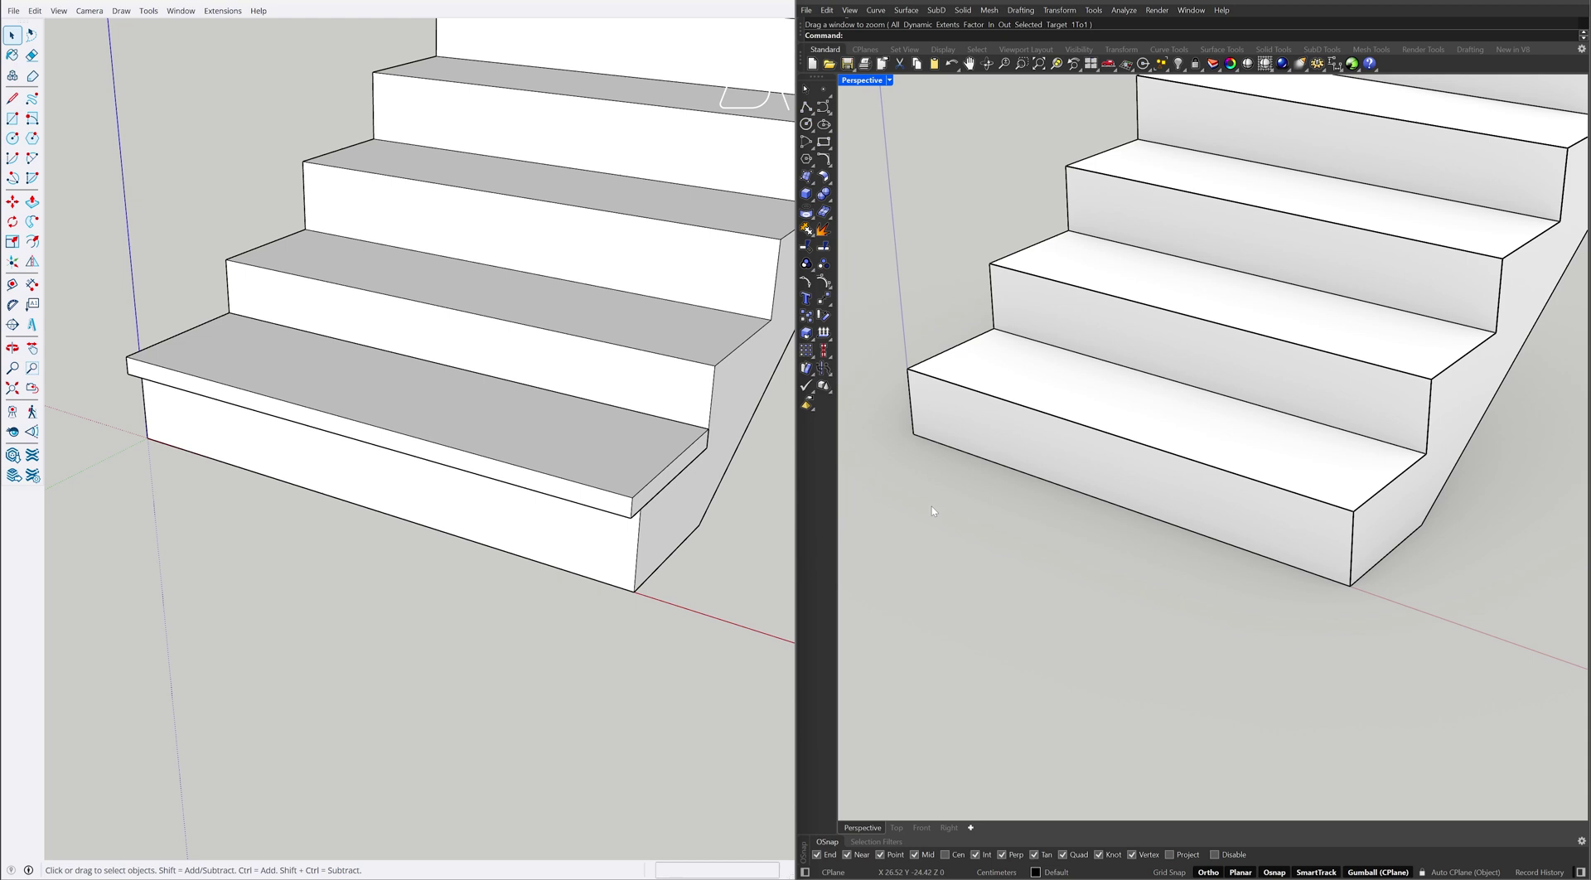
Offset the lowest step's top surface into a solid thin tread slab with OffsetSrf
{"action": "left_click", "coordinate": [1077, 419], "text": "ctrl+shift"}
{"action": "type", "text": "Off"}
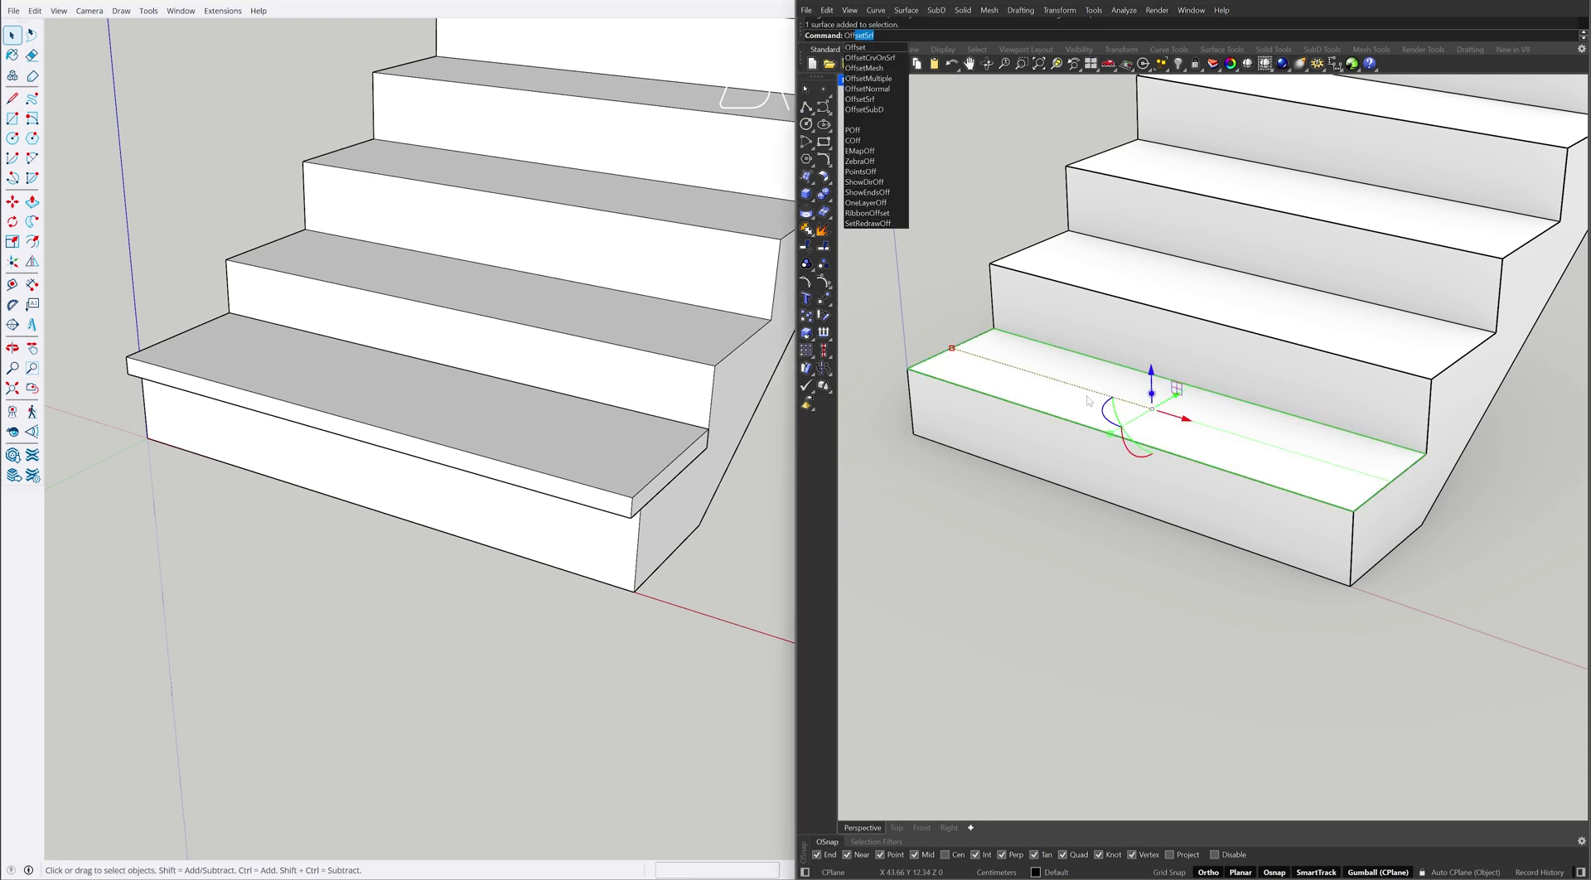
{"action": "key", "text": "Return"}
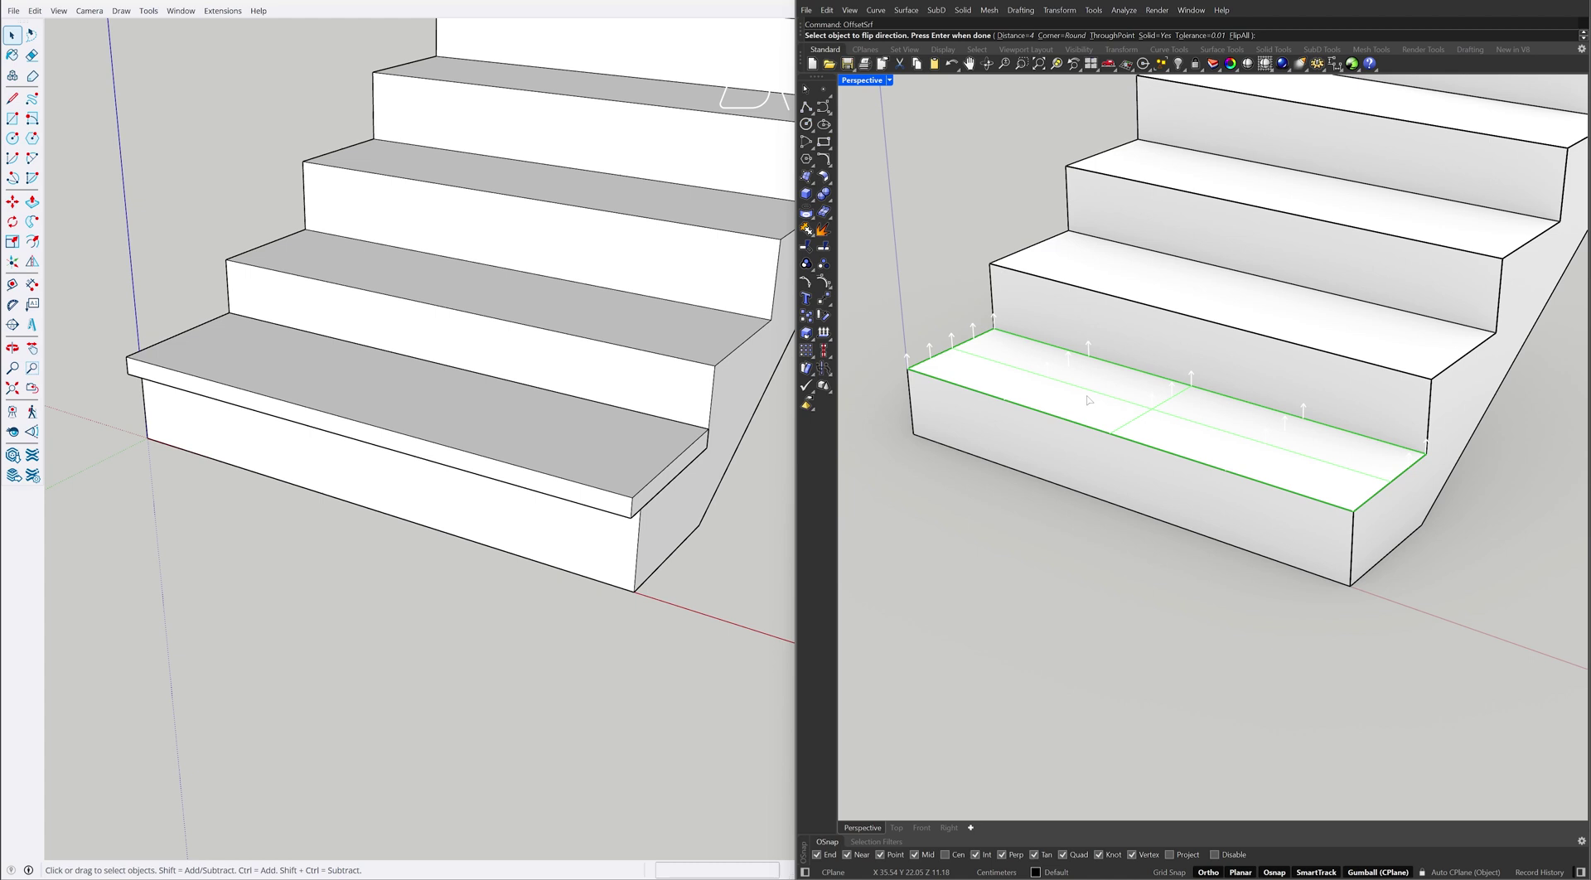
{"action": "key", "text": "Return"}
Push the tread slab's front face out by 4 to form an overhang
{"action": "type", "text": "PushPull"}
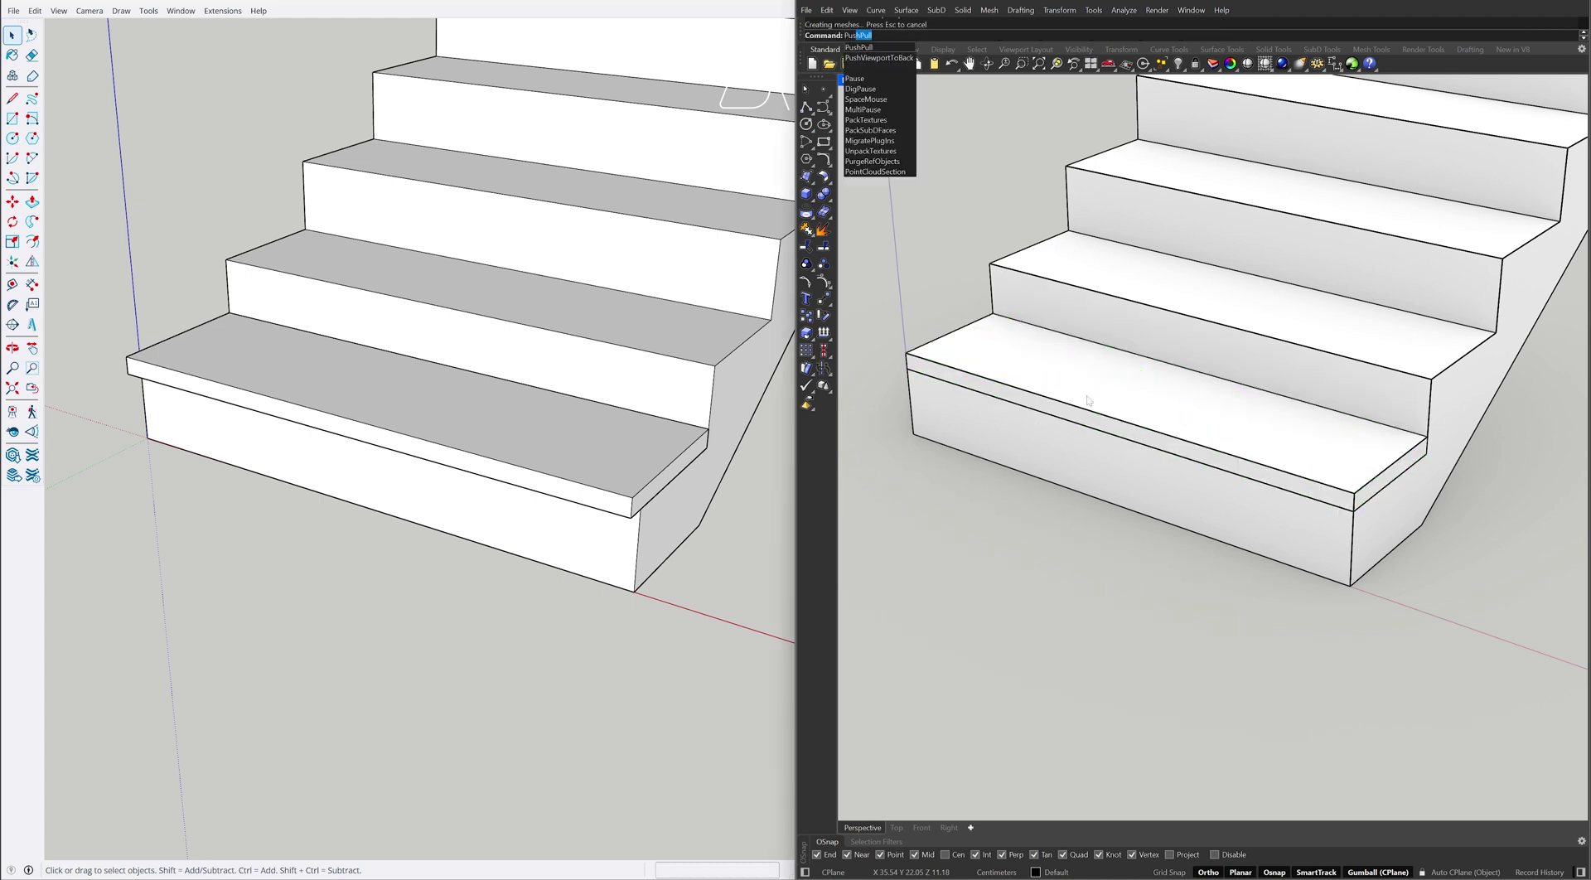
{"action": "key", "text": "Return"}
{"action": "left_click", "coordinate": [1099, 423]}
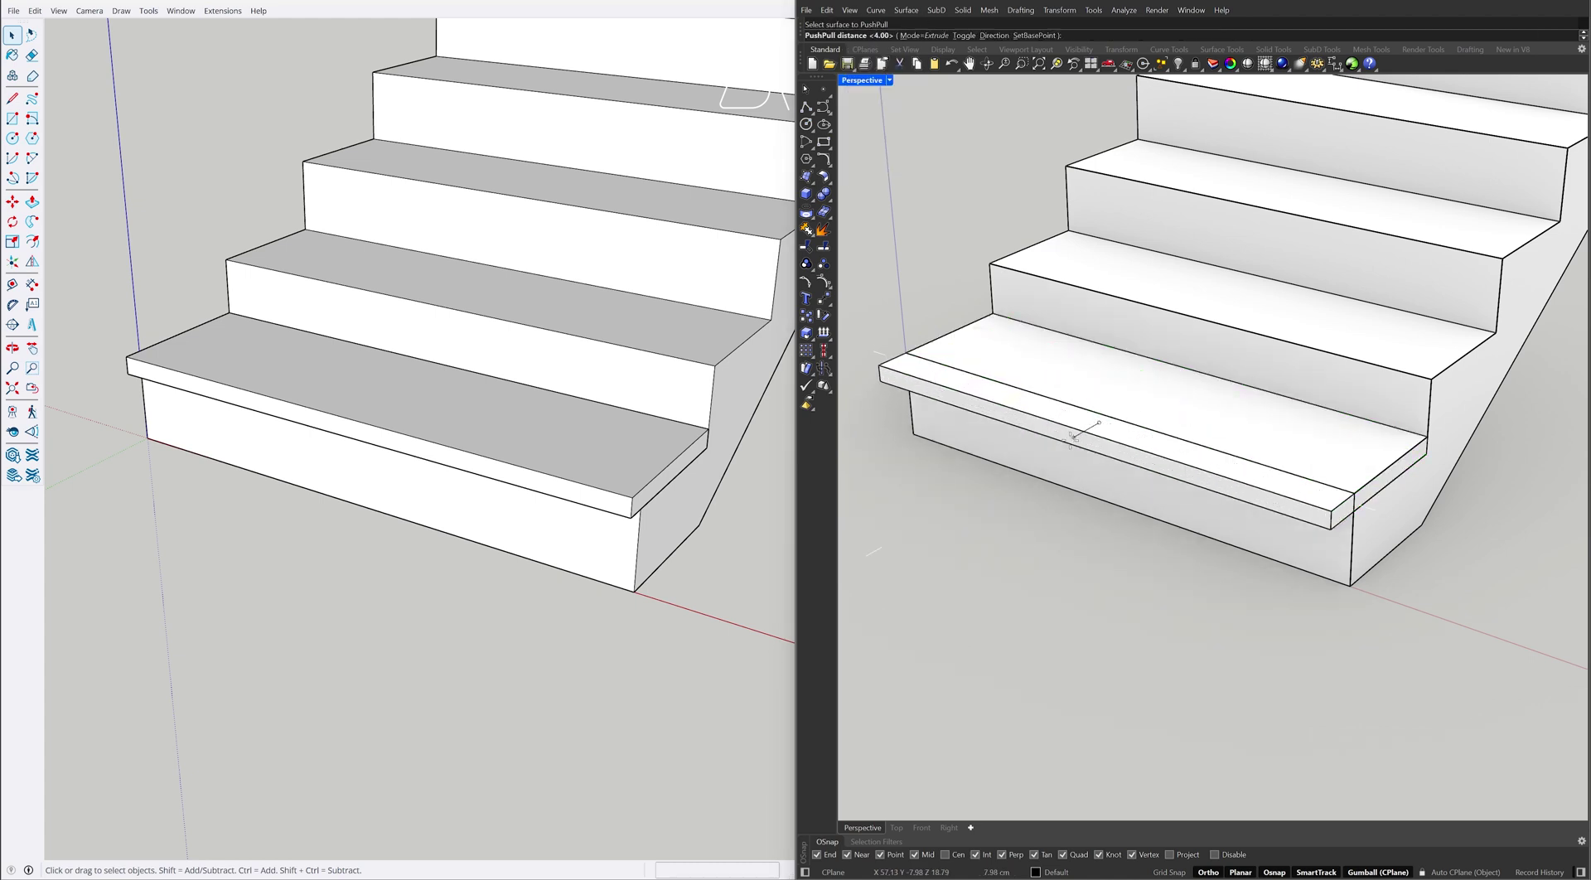
{"action": "type", "text": "4"}
{"action": "key", "text": "Return"}
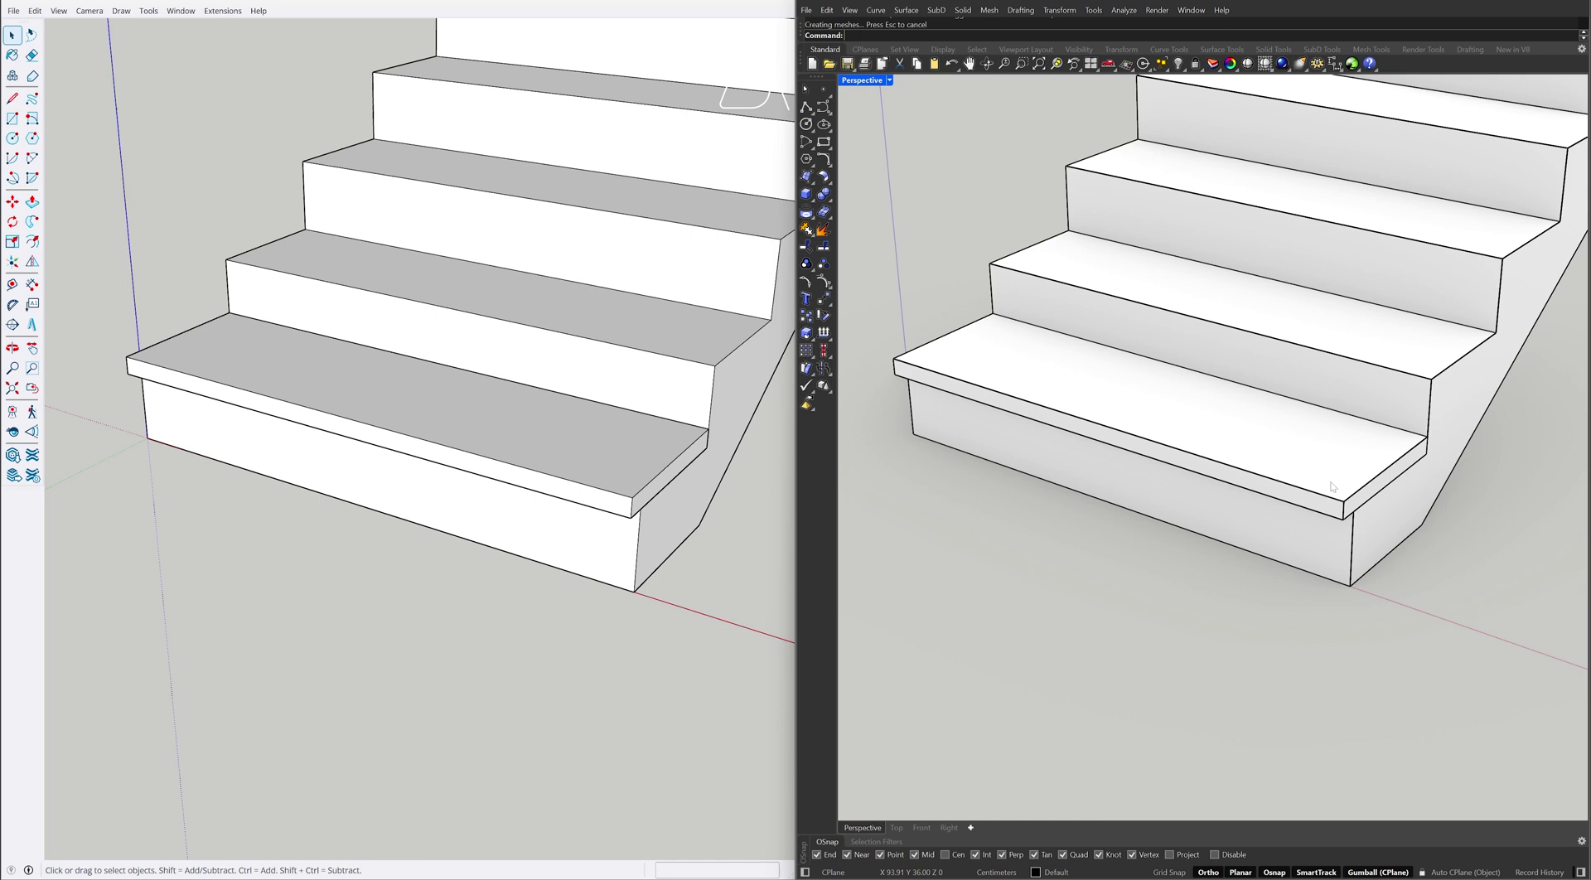
{"action": "scroll", "coordinate": [1332, 486], "scroll_direction": "up", "scroll_amount": 2}
{"action": "scroll", "coordinate": [1293, 455], "scroll_direction": "up", "scroll_amount": 2}
Draw a fillet arc rounding the bottom tread's front nosing corner
{"action": "scroll", "coordinate": [1243, 427], "scroll_direction": "up", "scroll_amount": 2}
{"action": "scroll", "coordinate": [1302, 459], "scroll_direction": "up", "scroll_amount": 2}
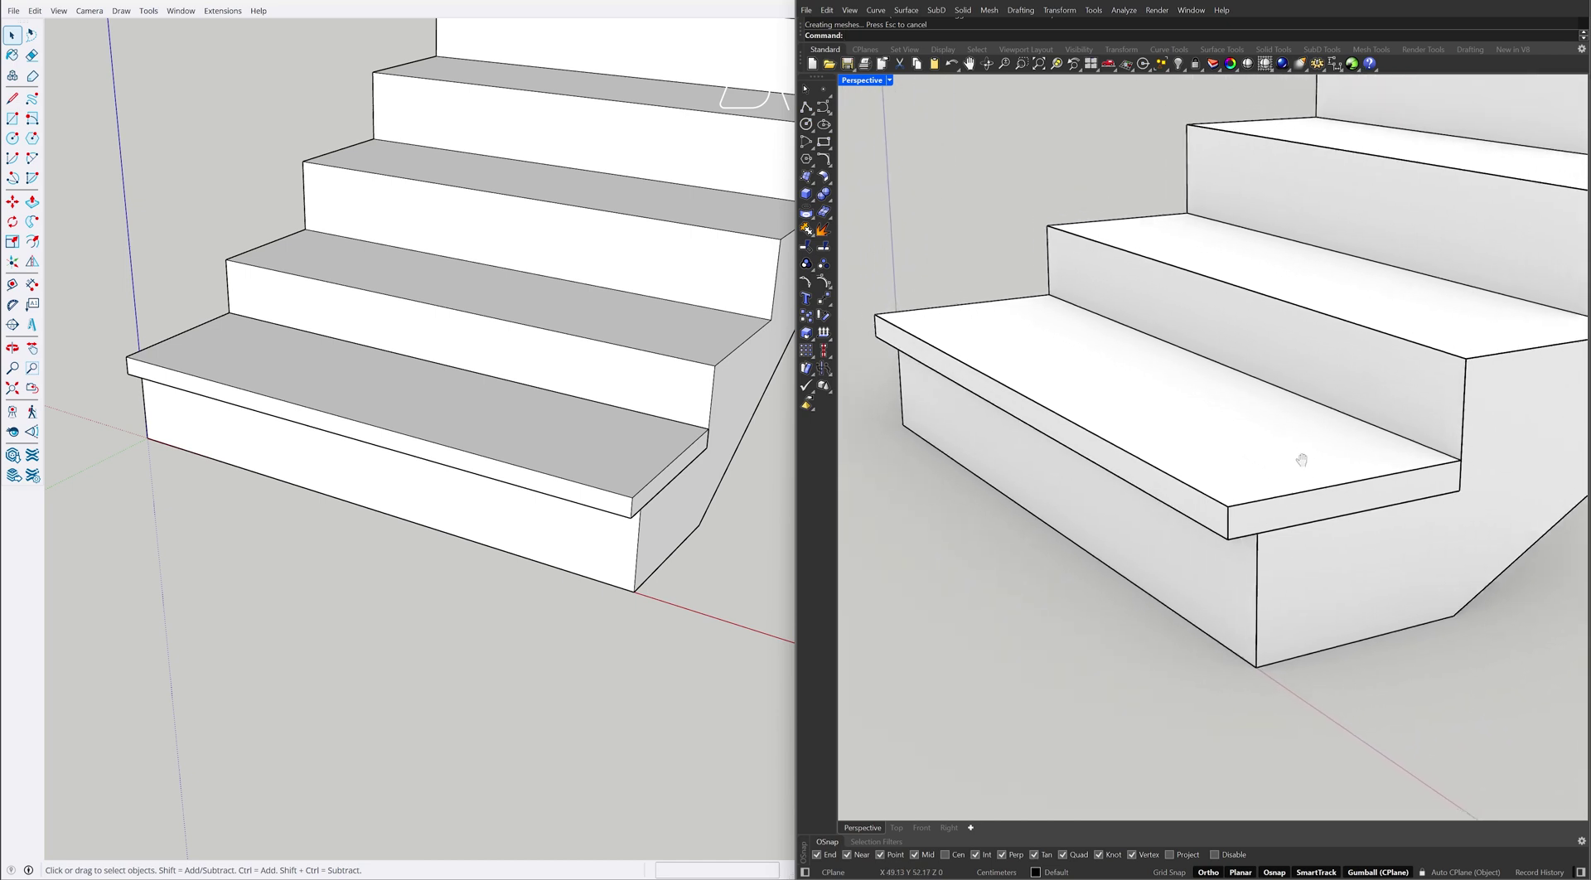
{"action": "mouse_move", "coordinate": [738, 528]}
{"action": "middle_mouse_down"}
{"action": "mouse_move", "coordinate": [522, 444]}
{"action": "mouse_move", "coordinate": [565, 463]}
{"action": "middle_mouse_up"}
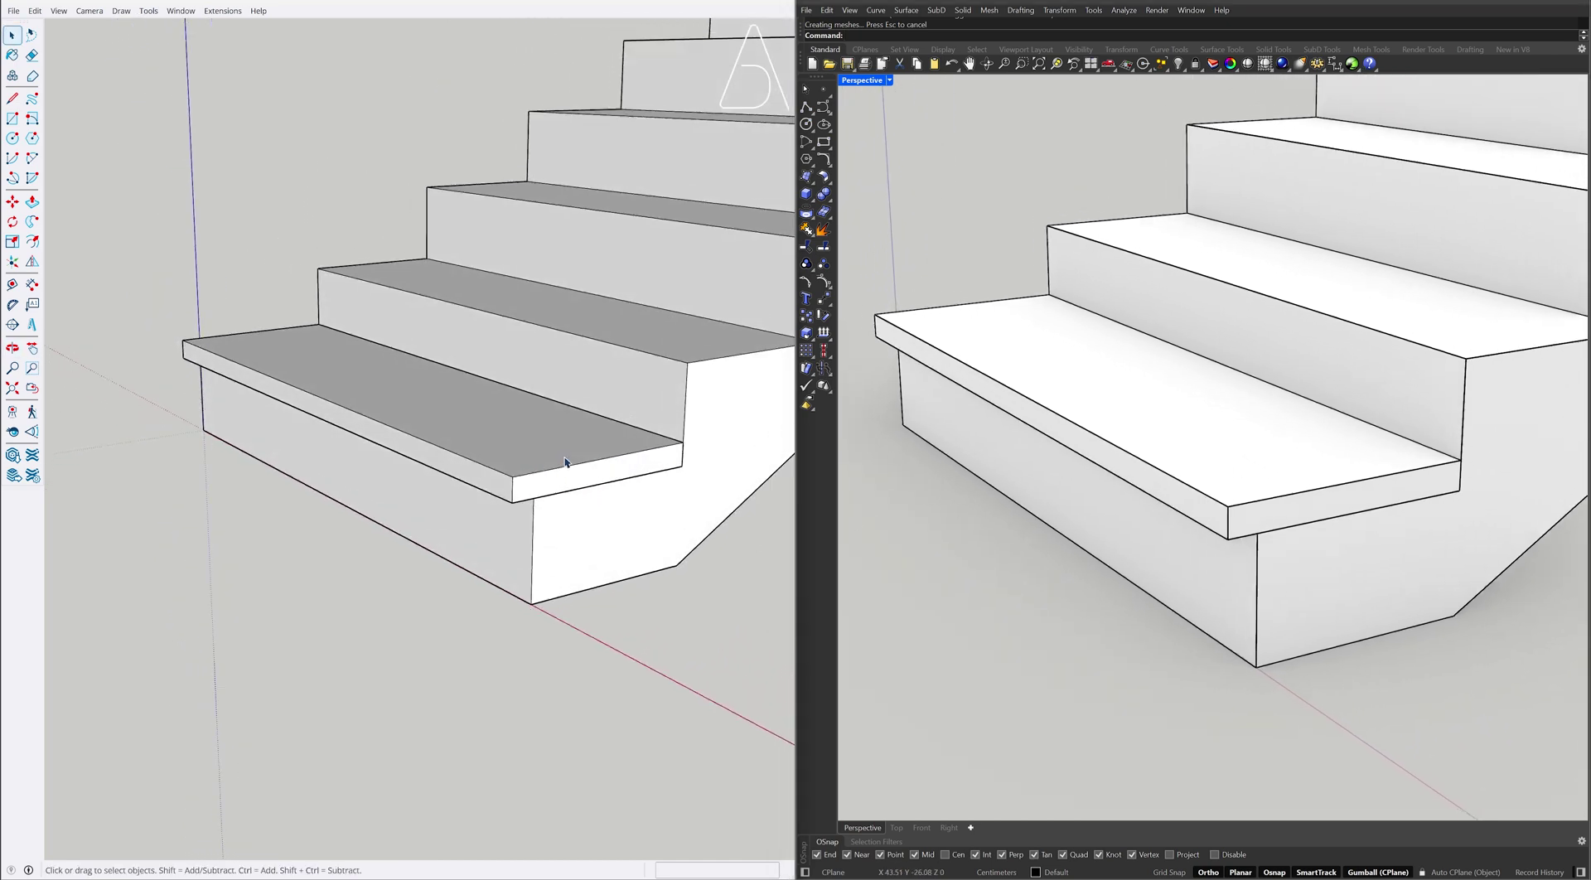
{"action": "scroll", "coordinate": [565, 463], "scroll_direction": "up", "scroll_amount": 2}
{"action": "key", "text": "a"}
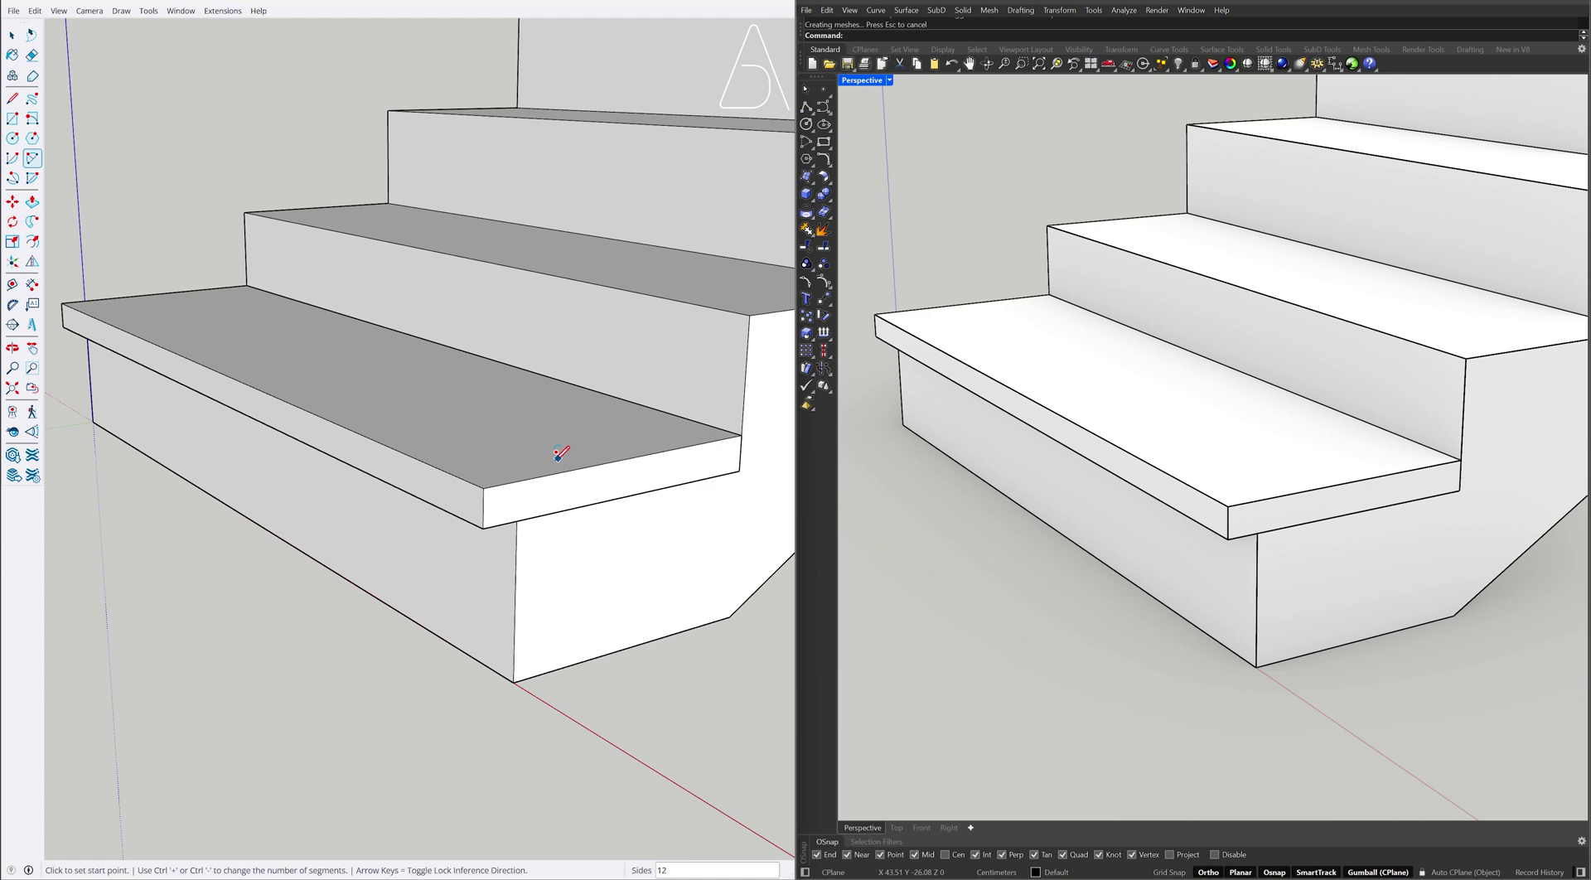
{"action": "left_click", "coordinate": [484, 505]}
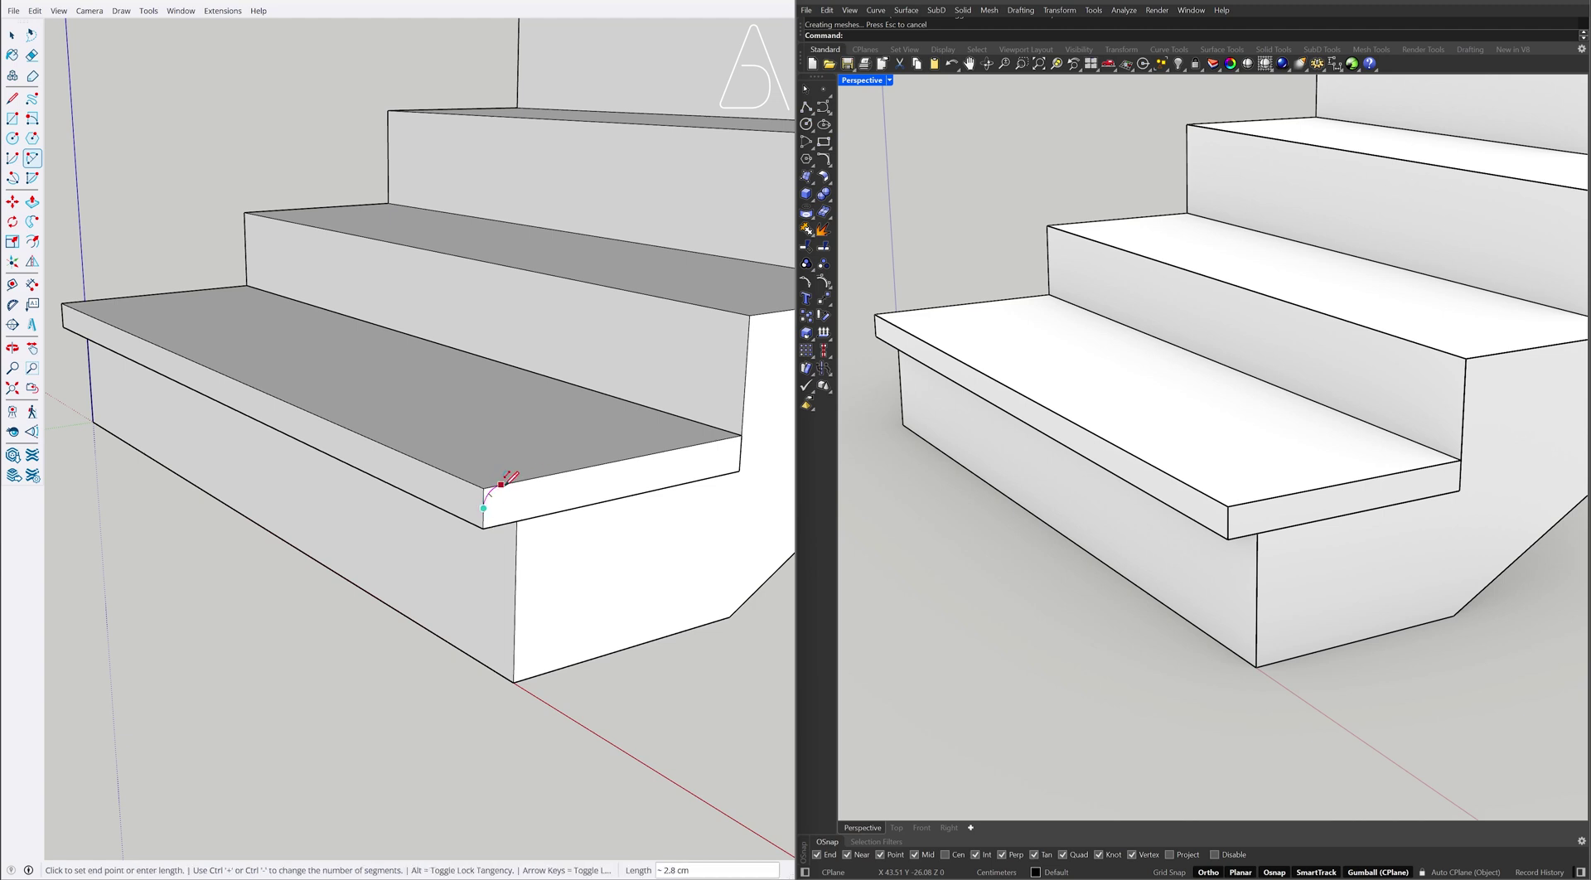
{"action": "left_click", "coordinate": [507, 478]}
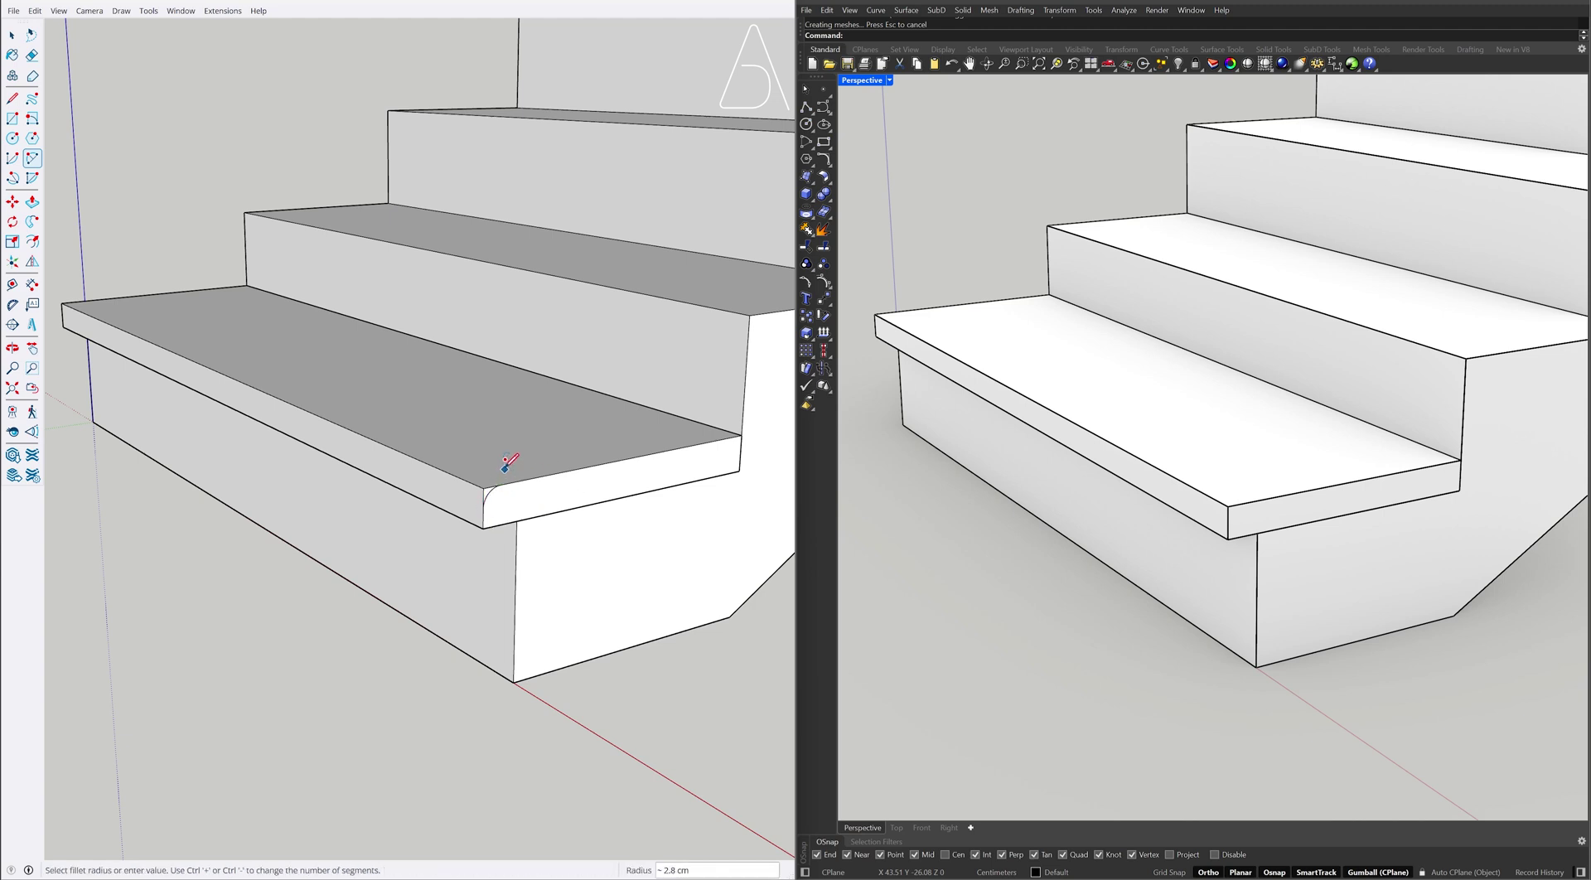
{"action": "left_click", "coordinate": [505, 465]}
Extrude the rounded corner profile along the tread's full 120 cm length
{"action": "key", "text": "p"}
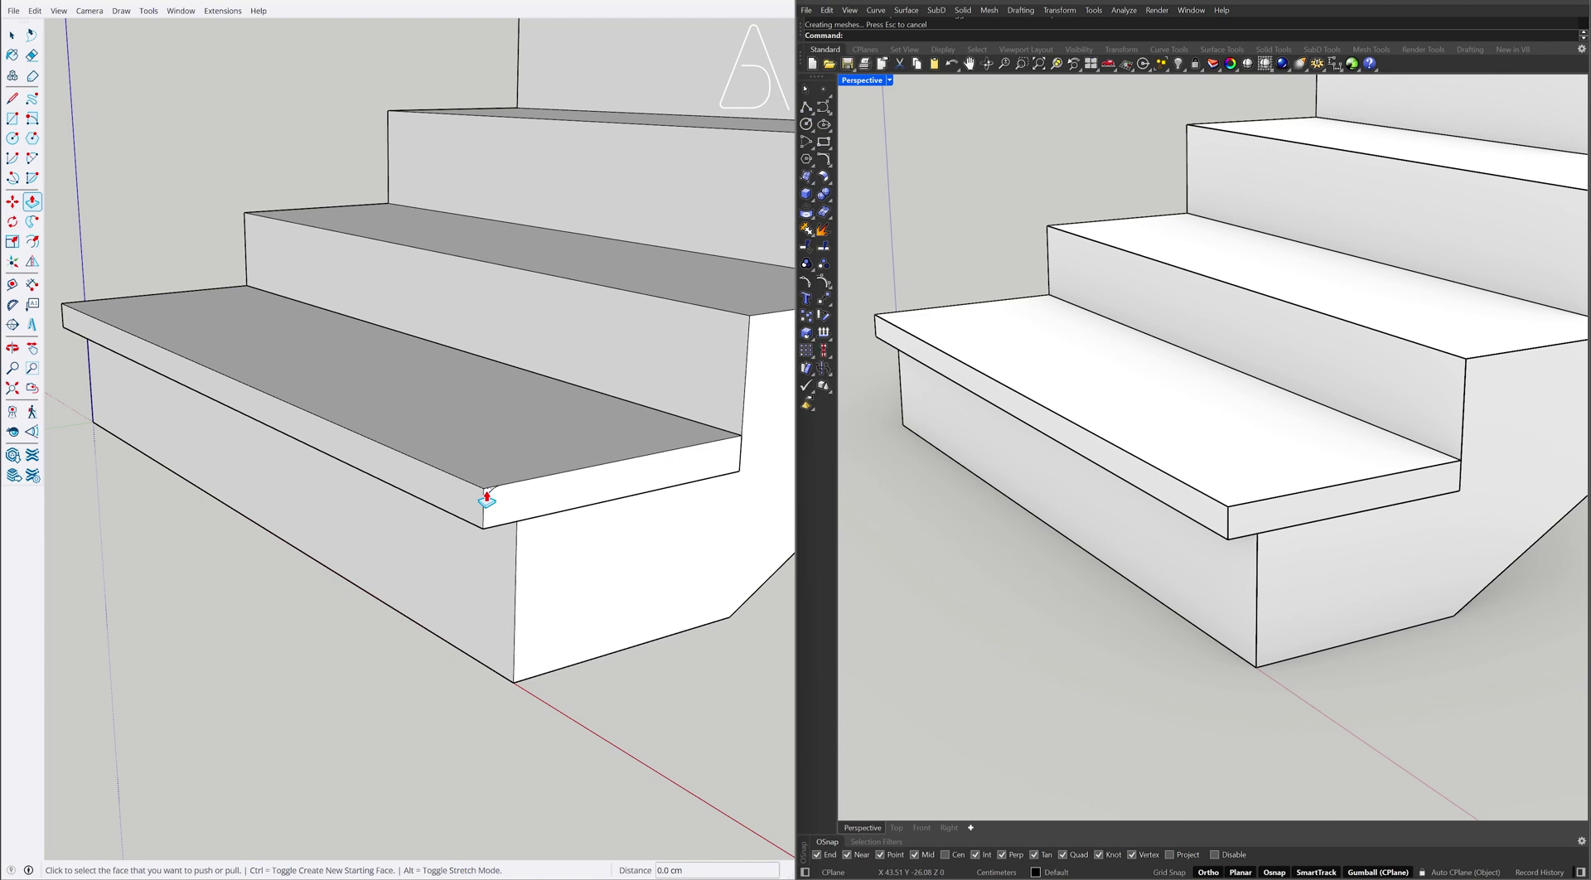
{"action": "left_click", "coordinate": [480, 497]}
{"action": "left_click", "coordinate": [65, 309]}
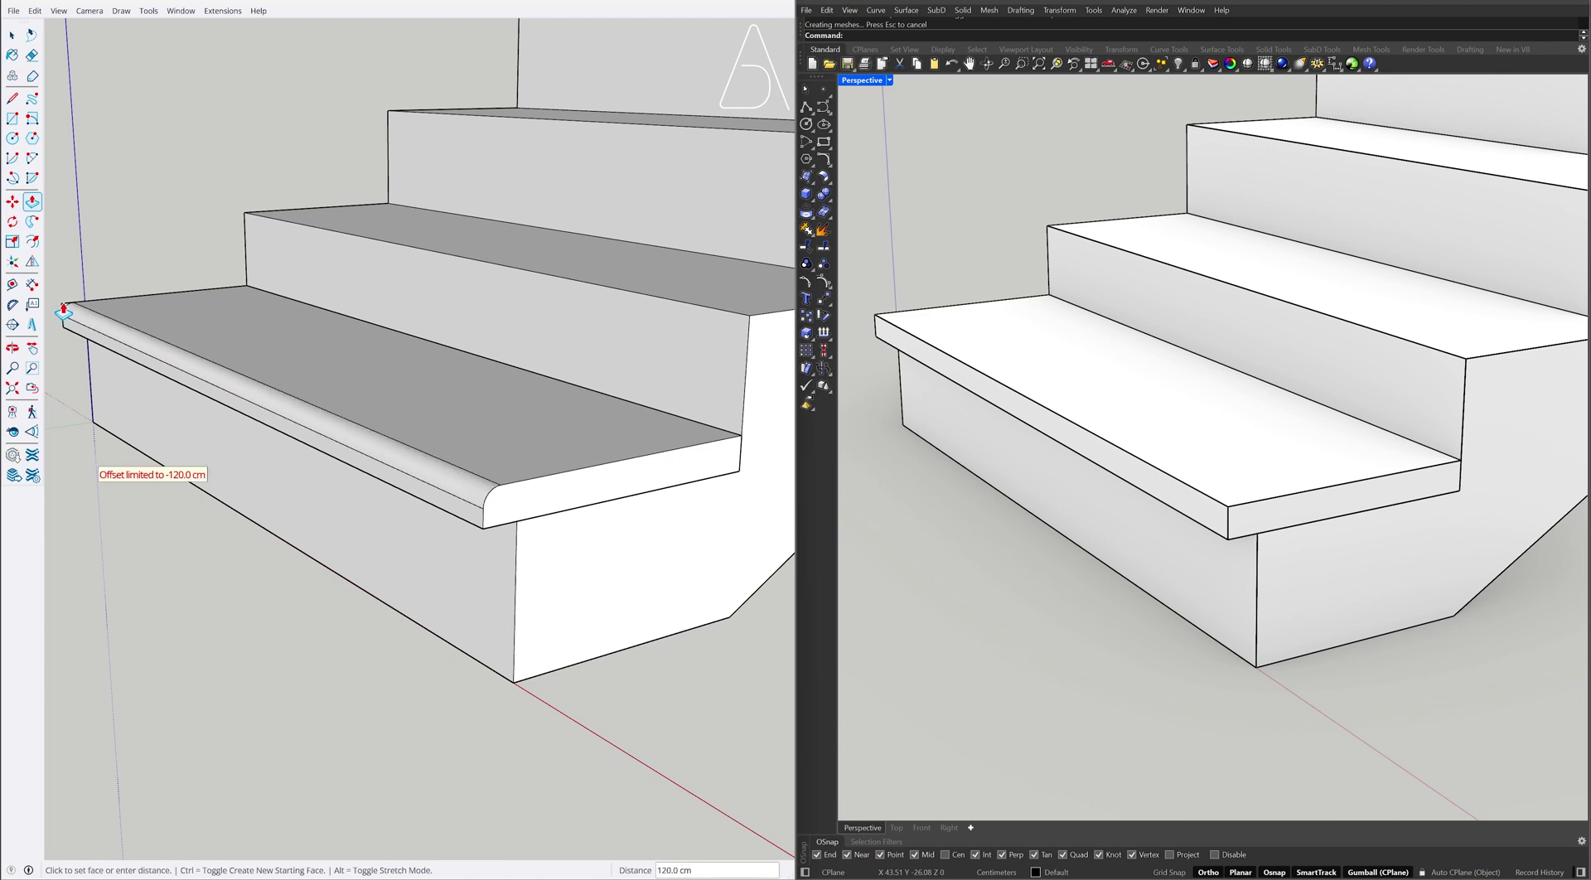
{"action": "key", "text": "space"}
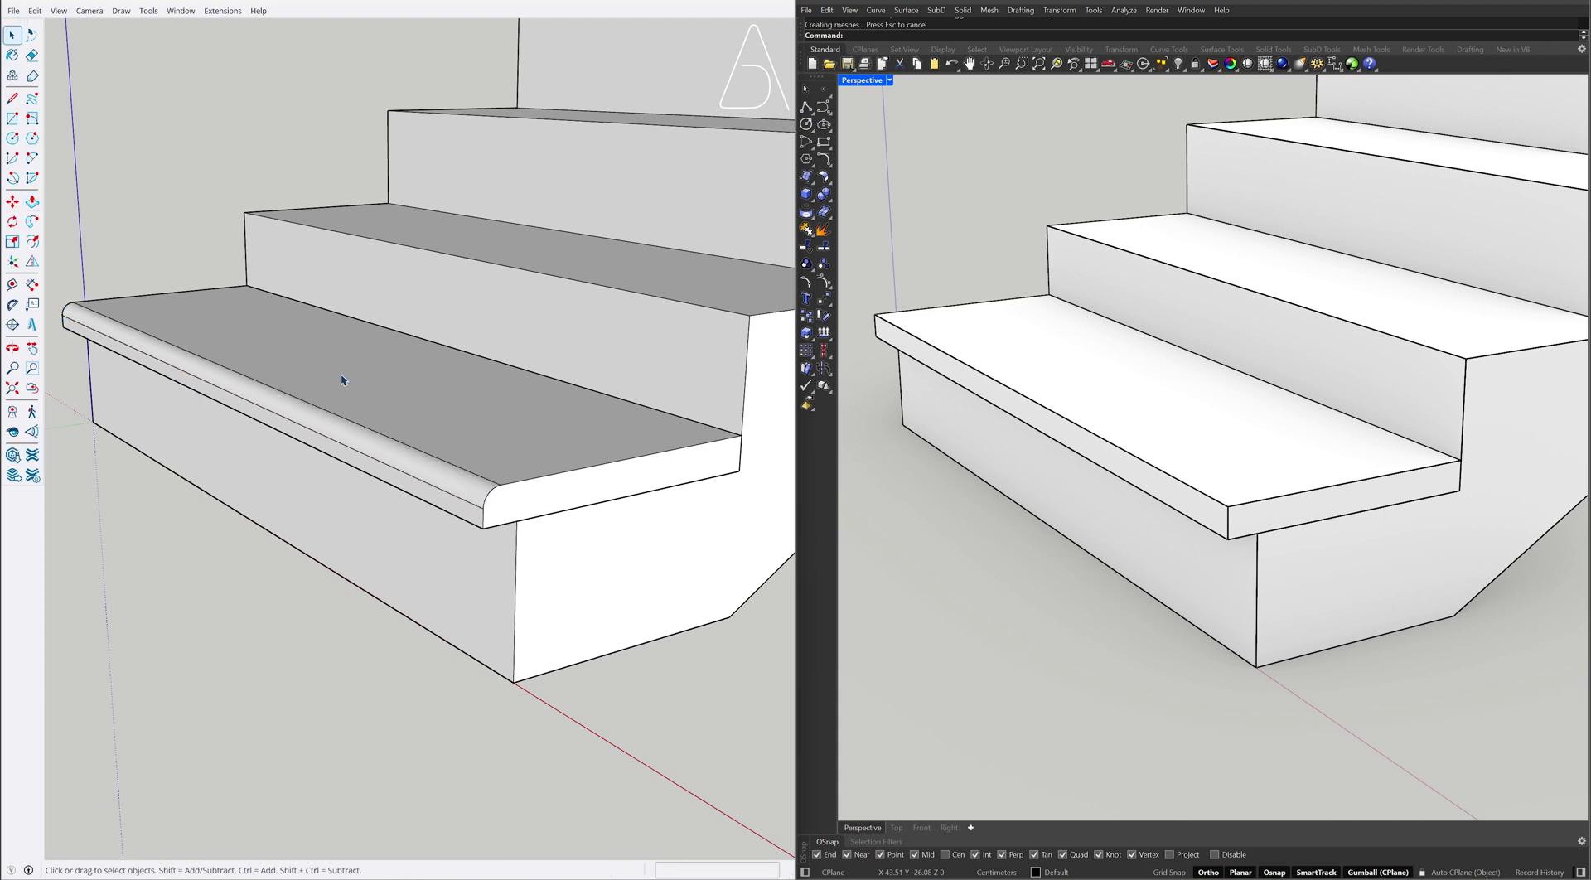
Select the whole bottom tread and apply Soften/Smooth Edges
{"action": "triple_click", "coordinate": [342, 380]}
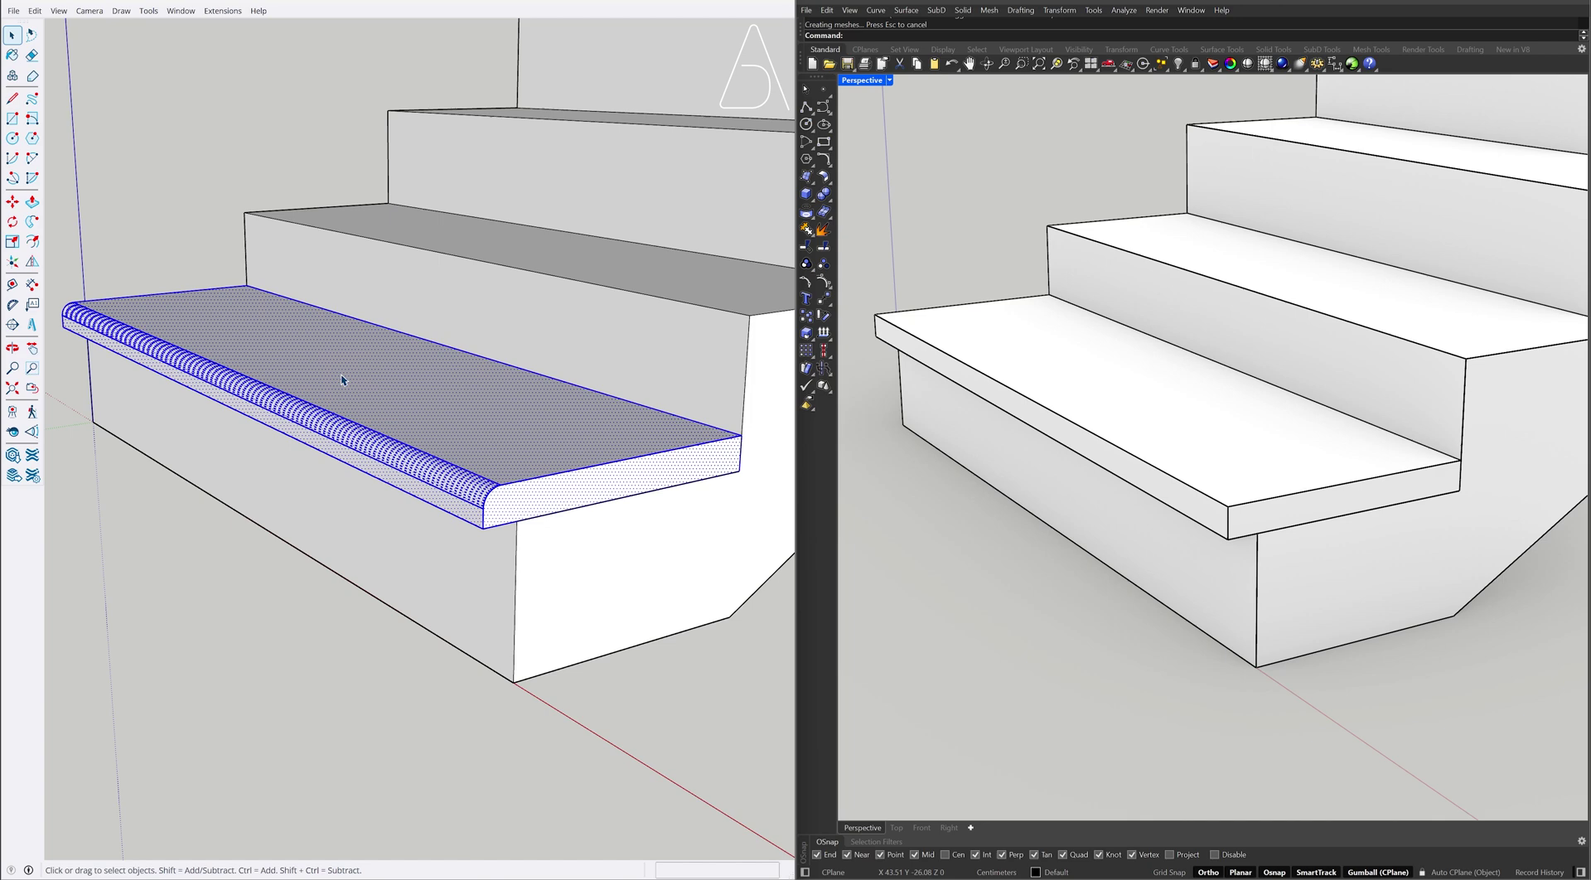
{"action": "right_click", "coordinate": [342, 380]}
{"action": "left_click", "coordinate": [426, 492]}
Finish smoothing SketchUp's nosing, then fillet Rhino's lowest tread front edge at radius 2
{"action": "left_click", "coordinate": [765, 609]}
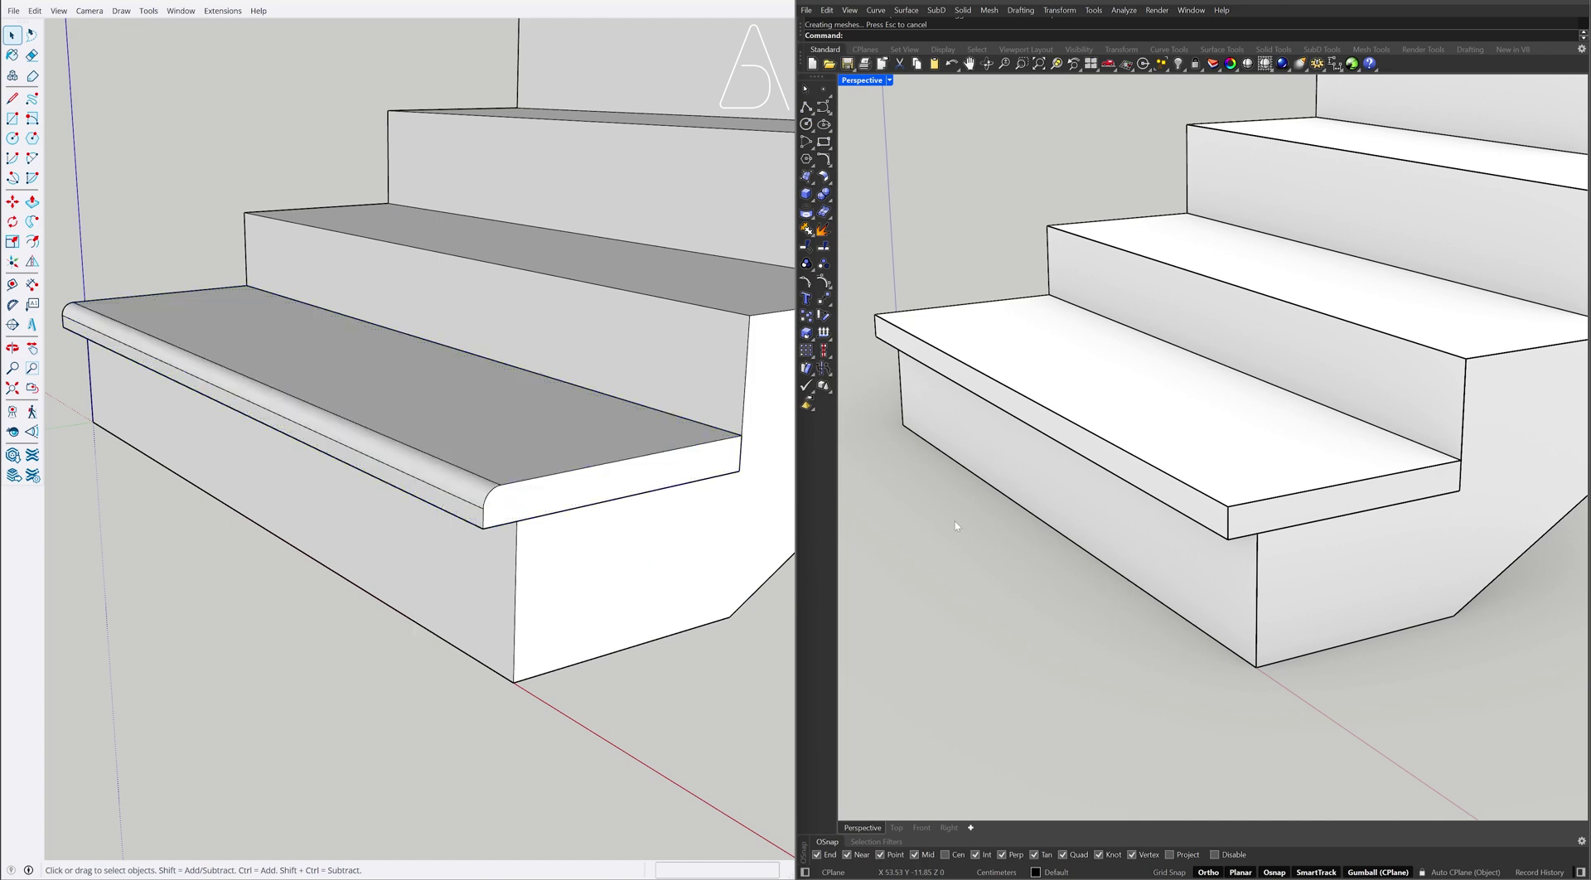
{"action": "type", "text": "f"}
{"action": "key", "text": "Return"}
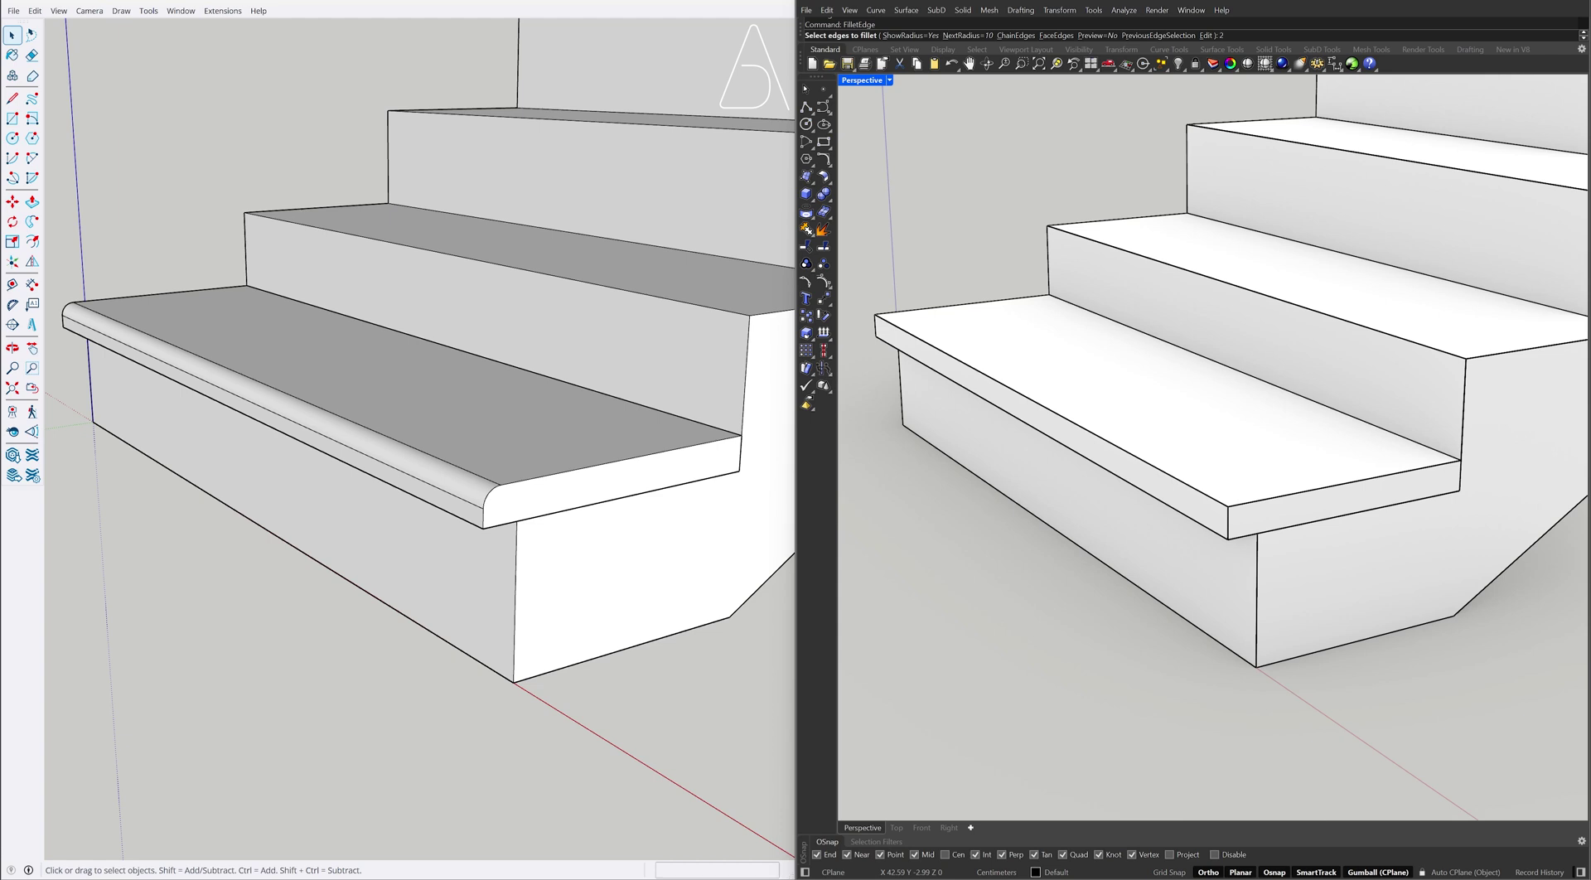
{"action": "key", "text": "Return"}
{"action": "left_click", "coordinate": [1032, 406]}
{"action": "key", "text": "Return"}
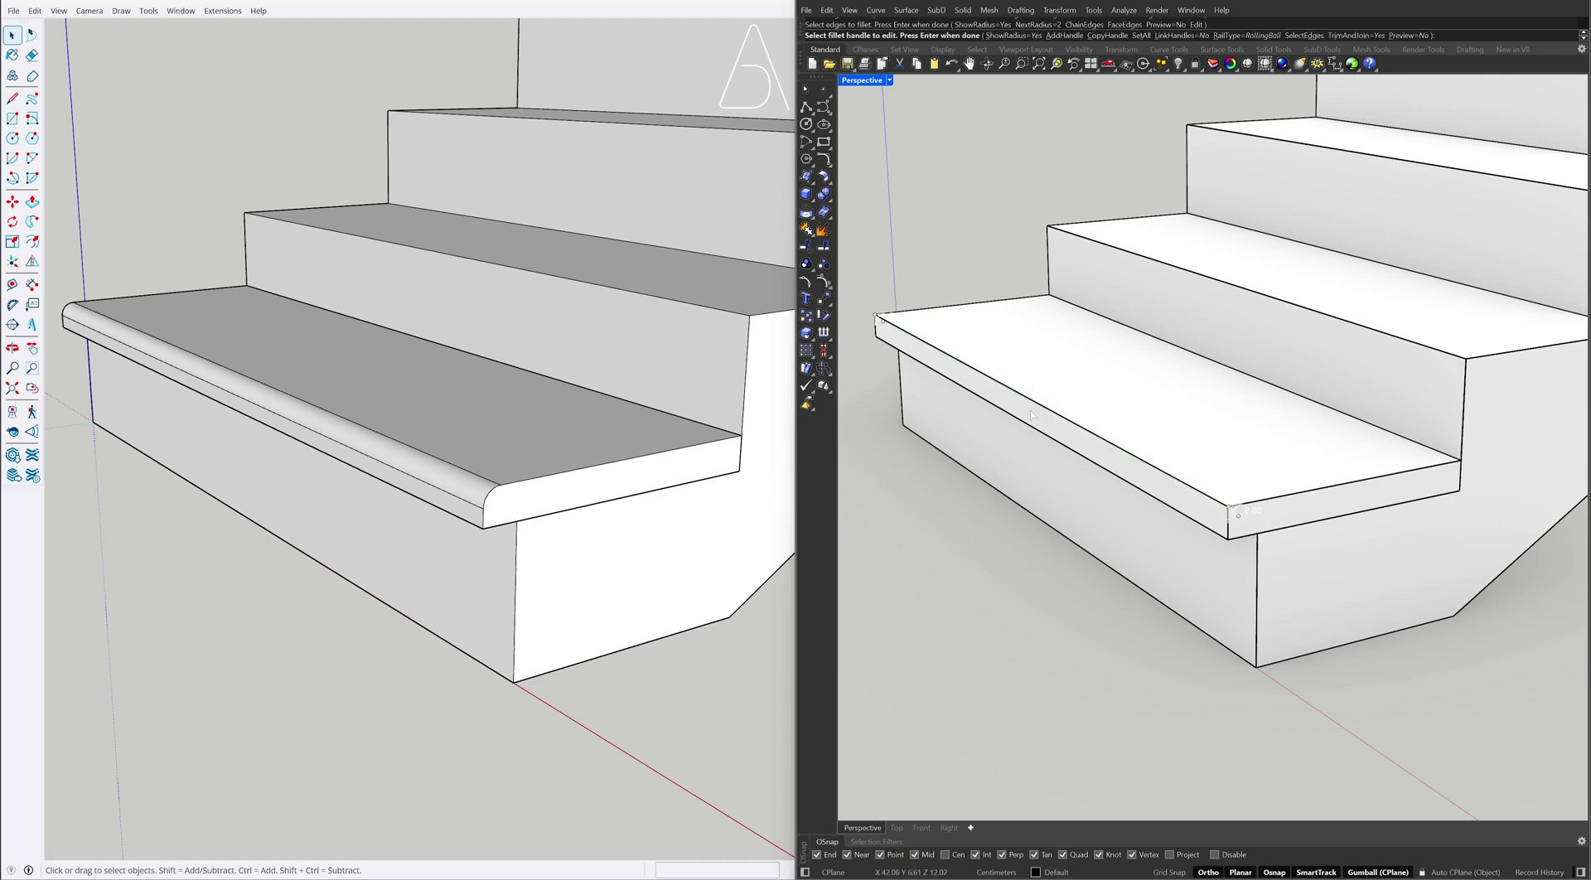
{"action": "key", "text": "Return"}
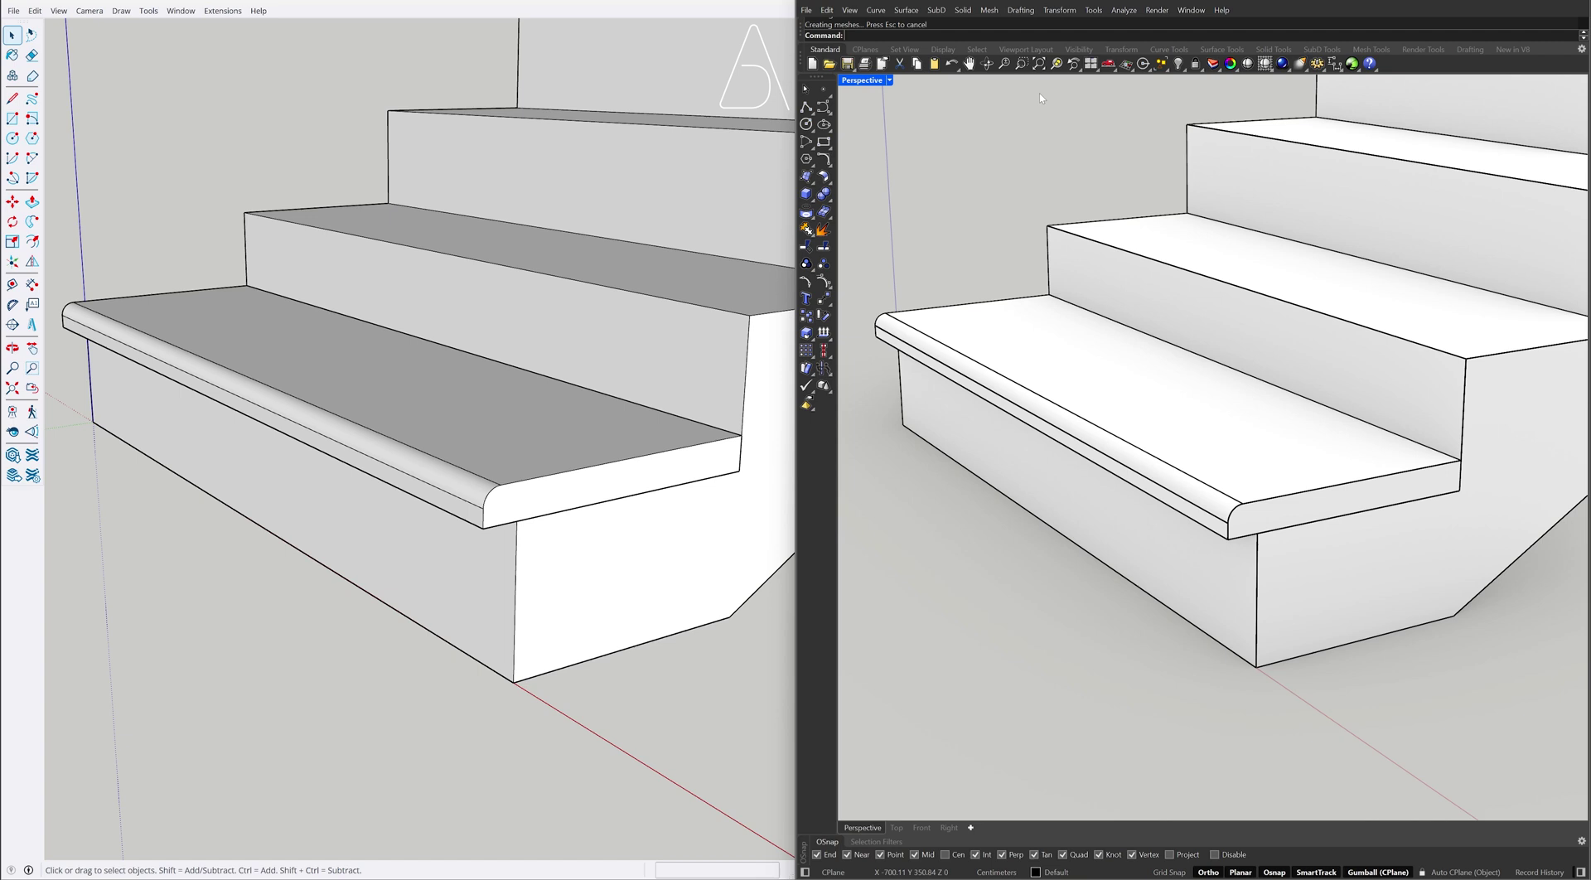
Zoom both views out to the whole staircase and orbit them to new angles
{"action": "left_click", "coordinate": [1039, 63]}
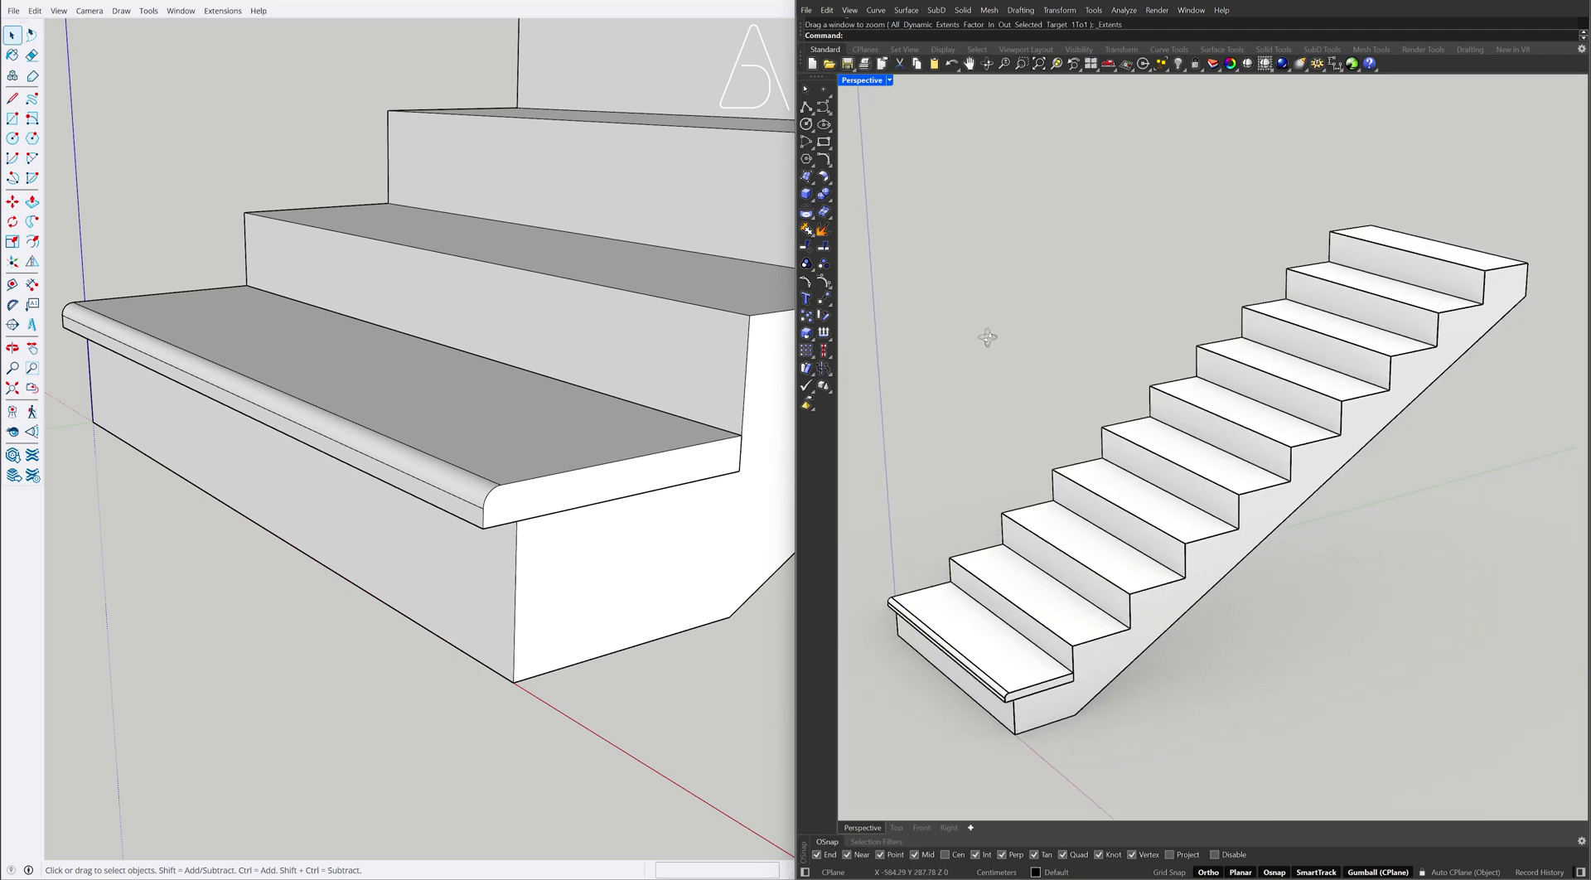
{"action": "right_click_drag", "start_coordinate": [987, 338], "coordinate": [1012, 344]}
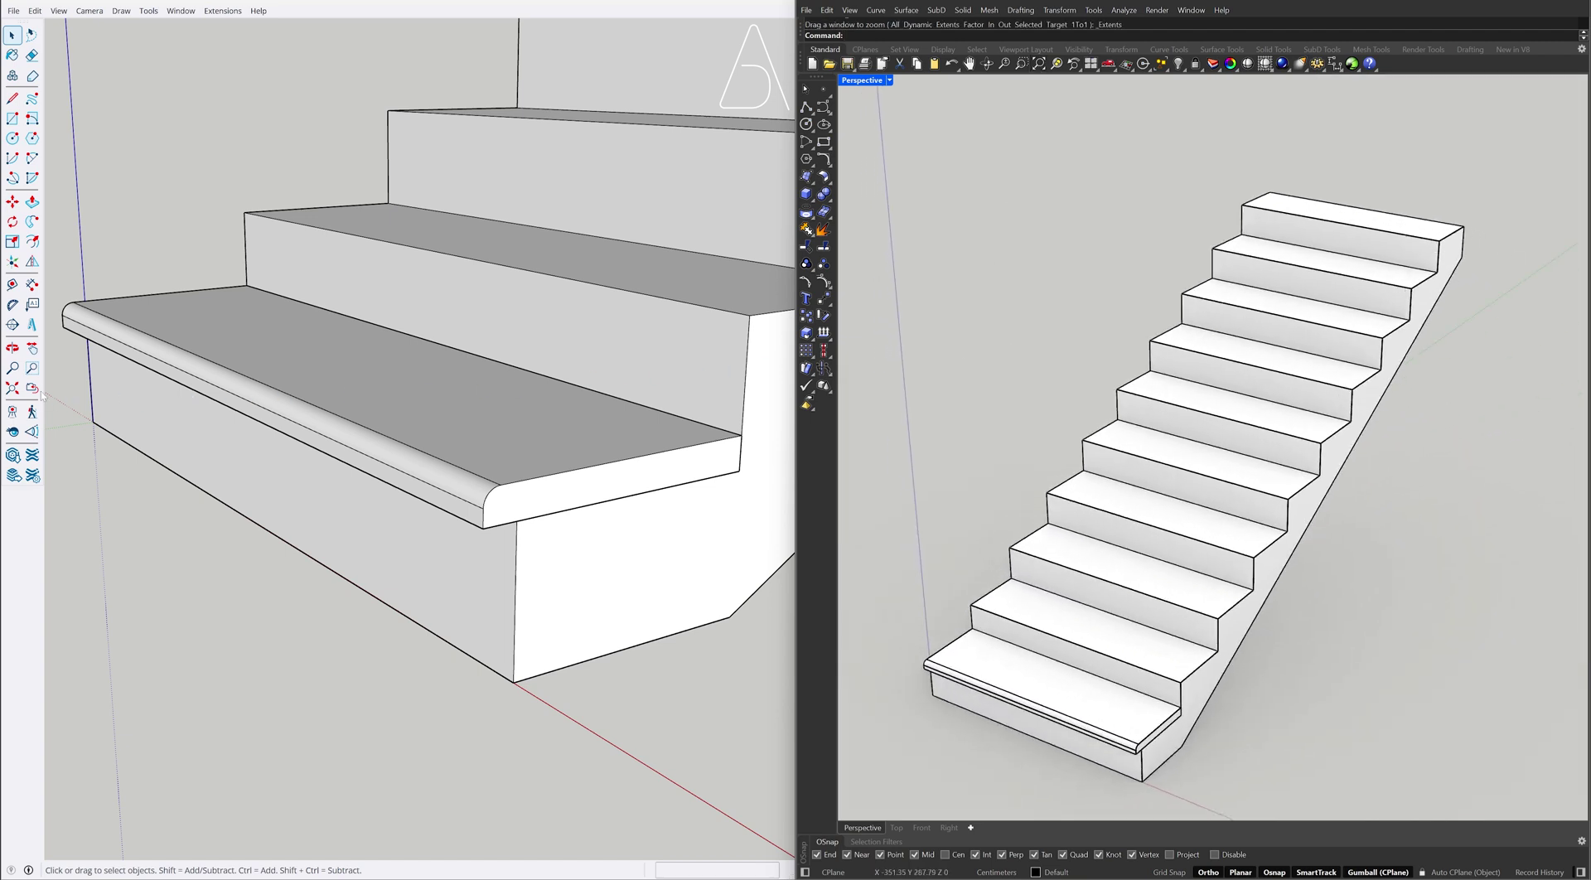
{"action": "left_click", "coordinate": [13, 388]}
{"action": "left_click", "coordinate": [12, 348]}
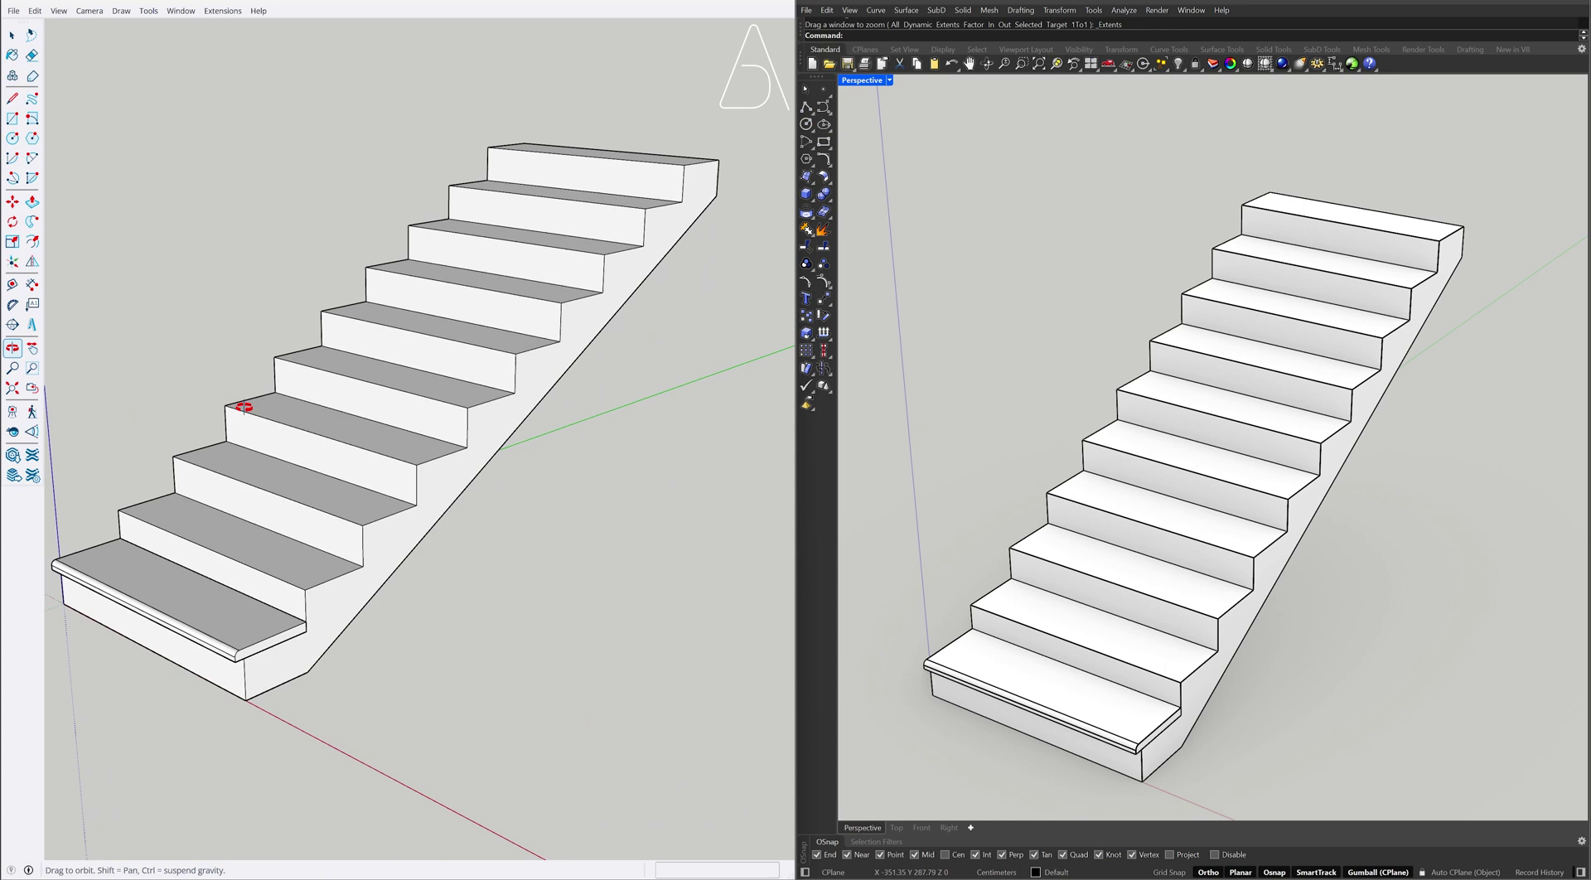
{"action": "left_click_drag", "start_coordinate": [244, 407], "coordinate": [541, 536]}
{"action": "key", "text": "space"}
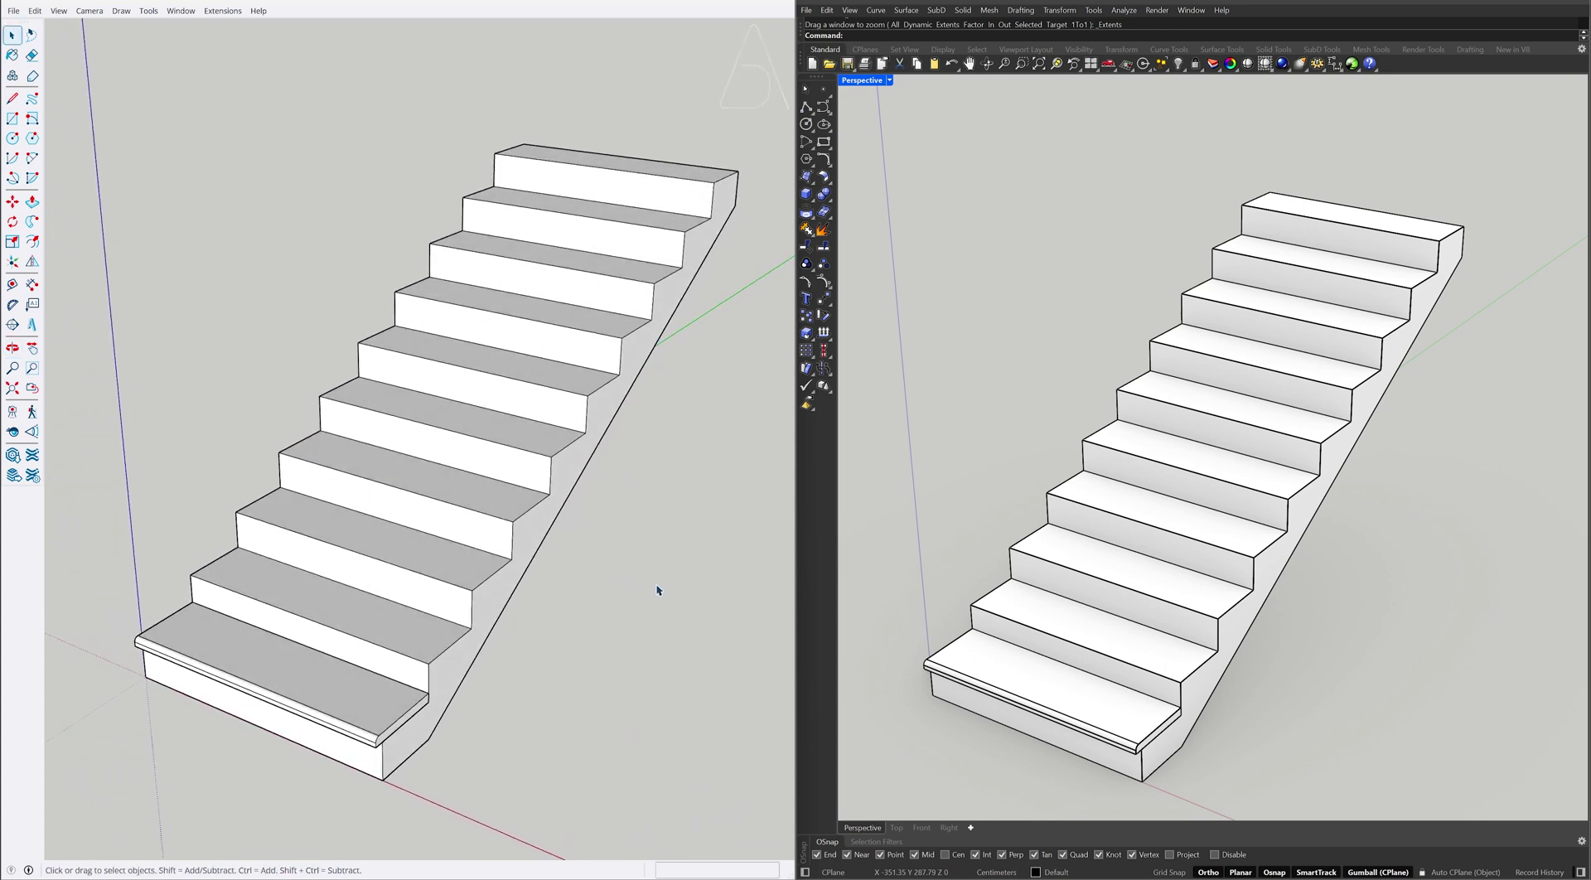
Paint the SketchUp staircase with the Cladding Stucco White material
{"action": "key", "text": "b"}
{"action": "left_click", "coordinate": [703, 160]}
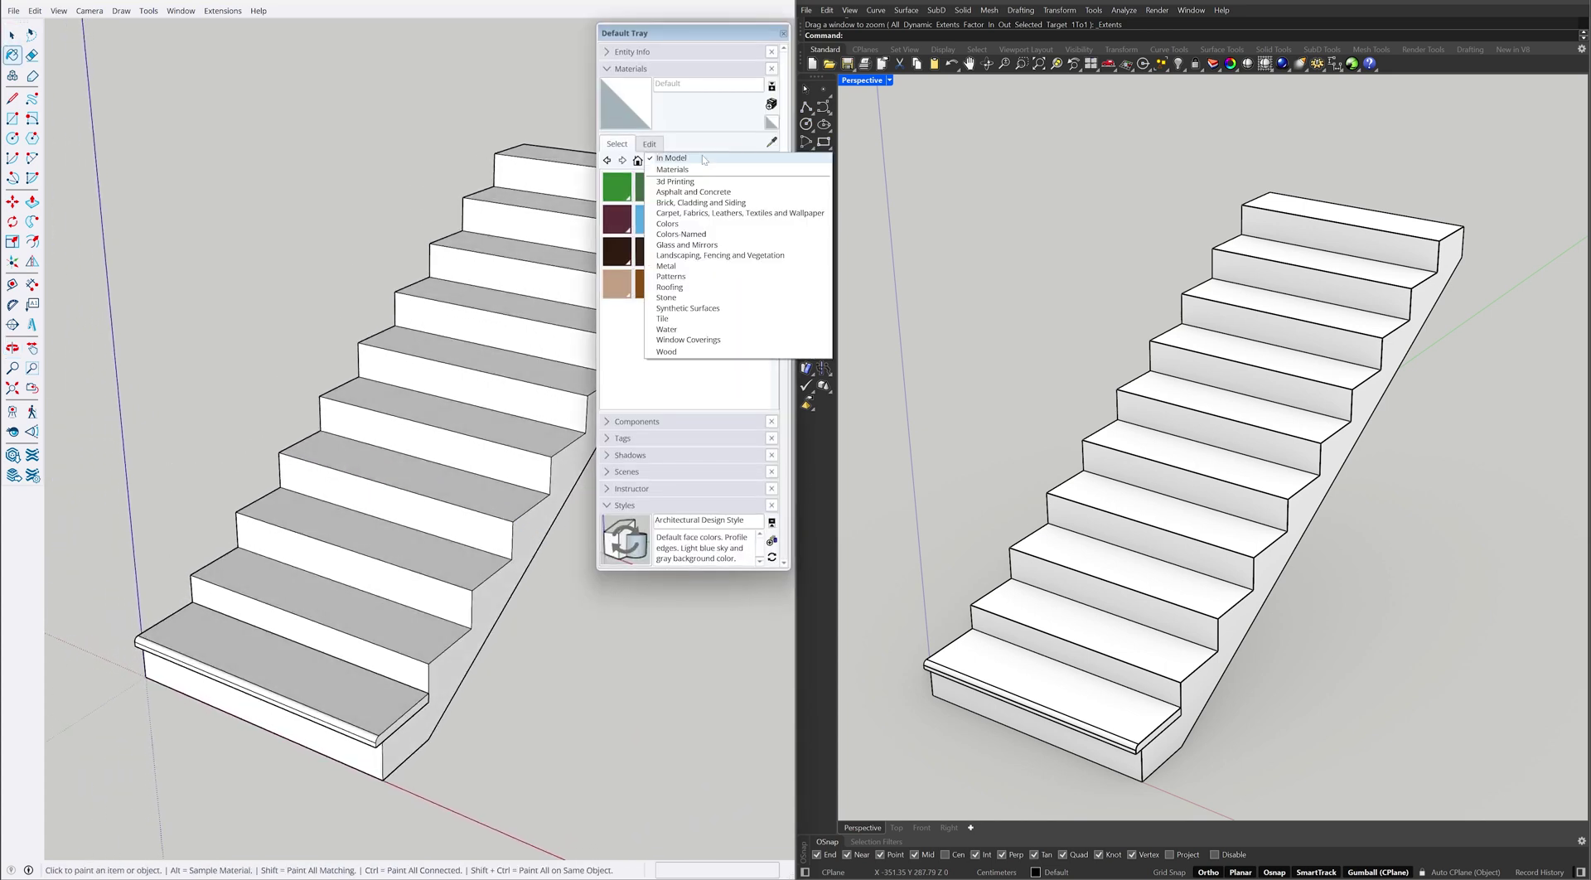
{"action": "left_click", "coordinate": [753, 205]}
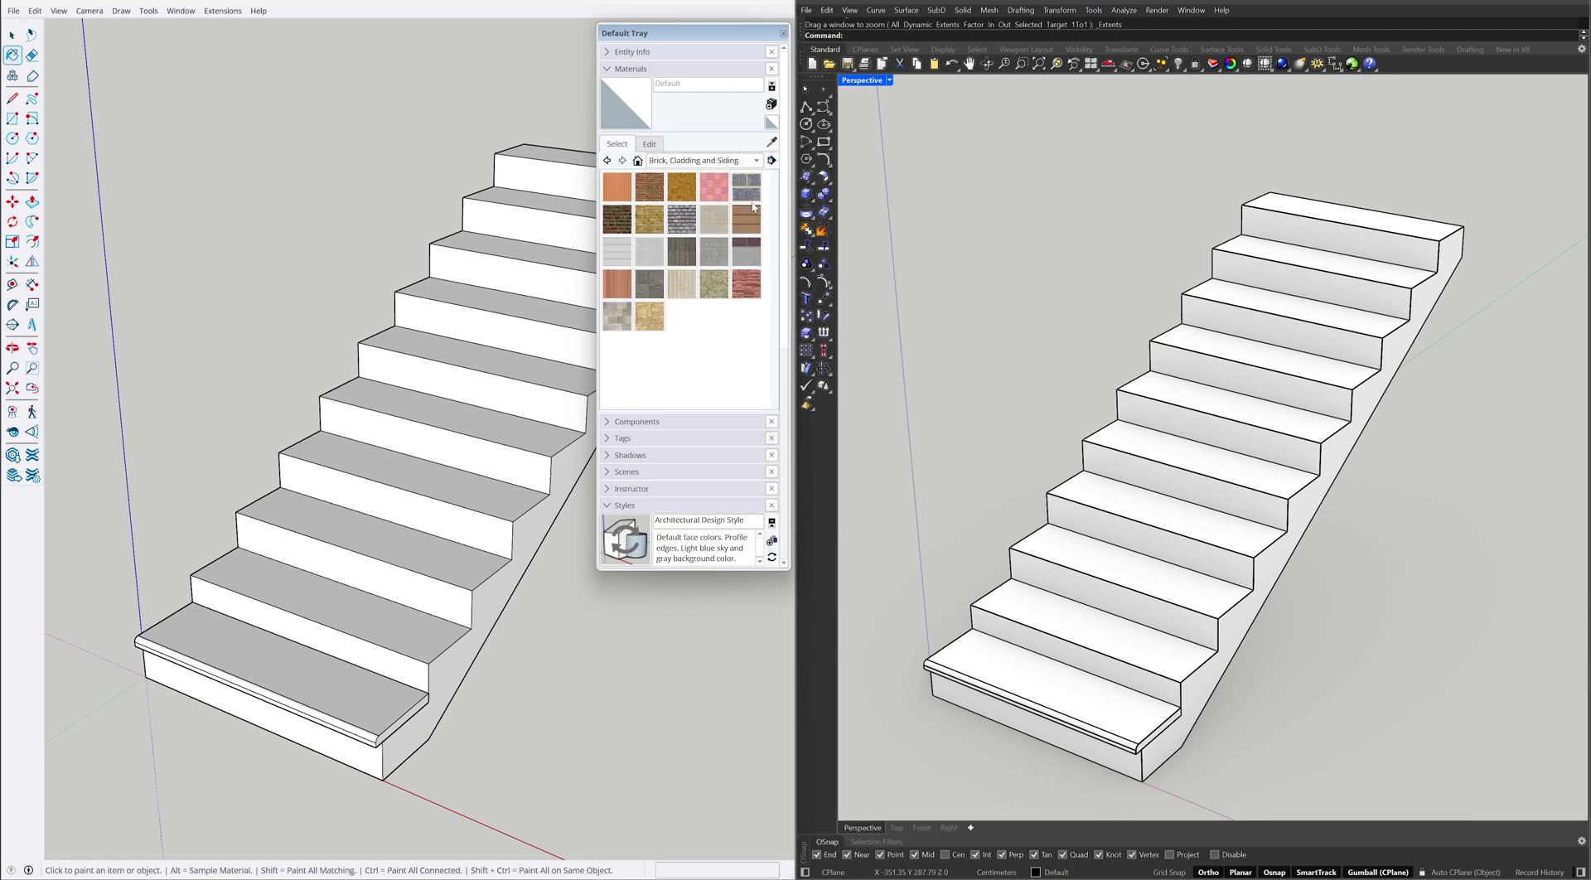
{"action": "left_click", "coordinate": [658, 261]}
{"action": "left_click", "coordinate": [448, 476]}
{"action": "key", "text": "space"}
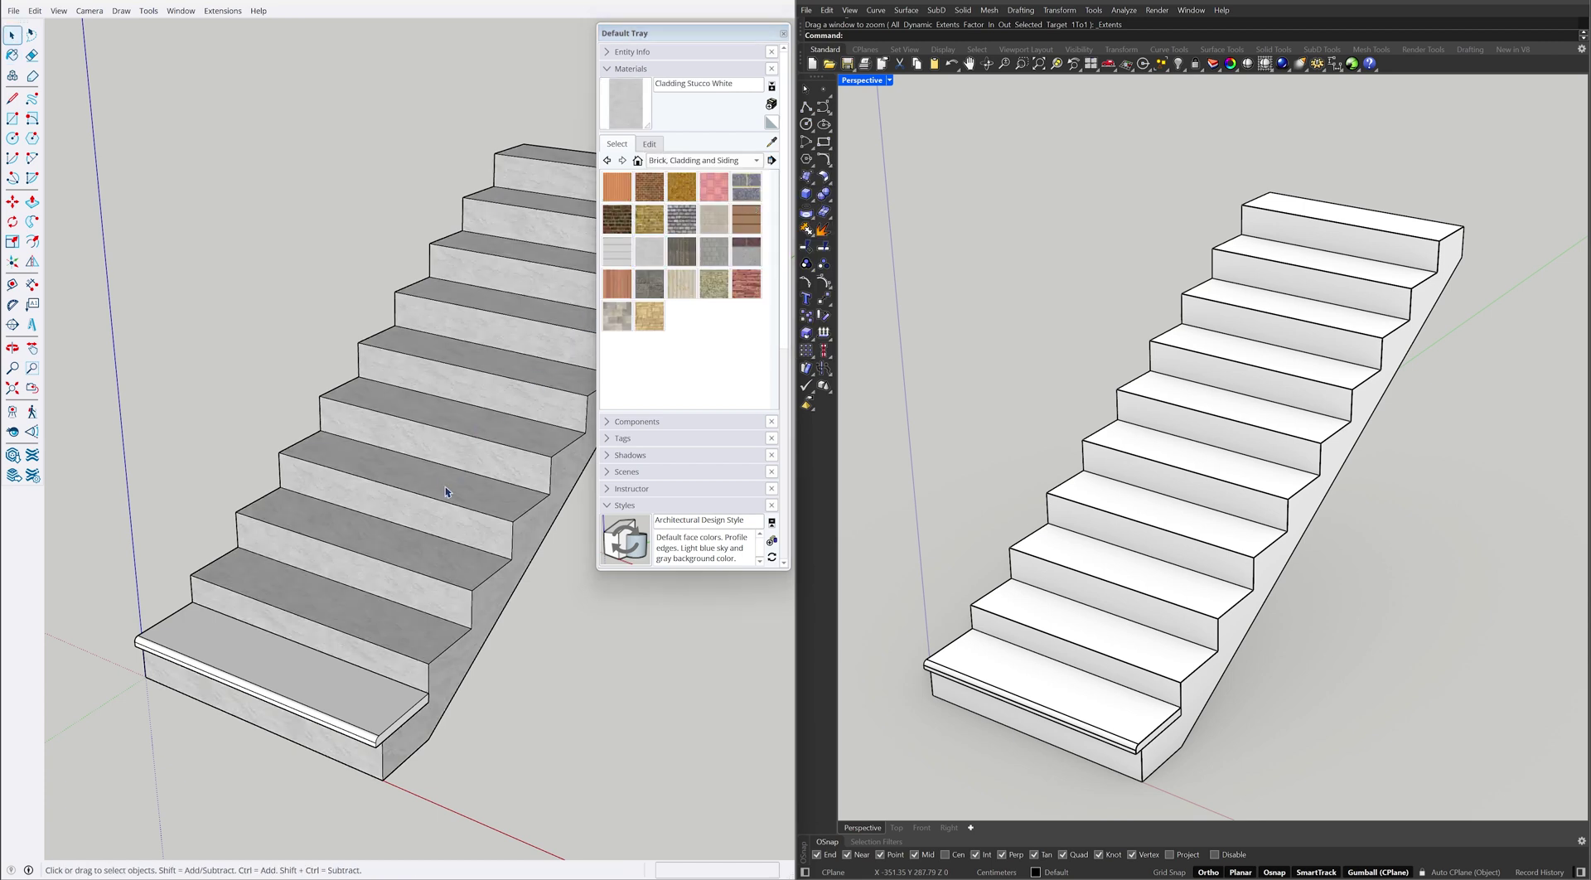
Import the Concrete rusty material from Architectural > Wall > Concrete into Rhino
{"action": "type", "text": "Materials"}
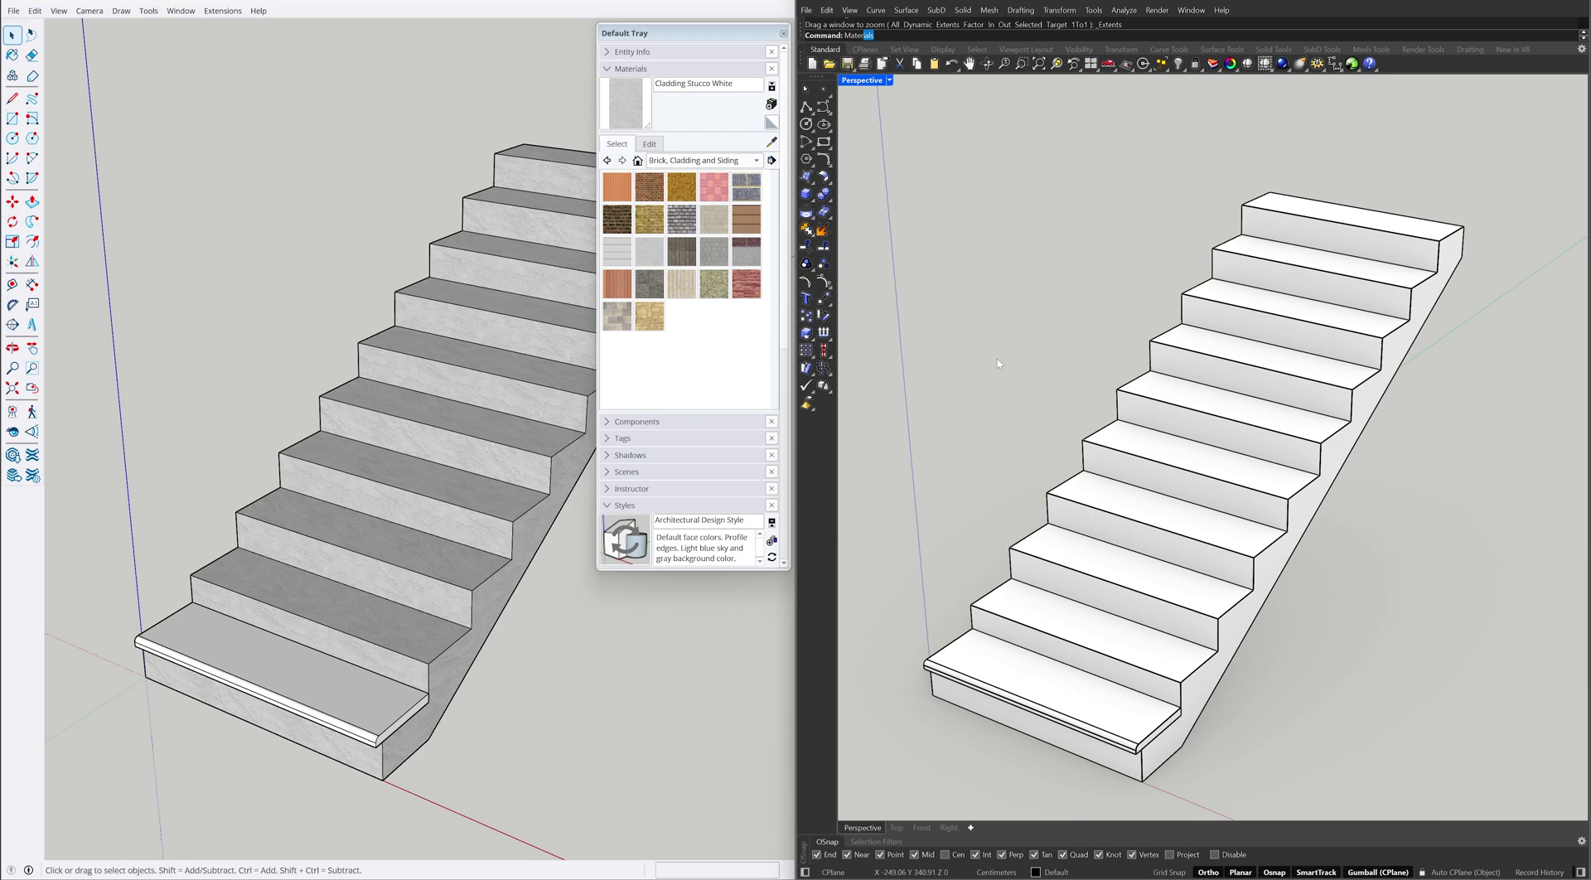
{"action": "key", "text": "Return"}
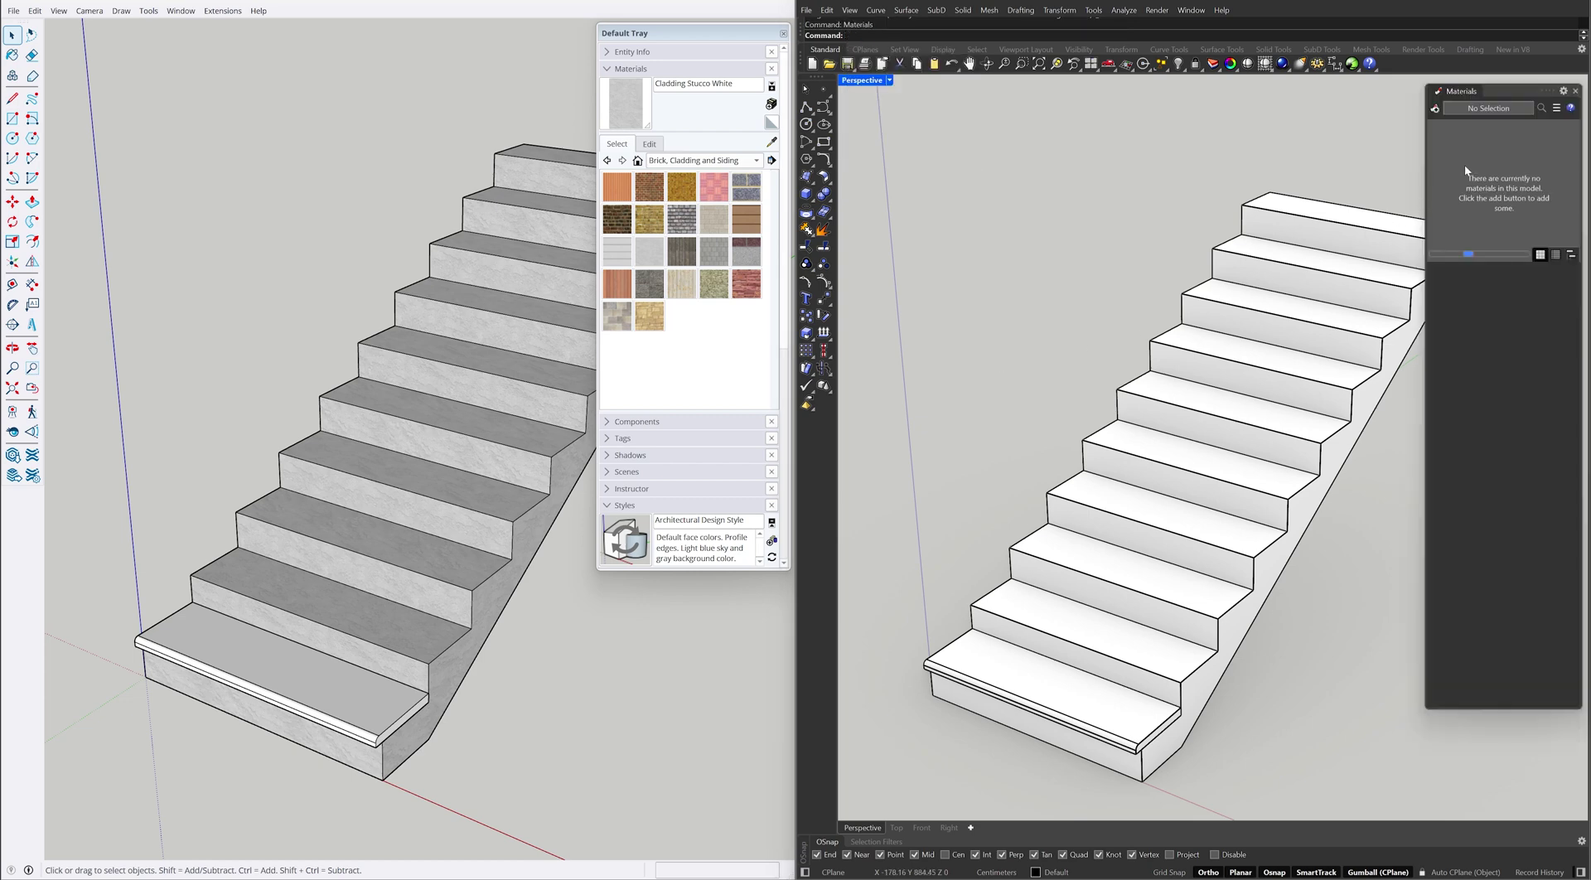
{"action": "right_click", "coordinate": [1465, 165]}
{"action": "mouse_move", "coordinate": [1318, 176]}
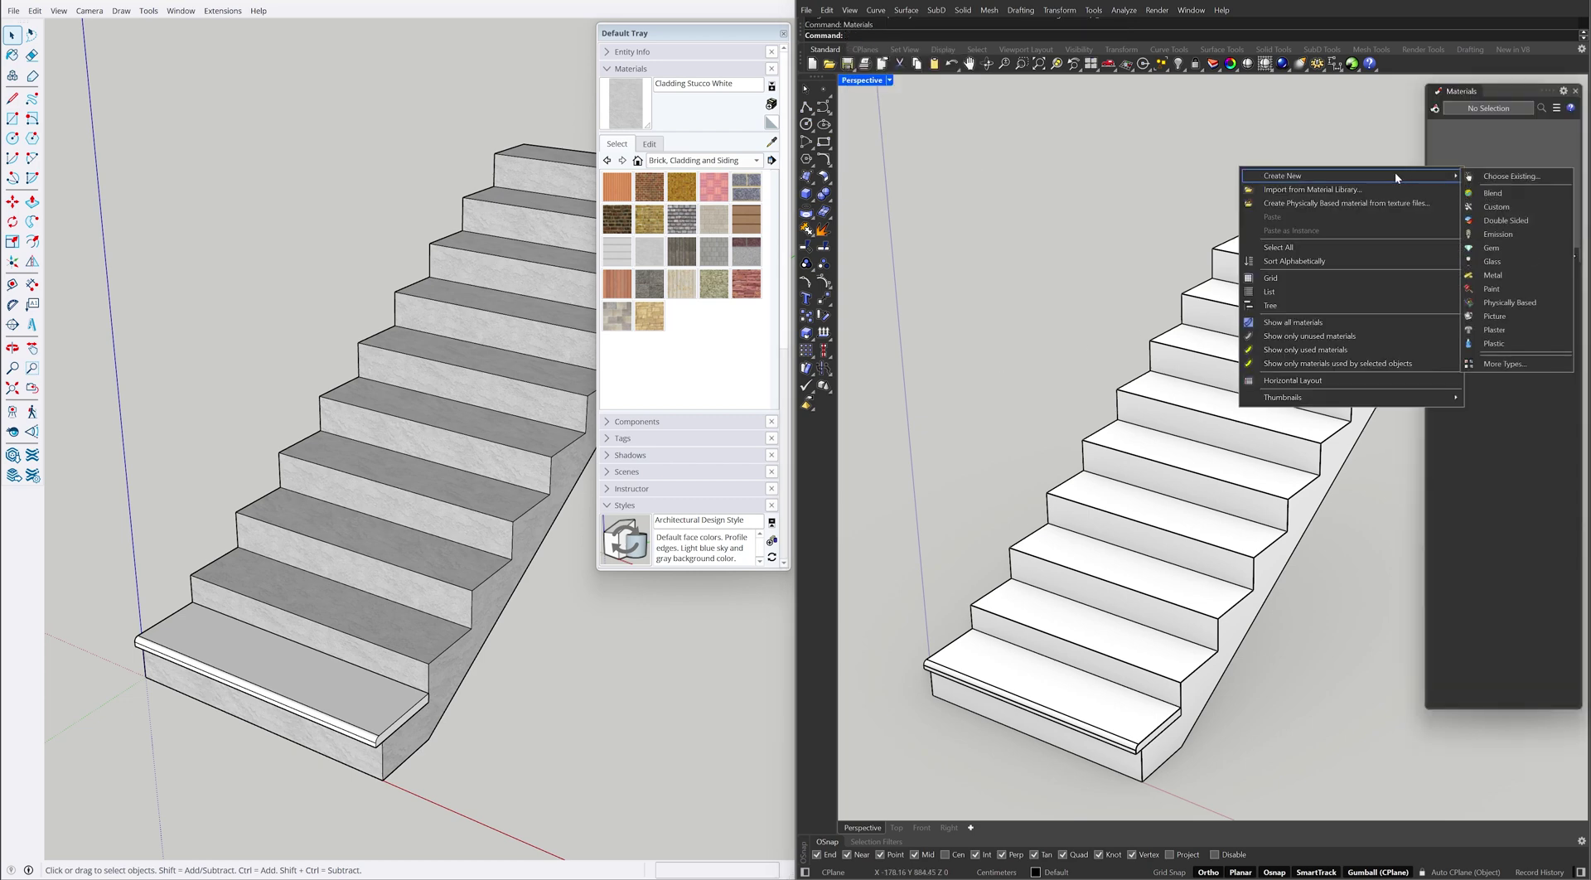
{"action": "left_click", "coordinate": [1548, 364]}
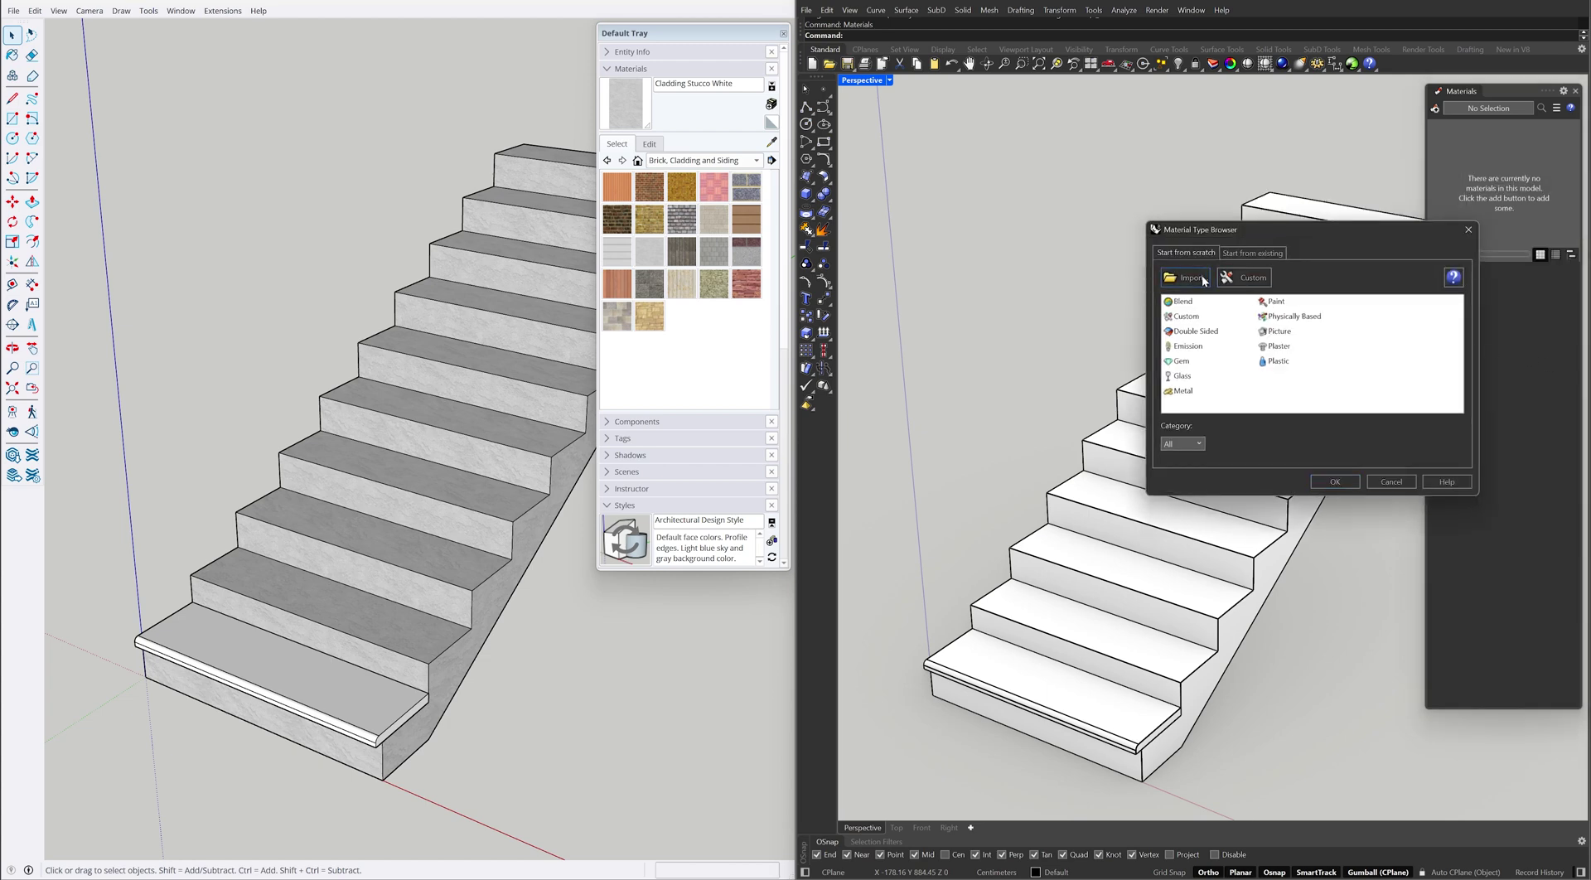
{"action": "left_click", "coordinate": [1203, 280]}
{"action": "double_click", "coordinate": [1051, 220]}
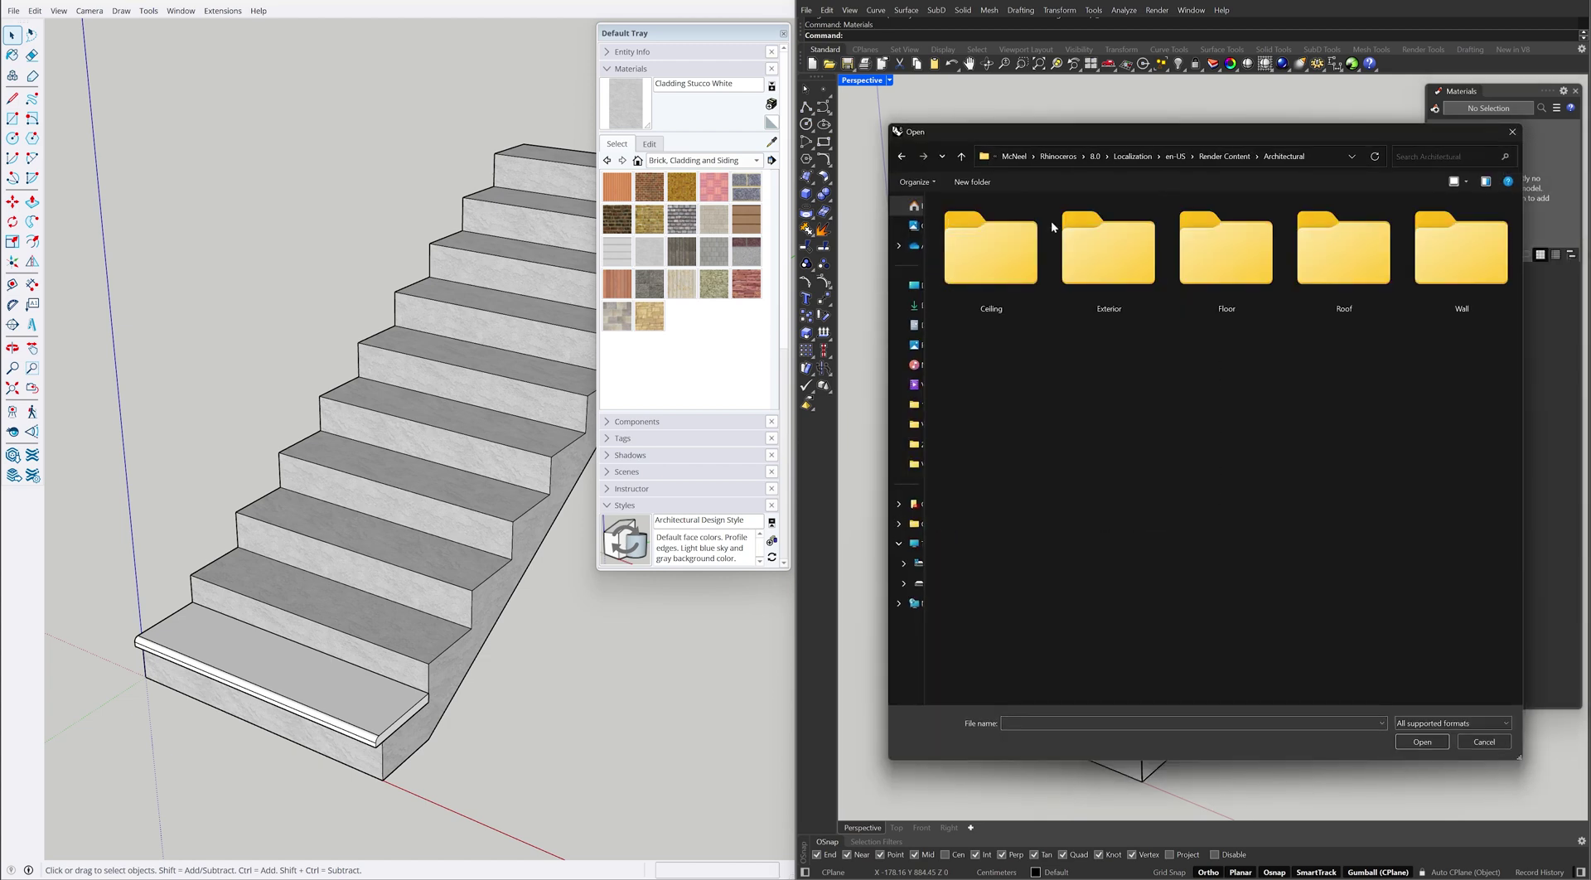
{"action": "double_click", "coordinate": [1421, 307]}
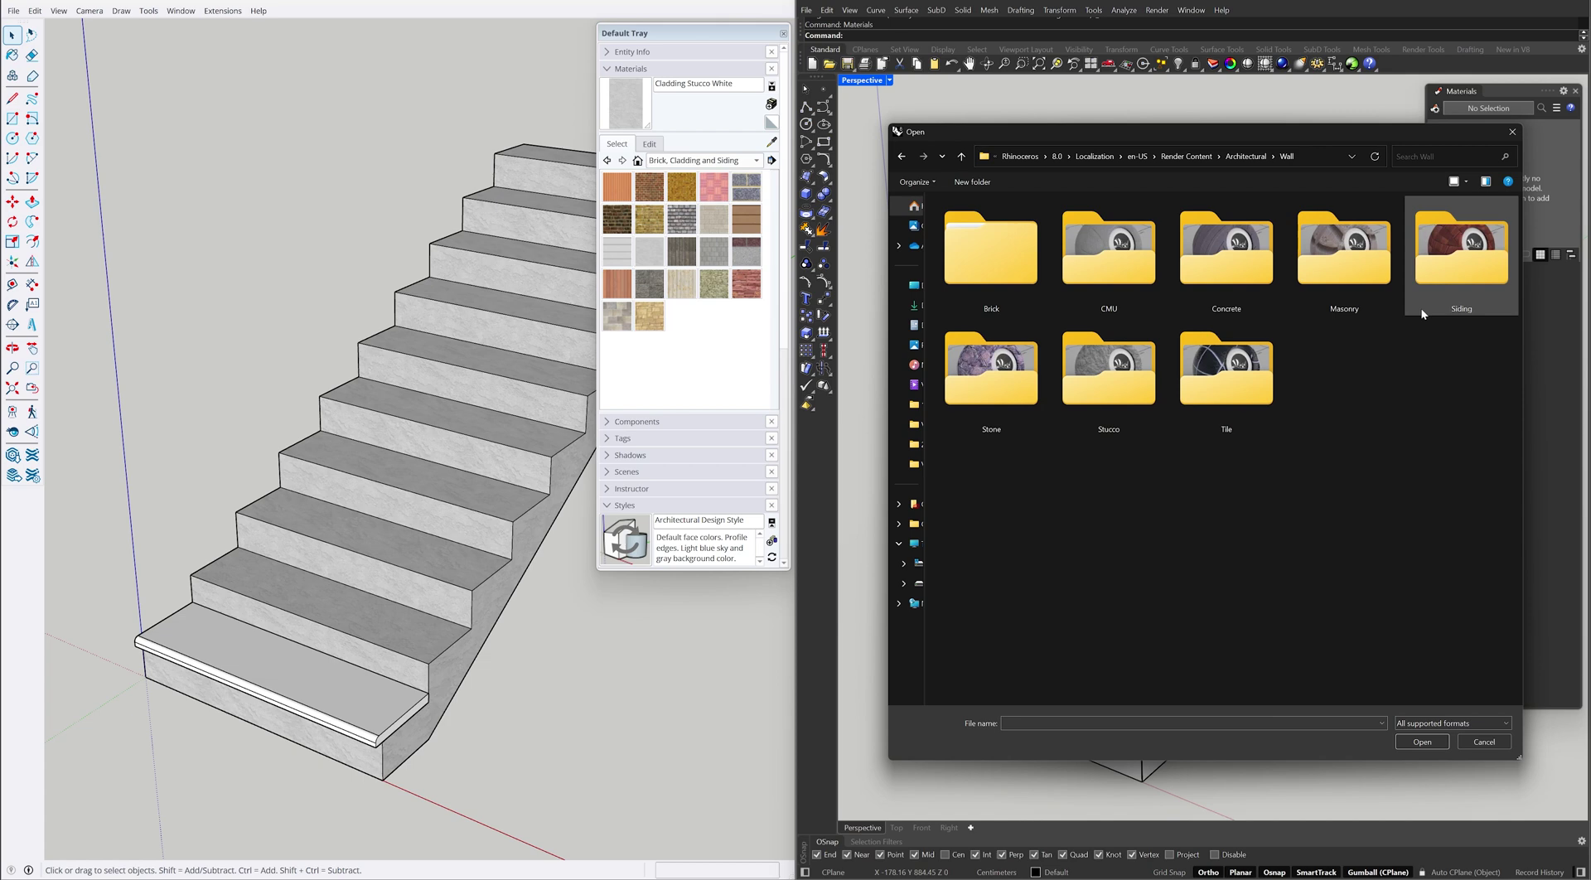
{"action": "double_click", "coordinate": [1251, 295]}
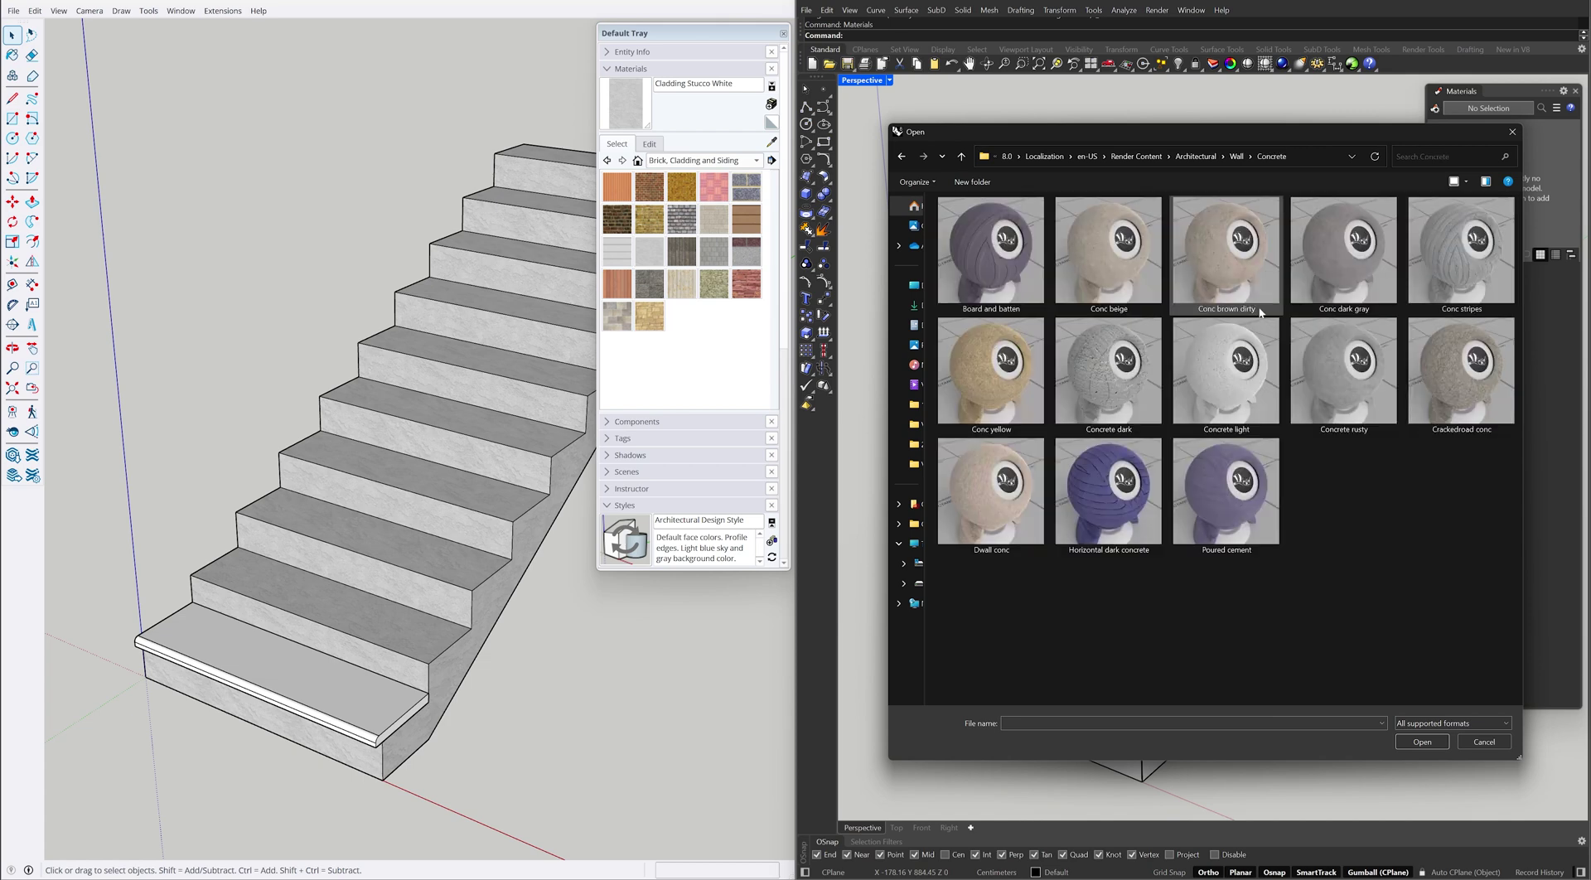
{"action": "left_click", "coordinate": [1305, 399]}
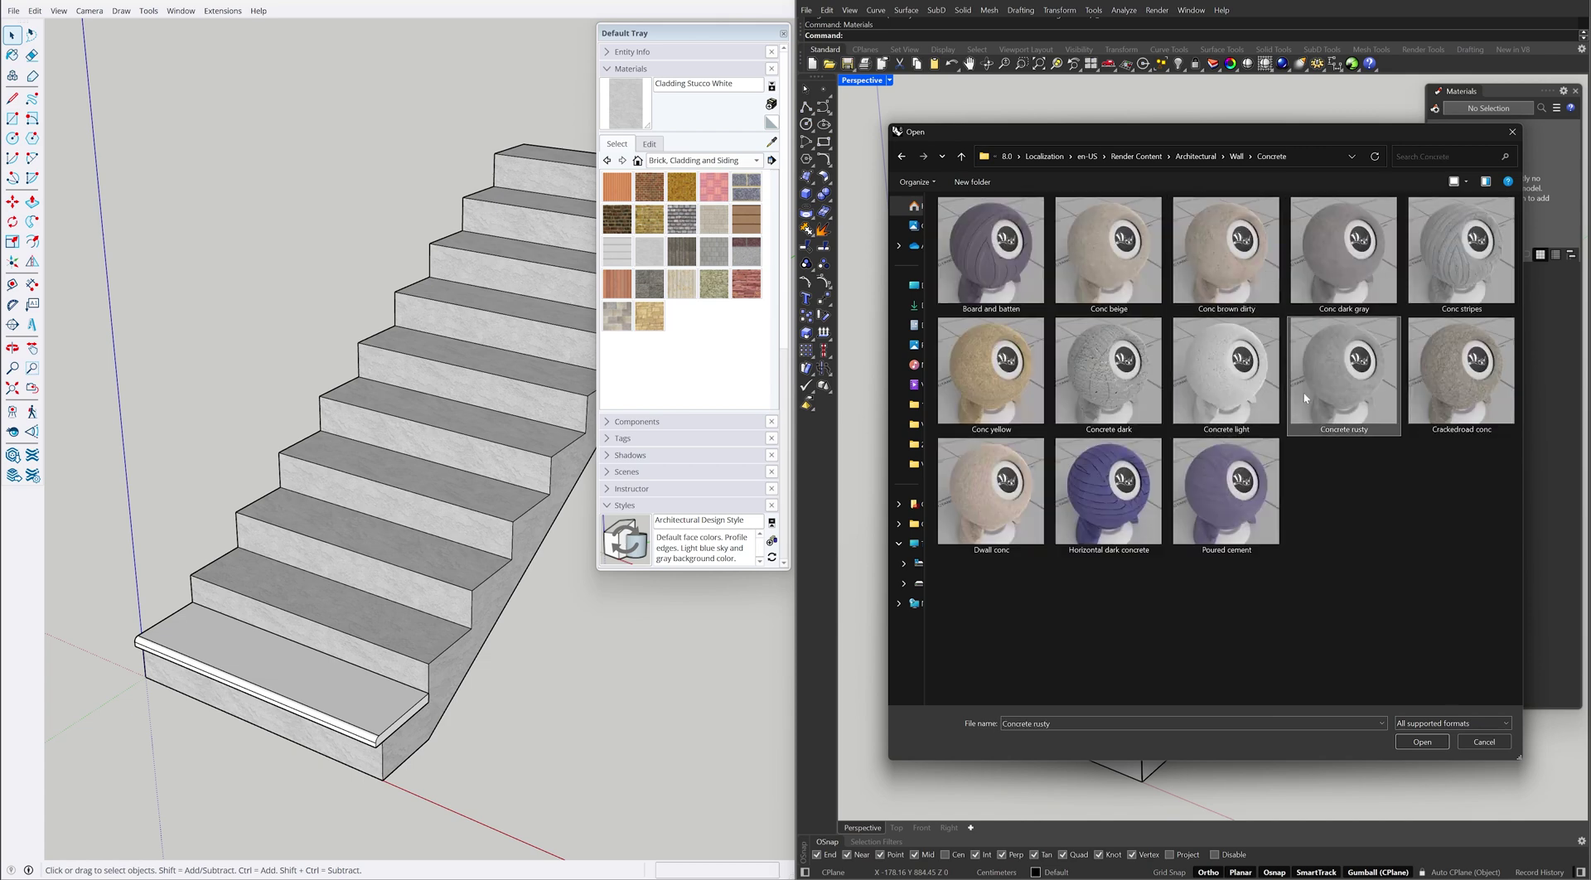
{"action": "double_click", "coordinate": [1305, 398]}
Assign Concrete rusty to the Rhino staircase, then deselect it
{"action": "left_click", "coordinate": [1278, 347]}
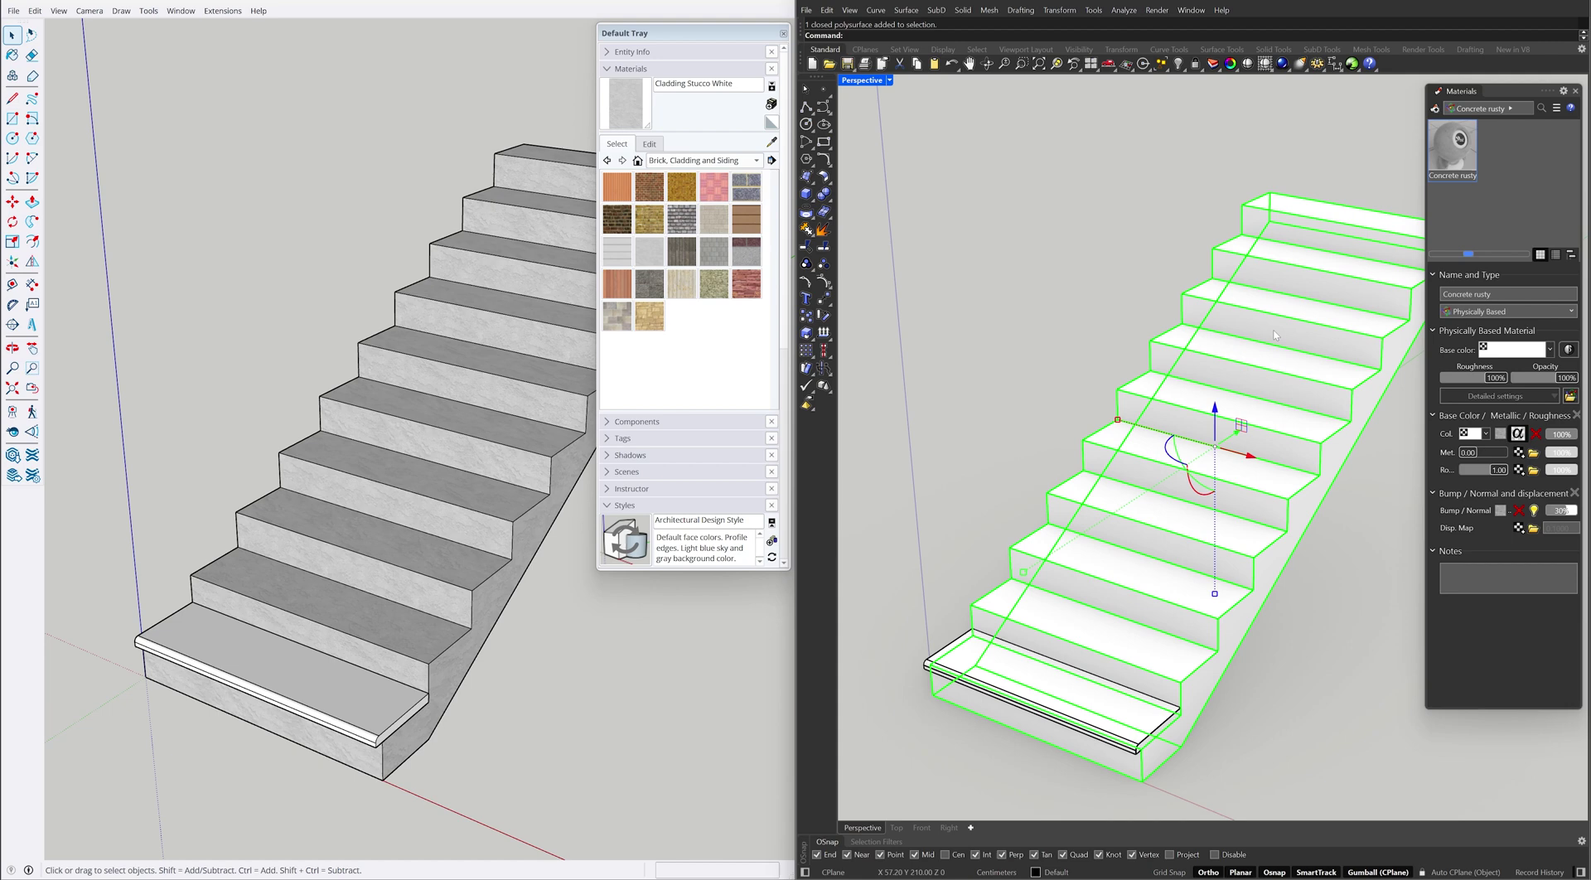
{"action": "right_click", "coordinate": [1457, 154]}
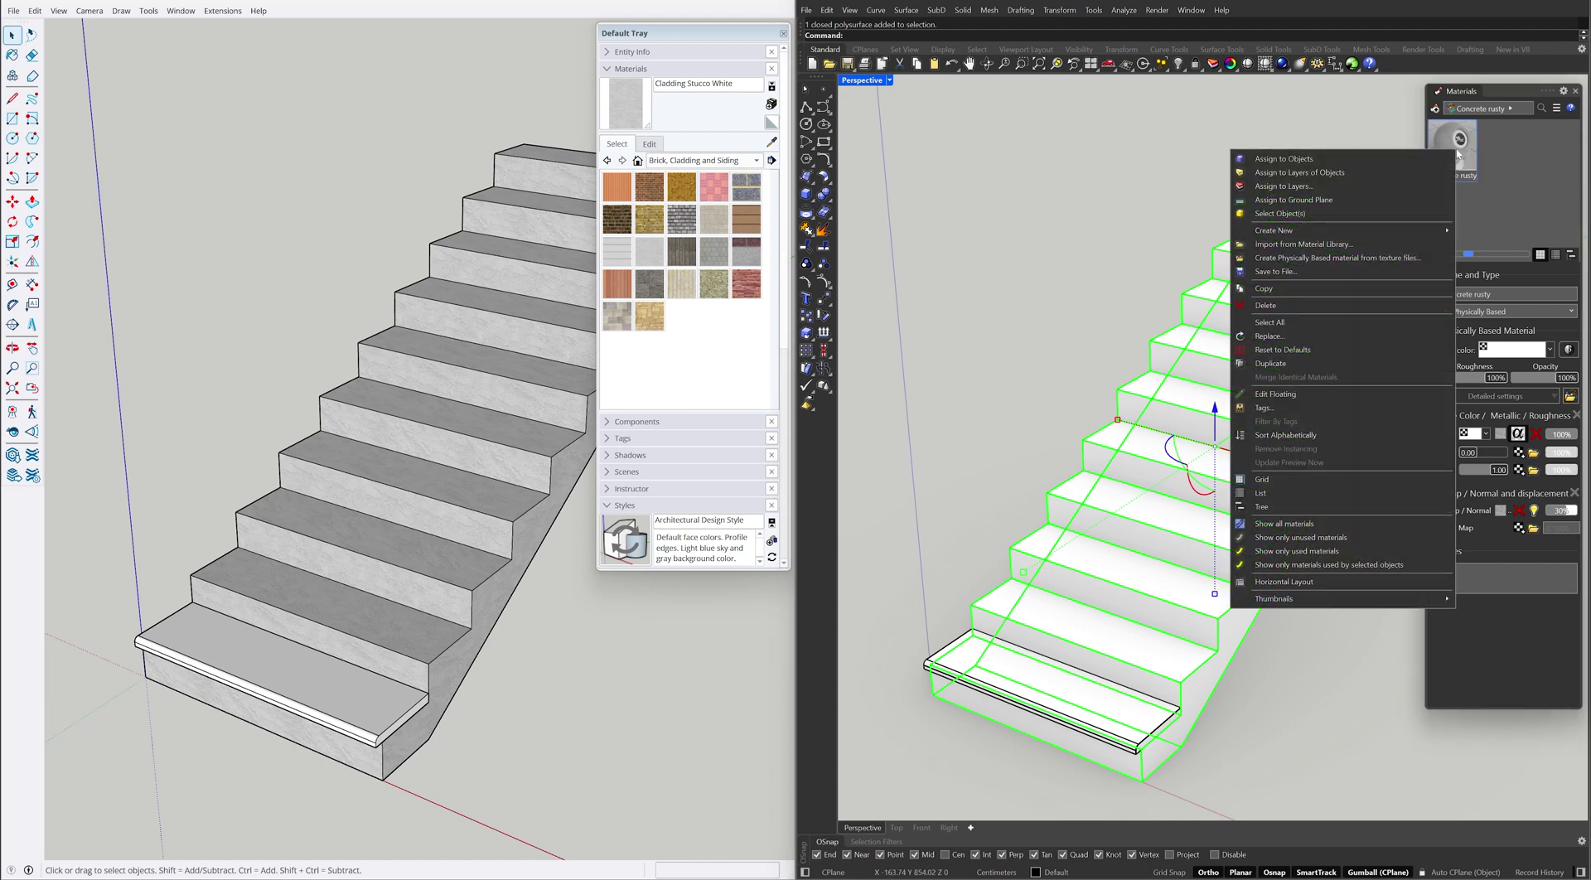
{"action": "left_click", "coordinate": [1357, 159]}
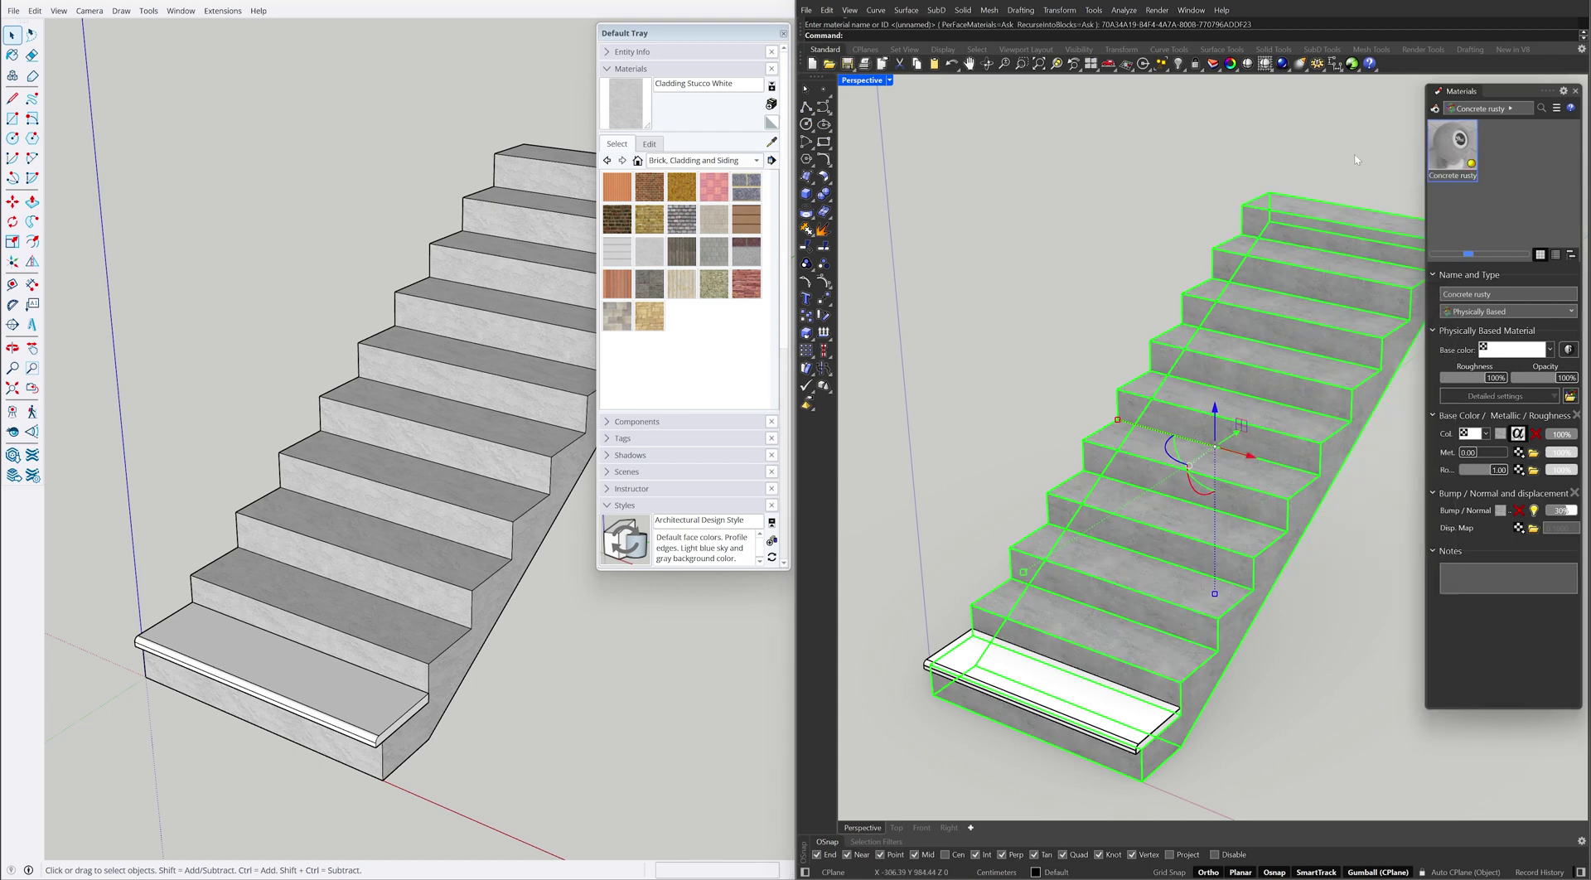
{"action": "left_click", "coordinate": [1113, 201]}
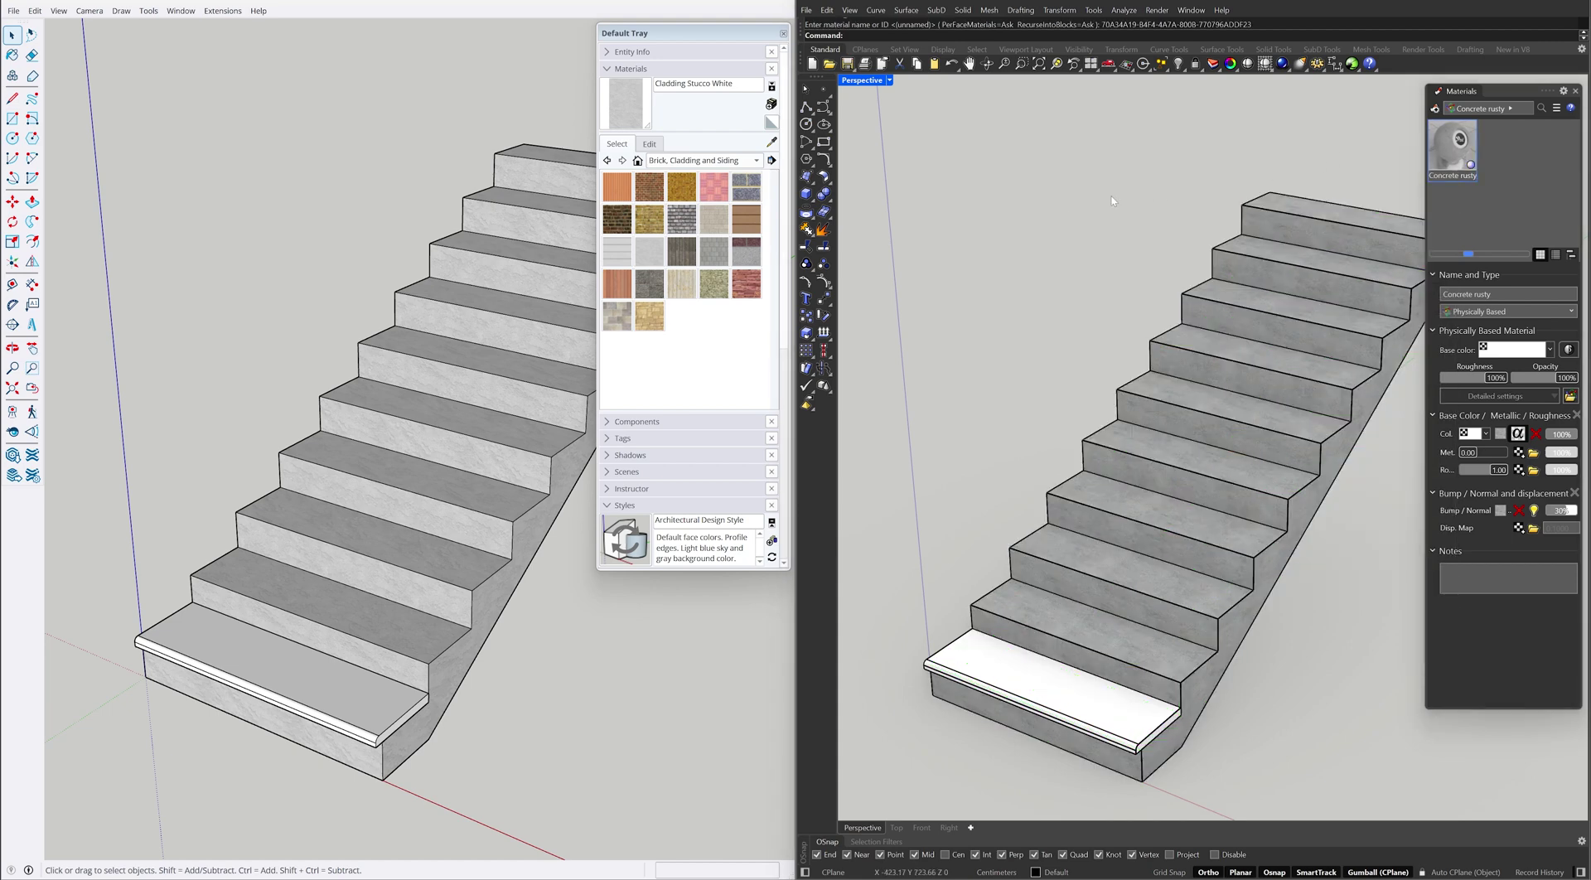
Paint the bottom tread with the Wood Lumber Buttjoined material
{"action": "left_click", "coordinate": [749, 163]}
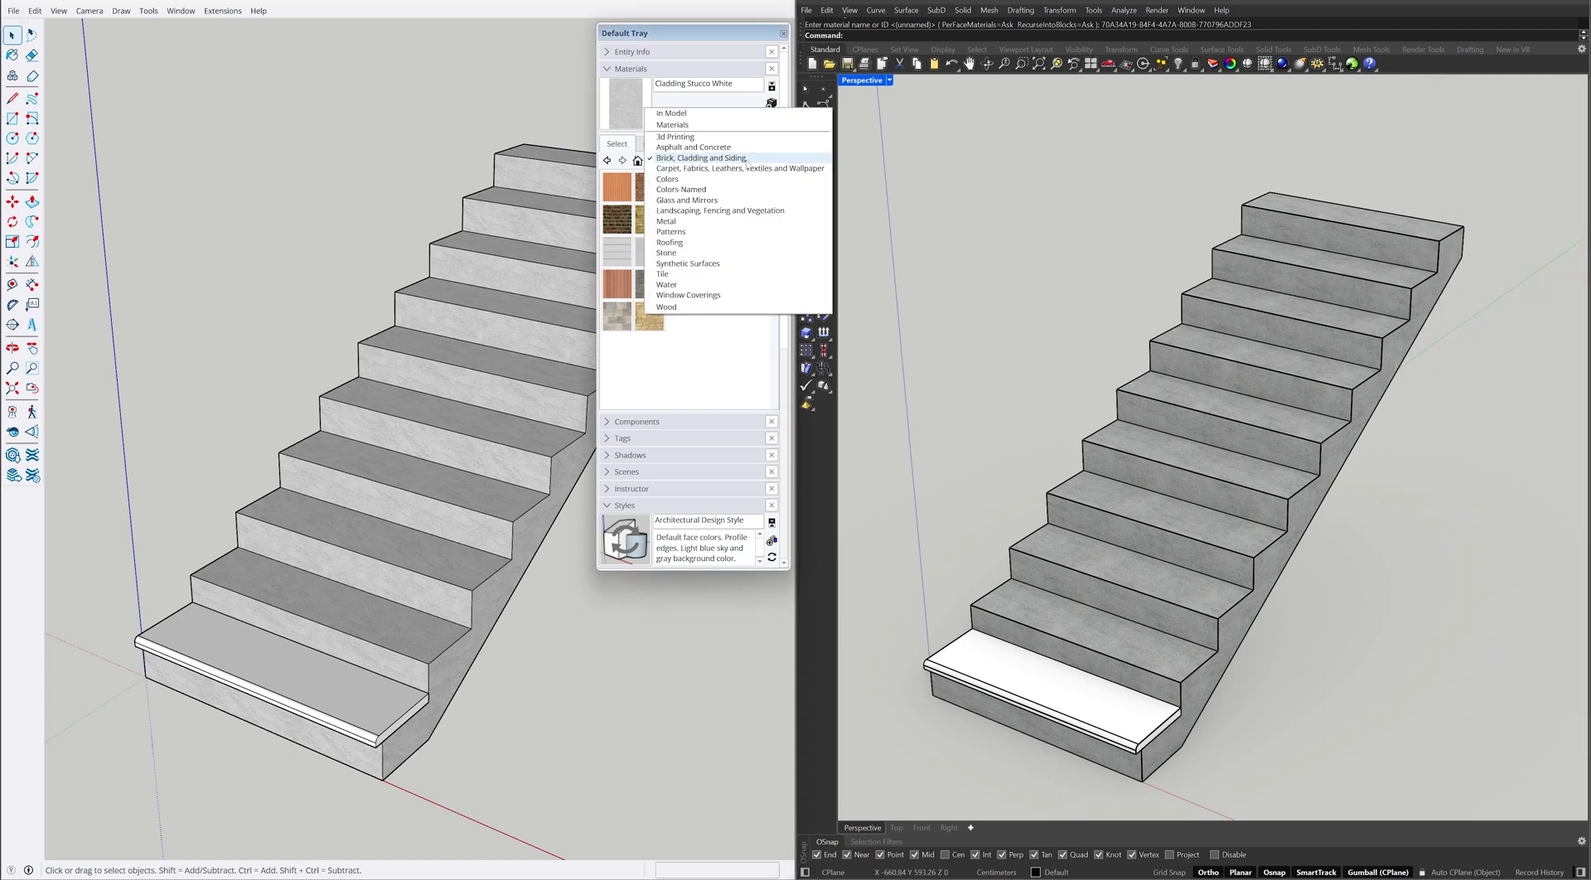
{"action": "left_click", "coordinate": [727, 308]}
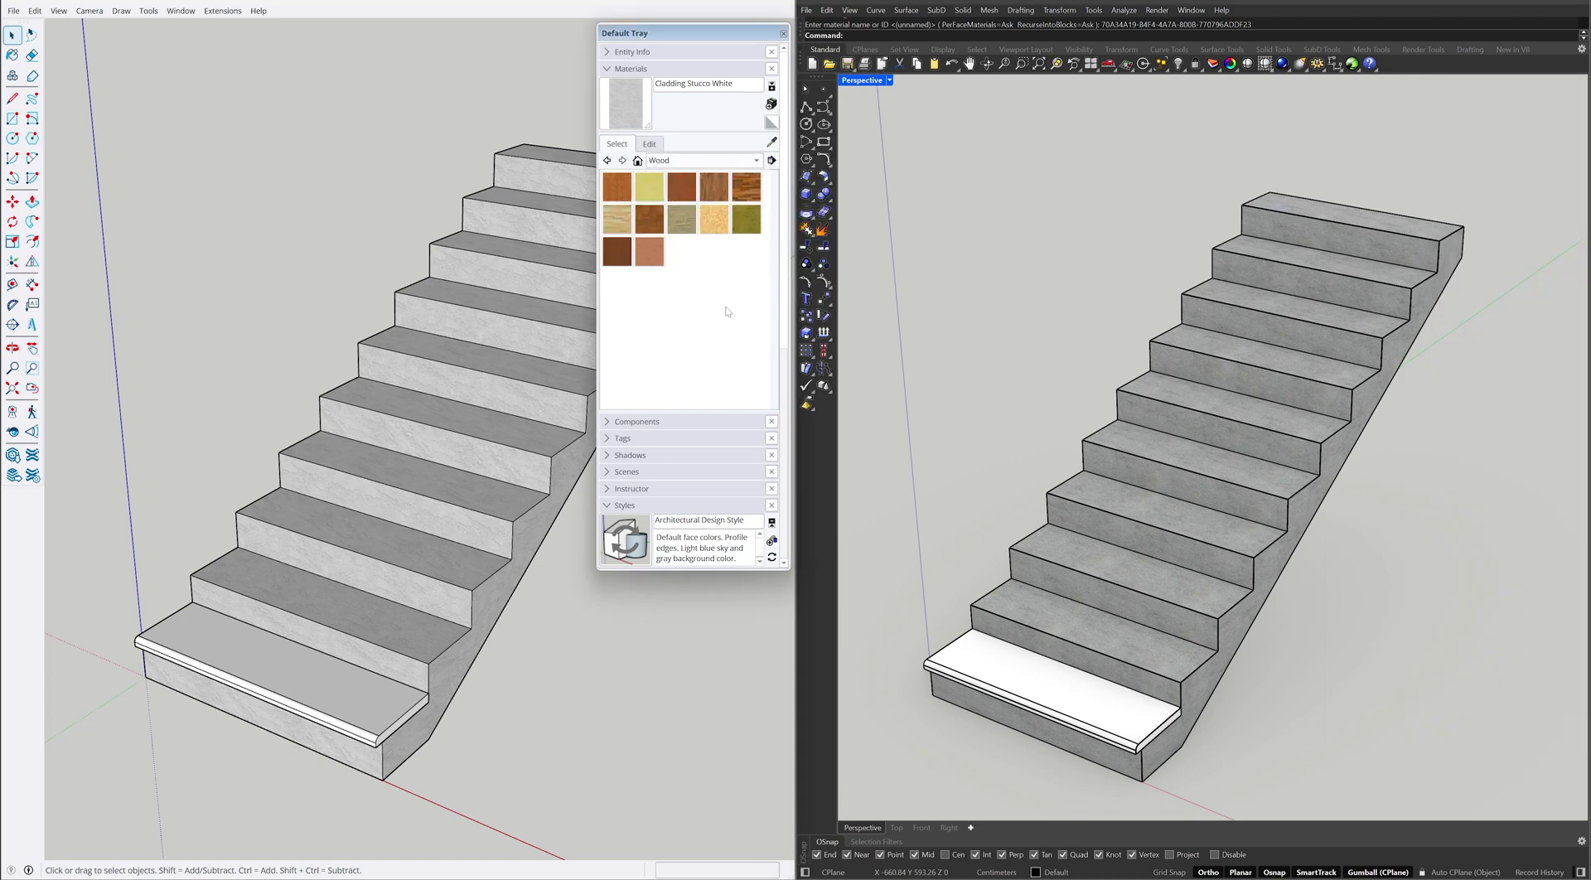
{"action": "left_click", "coordinate": [684, 228]}
{"action": "left_click", "coordinate": [287, 657]}
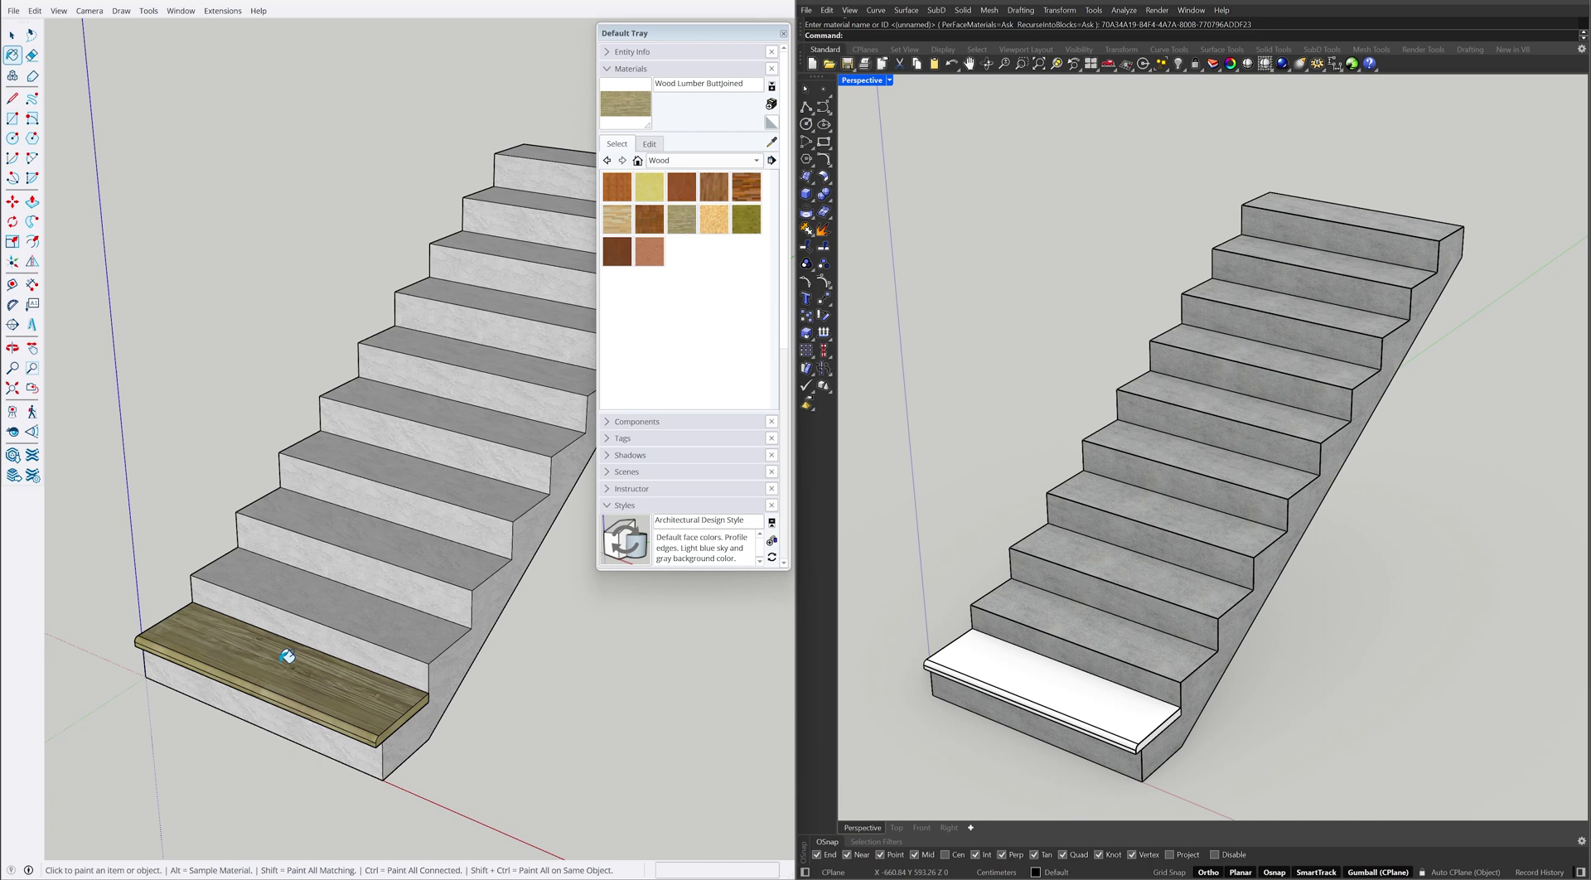
{"action": "key", "text": "space"}
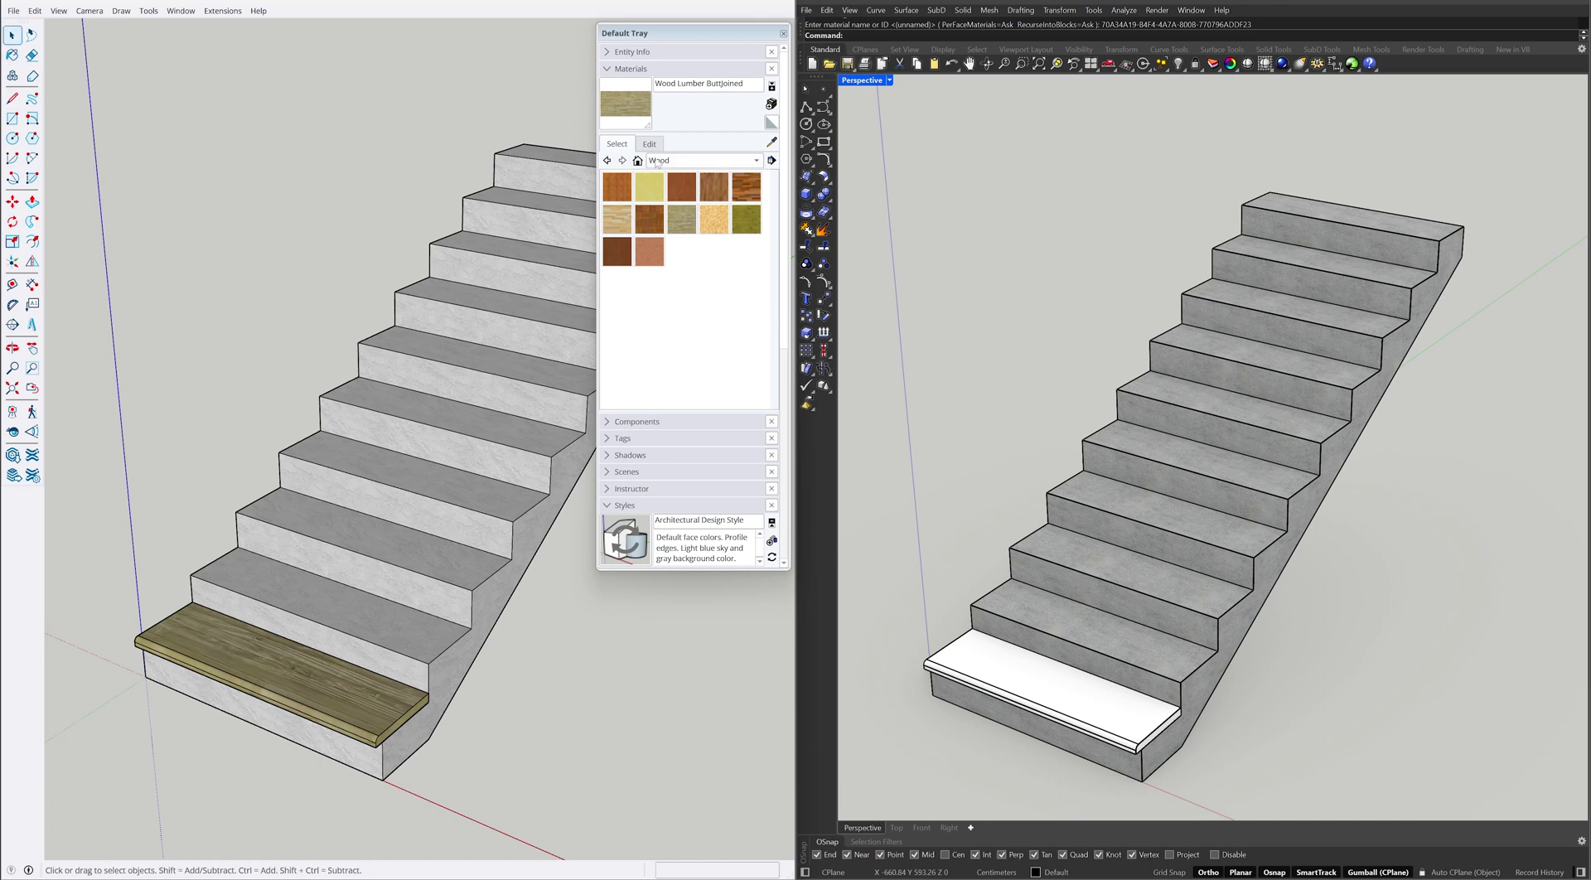
Set the wood texture width to 80 cm (80 × 40) and close the materials tray
{"action": "left_click", "coordinate": [650, 145]}
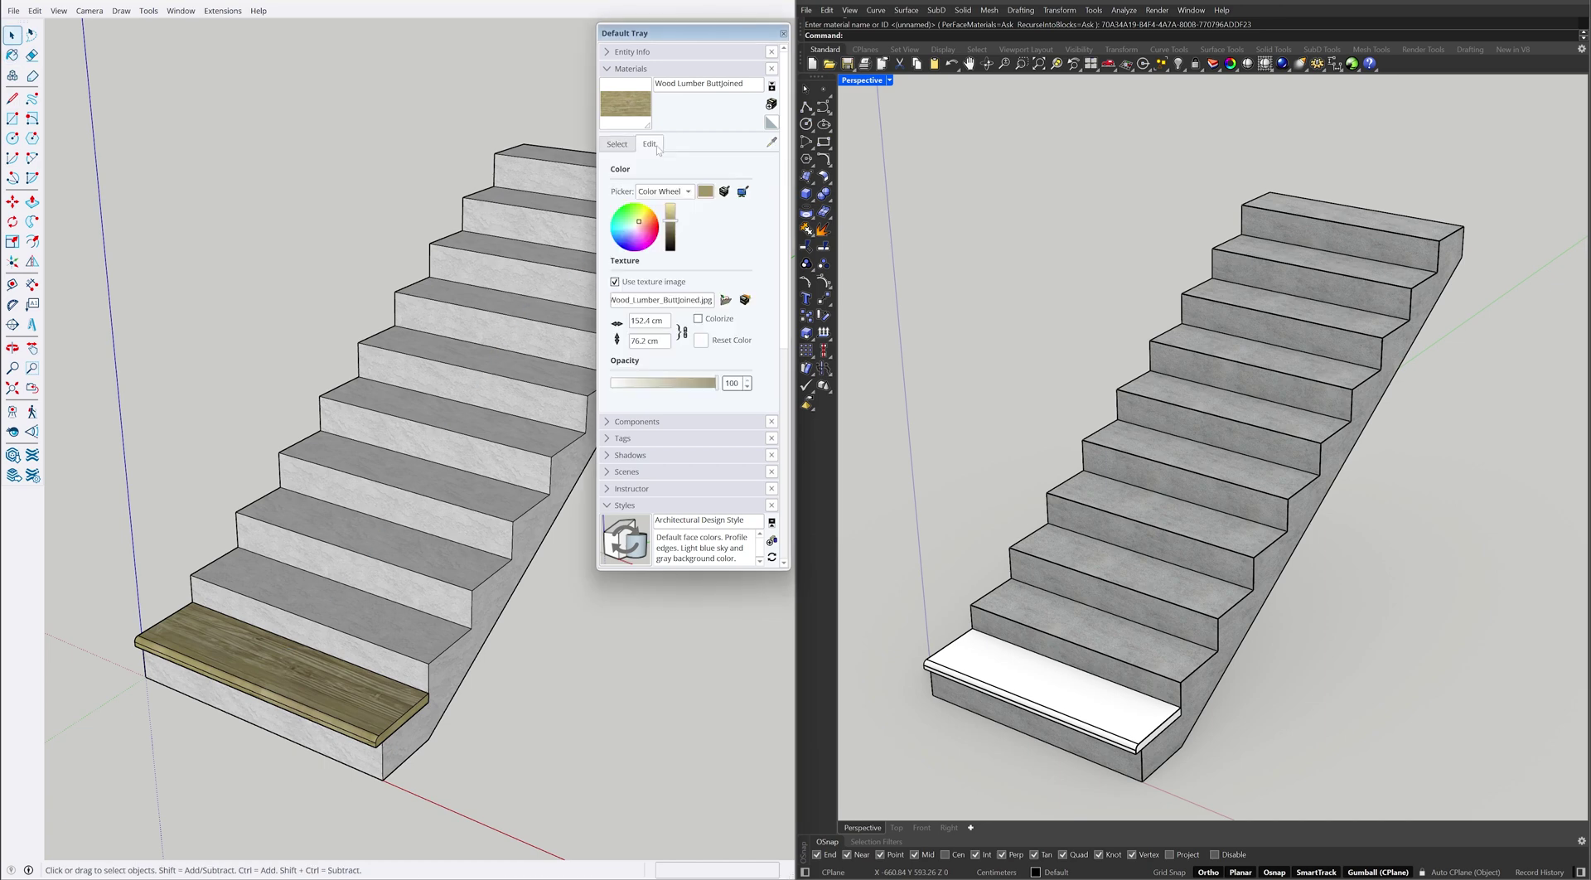
{"action": "triple_click", "coordinate": [657, 321]}
{"action": "key", "text": "BackSpace"}
{"action": "type", "text": "0"}
{"action": "key", "text": "Return"}
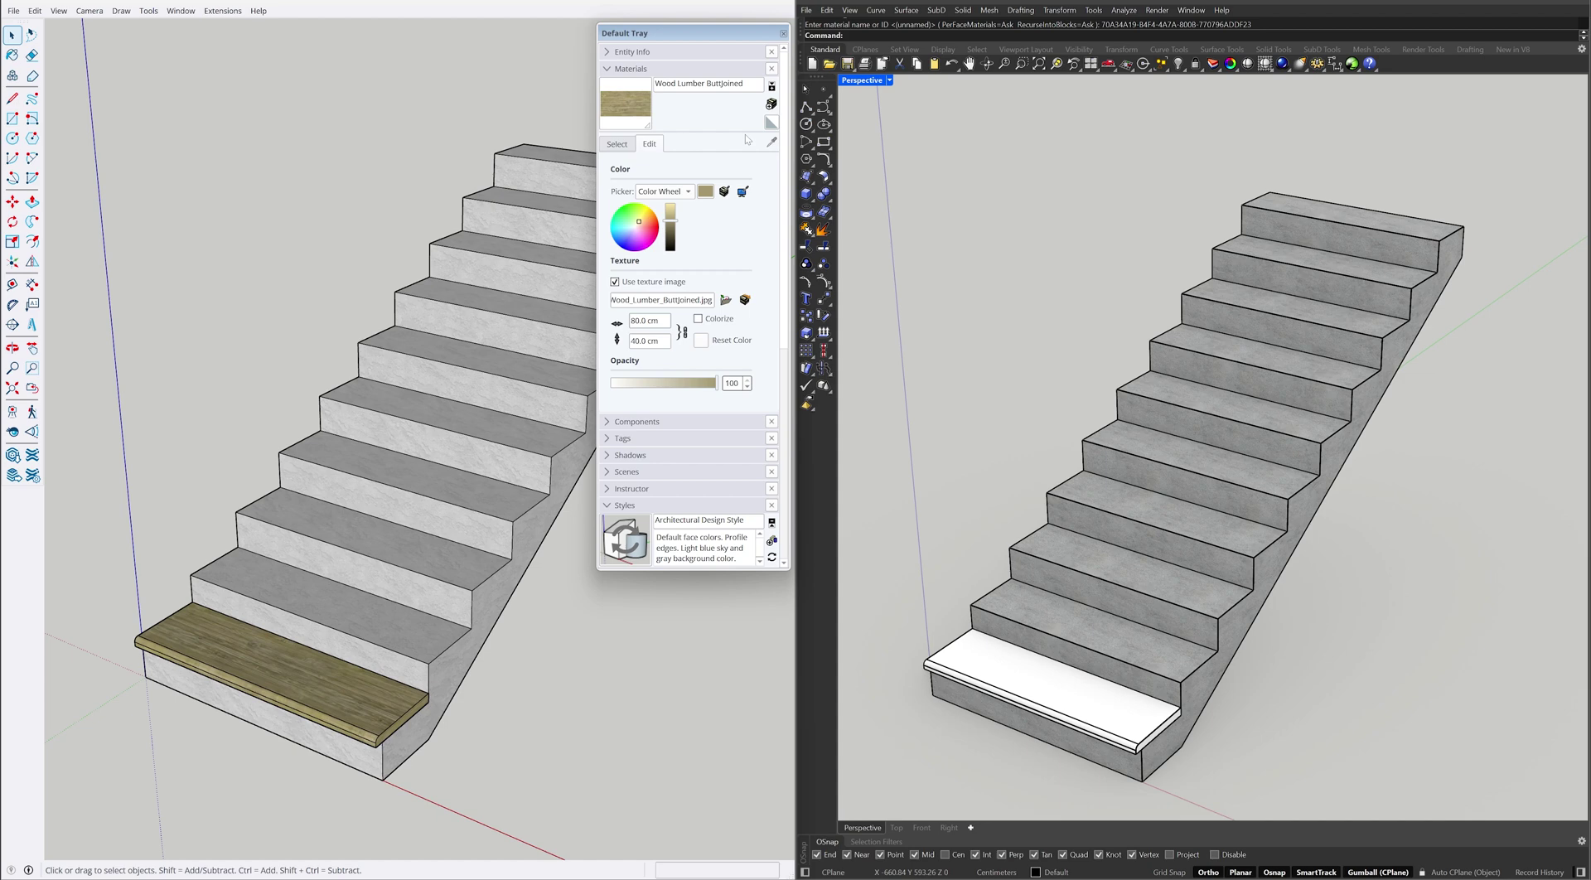
{"action": "left_click", "coordinate": [783, 33]}
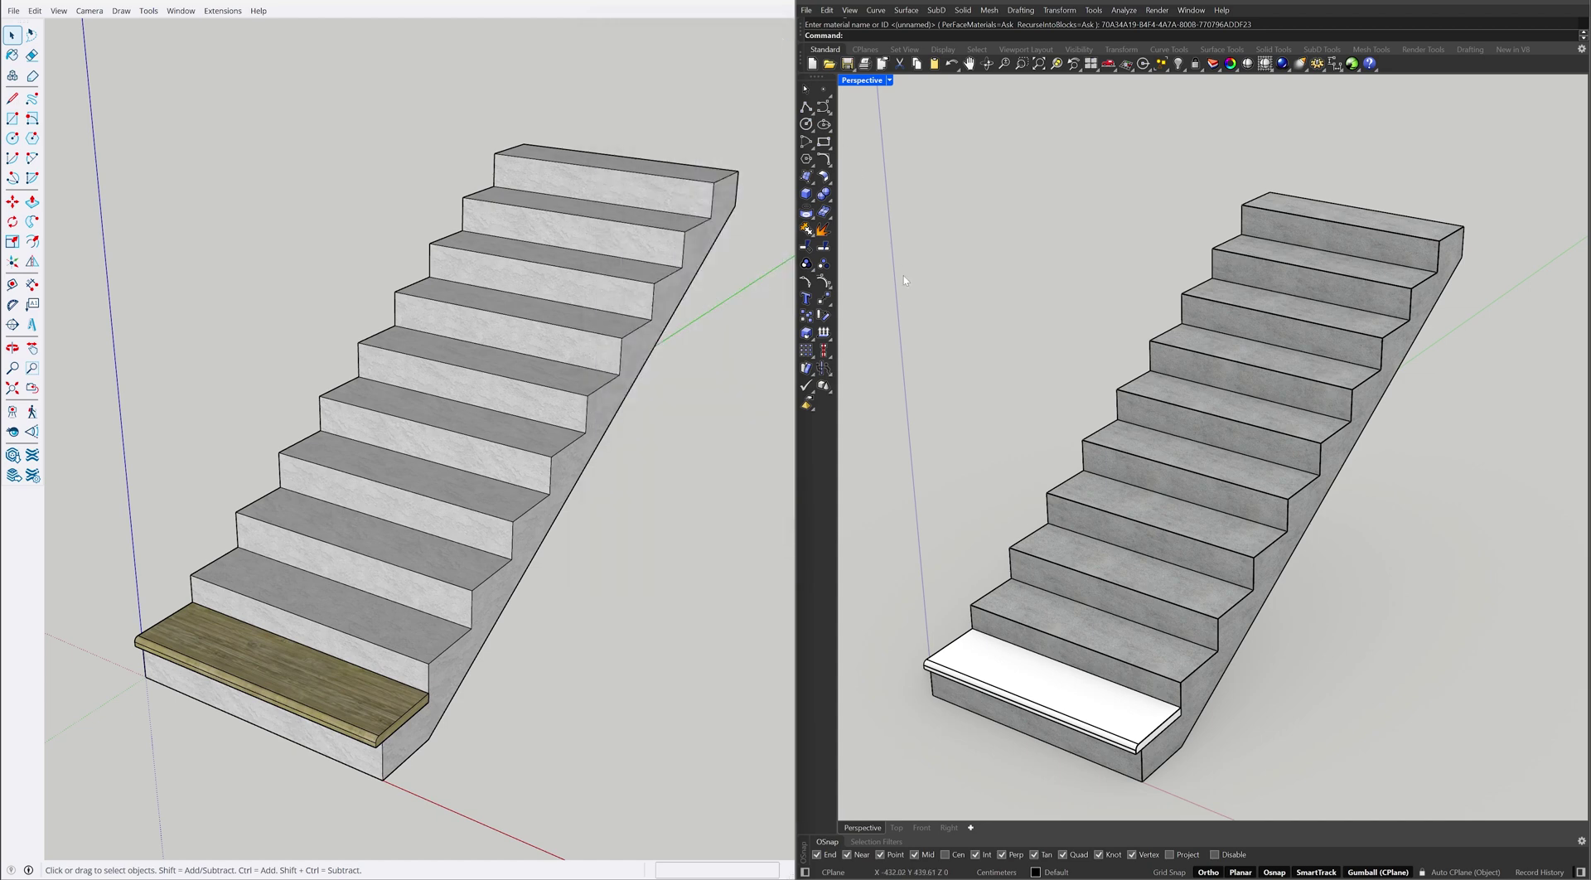
{"action": "left_click", "coordinate": [975, 364]}
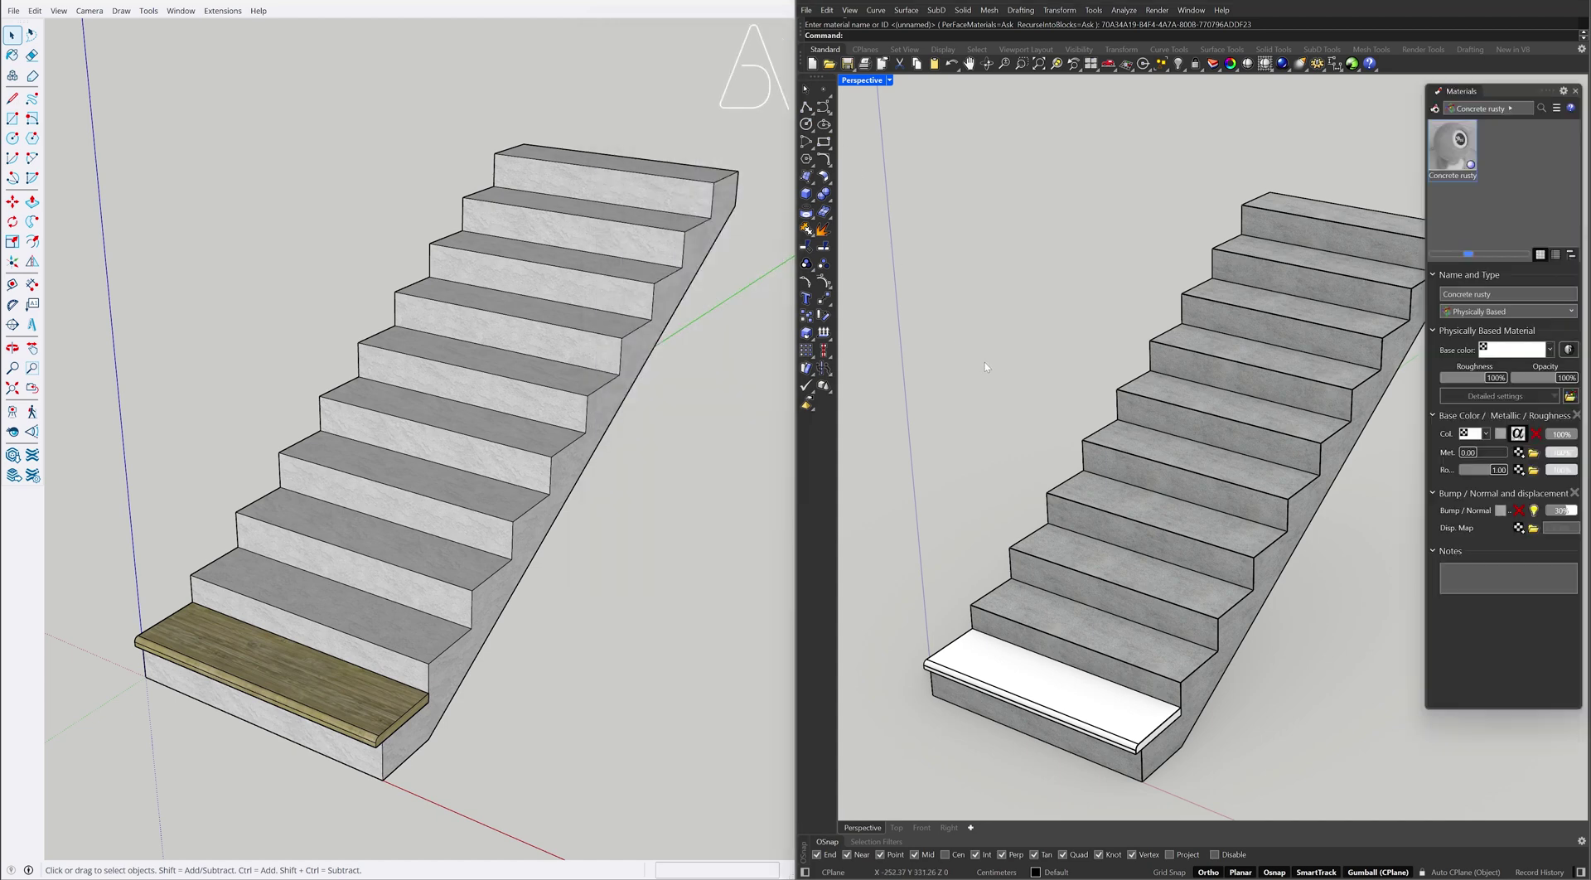
Import the Chestnut material from the Wood folder into Rhino's materials
{"action": "right_click", "coordinate": [1488, 193]}
{"action": "mouse_move", "coordinate": [1367, 201]}
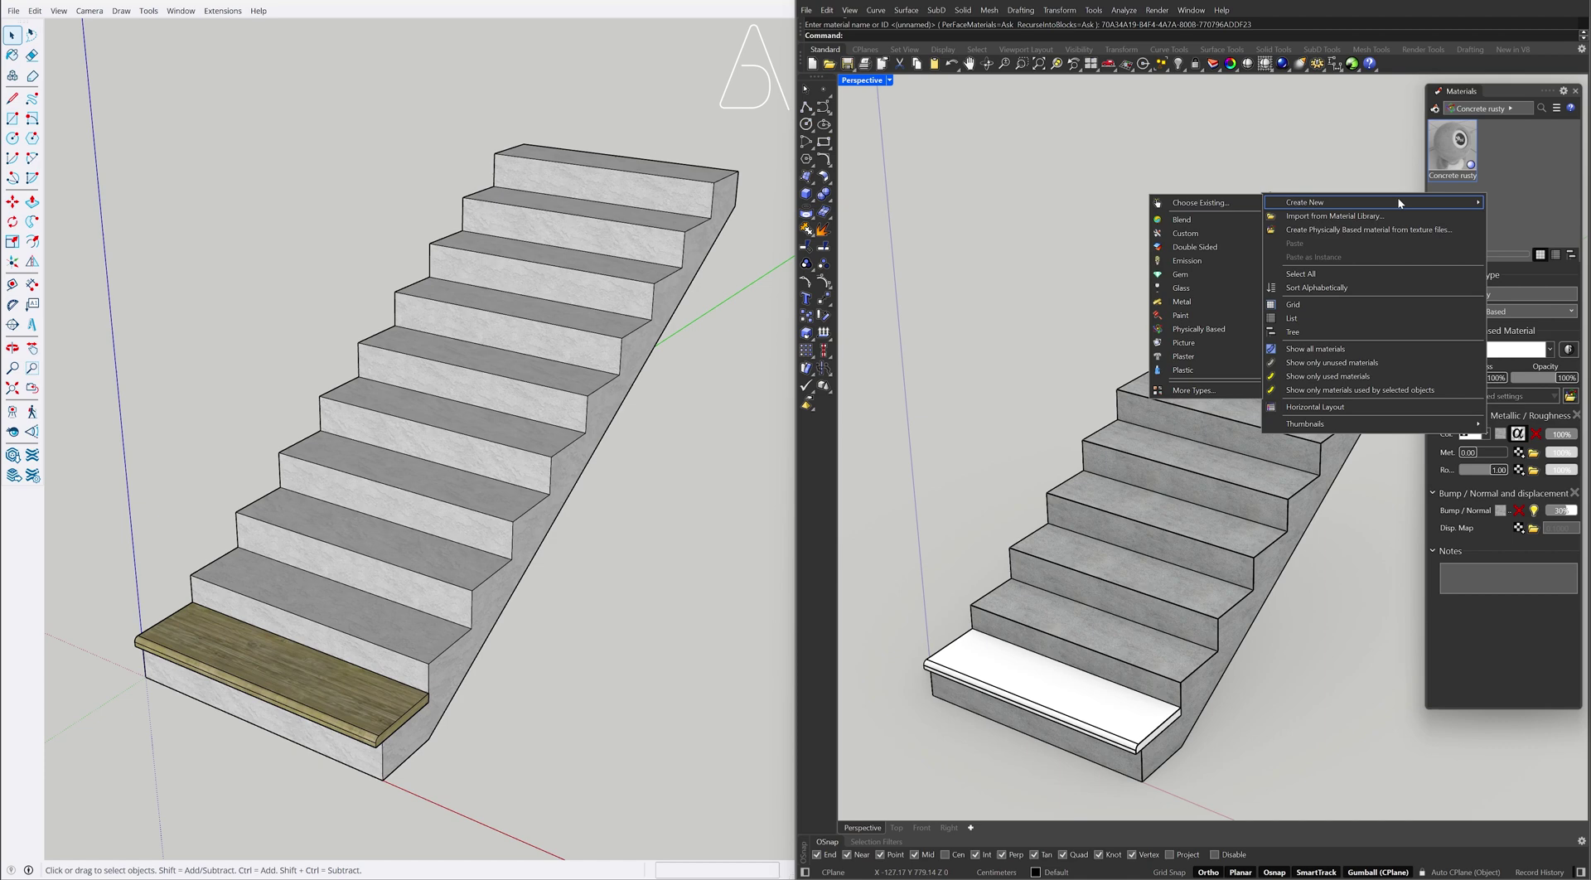
{"action": "left_click", "coordinate": [1234, 389]}
{"action": "left_click", "coordinate": [1194, 277]}
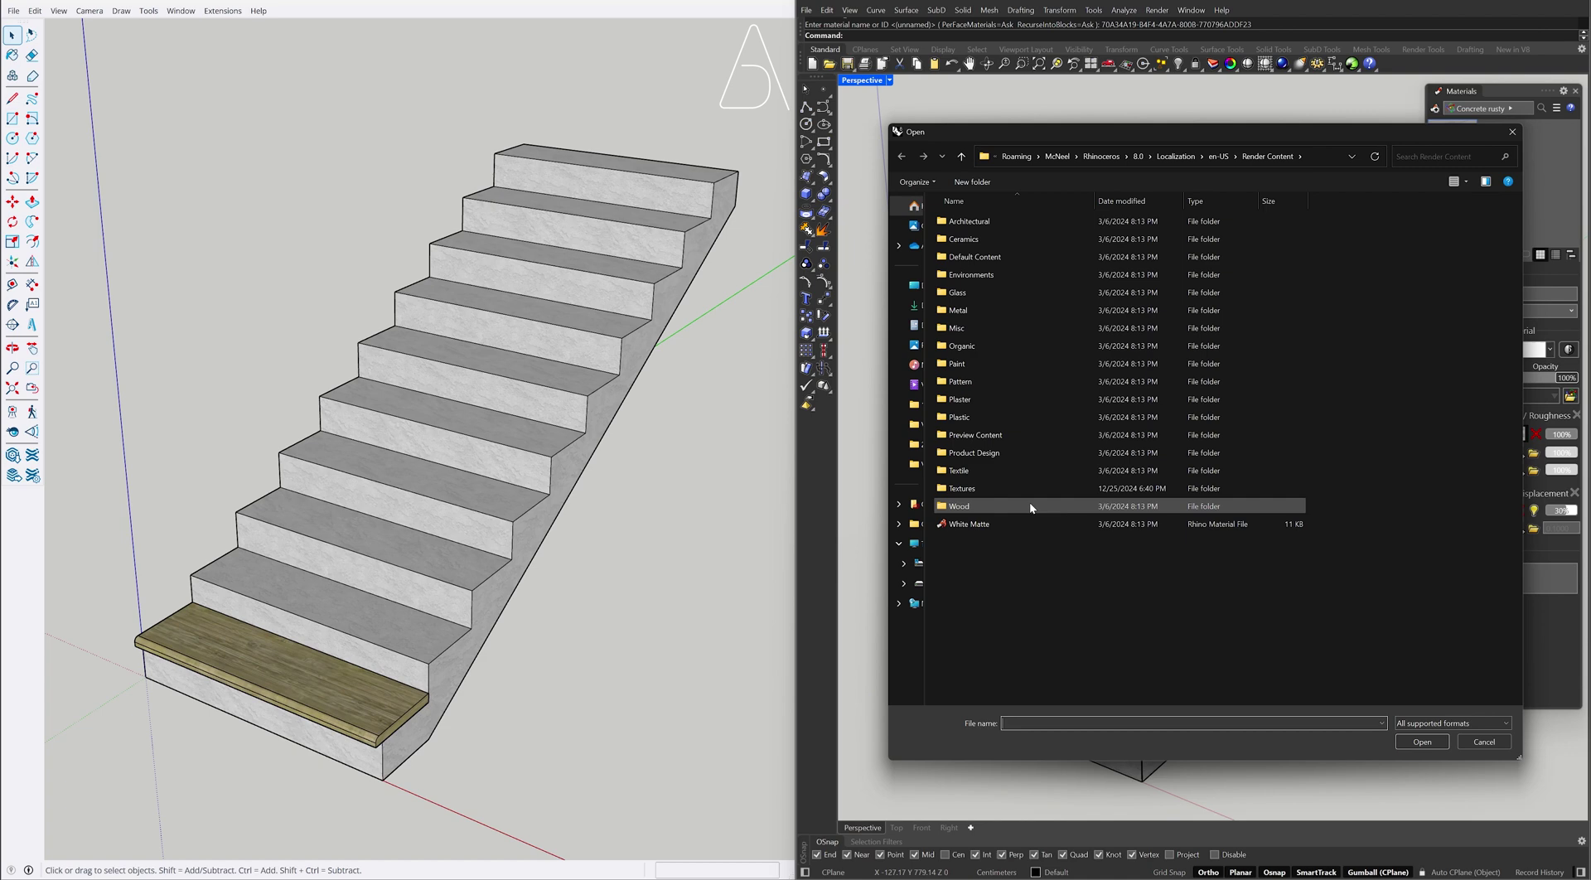
{"action": "double_click", "coordinate": [1029, 502]}
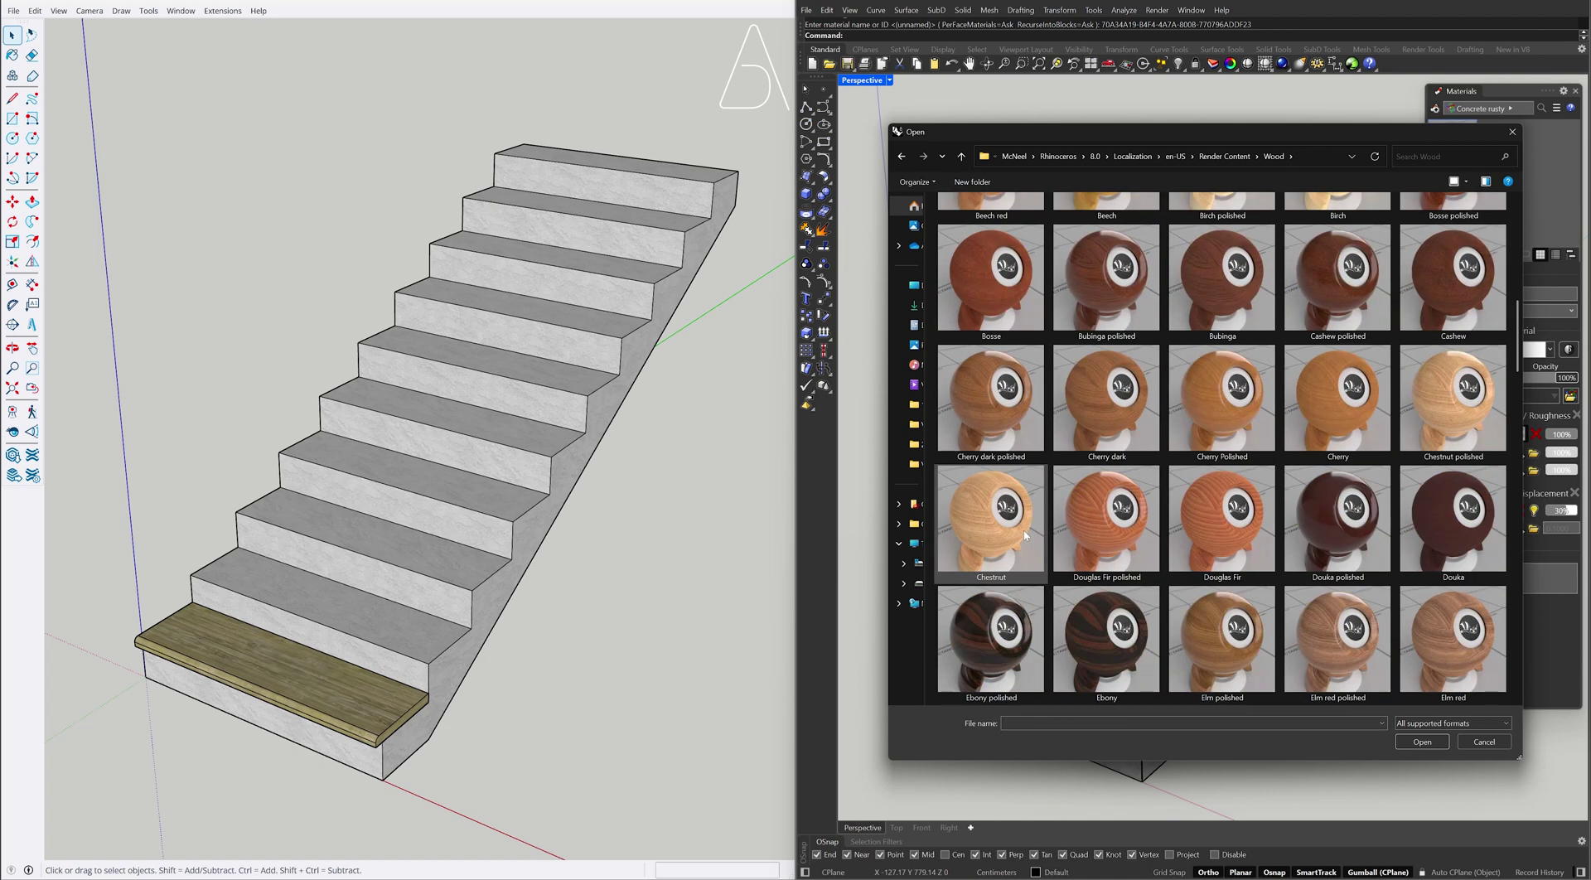
{"action": "double_click", "coordinate": [1026, 536]}
Assign Chestnut to the bottom tread and shrink its bitmap mapping to about 21.9
{"action": "left_click", "coordinate": [1047, 678]}
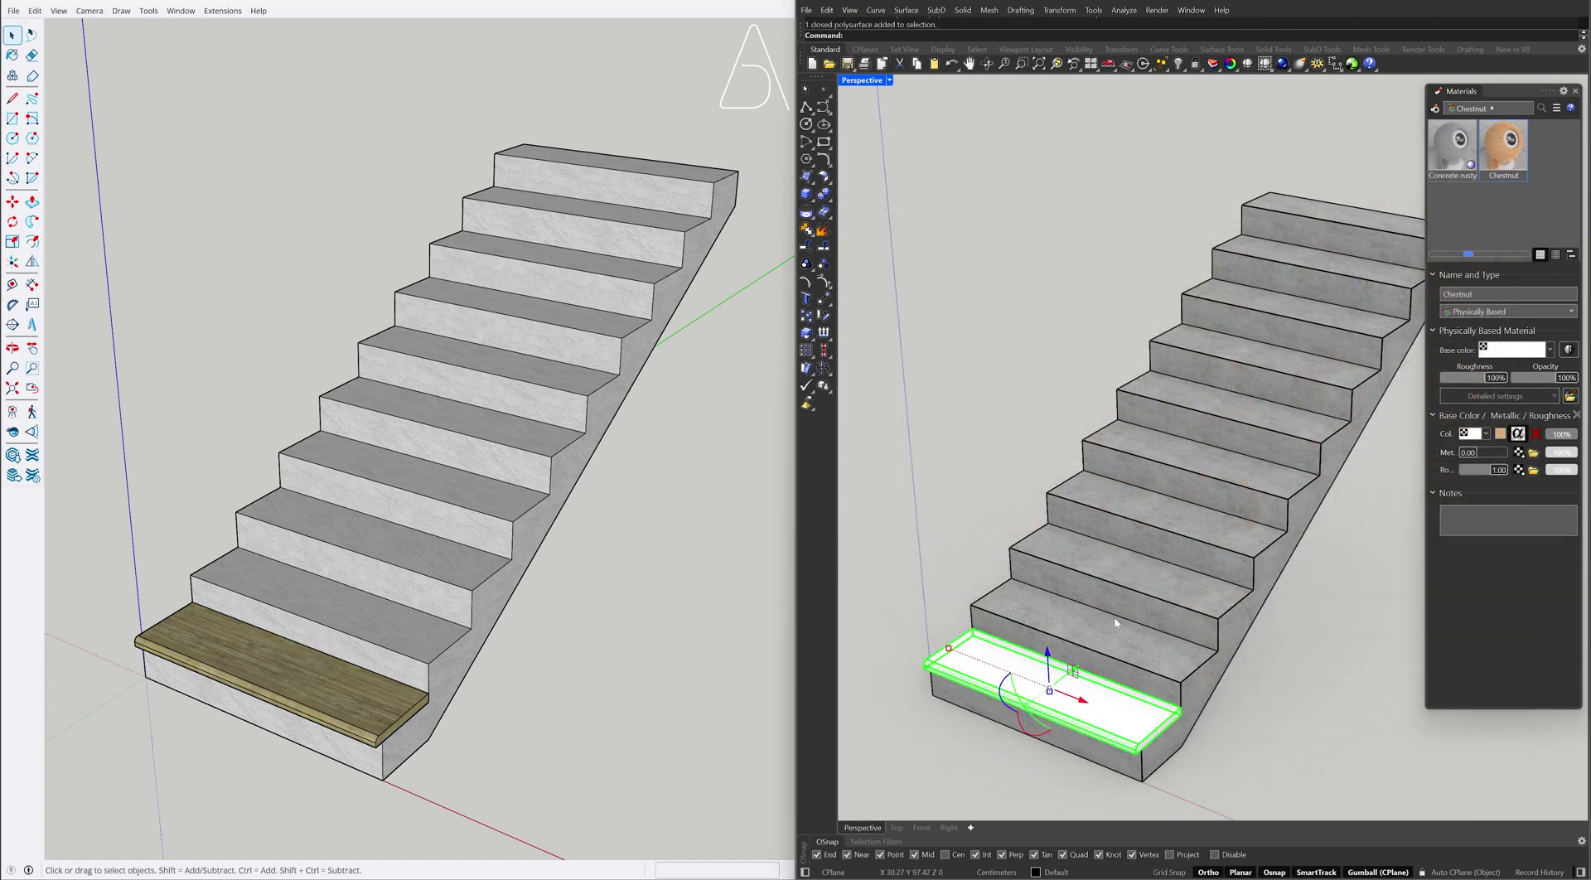
{"action": "right_click", "coordinate": [1490, 151]}
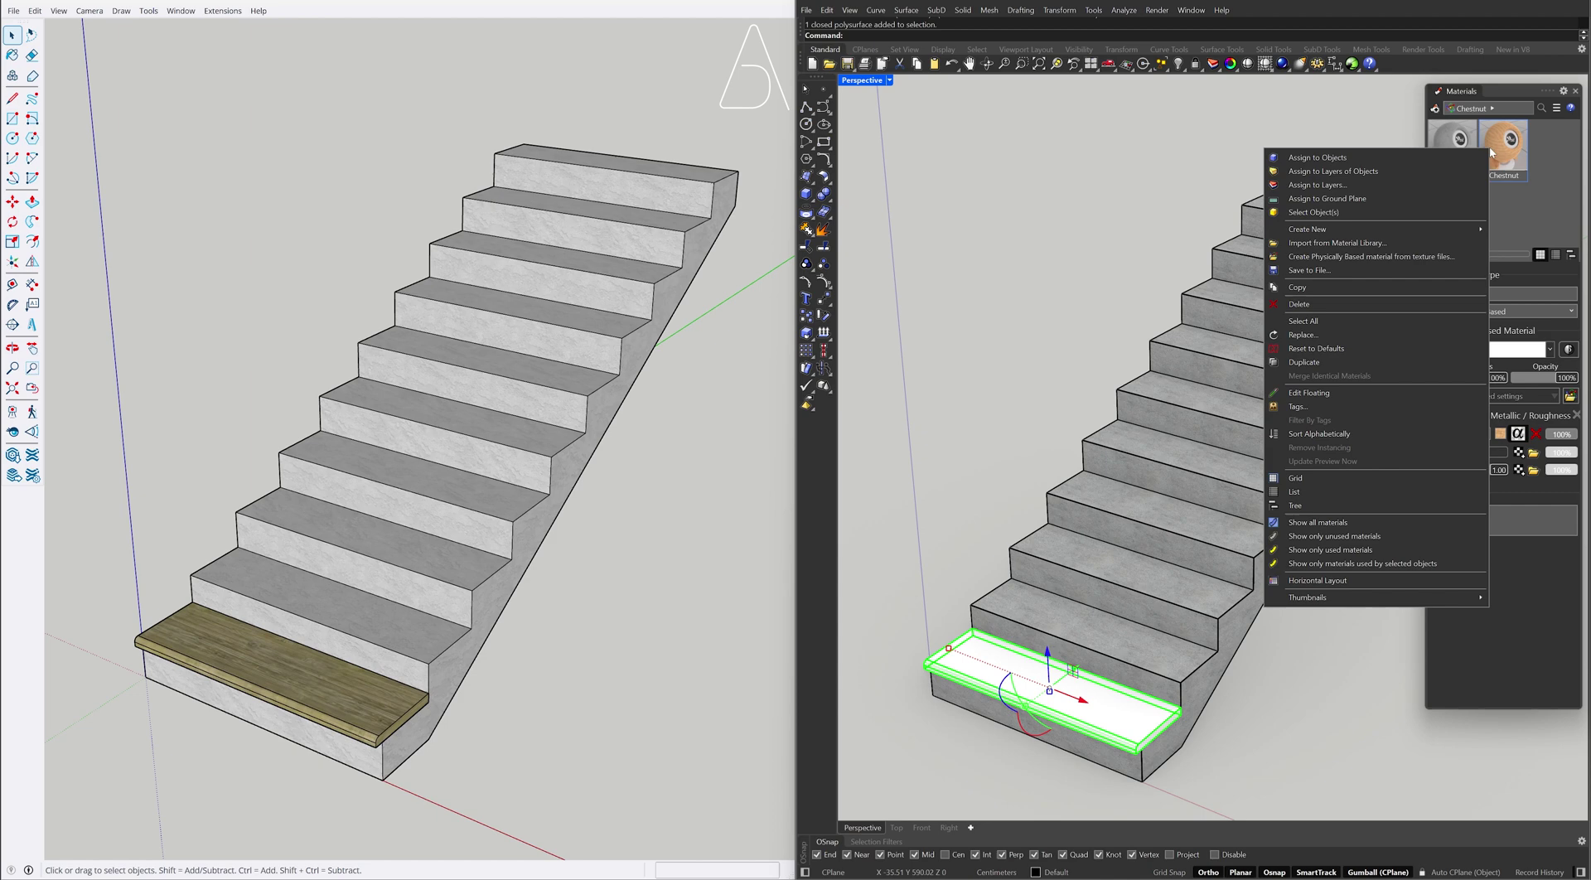
{"action": "left_click", "coordinate": [1373, 159]}
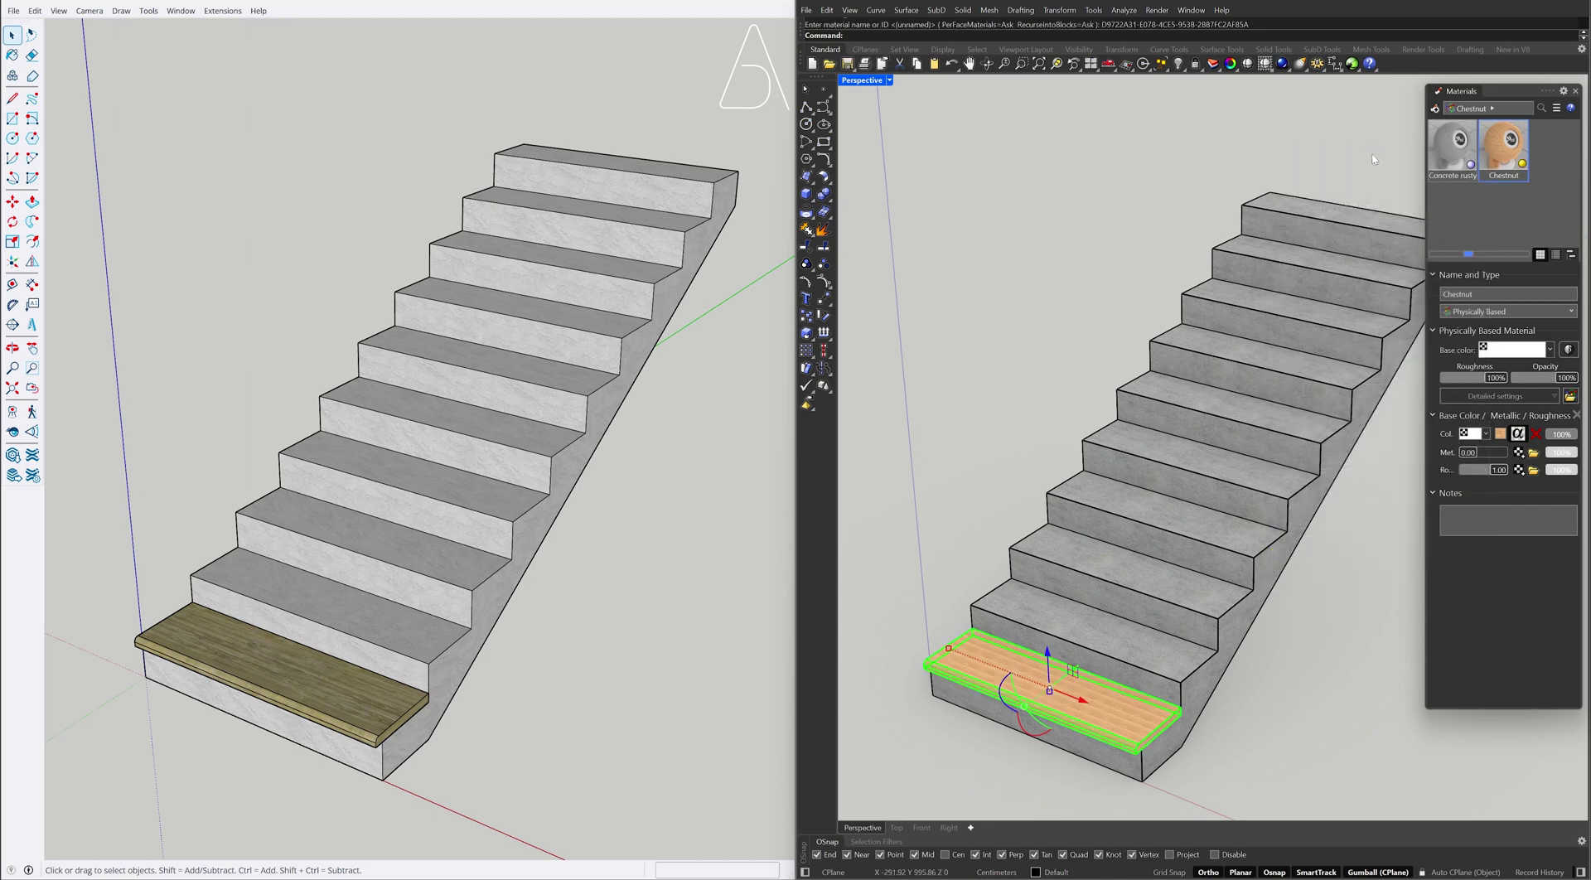
{"action": "left_click", "coordinate": [1501, 435]}
{"action": "left_click_drag", "start_coordinate": [1504, 551], "coordinate": [1485, 545]}
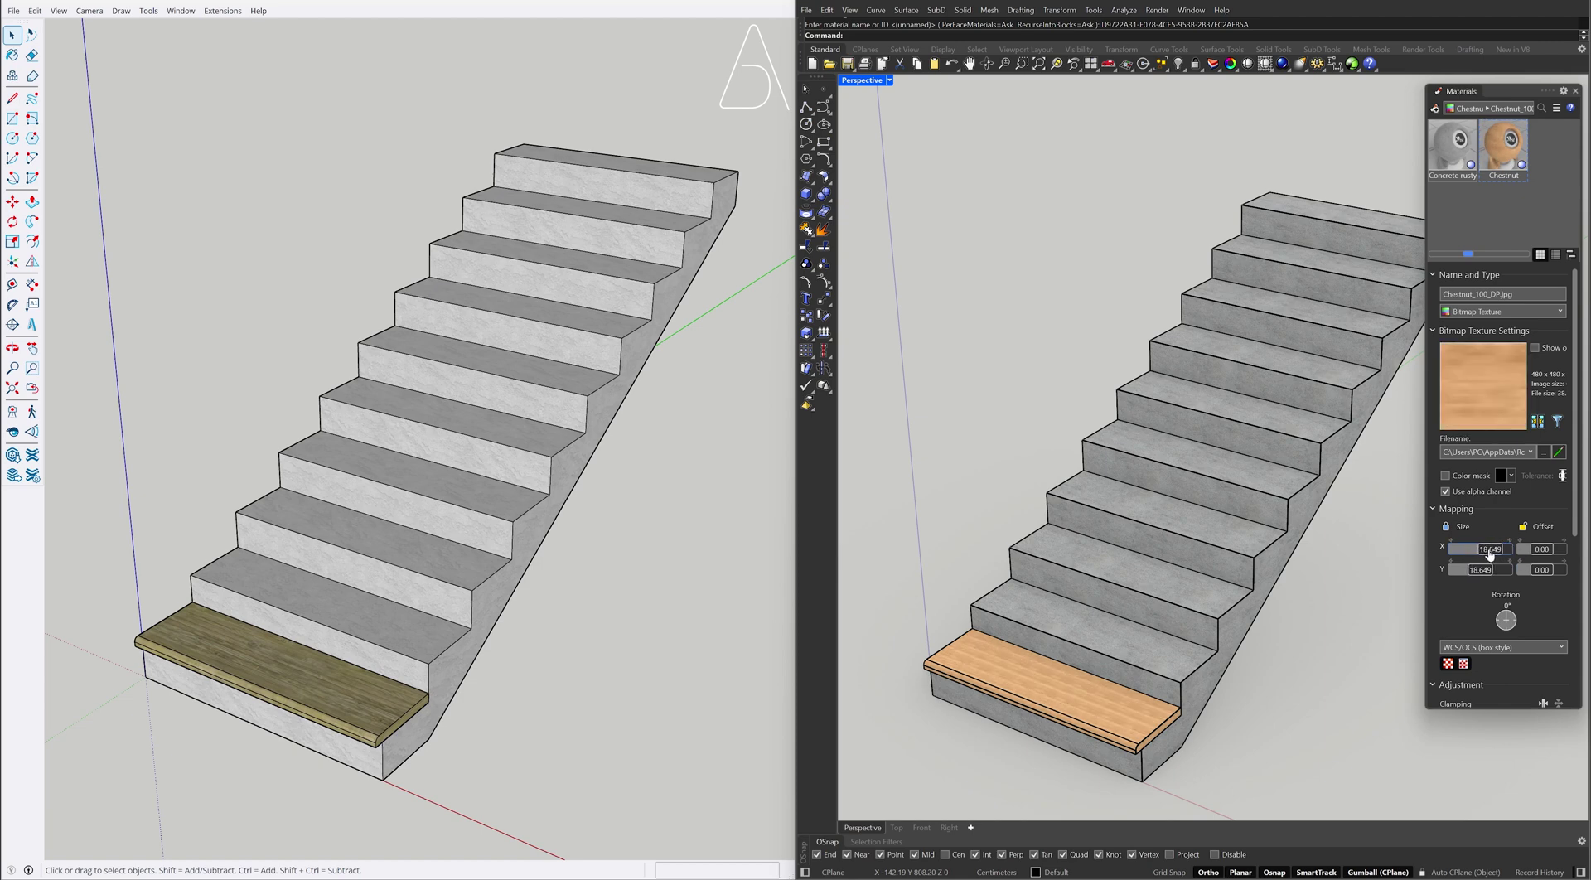
Copy the wooden bottom tread onto the second step and repeat it up all ten steps
{"action": "left_click", "coordinate": [1576, 92]}
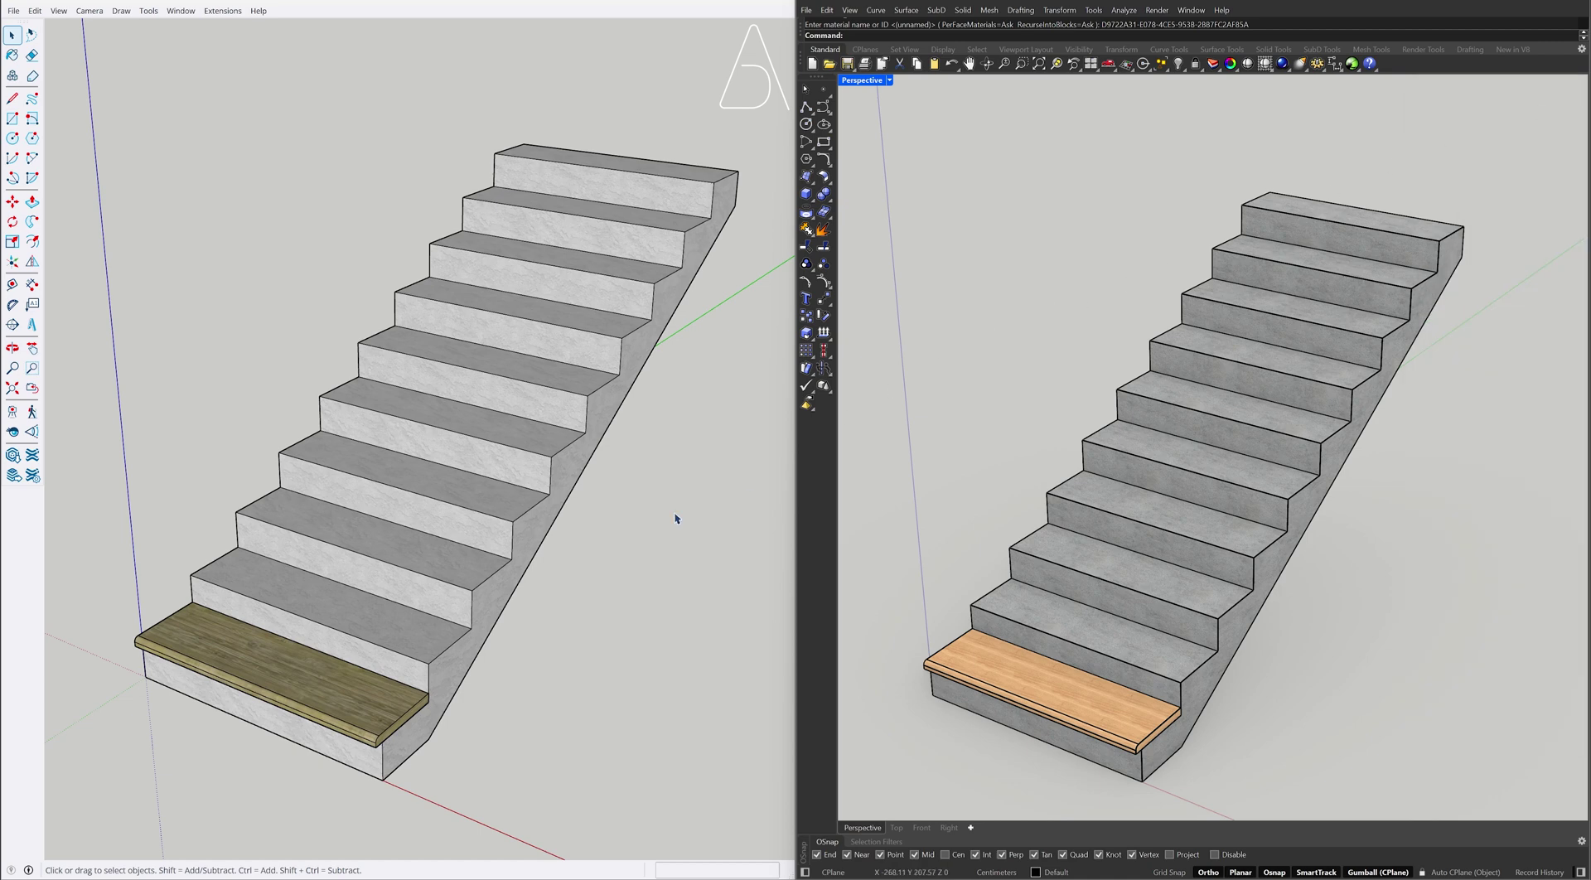
{"action": "left_click", "coordinate": [351, 693]}
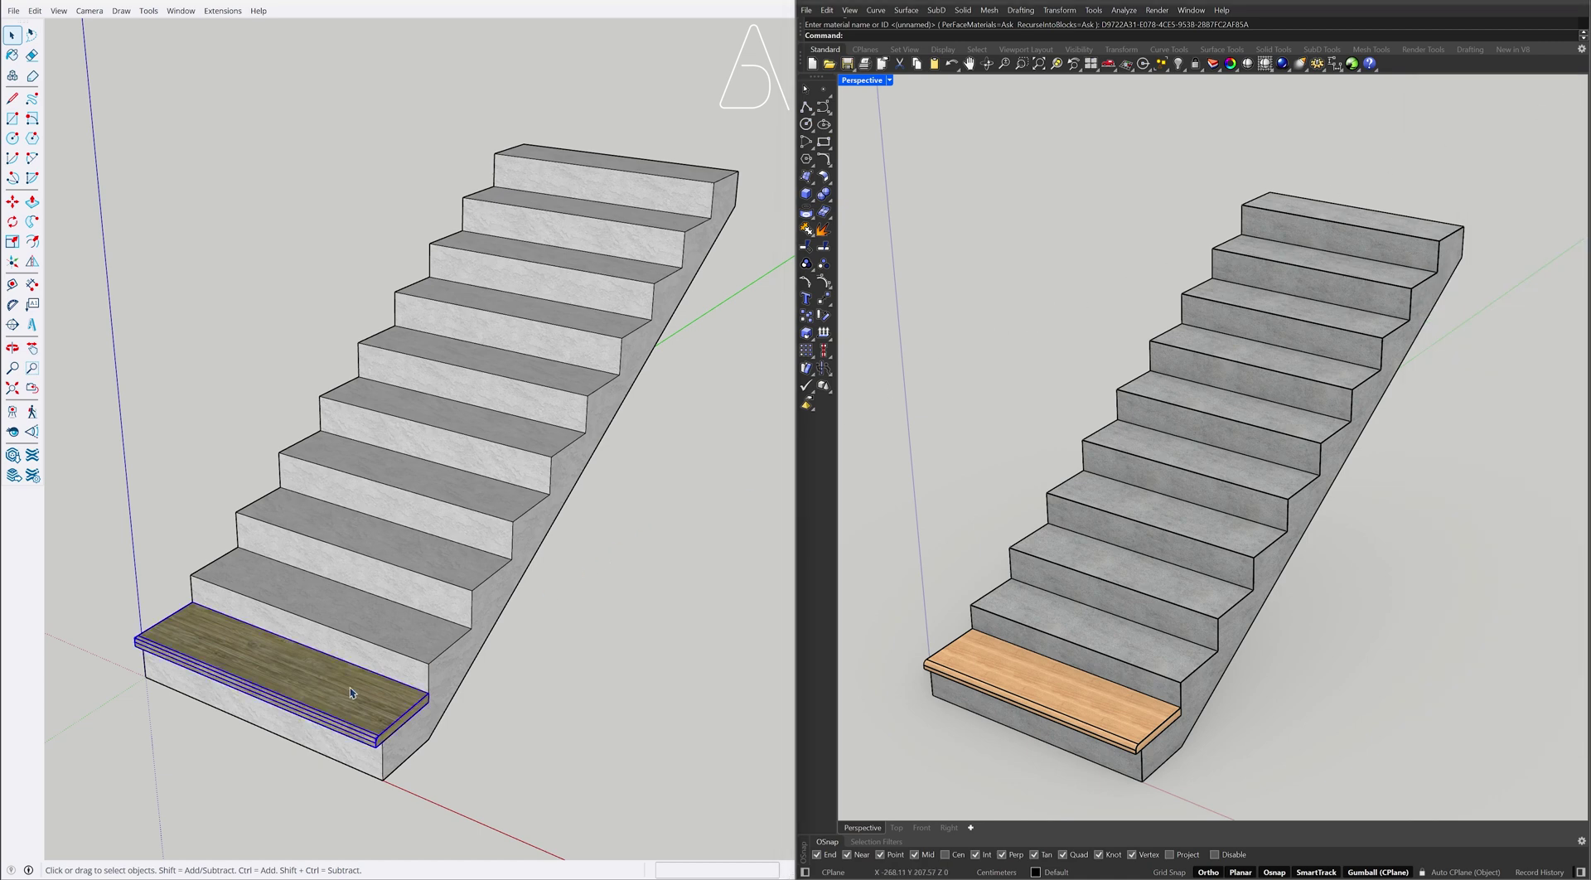
{"action": "key", "text": "m"}
{"action": "left_click", "coordinate": [428, 697]}
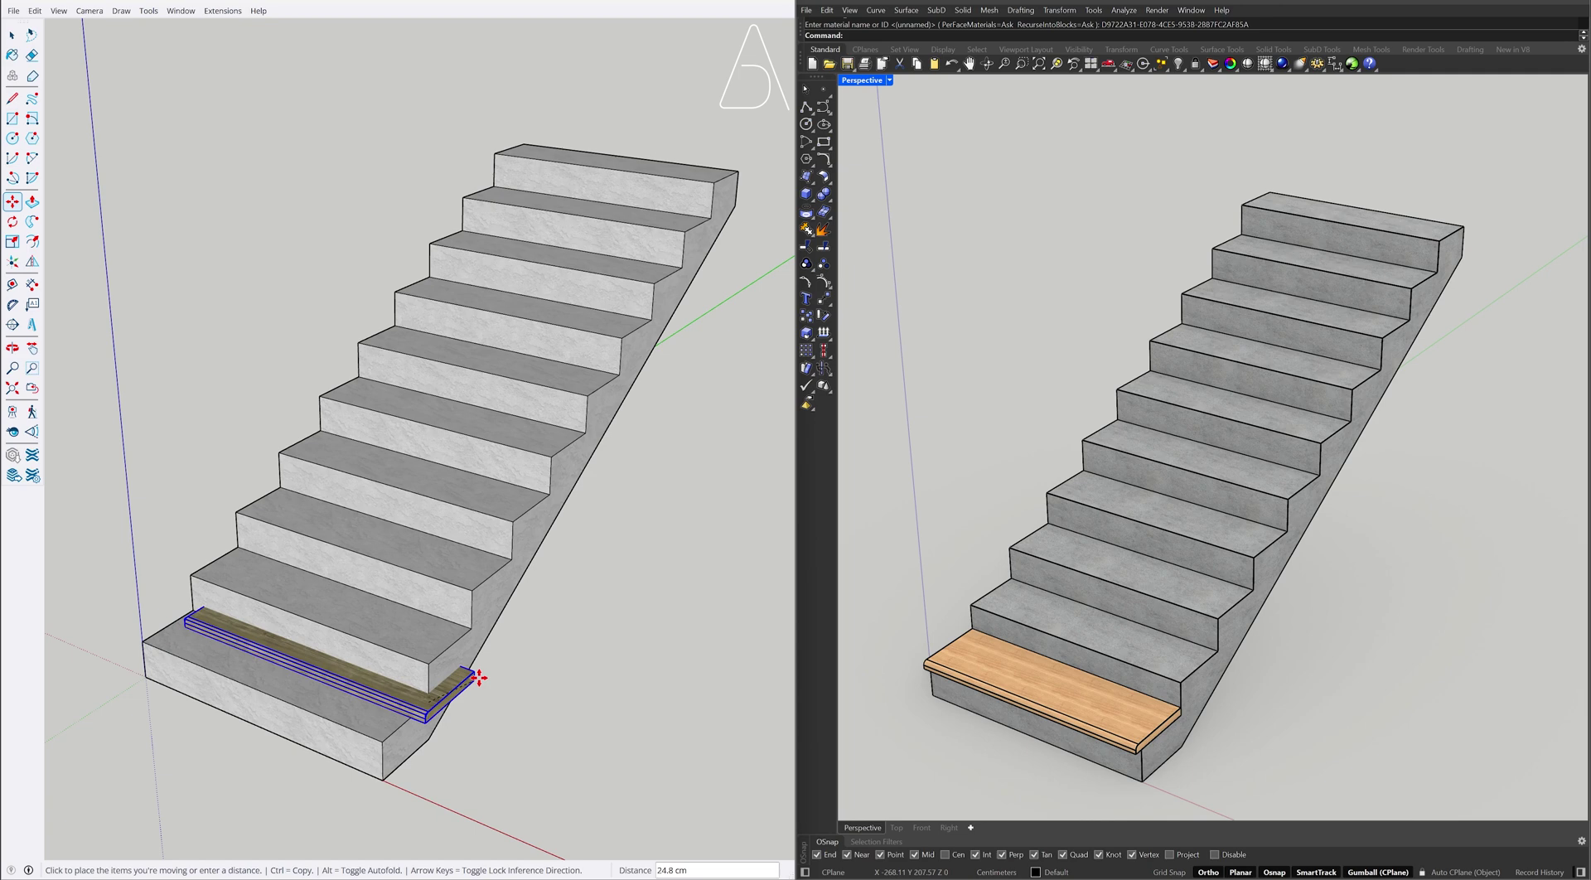
{"action": "key", "text": "ctrl"}
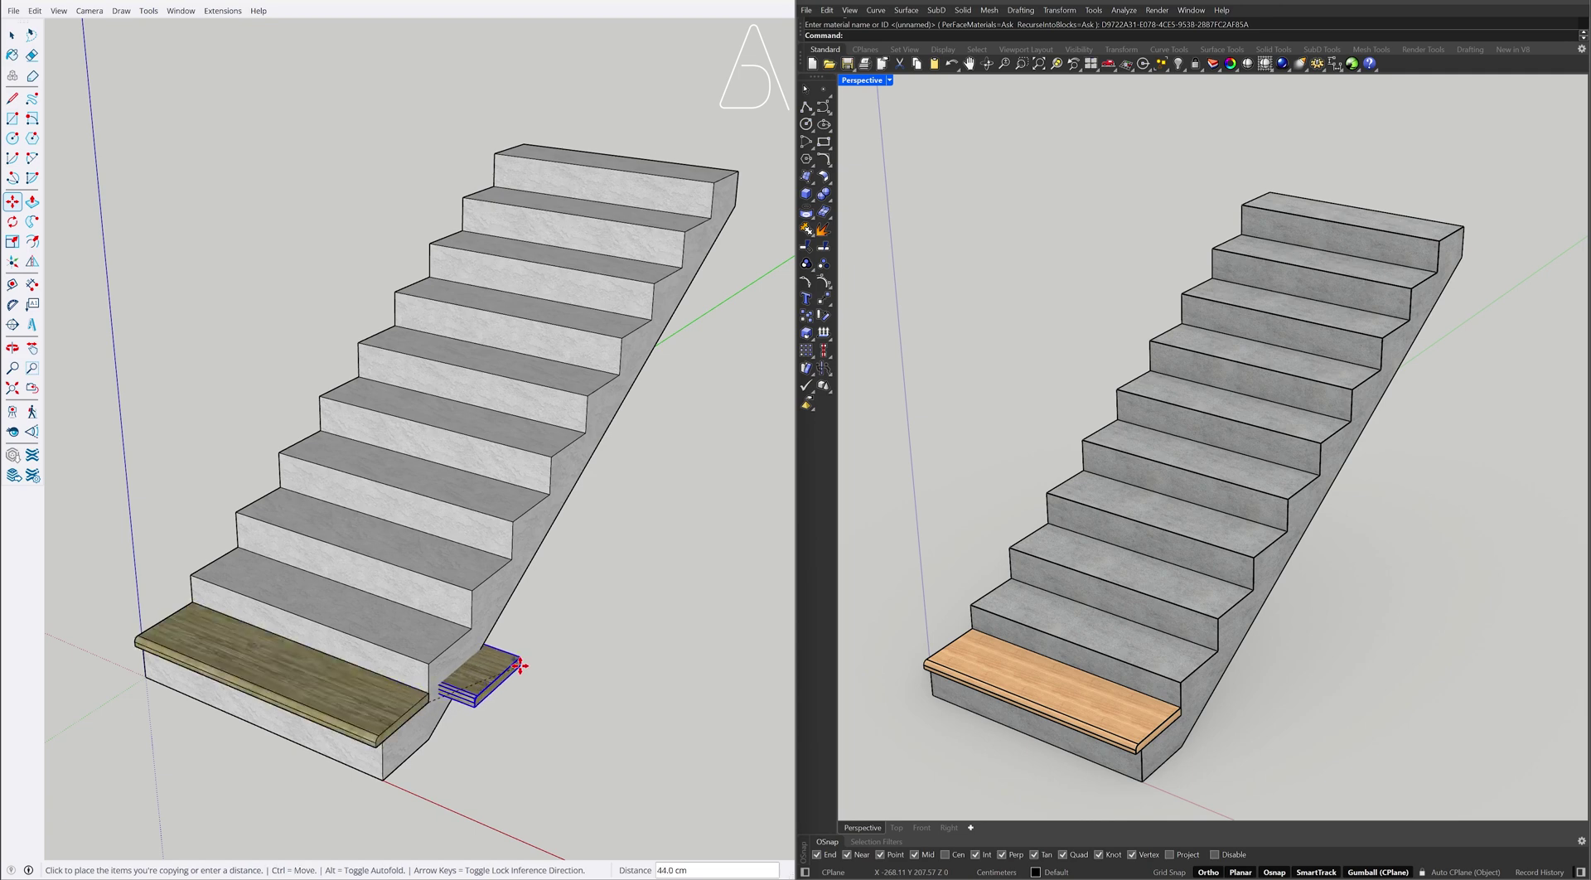
{"action": "left_click", "coordinate": [470, 632]}
{"action": "type", "text": "x9"}
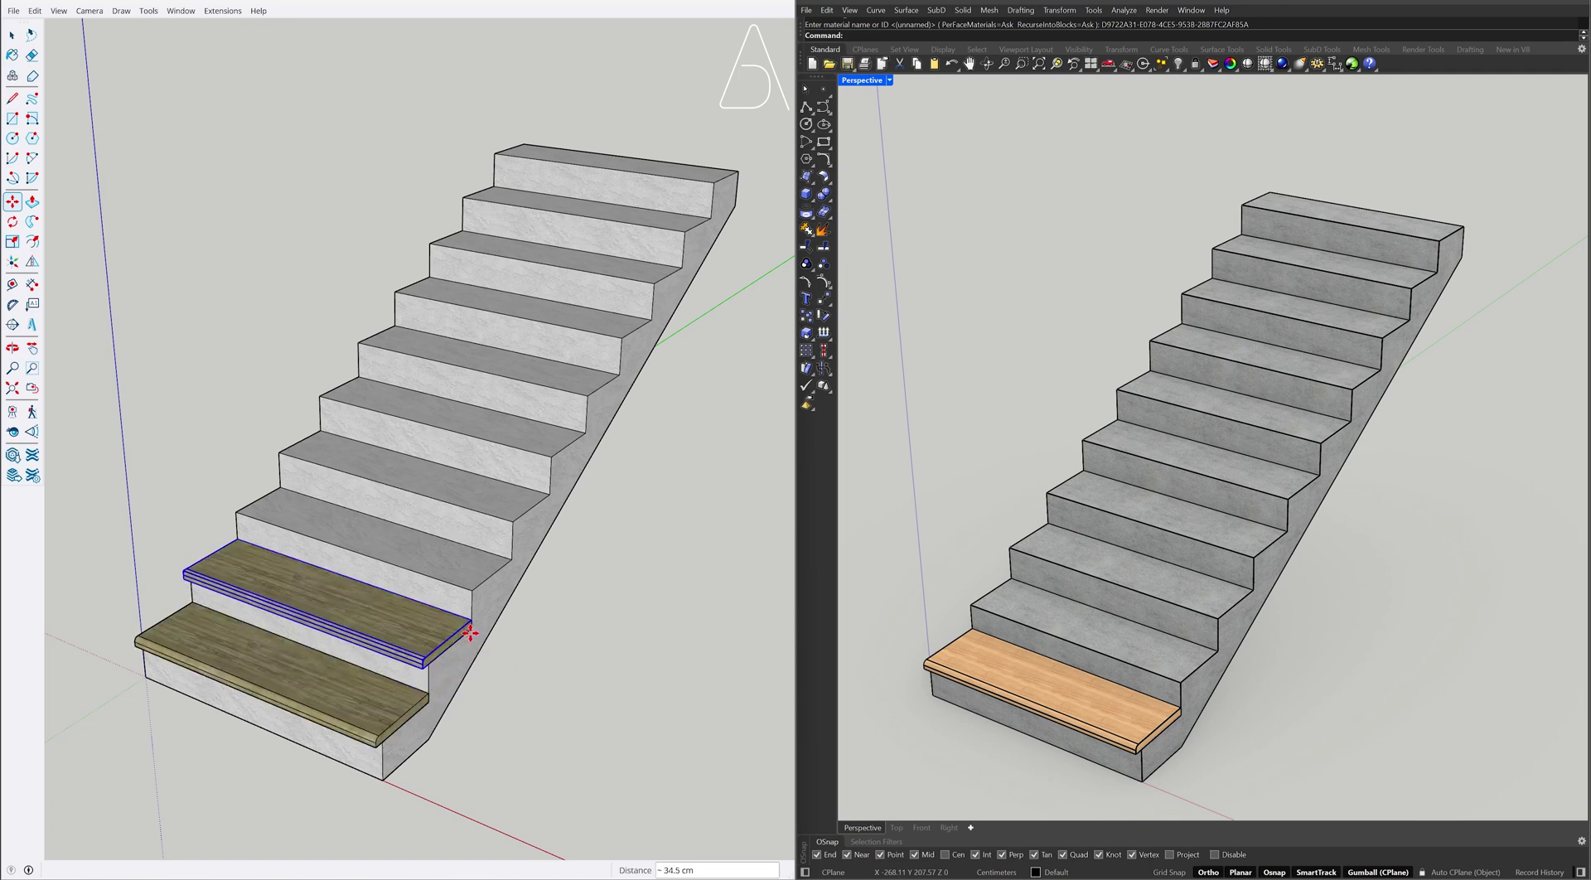
{"action": "key", "text": "Return"}
{"action": "key", "text": "space"}
{"action": "left_click", "coordinate": [508, 655]}
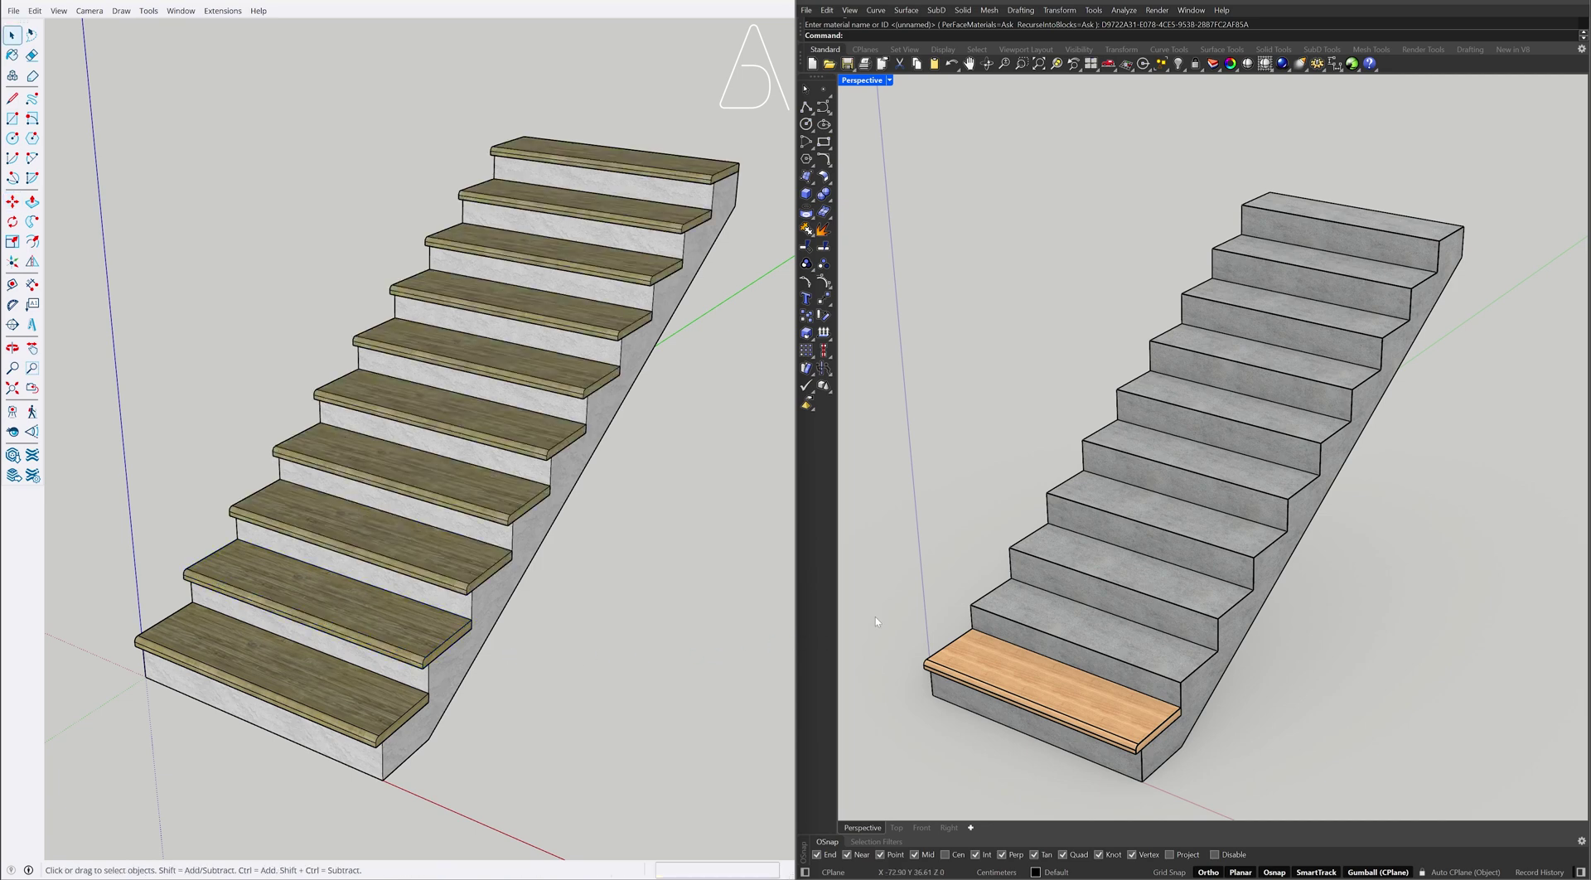
{"action": "left_click", "coordinate": [981, 666]}
Linear-array the Rhino tread into 10 copies spaced corner-to-corner up each step
{"action": "type", "text": "a"}
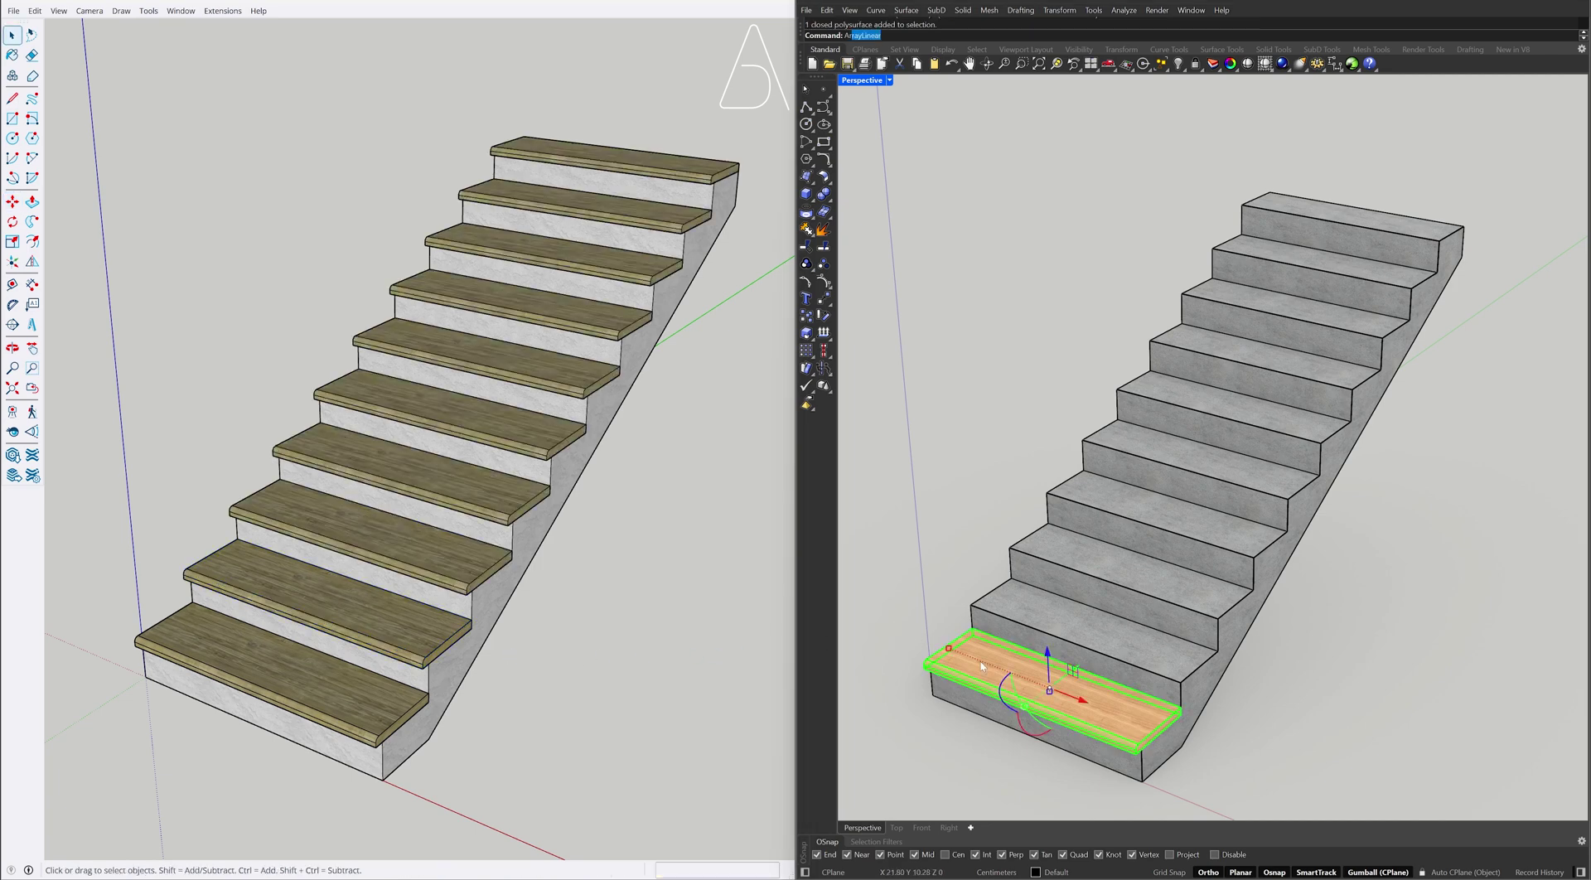
{"action": "key", "text": "Return"}
{"action": "key", "text": "Return"}
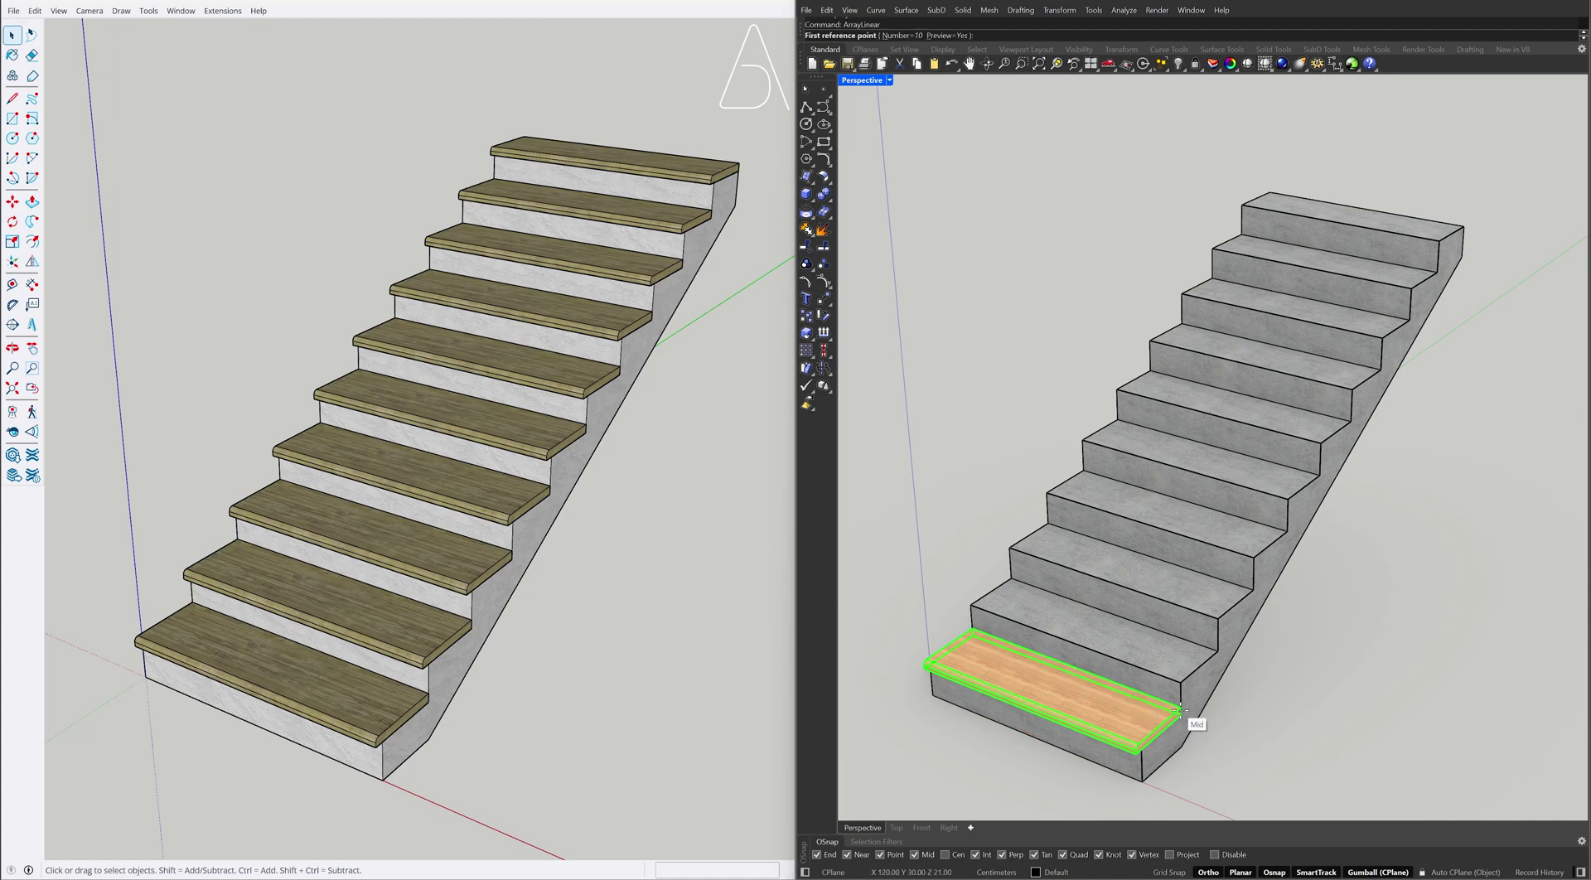
{"action": "left_click", "coordinate": [1179, 713]}
{"action": "left_click", "coordinate": [1218, 659]}
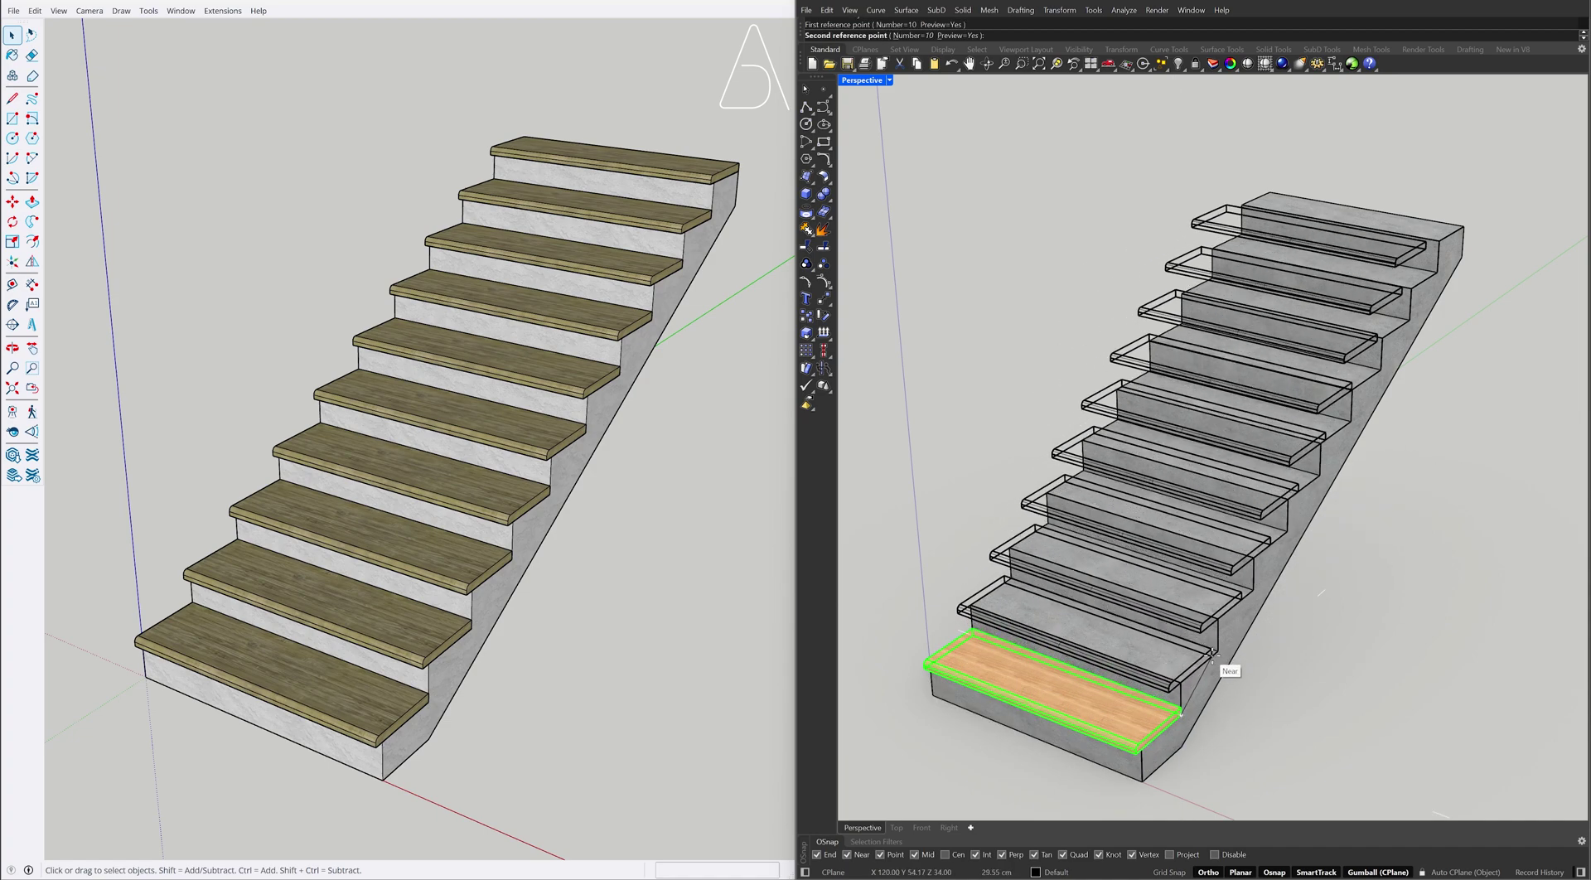
{"action": "scroll", "coordinate": [1365, 524], "scroll_direction": "down", "scroll_amount": 3}
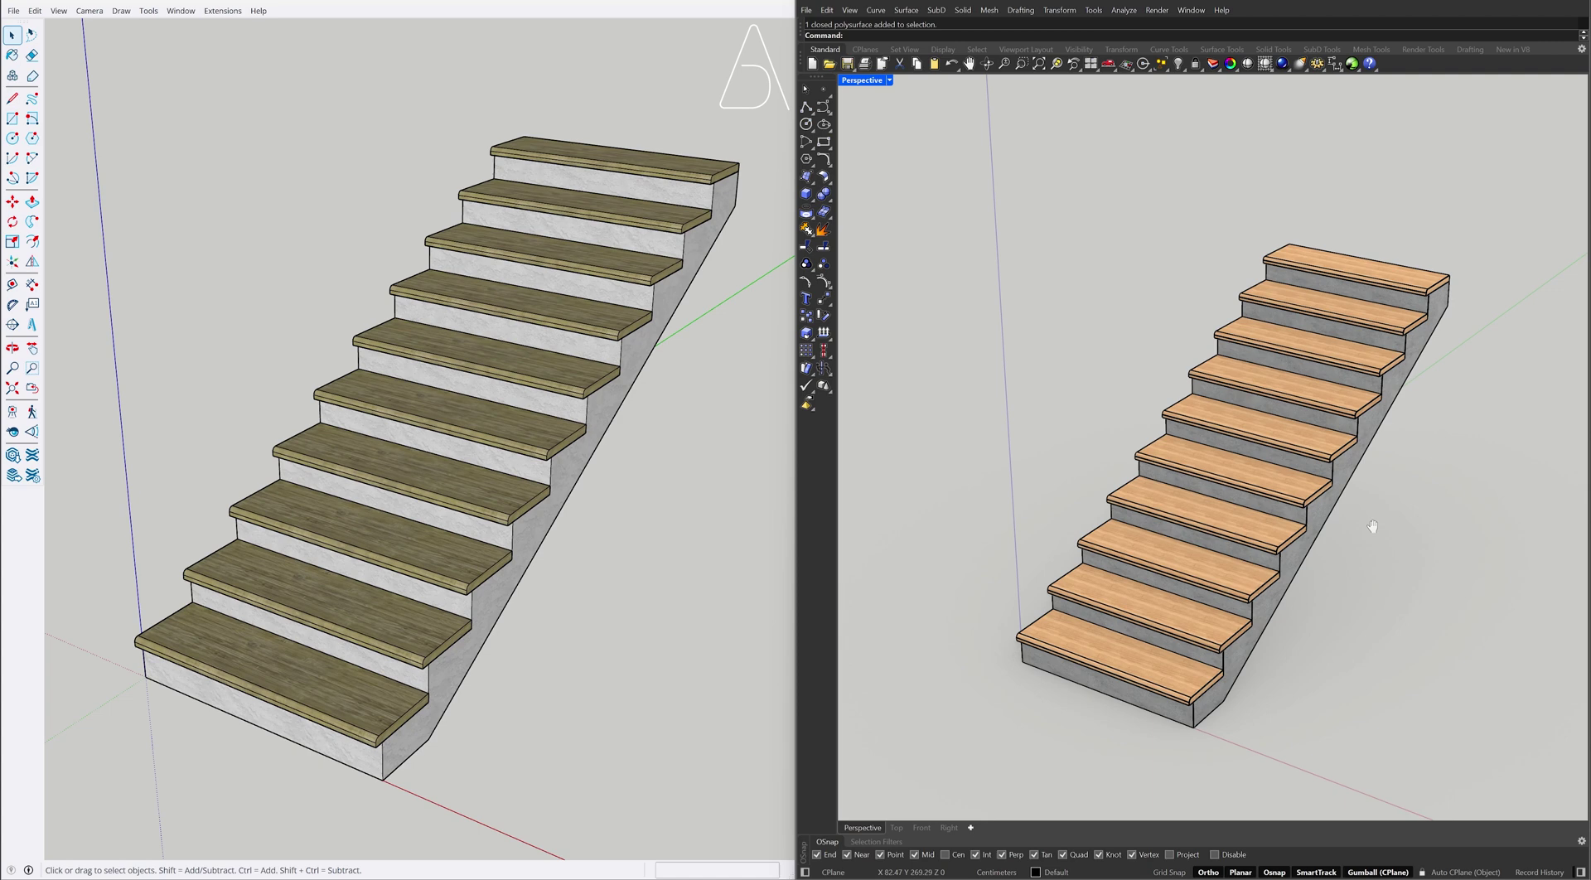
{"action": "scroll", "coordinate": [1456, 529], "scroll_direction": "down", "scroll_amount": 2}
{"action": "scroll", "coordinate": [618, 526], "scroll_direction": "down", "scroll_amount": 2}
{"action": "scroll", "coordinate": [667, 564], "scroll_direction": "down", "scroll_amount": 2}
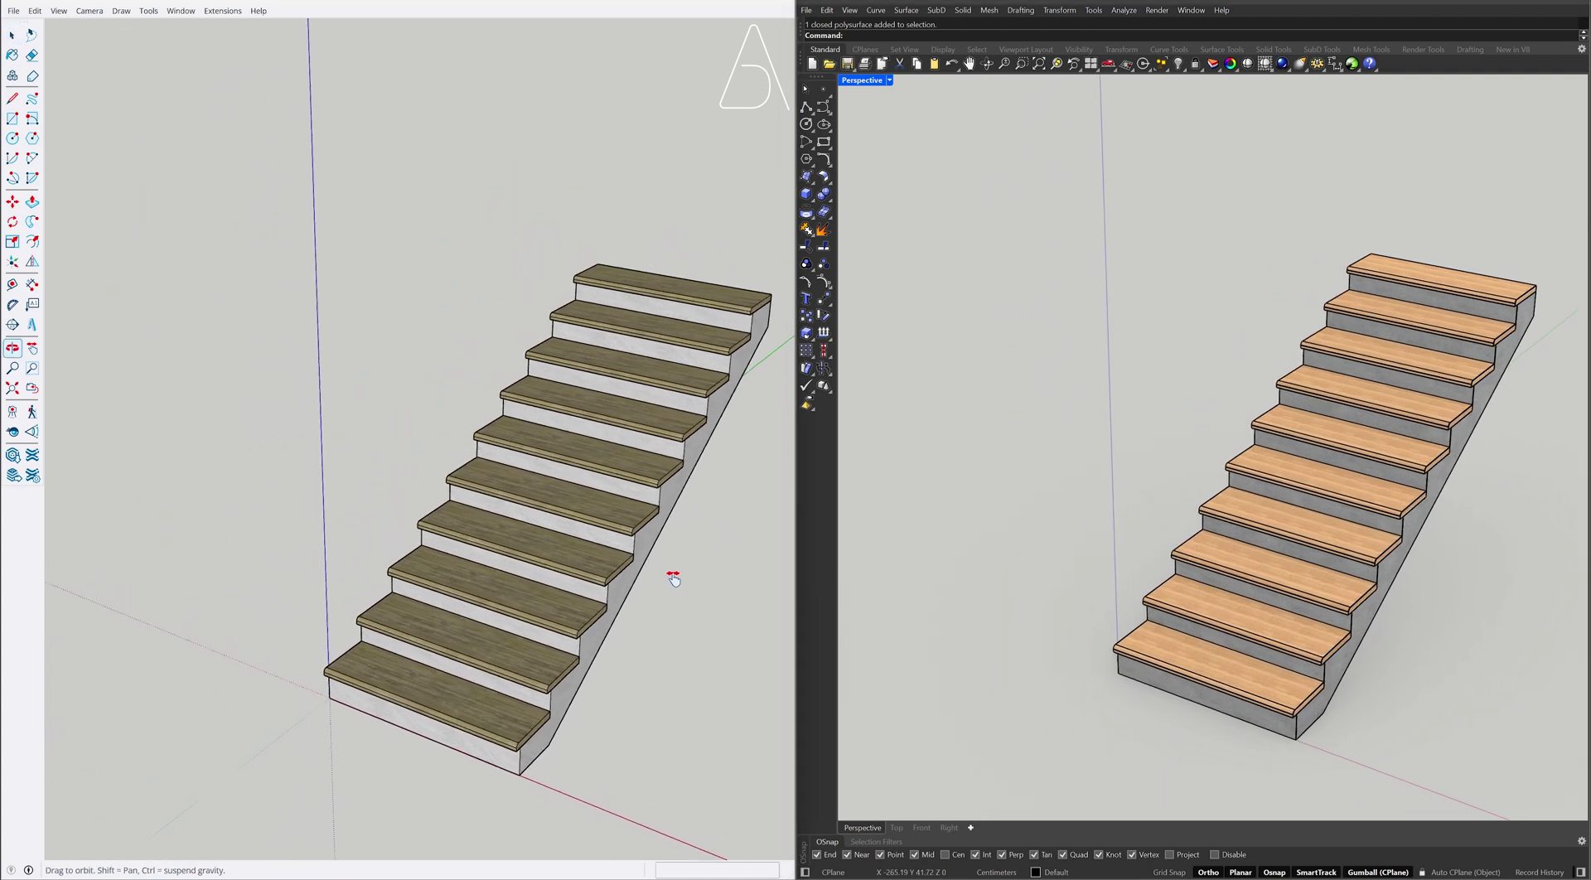
Rotate-copy the whole SketchUp staircase 180° to create the opposite-running second flight
{"action": "left_click_drag", "start_coordinate": [283, 701], "coordinate": [283, 702]}
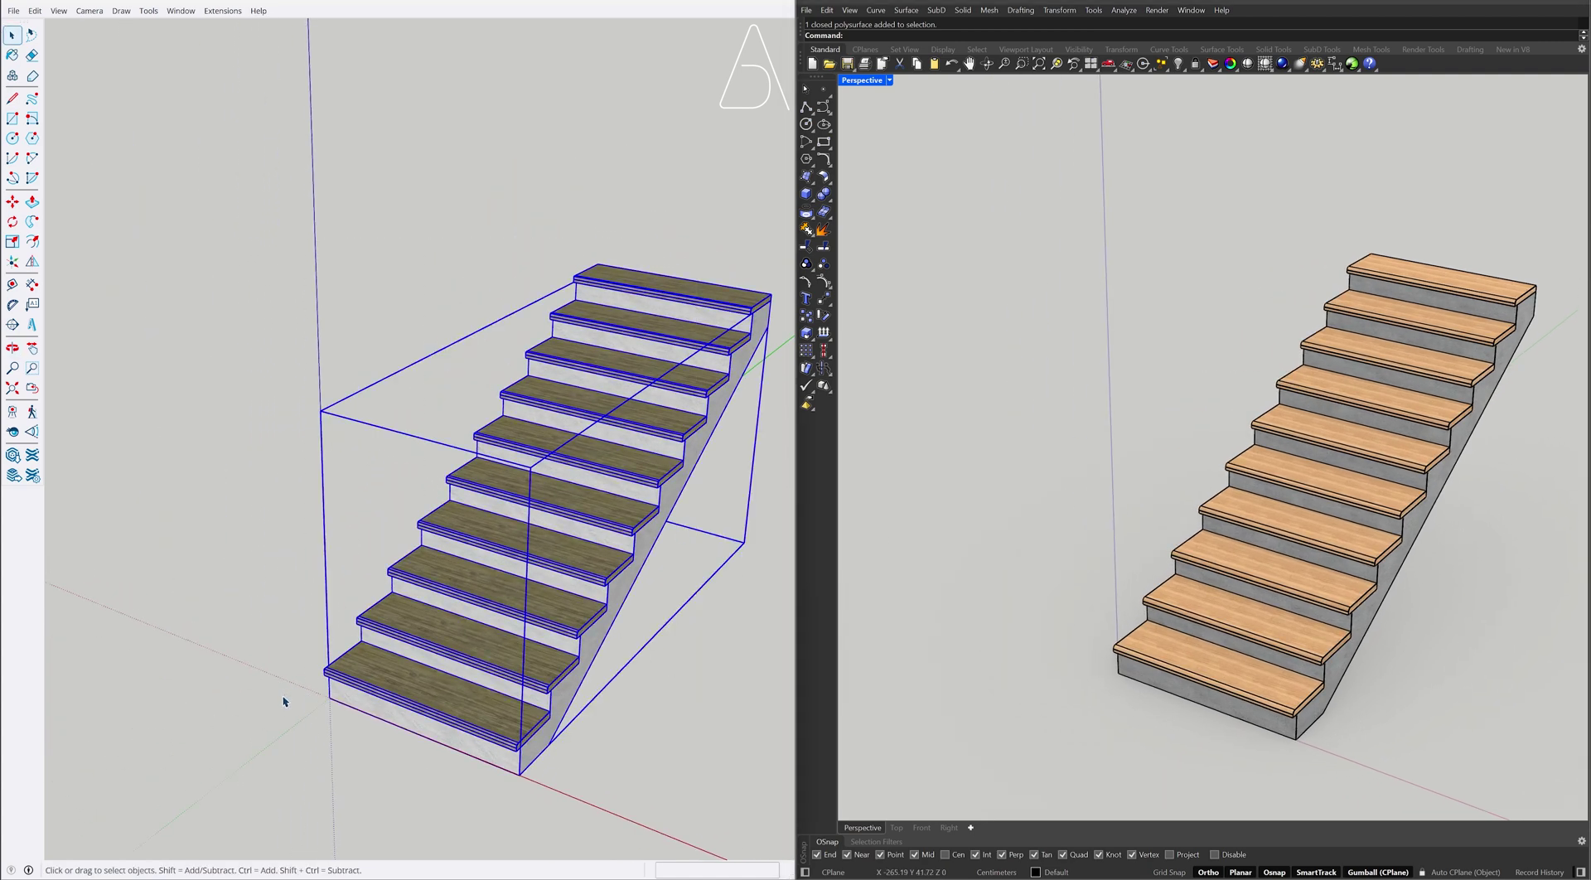
{"action": "key", "text": "q"}
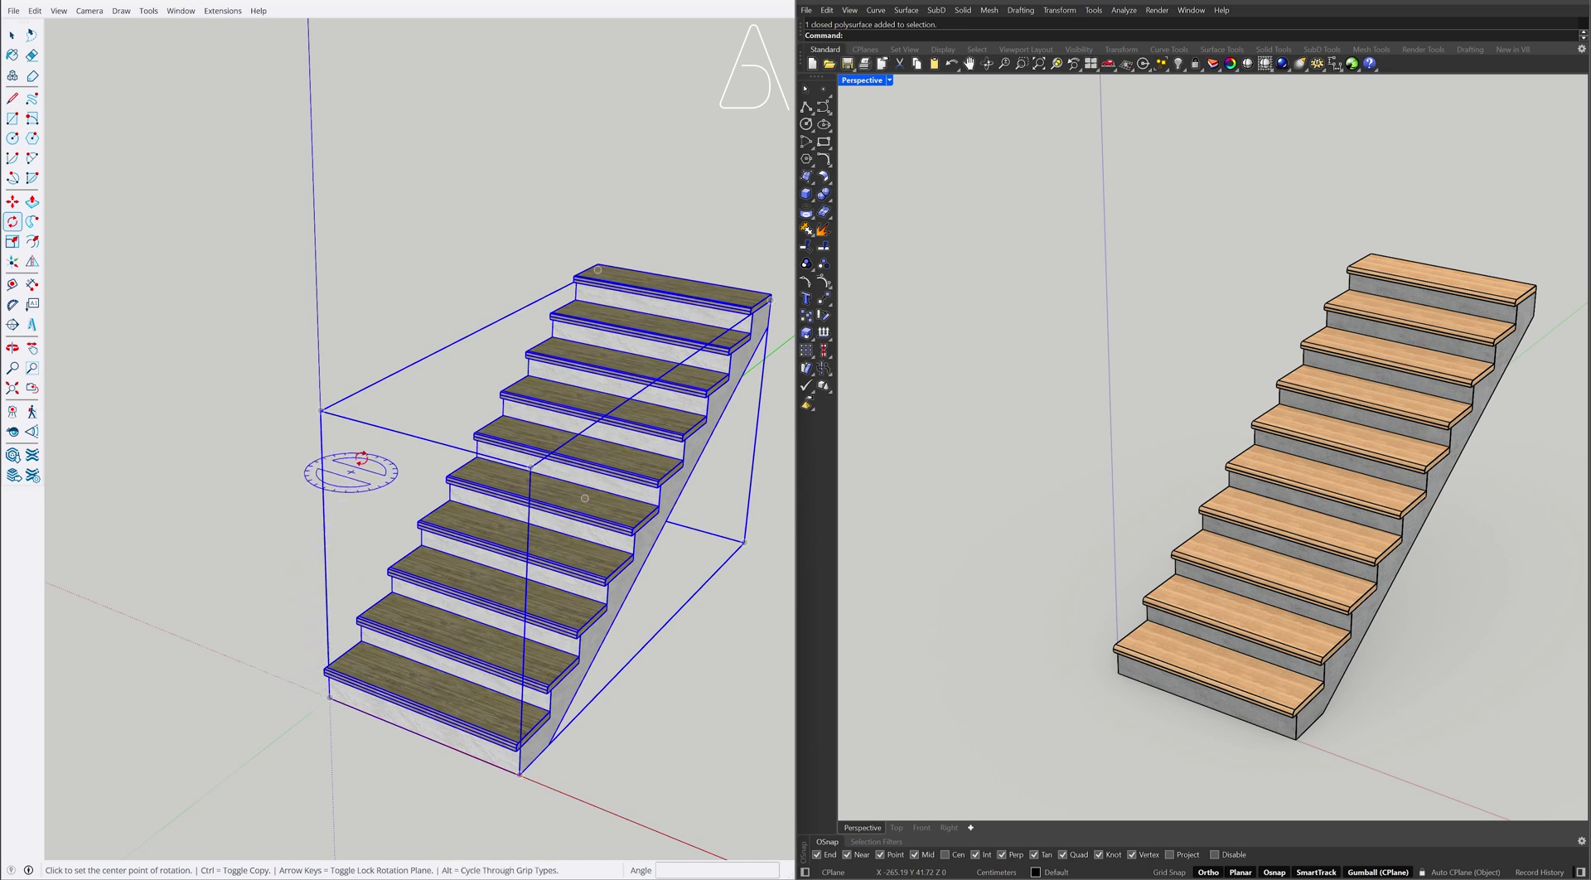
{"action": "left_click", "coordinate": [462, 465]}
{"action": "left_click", "coordinate": [509, 479]}
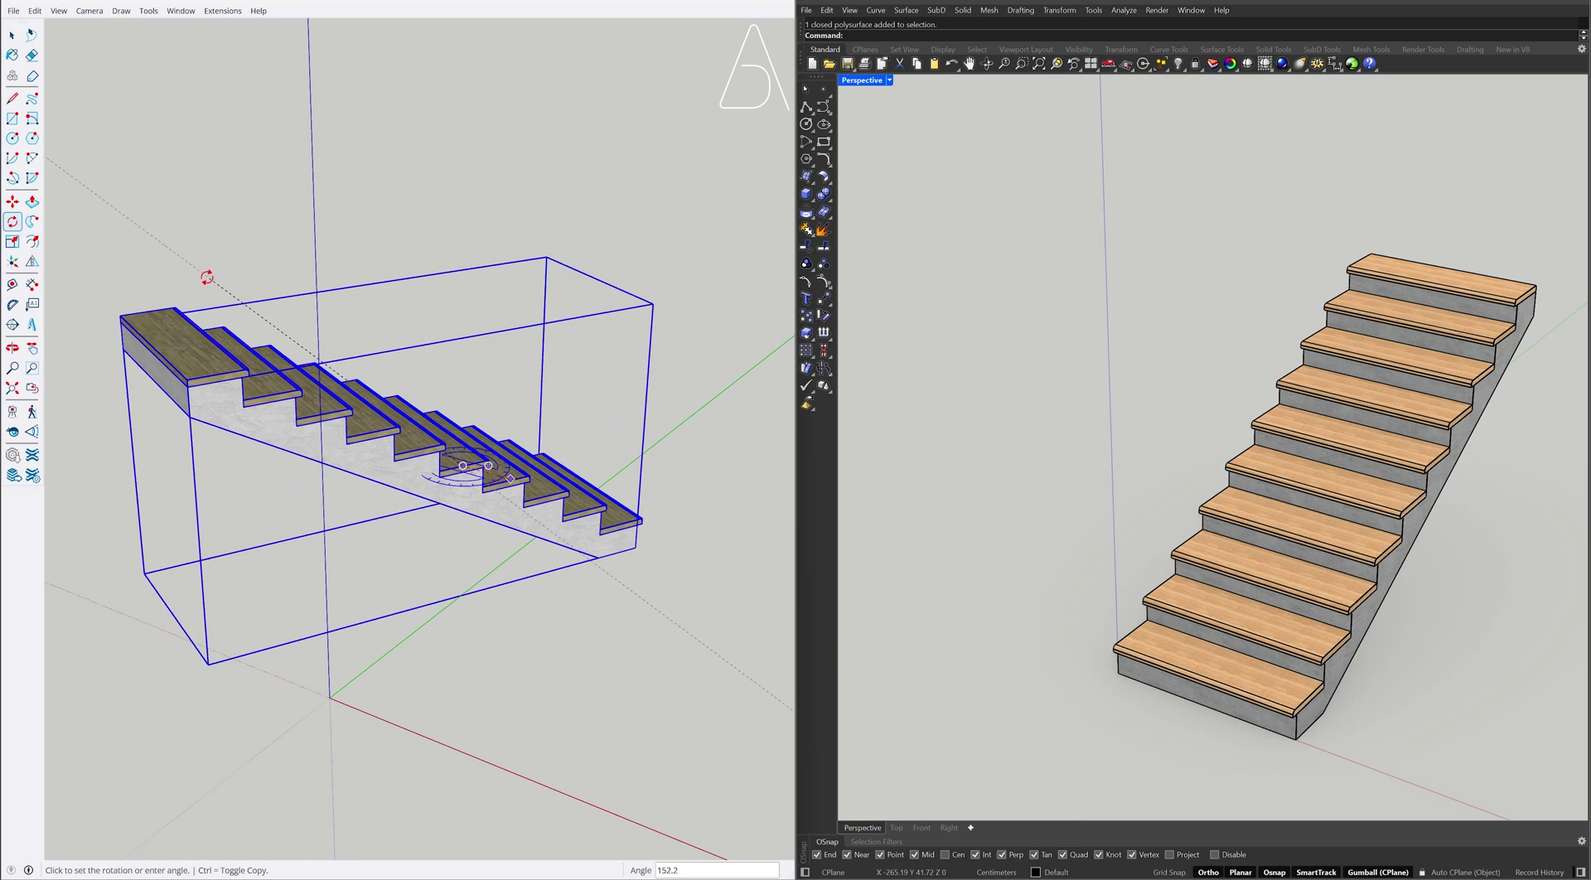
{"action": "key", "text": "ctrl"}
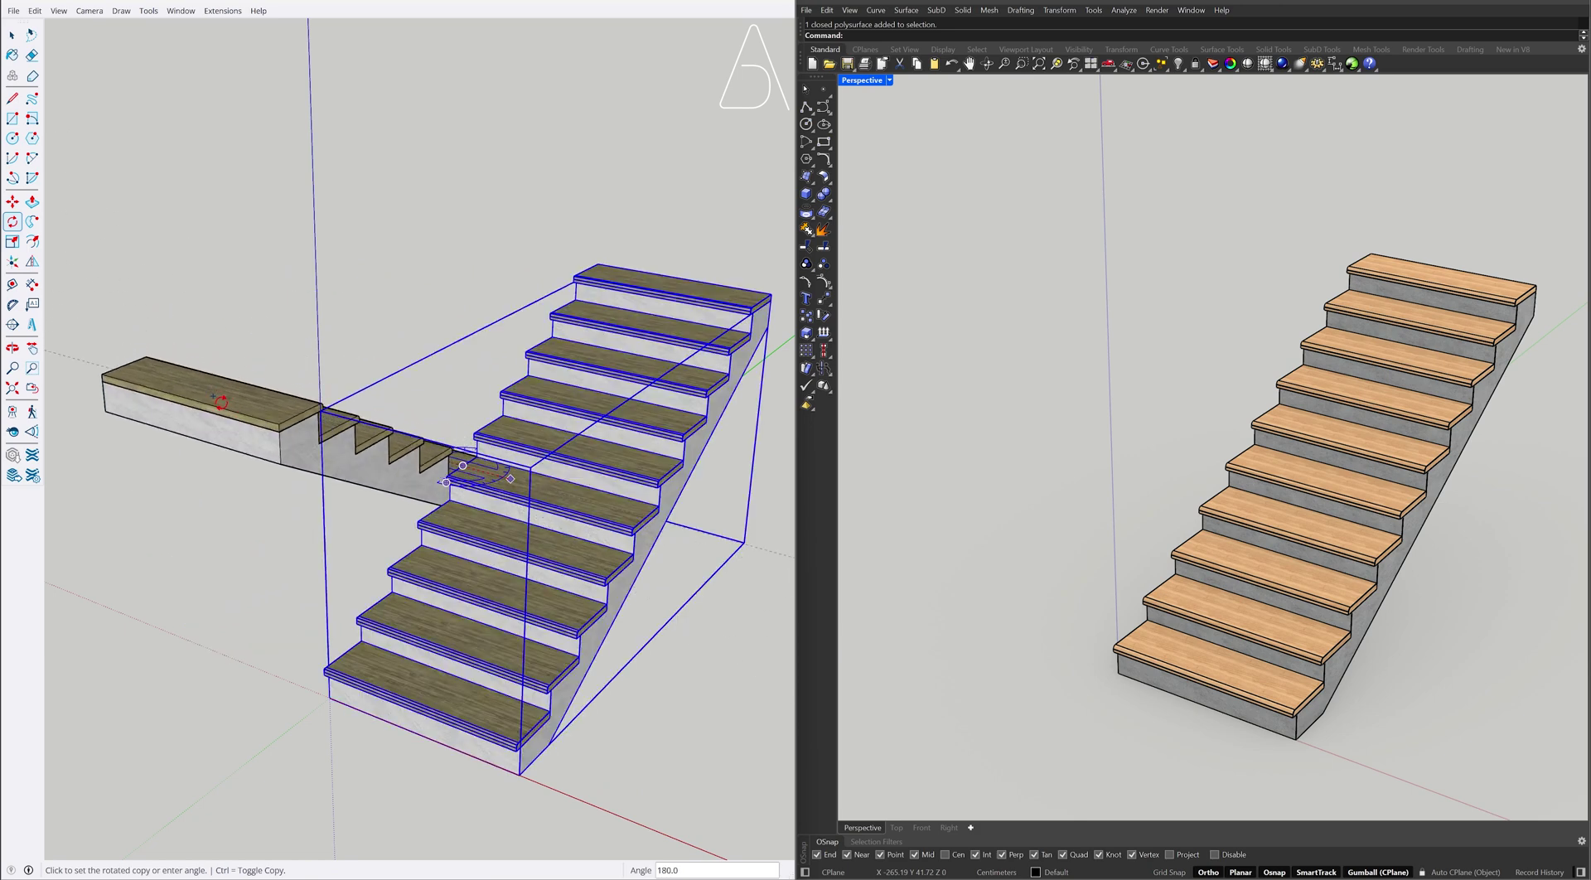
{"action": "left_click", "coordinate": [219, 402]}
{"action": "key", "text": "space"}
{"action": "left_click", "coordinate": [746, 525]}
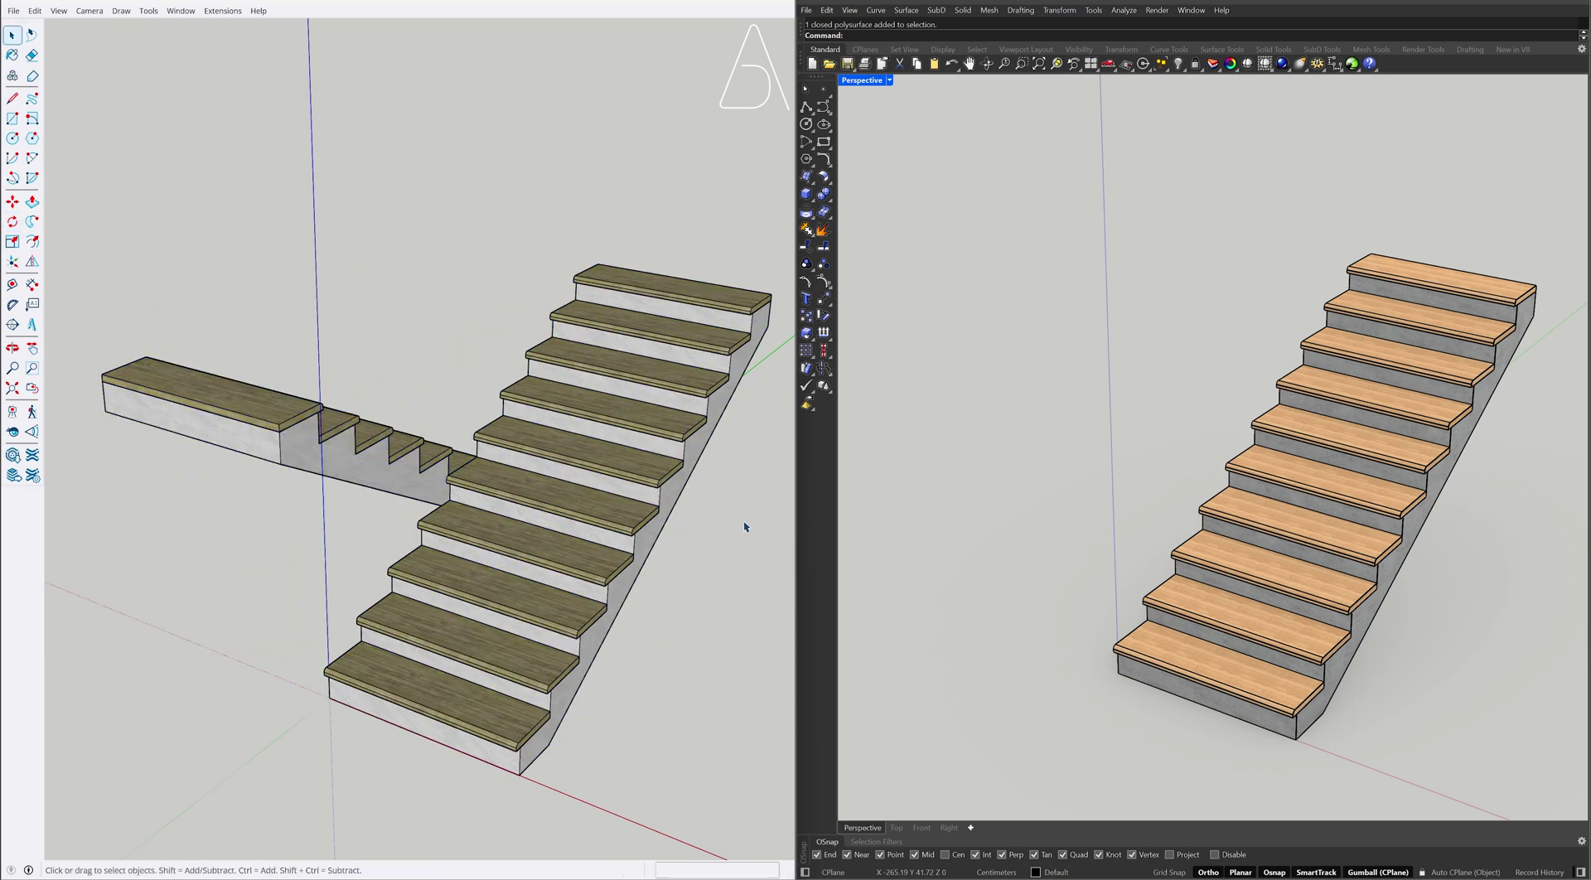
Duplicate all stair pieces rotated 180° and slide the copy left along X
{"action": "left_click_drag", "start_coordinate": [1452, 234], "coordinate": [1178, 654]}
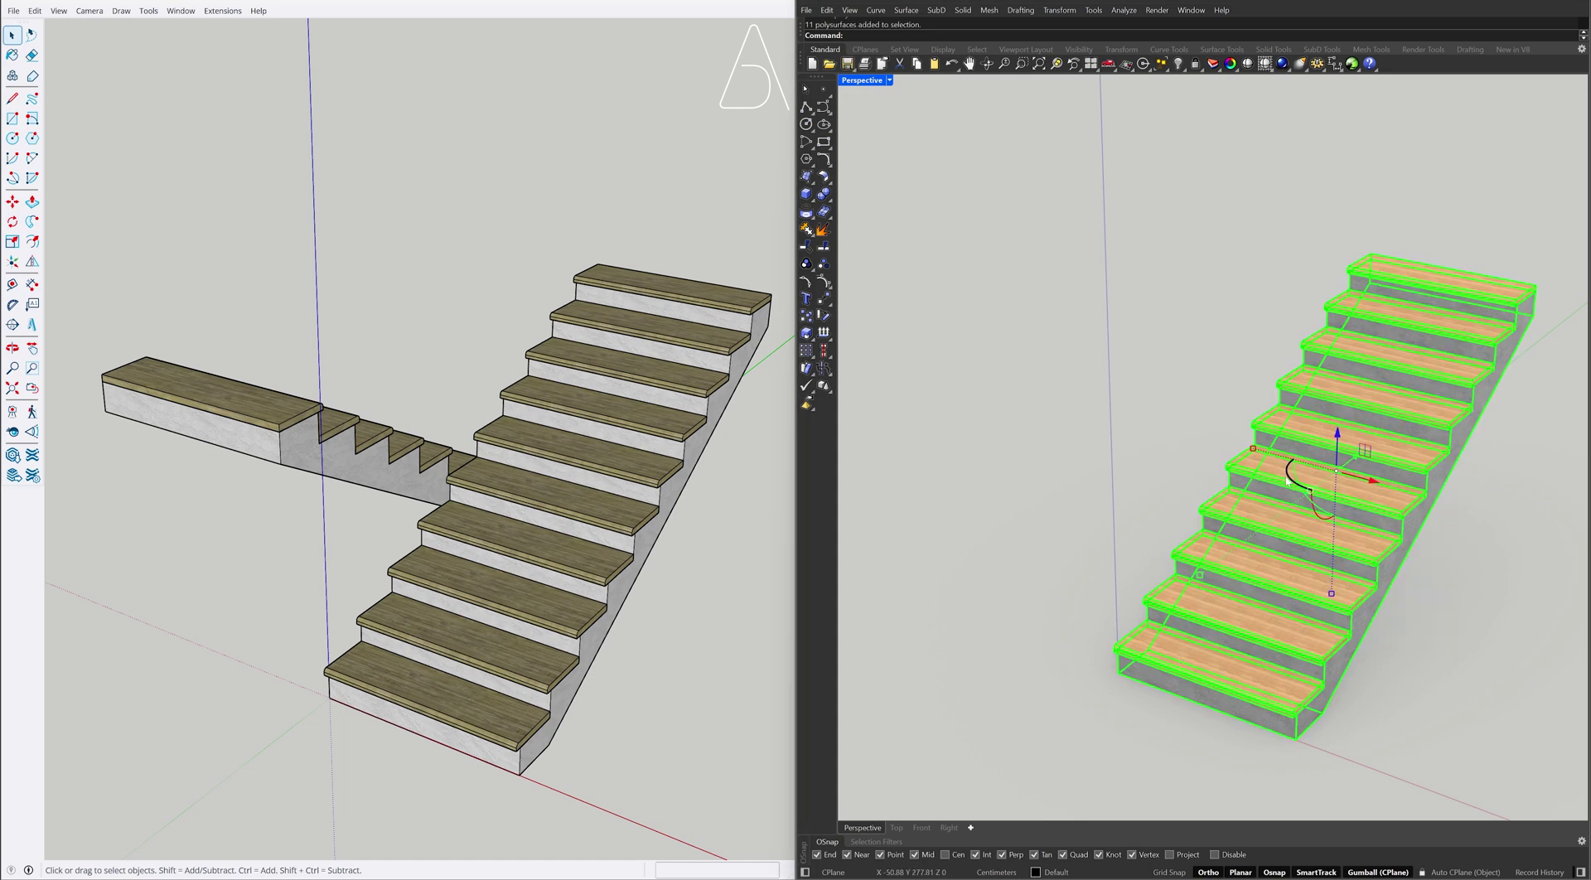
{"action": "mouse_move", "coordinate": [1288, 479]}
{"action": "left_mouse_down"}
{"action": "mouse_move", "coordinate": [1415, 491]}
{"action": "mouse_move", "coordinate": [1443, 470]}
{"action": "left_mouse_up"}
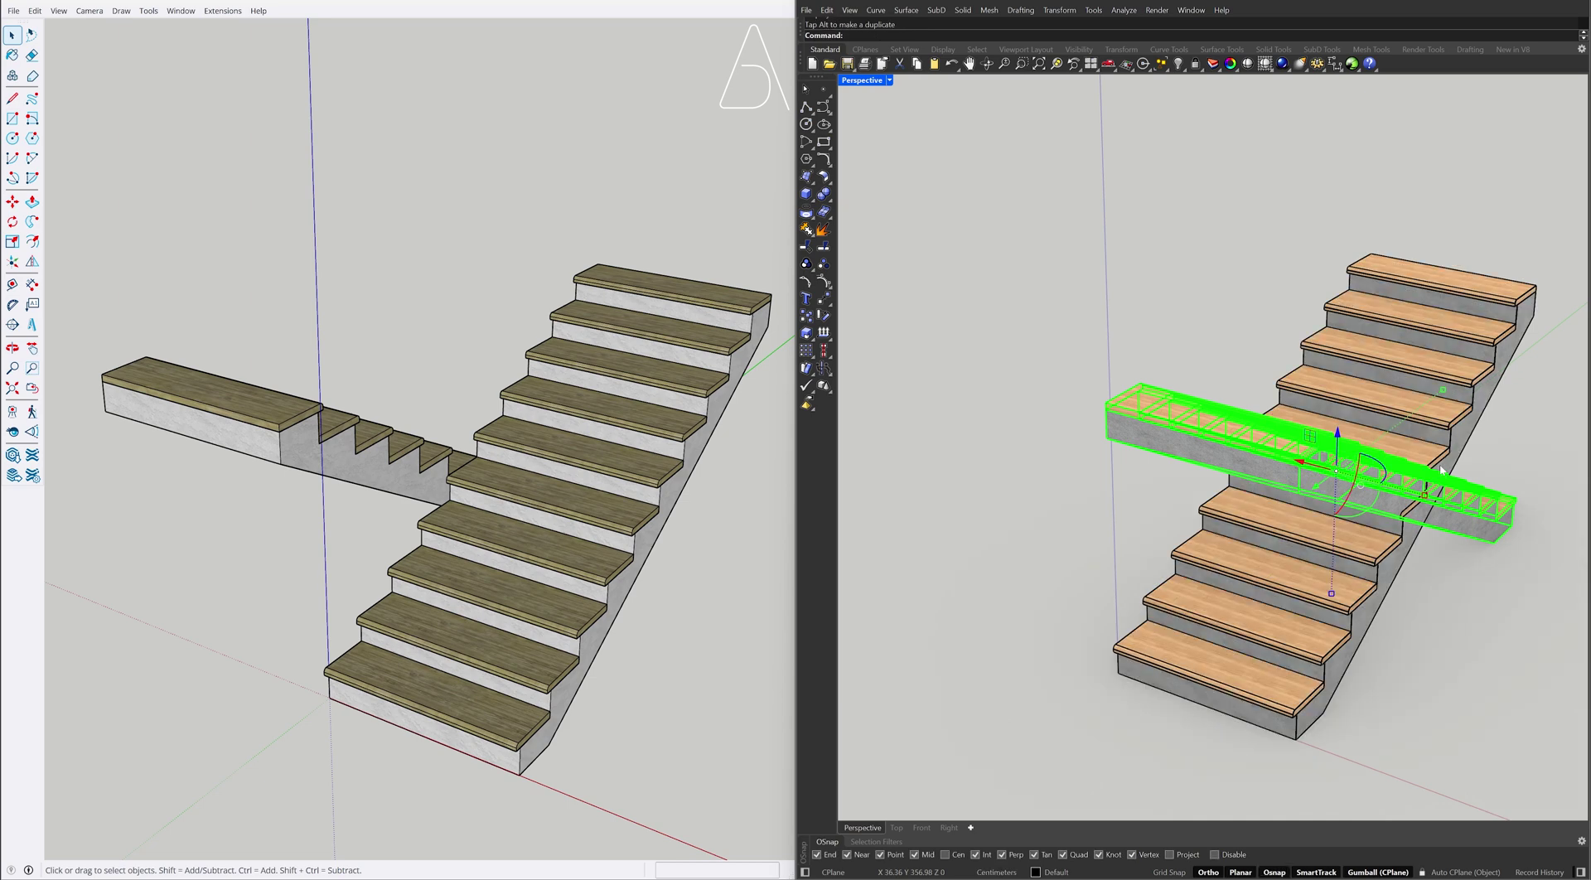
{"action": "left_click_drag", "start_coordinate": [1303, 464], "coordinate": [1051, 411]}
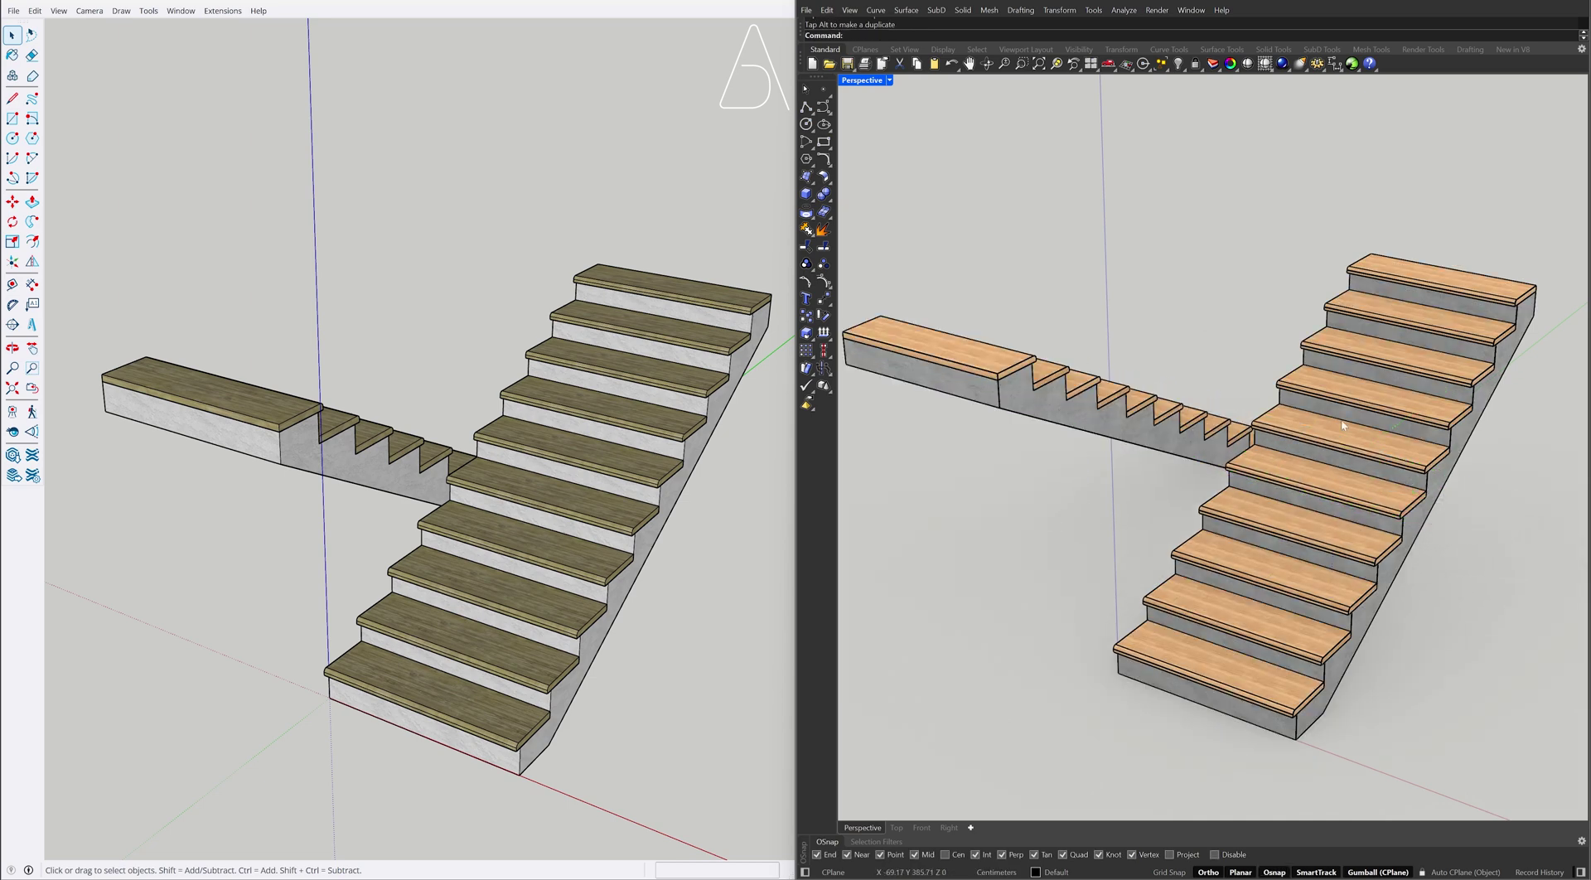
In SketchUp, move the original flight from its bottom corner to the landing corner
{"action": "right_click_drag", "start_coordinate": [1344, 425], "coordinate": [1201, 375]}
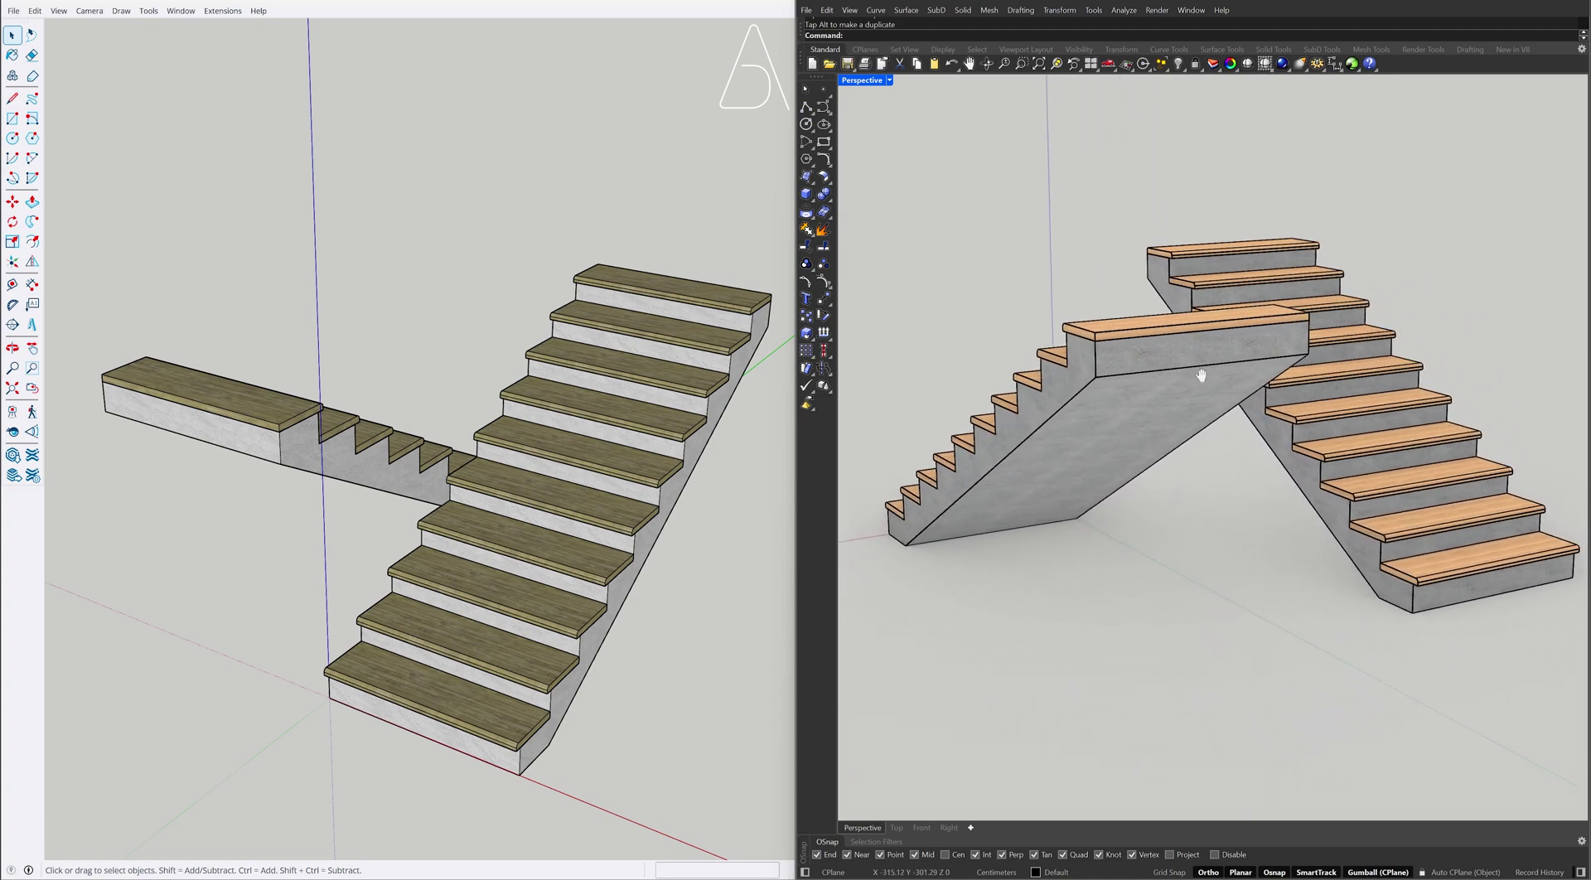
{"action": "mouse_move", "coordinate": [580, 431]}
{"action": "middle_mouse_down"}
{"action": "mouse_move", "coordinate": [320, 462]}
{"action": "mouse_move", "coordinate": [5, 265]}
{"action": "mouse_move", "coordinate": [397, 483]}
{"action": "mouse_move", "coordinate": [256, 550]}
{"action": "mouse_move", "coordinate": [388, 549]}
{"action": "middle_mouse_up"}
{"action": "left_click_drag", "start_coordinate": [527, 699], "coordinate": [524, 708]}
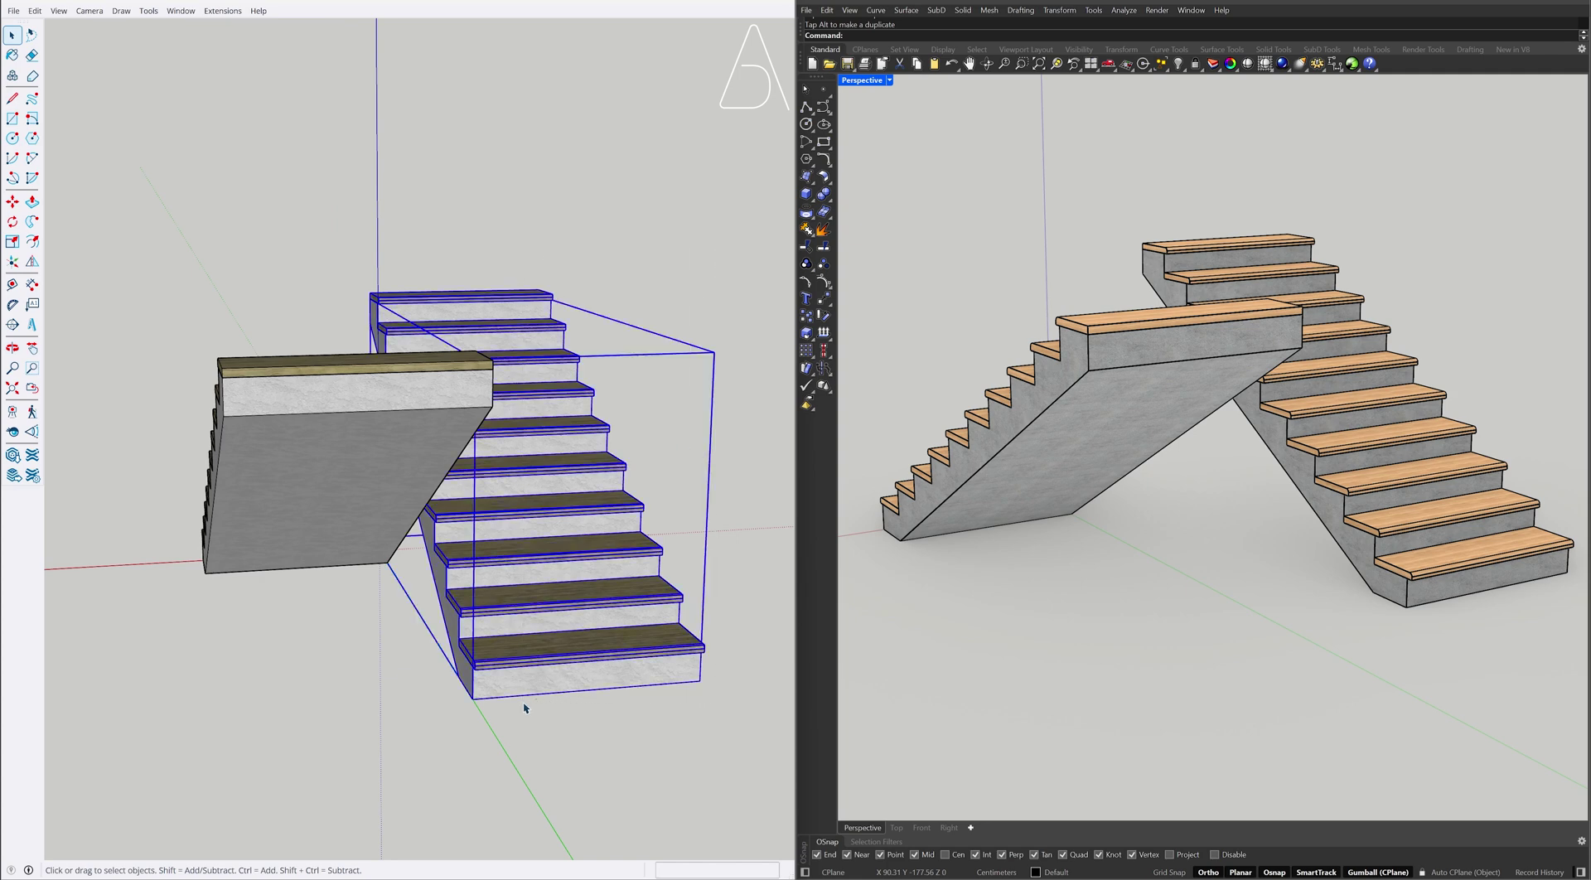
{"action": "key", "text": "m"}
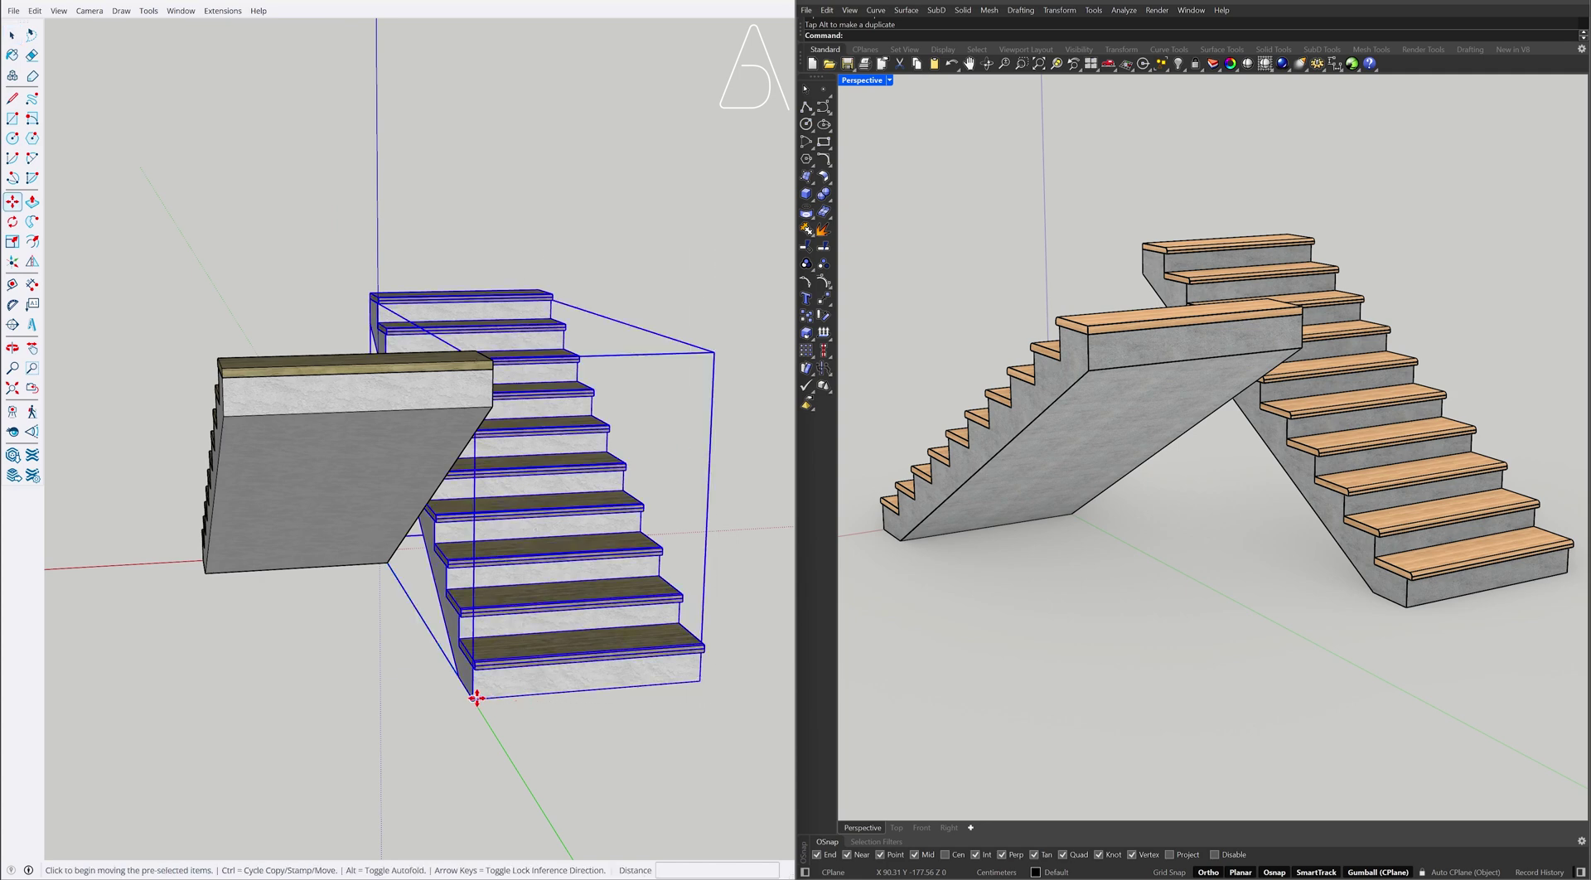
{"action": "left_click", "coordinate": [473, 698]}
{"action": "left_click", "coordinate": [493, 406]}
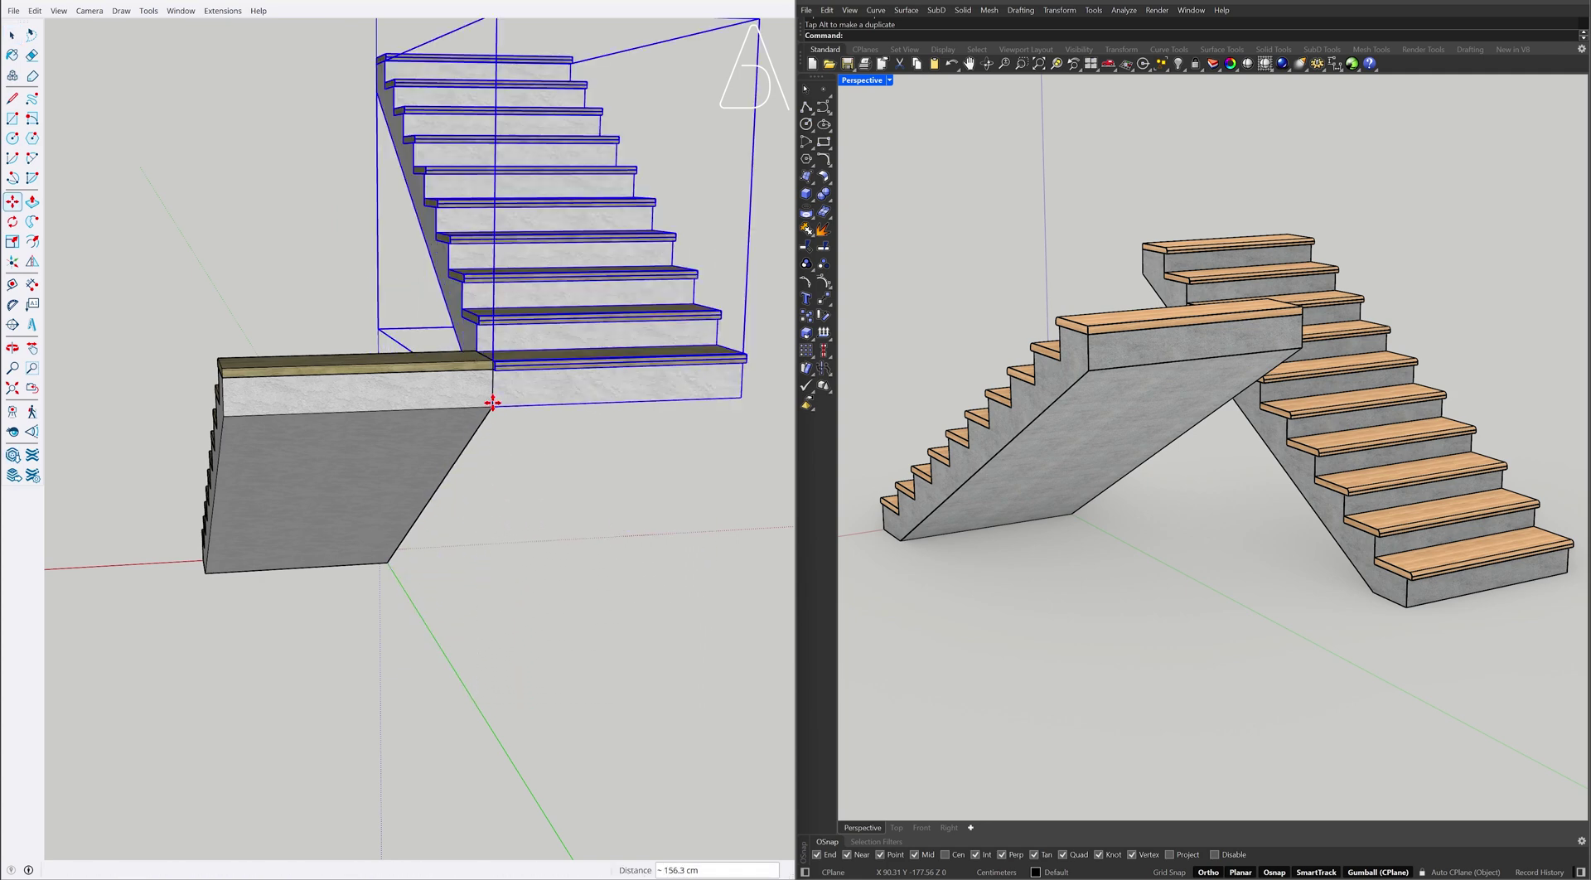
{"action": "key", "text": "space"}
{"action": "middle_click_drag", "start_coordinate": [272, 401], "coordinate": [430, 519]}
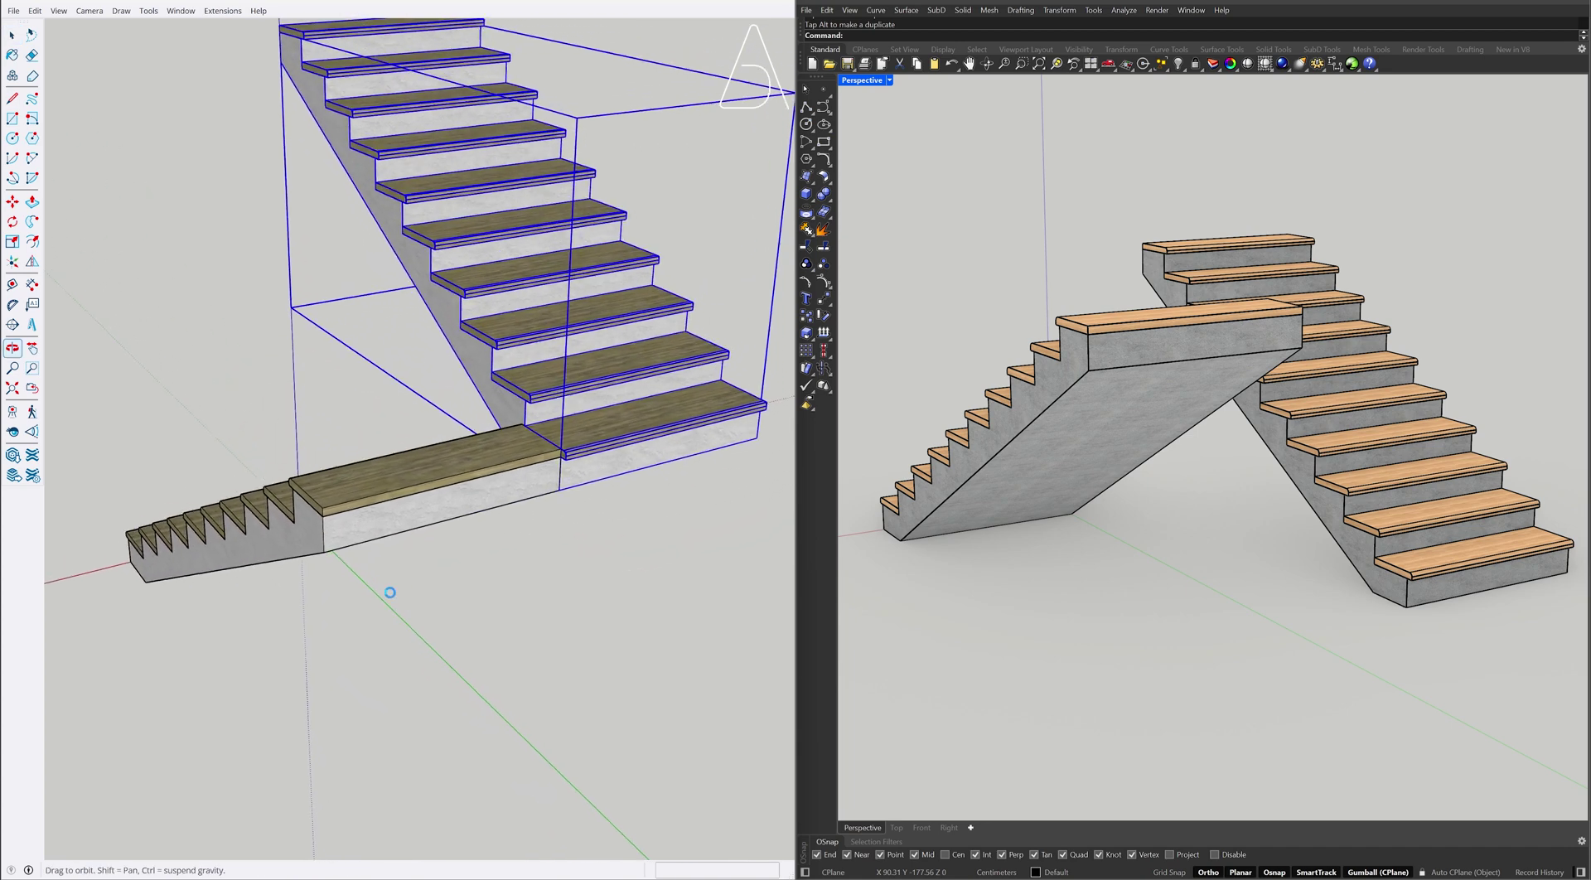
{"action": "scroll", "coordinate": [317, 724], "scroll_direction": "up", "scroll_amount": 5}
In Rhino, move the original flight from its base corner onto the landing corner
{"action": "left_click", "coordinate": [1205, 587]}
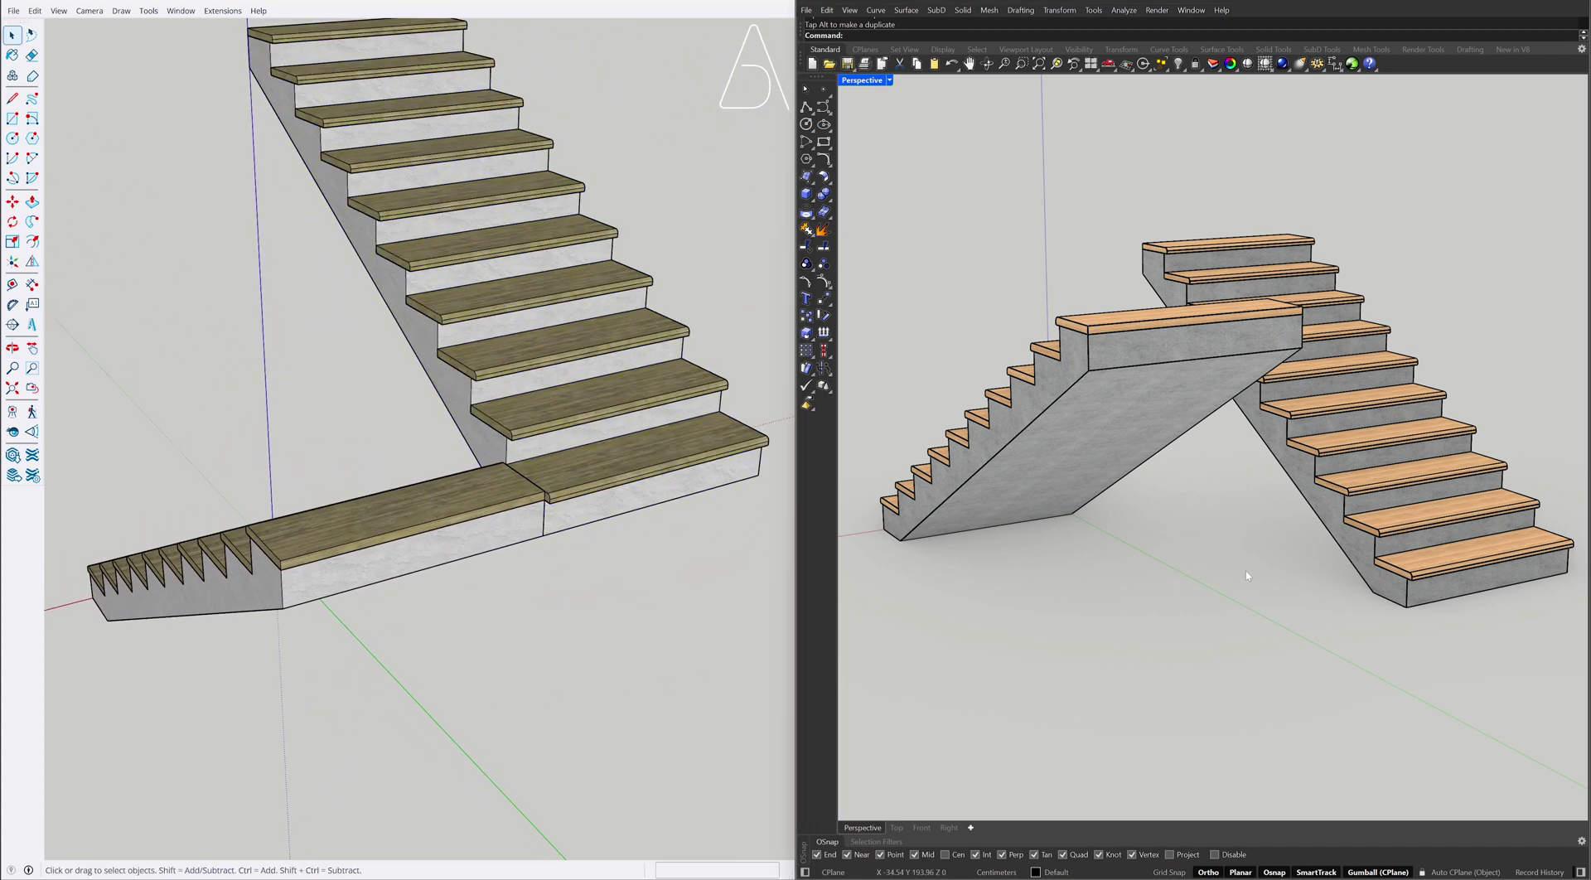
{"action": "right_click_drag", "start_coordinate": [1248, 576], "coordinate": [1455, 253]}
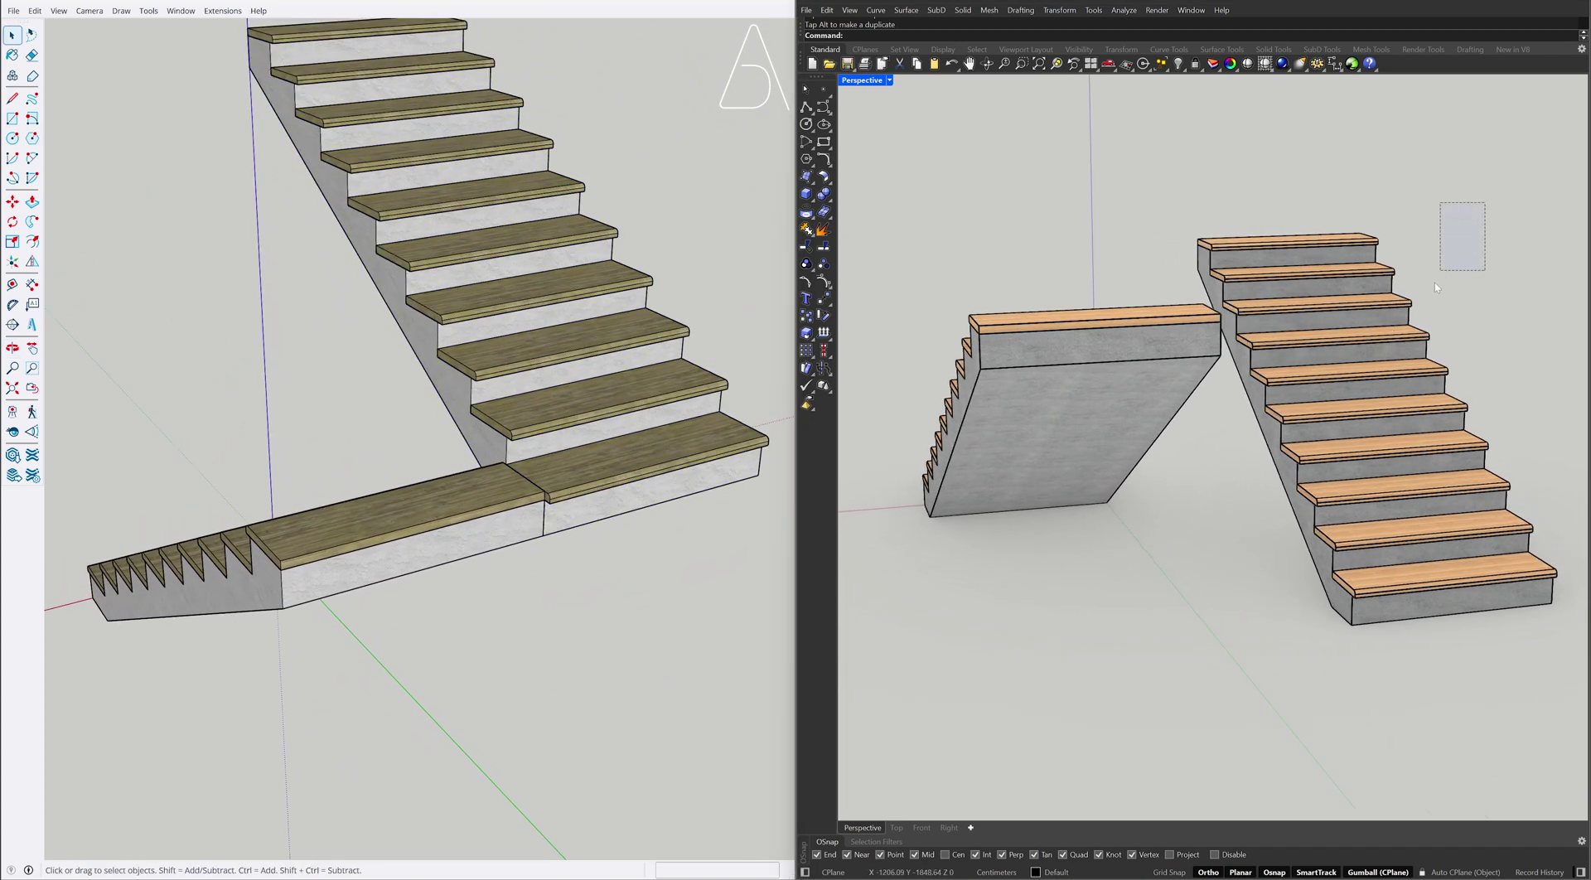
{"action": "left_click_drag", "start_coordinate": [1437, 287], "coordinate": [1285, 610]}
{"action": "type", "text": "M"}
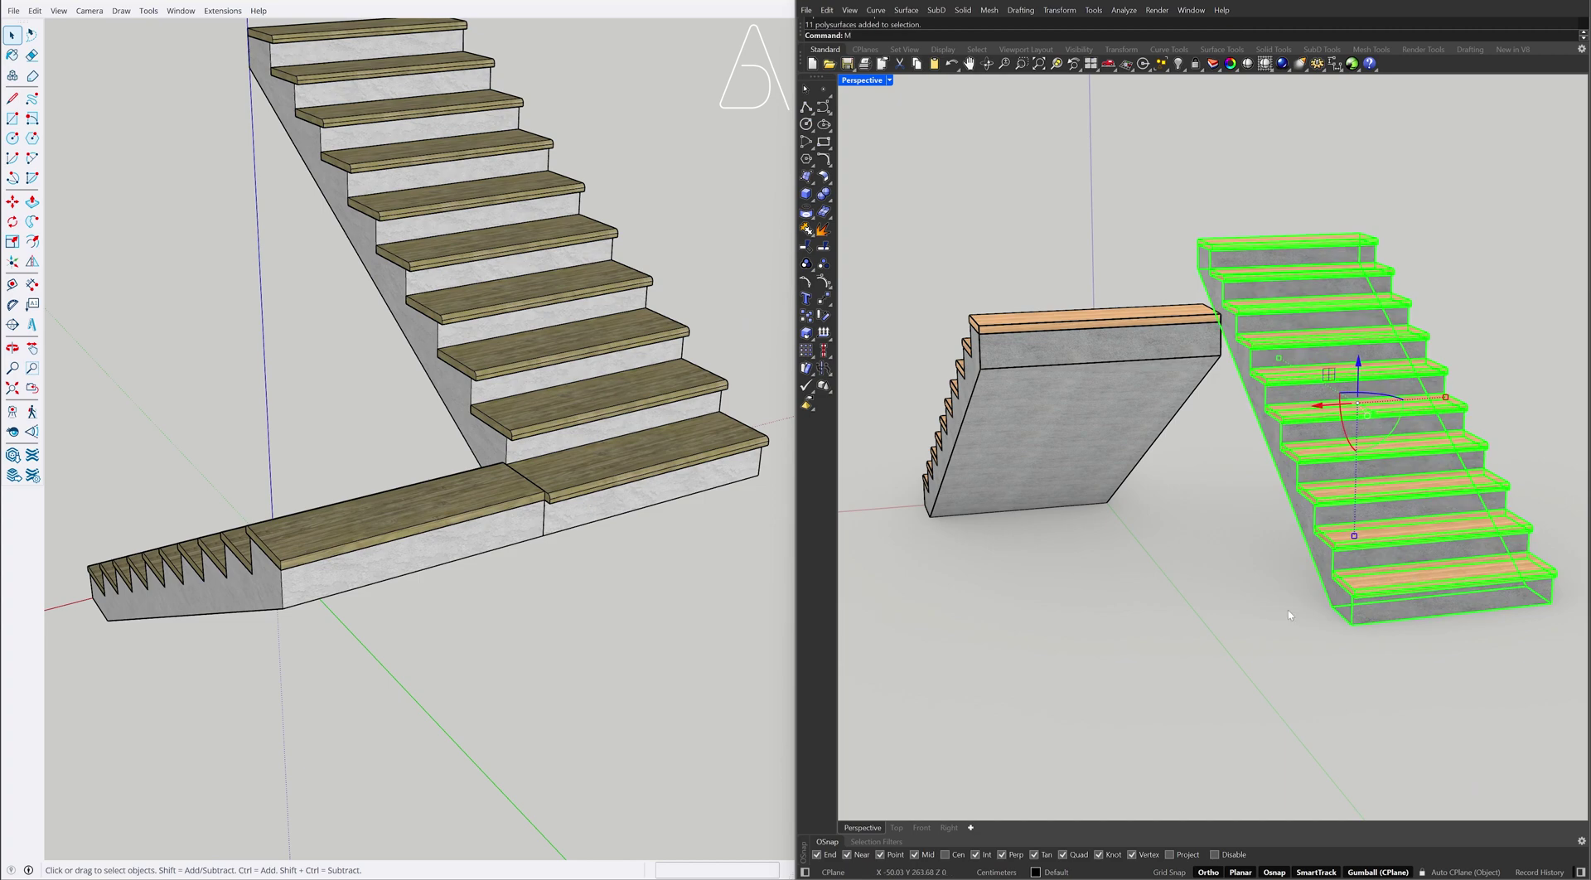
{"action": "key", "text": "Return"}
{"action": "left_click", "coordinate": [1351, 622]}
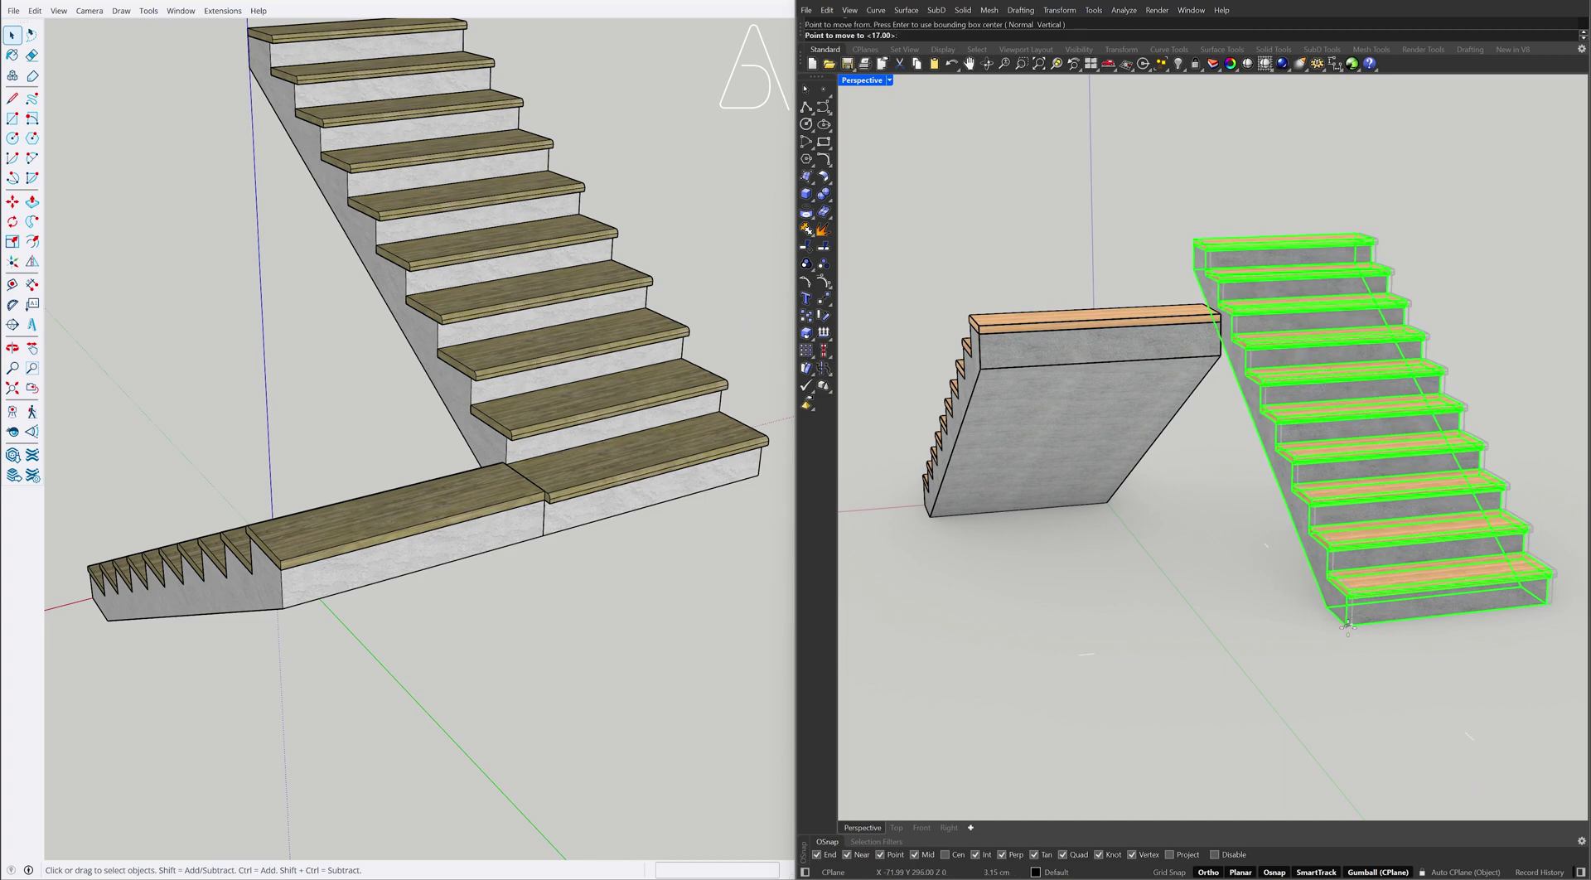
{"action": "left_click", "coordinate": [1222, 358]}
{"action": "key", "text": "Escape"}
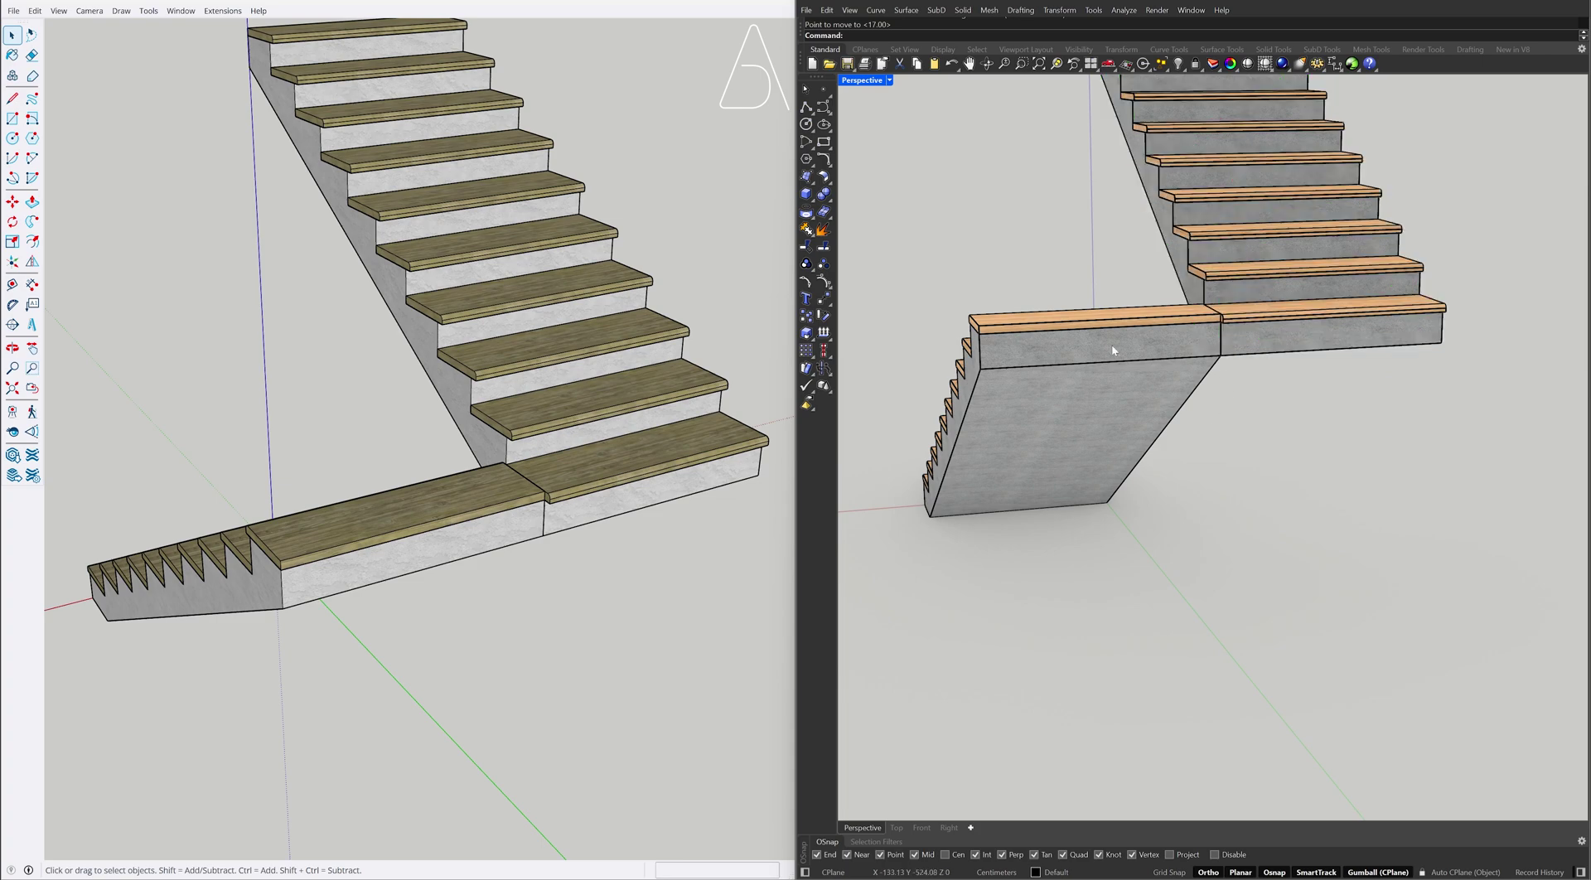
In SketchUp, draw a 4 cm edge at the landing tread's nose and push the nose profile away
{"action": "mouse_move", "coordinate": [1112, 345]}
{"action": "right_mouse_down", "text": "shift"}
{"action": "mouse_move", "coordinate": [1072, 459]}
{"action": "mouse_move", "coordinate": [1484, 554]}
{"action": "mouse_move", "coordinate": [1363, 533]}
{"action": "mouse_move", "coordinate": [1250, 545]}
{"action": "right_mouse_up", "text": "shift"}
{"action": "scroll", "coordinate": [1479, 535], "scroll_direction": "up", "scroll_amount": 5}
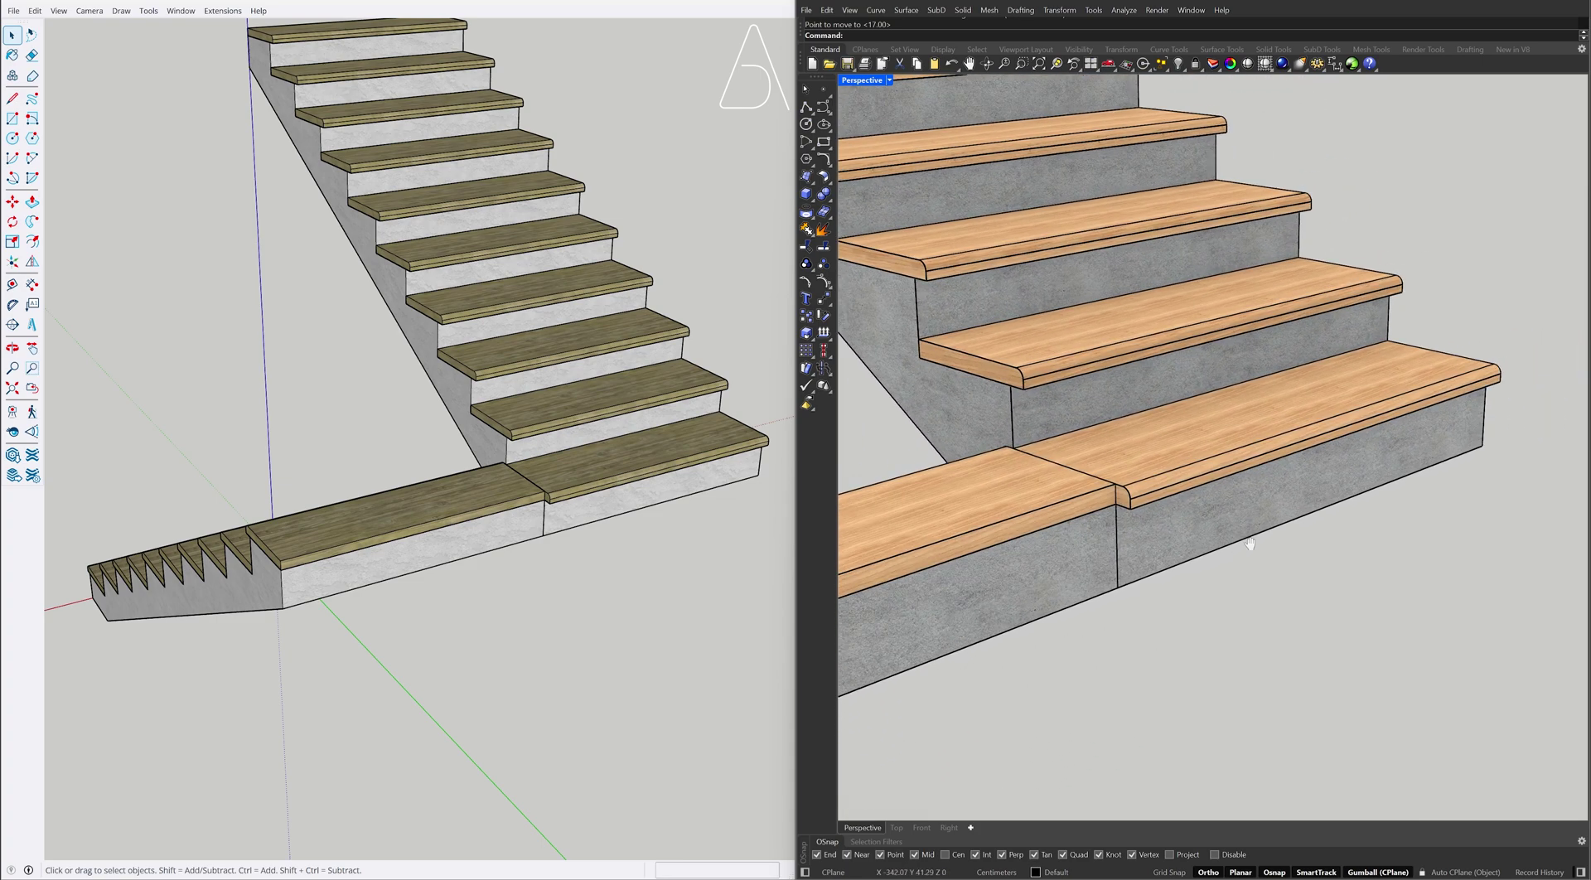
{"action": "mouse_move", "coordinate": [614, 555]}
{"action": "middle_mouse_down"}
{"action": "mouse_move", "coordinate": [473, 577]}
{"action": "mouse_move", "coordinate": [586, 549]}
{"action": "middle_mouse_up"}
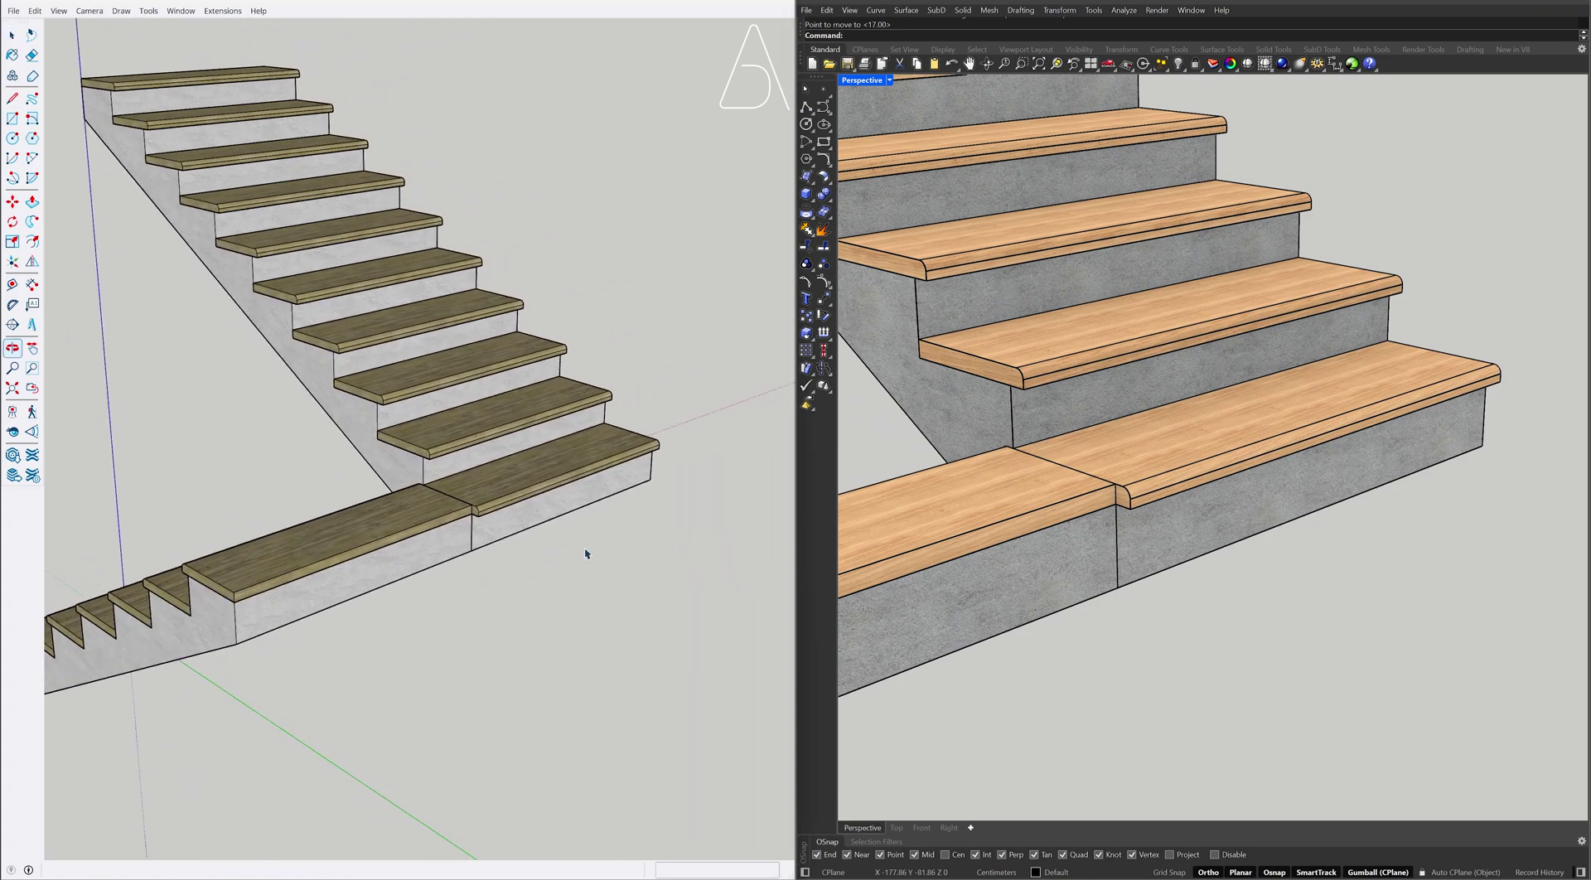
{"action": "scroll", "coordinate": [530, 539], "scroll_direction": "up", "scroll_amount": 3}
{"action": "scroll", "coordinate": [478, 524], "scroll_direction": "up", "scroll_amount": 3}
{"action": "middle_click_drag", "start_coordinate": [479, 524], "coordinate": [443, 508]}
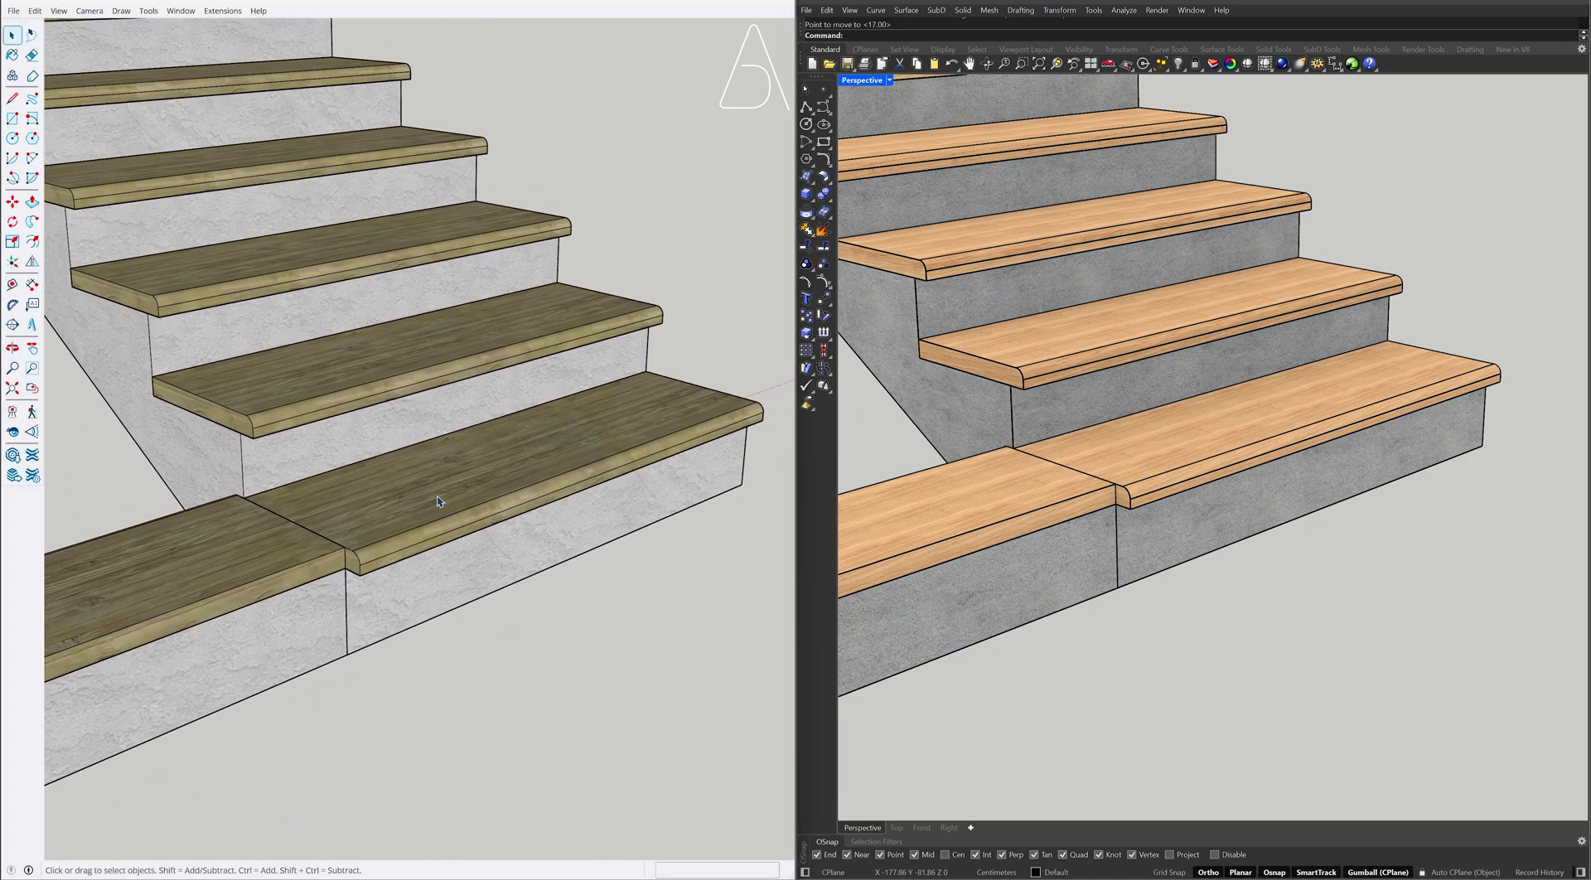
{"action": "double_click", "coordinate": [439, 500]}
{"action": "key", "text": "l"}
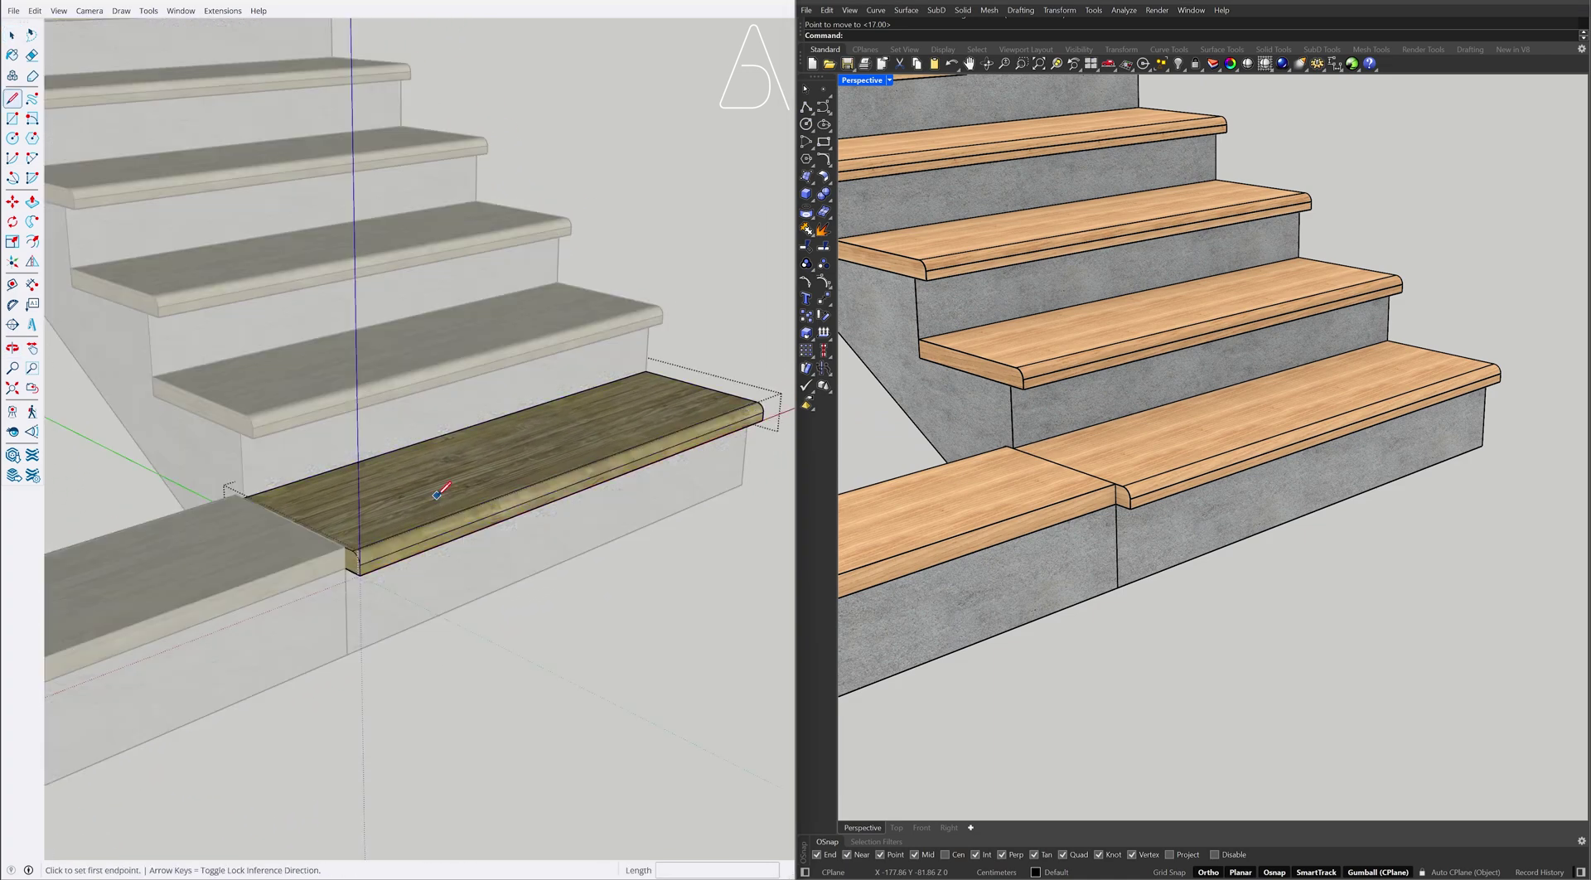
{"action": "left_click", "coordinate": [346, 568]}
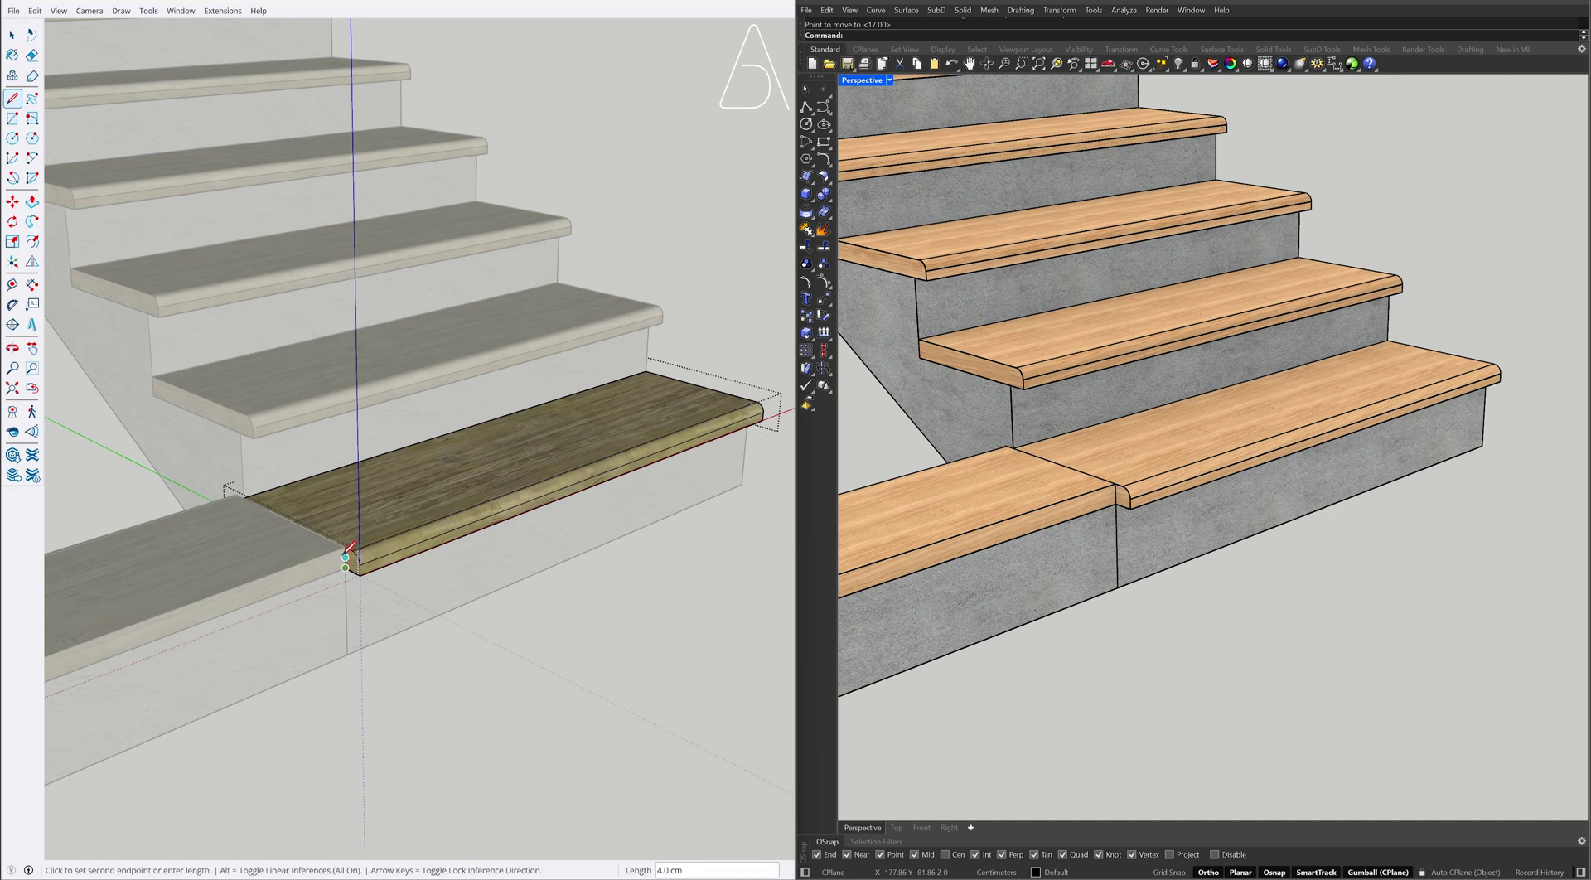
{"action": "left_click", "coordinate": [345, 551]}
{"action": "key", "text": "p"}
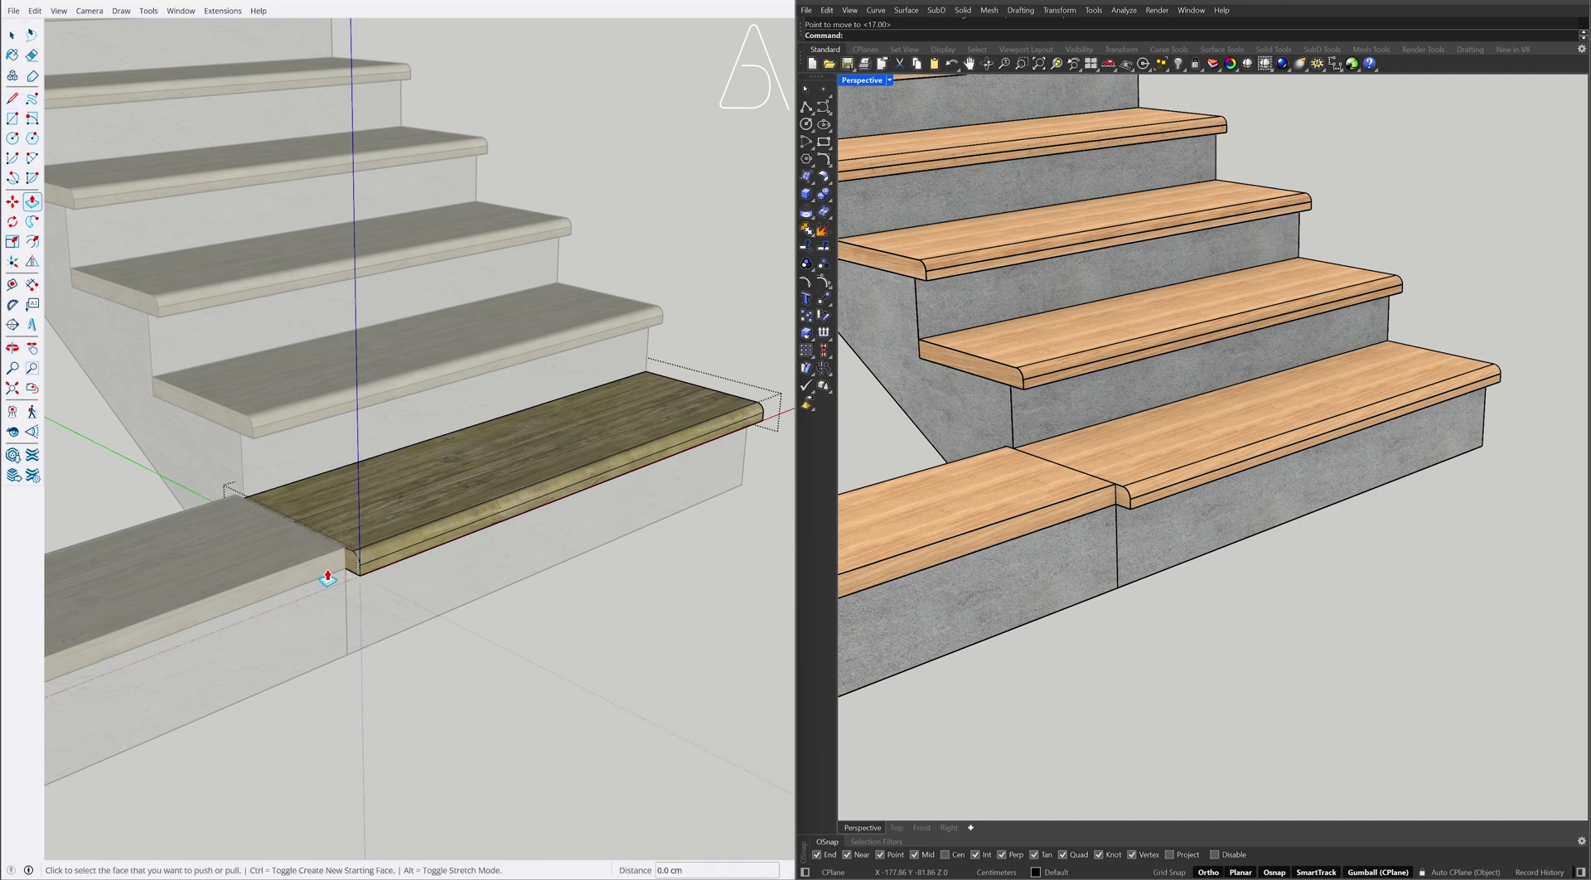
{"action": "left_click", "coordinate": [350, 568]}
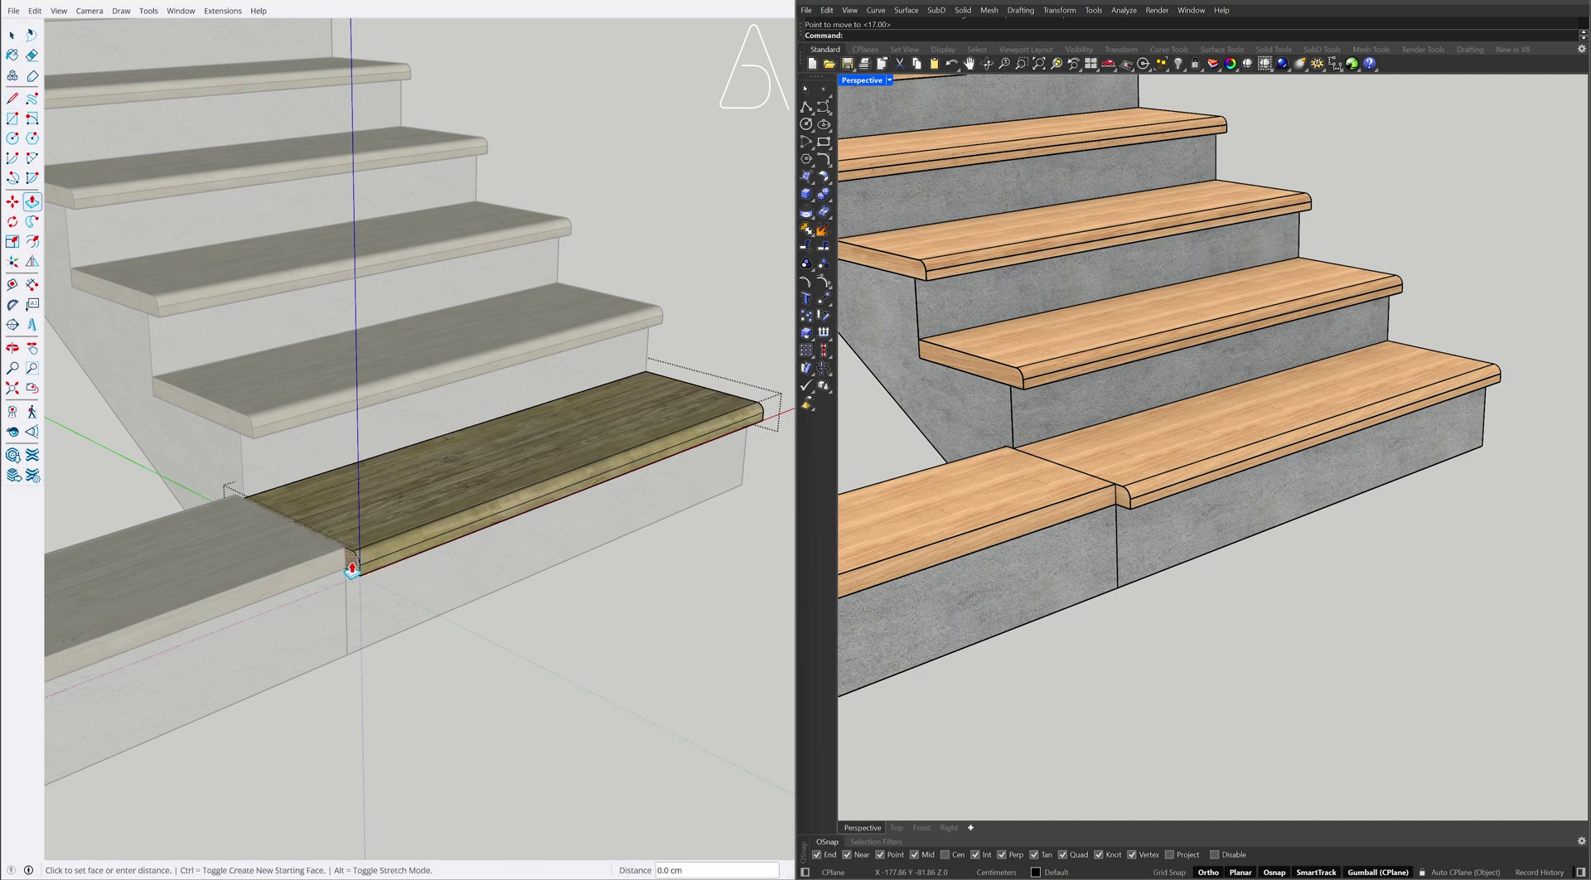
{"action": "left_click", "coordinate": [762, 420]}
{"action": "key", "text": "space"}
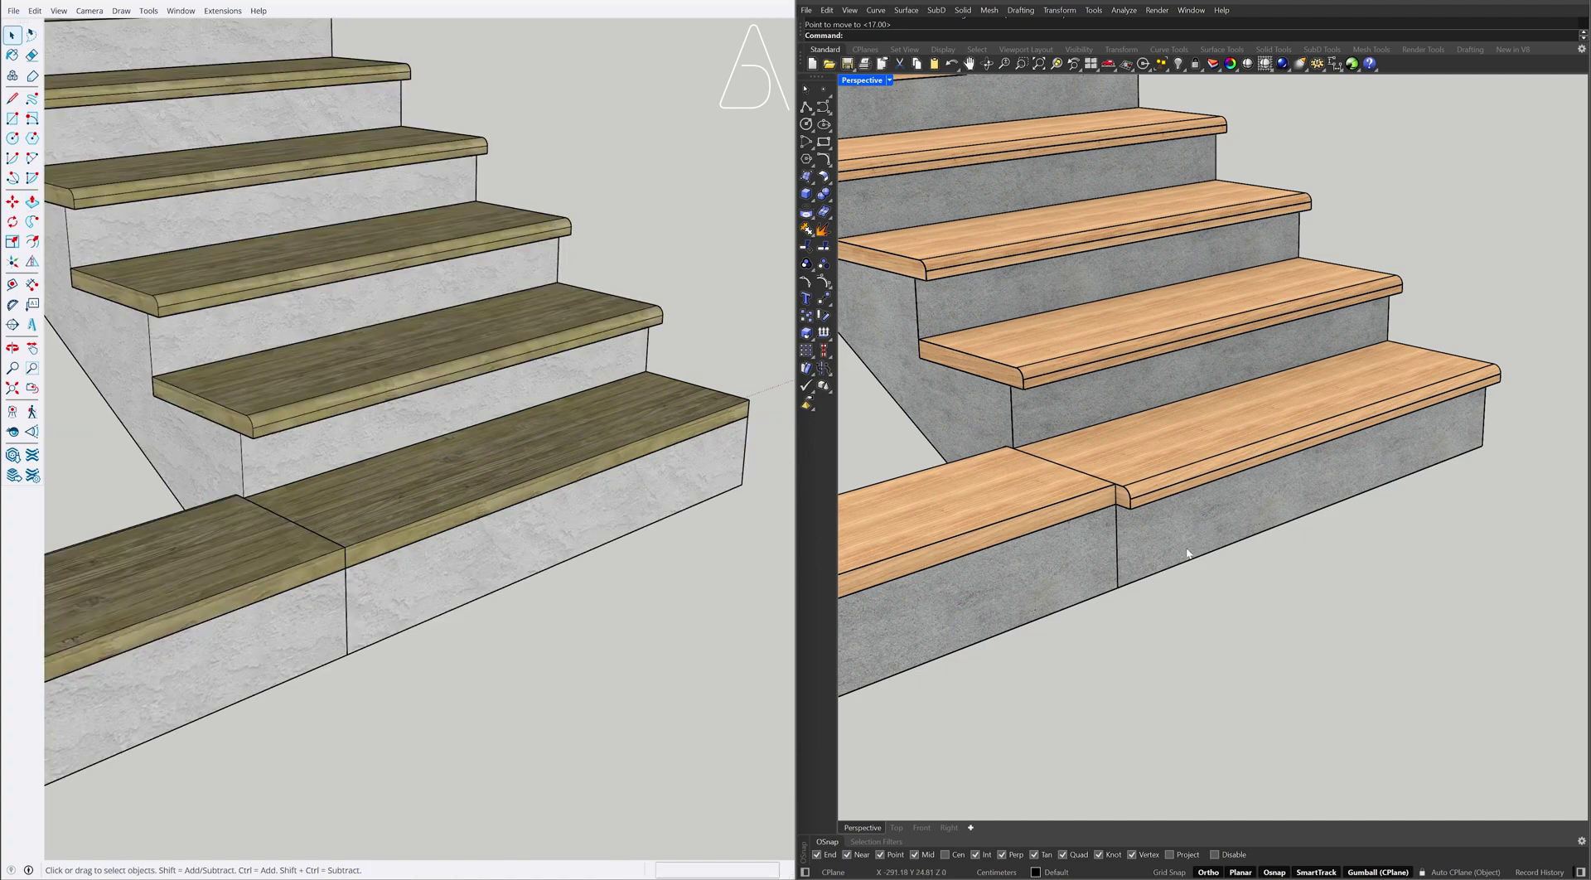
In Rhino, draw a line at the tread corner and push the nosing through to the far end
{"action": "type", "text": "line"}
{"action": "key", "text": "Return"}
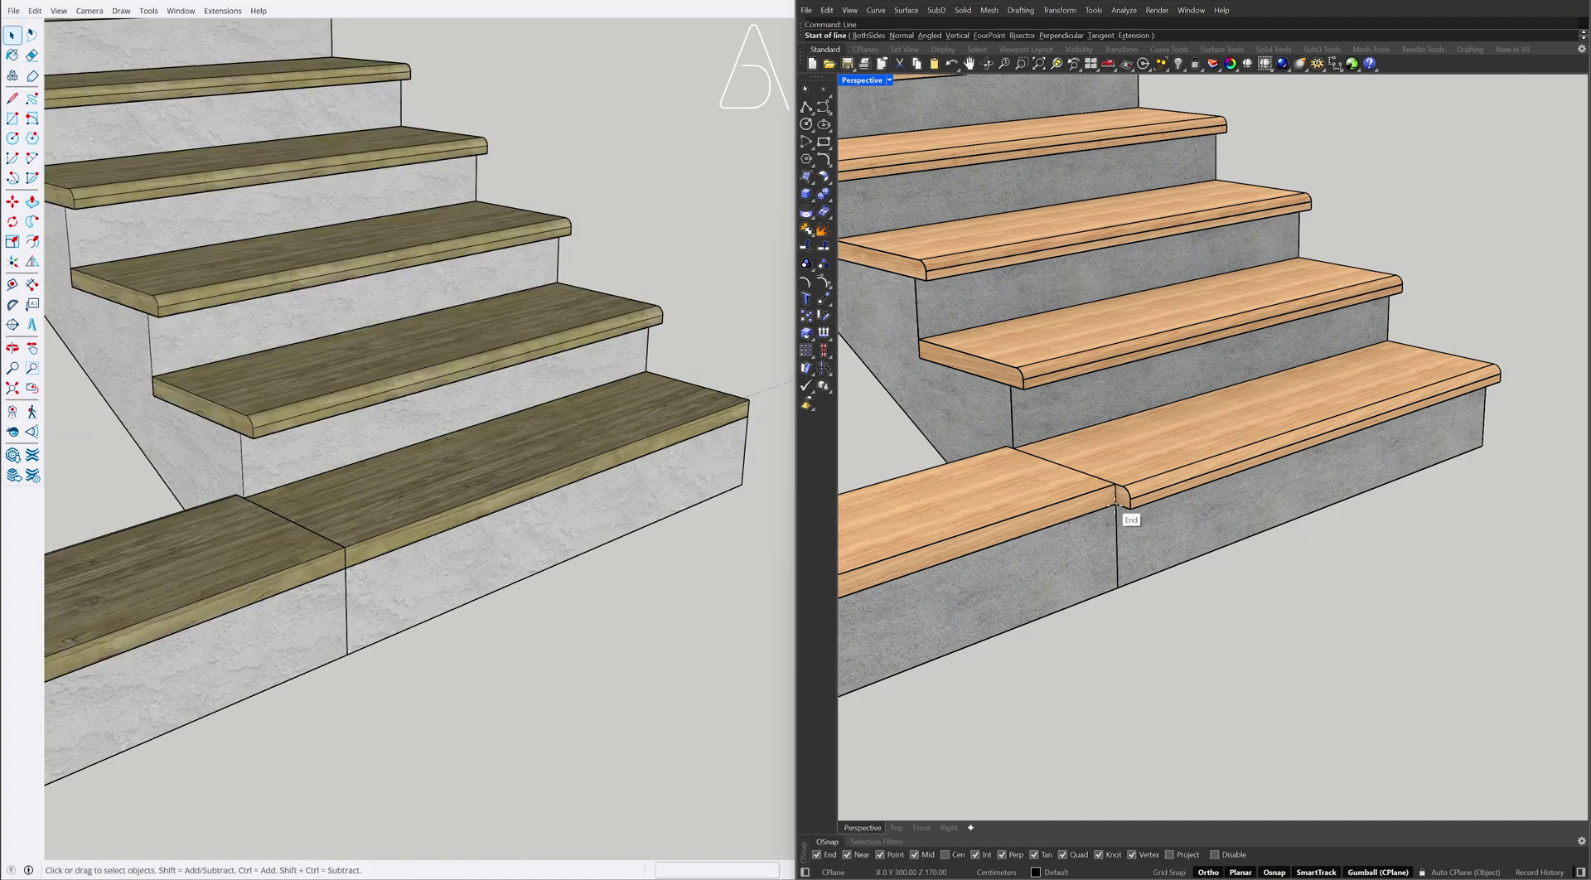
{"action": "left_click", "coordinate": [1121, 509]}
{"action": "left_click", "coordinate": [1116, 491]}
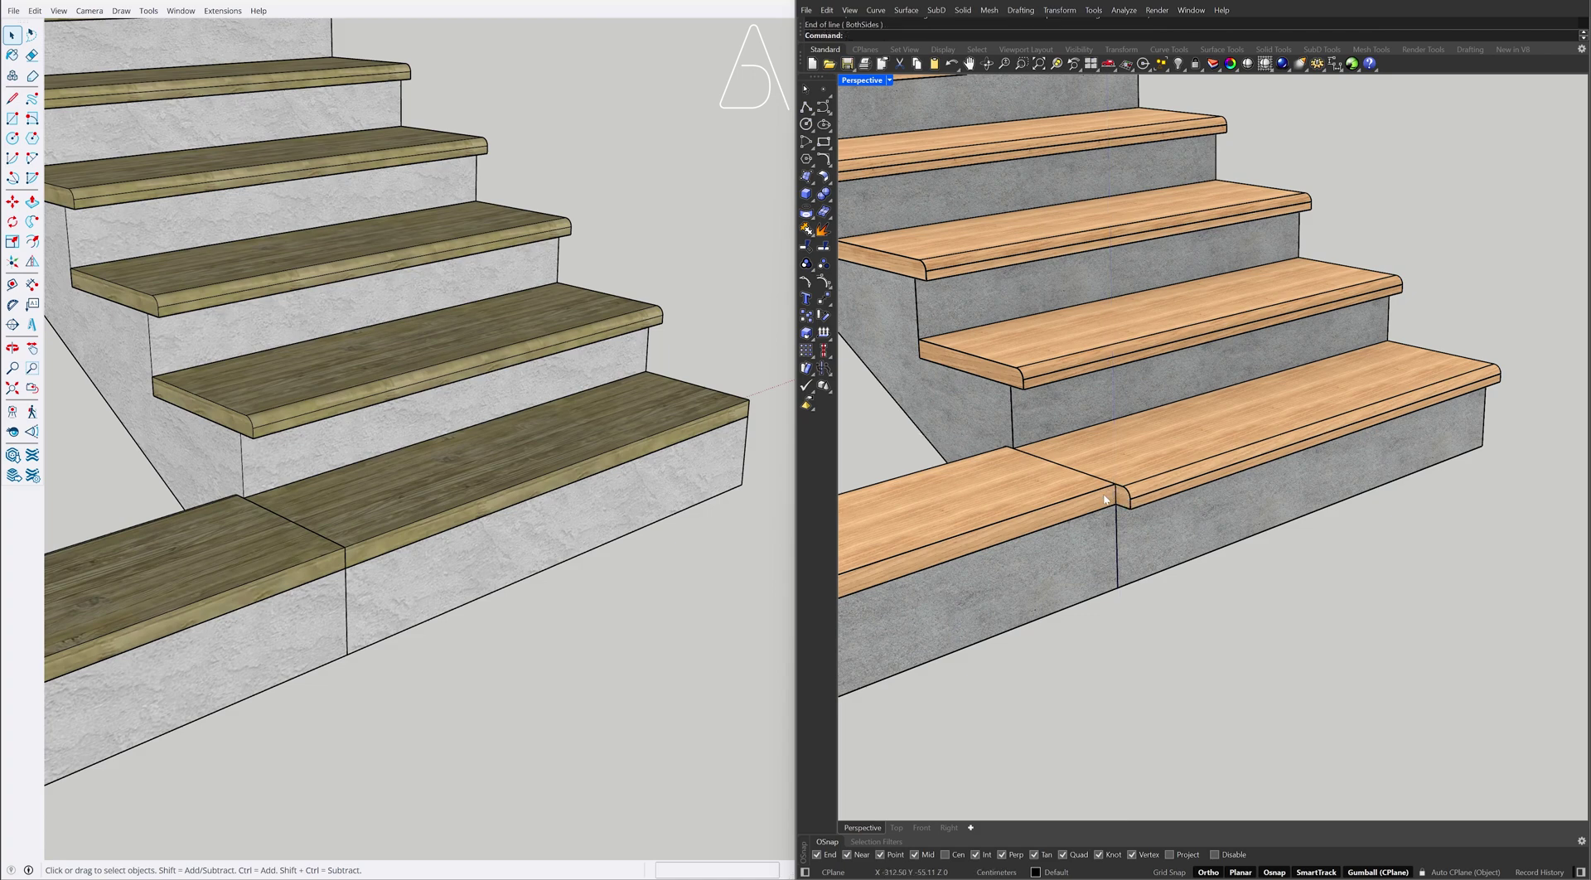
{"action": "type", "text": "PushPull"}
{"action": "key", "text": "Return"}
{"action": "left_click", "coordinate": [1119, 501]}
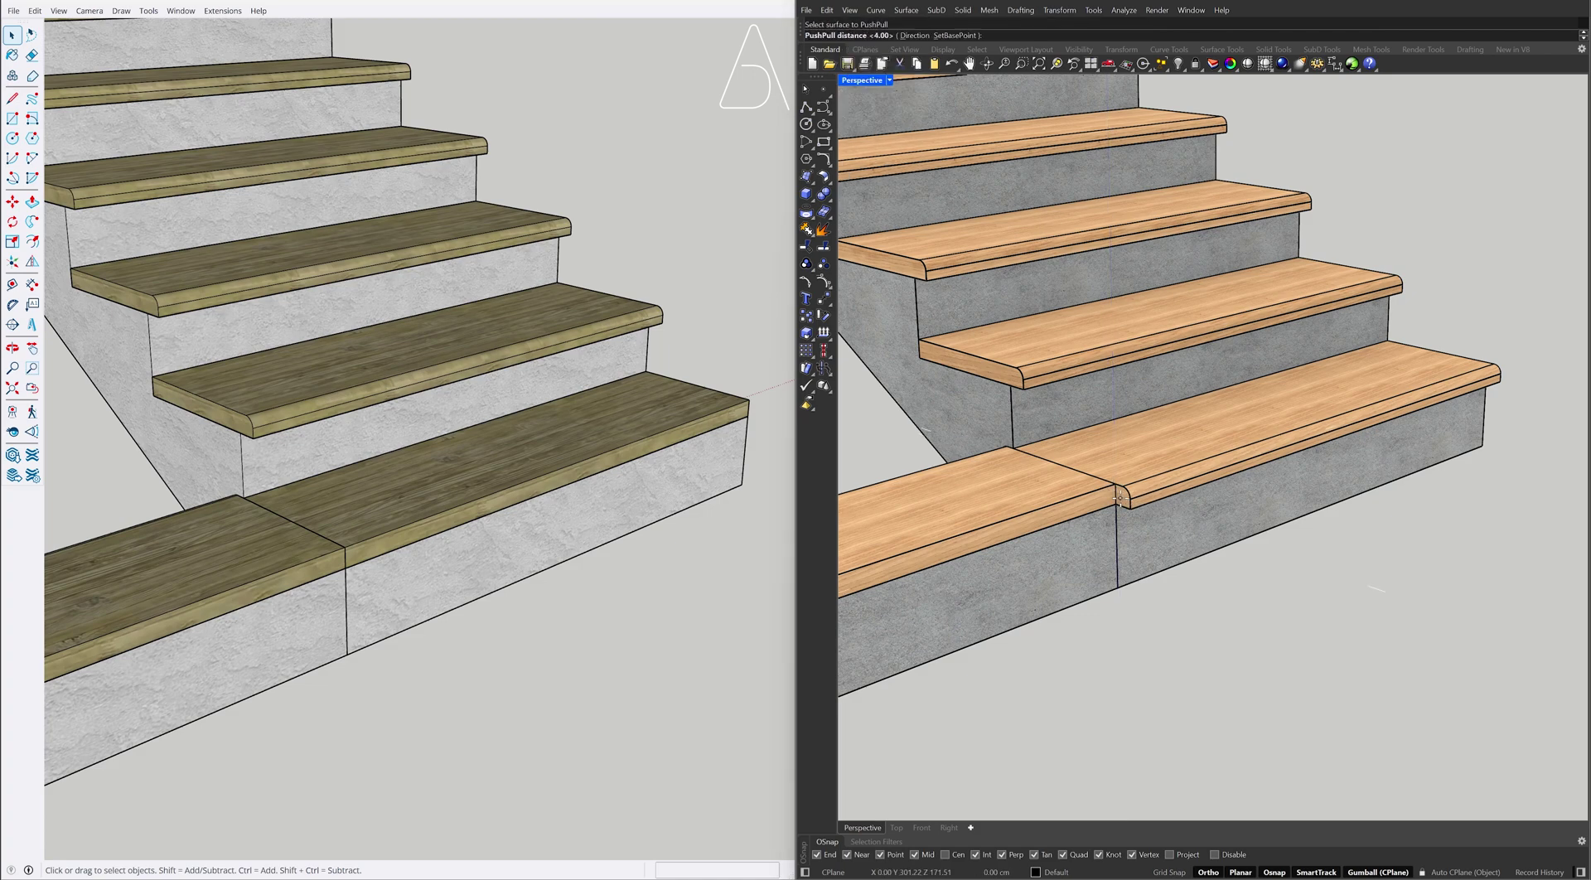
{"action": "left_click", "coordinate": [1528, 387]}
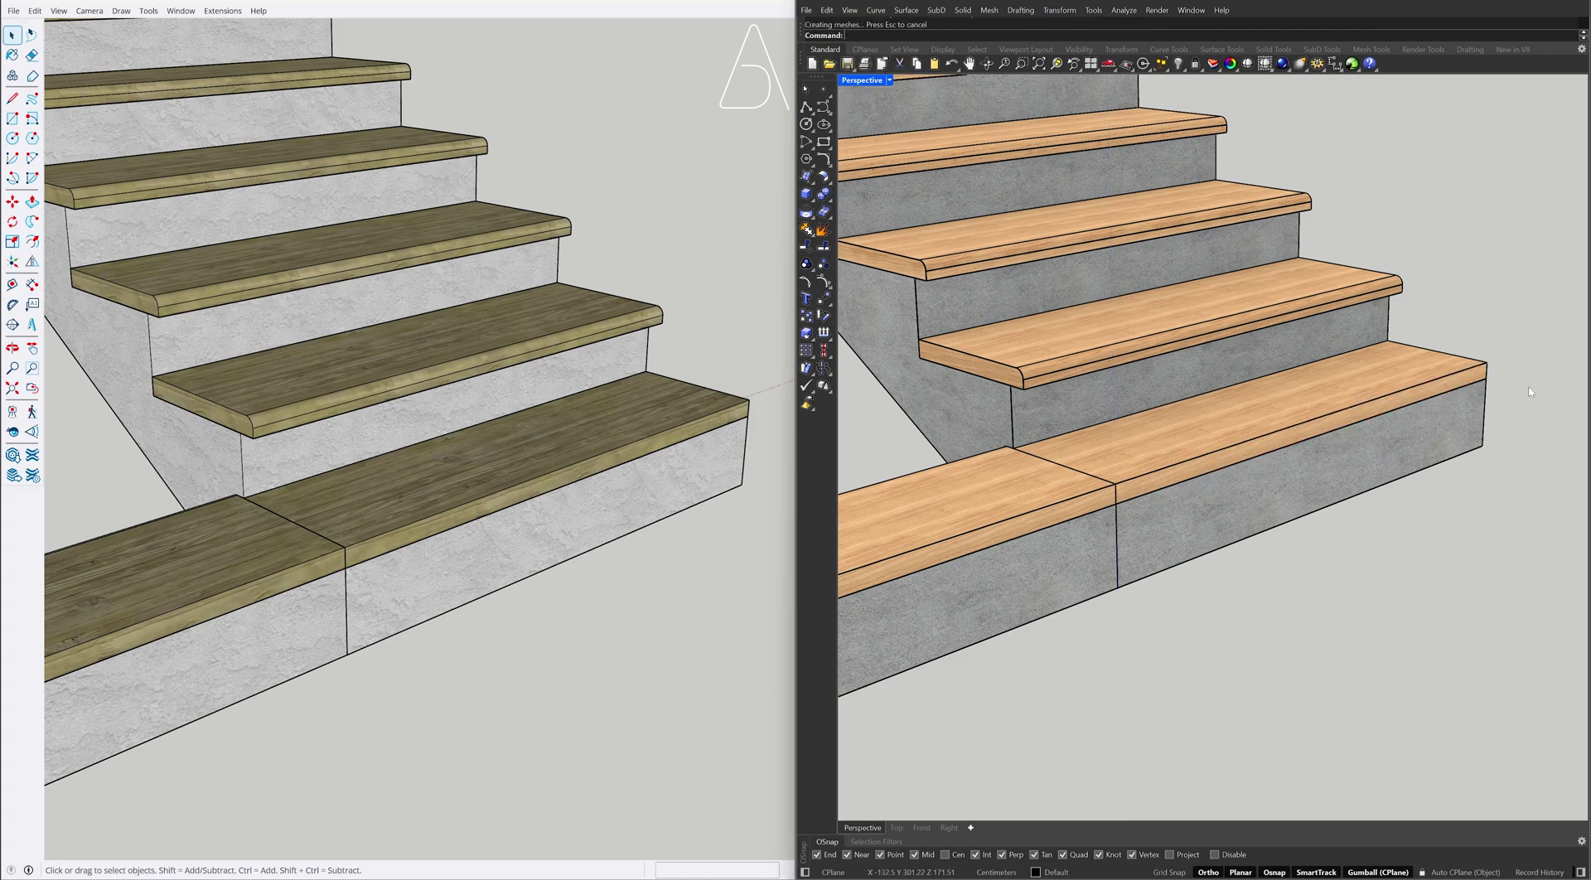
{"action": "scroll", "coordinate": [1489, 386], "scroll_direction": "down", "scroll_amount": 5}
In SketchUp, move the upper flight 20 cm sideways away from the landing block
{"action": "mouse_move", "coordinate": [1091, 380]}
{"action": "right_mouse_down", "text": "shift"}
{"action": "mouse_move", "coordinate": [1092, 396]}
{"action": "mouse_move", "coordinate": [995, 400]}
{"action": "right_mouse_up", "text": "shift"}
{"action": "middle_click_drag", "start_coordinate": [498, 357], "coordinate": [529, 355]}
{"action": "scroll", "coordinate": [530, 355], "scroll_direction": "down", "scroll_amount": 3}
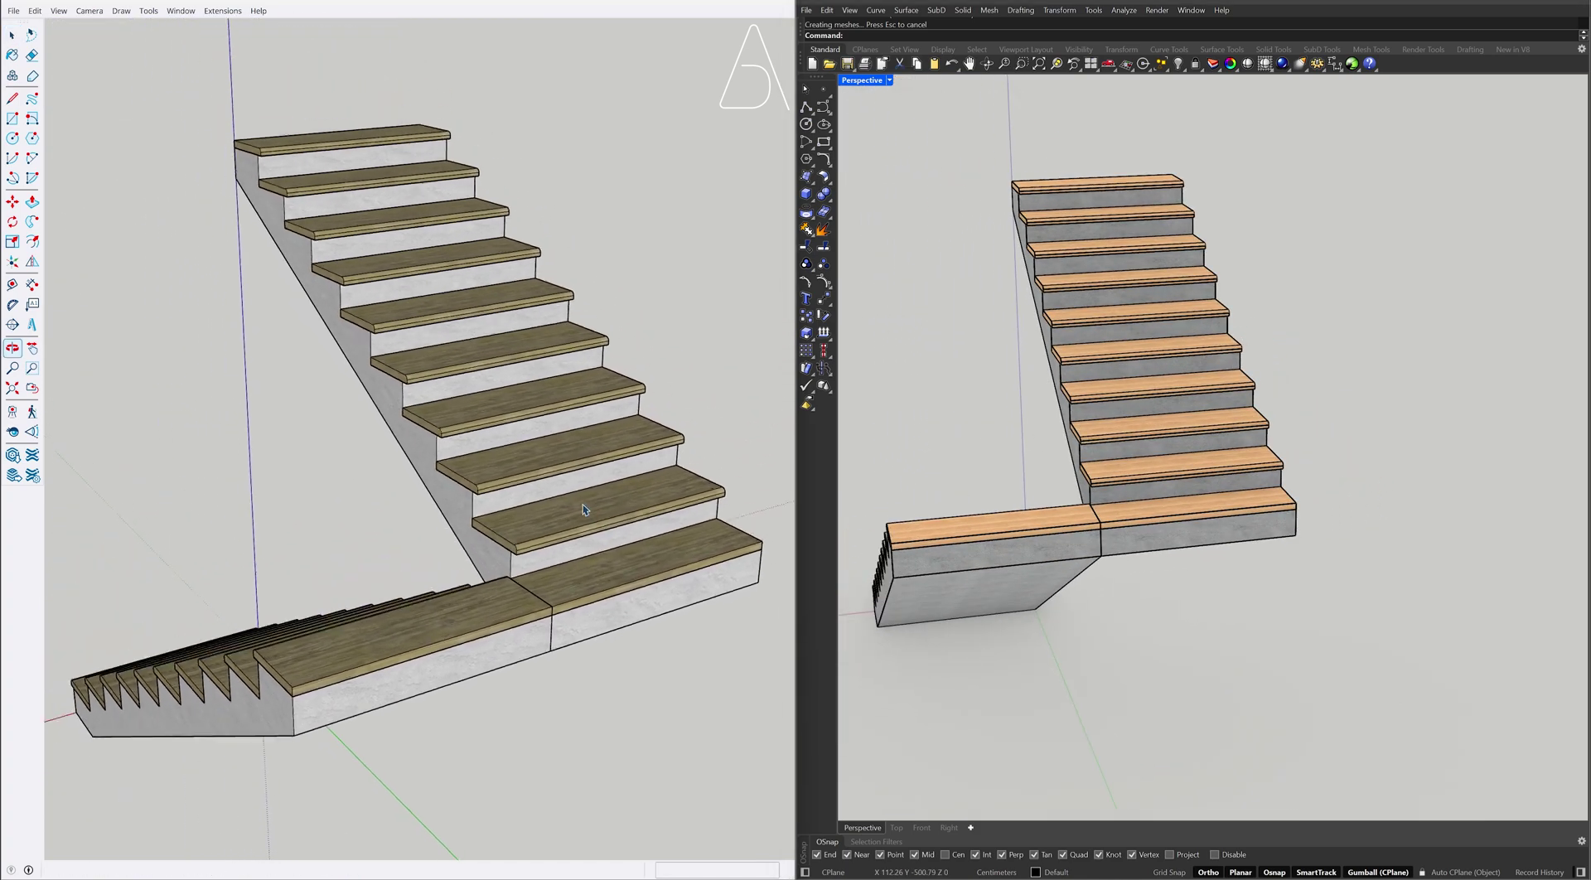
{"action": "scroll", "coordinate": [497, 489], "scroll_direction": "down", "scroll_amount": 2}
{"action": "middle_click_drag", "start_coordinate": [498, 489], "coordinate": [378, 483]}
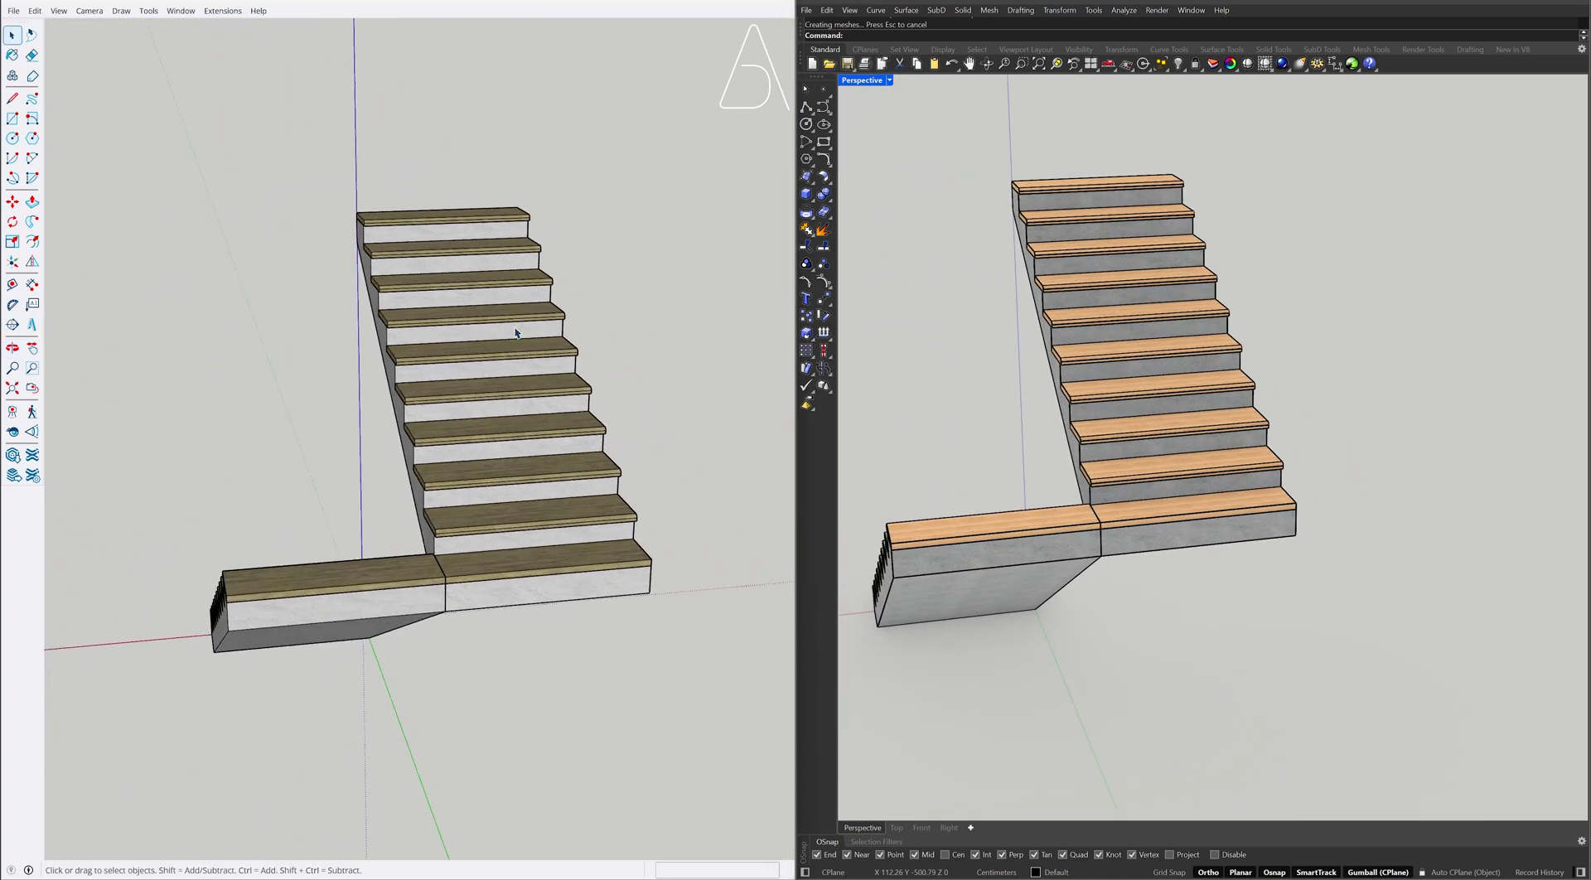
{"action": "left_click_drag", "start_coordinate": [477, 642], "coordinate": [478, 641]}
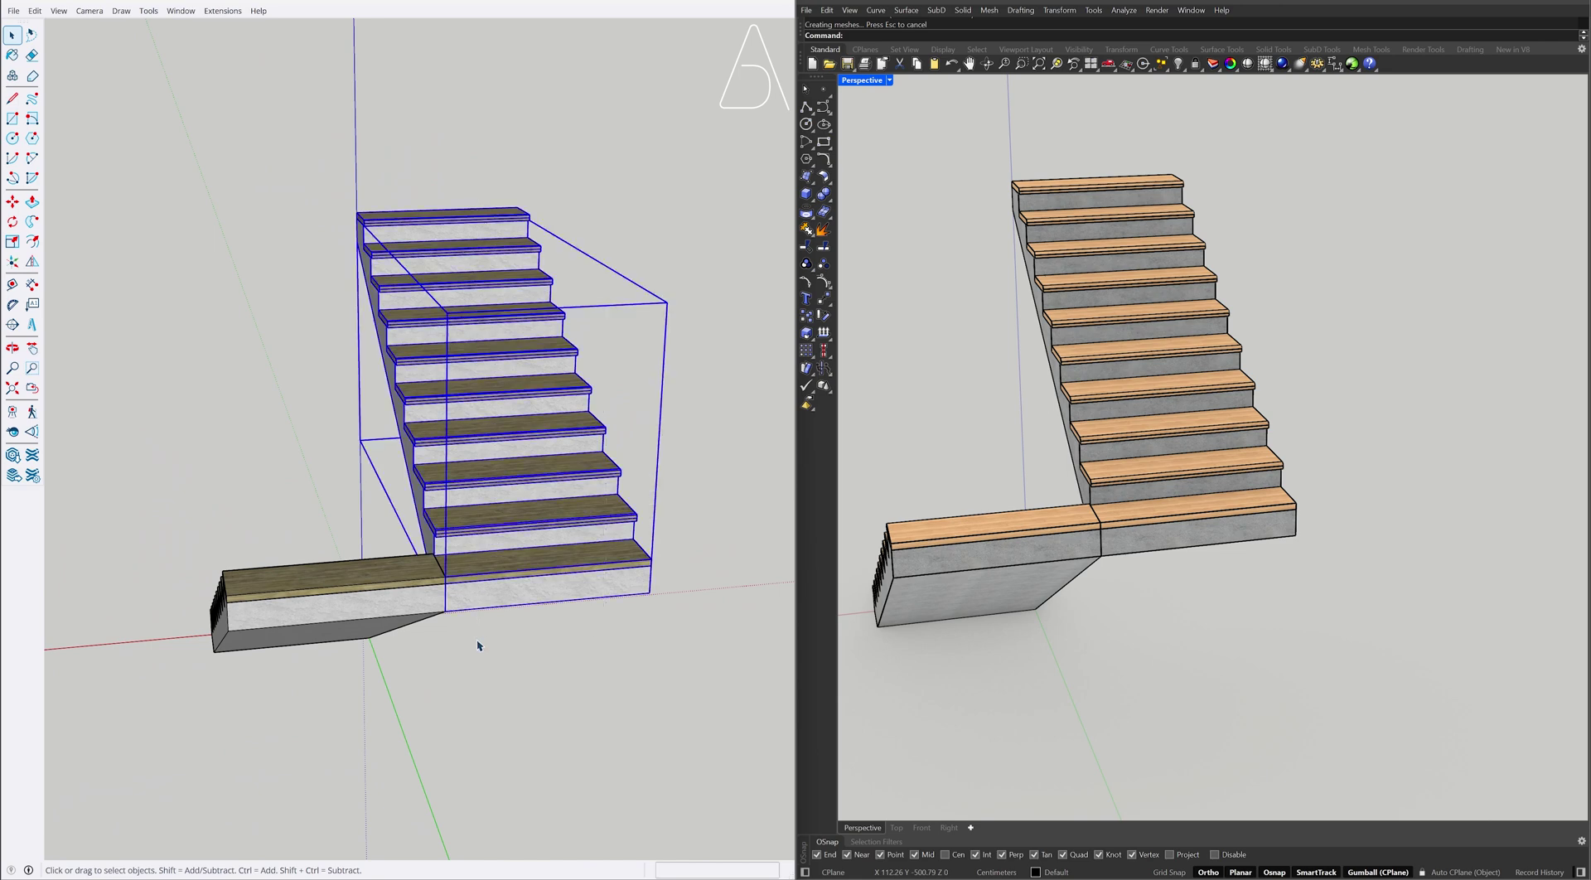
{"action": "key", "text": "m"}
{"action": "left_click", "coordinate": [485, 645]}
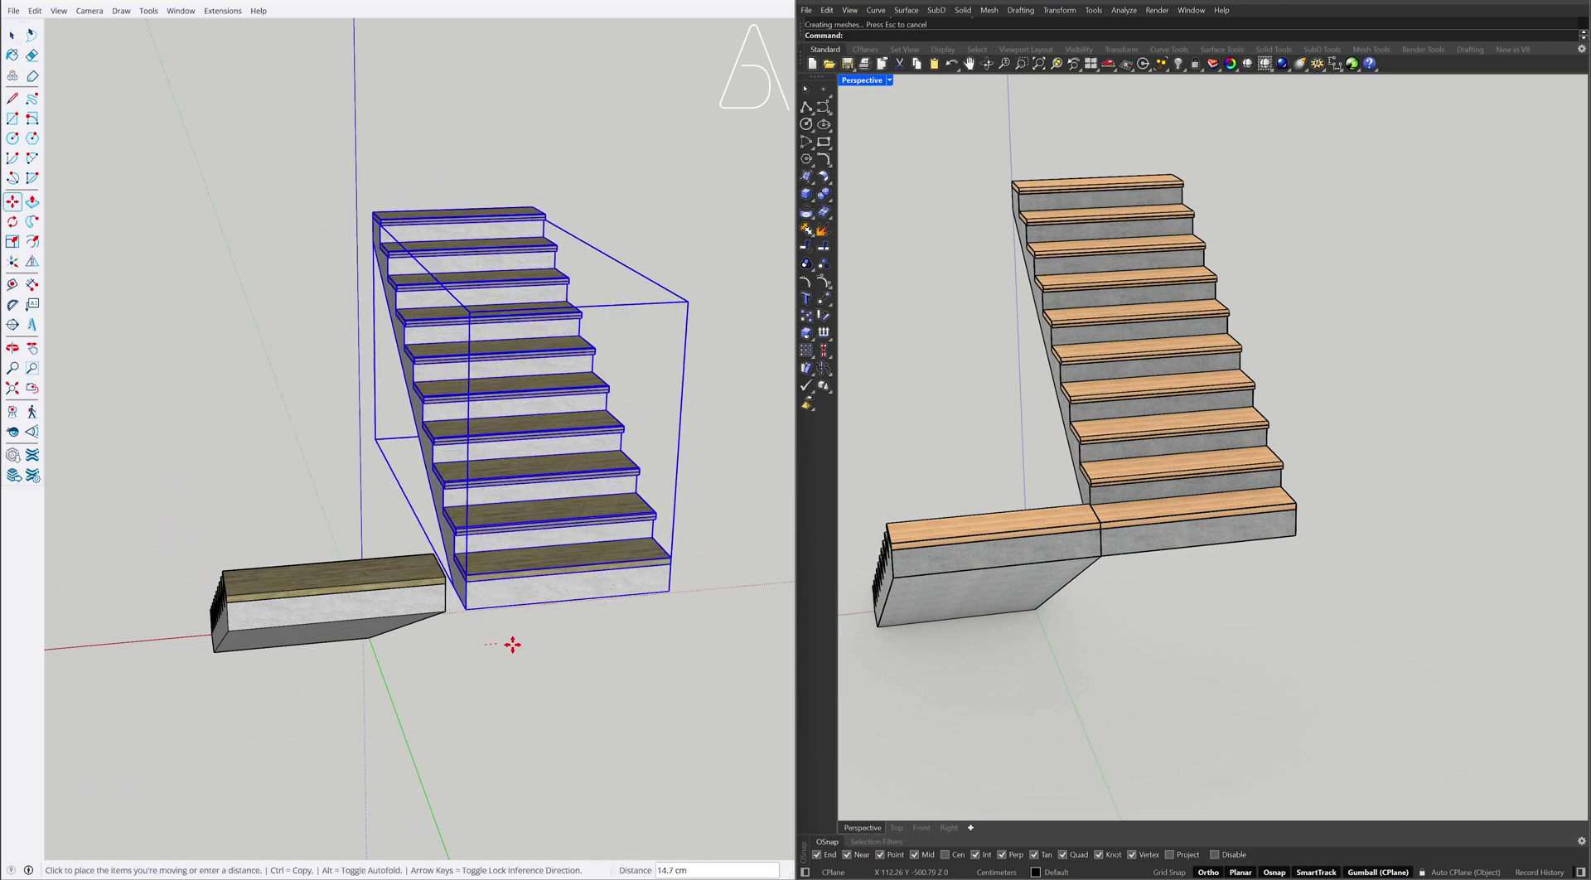
{"action": "type", "text": "20"}
{"action": "key", "text": "Return"}
{"action": "key", "text": "space"}
{"action": "left_click", "coordinate": [581, 648]}
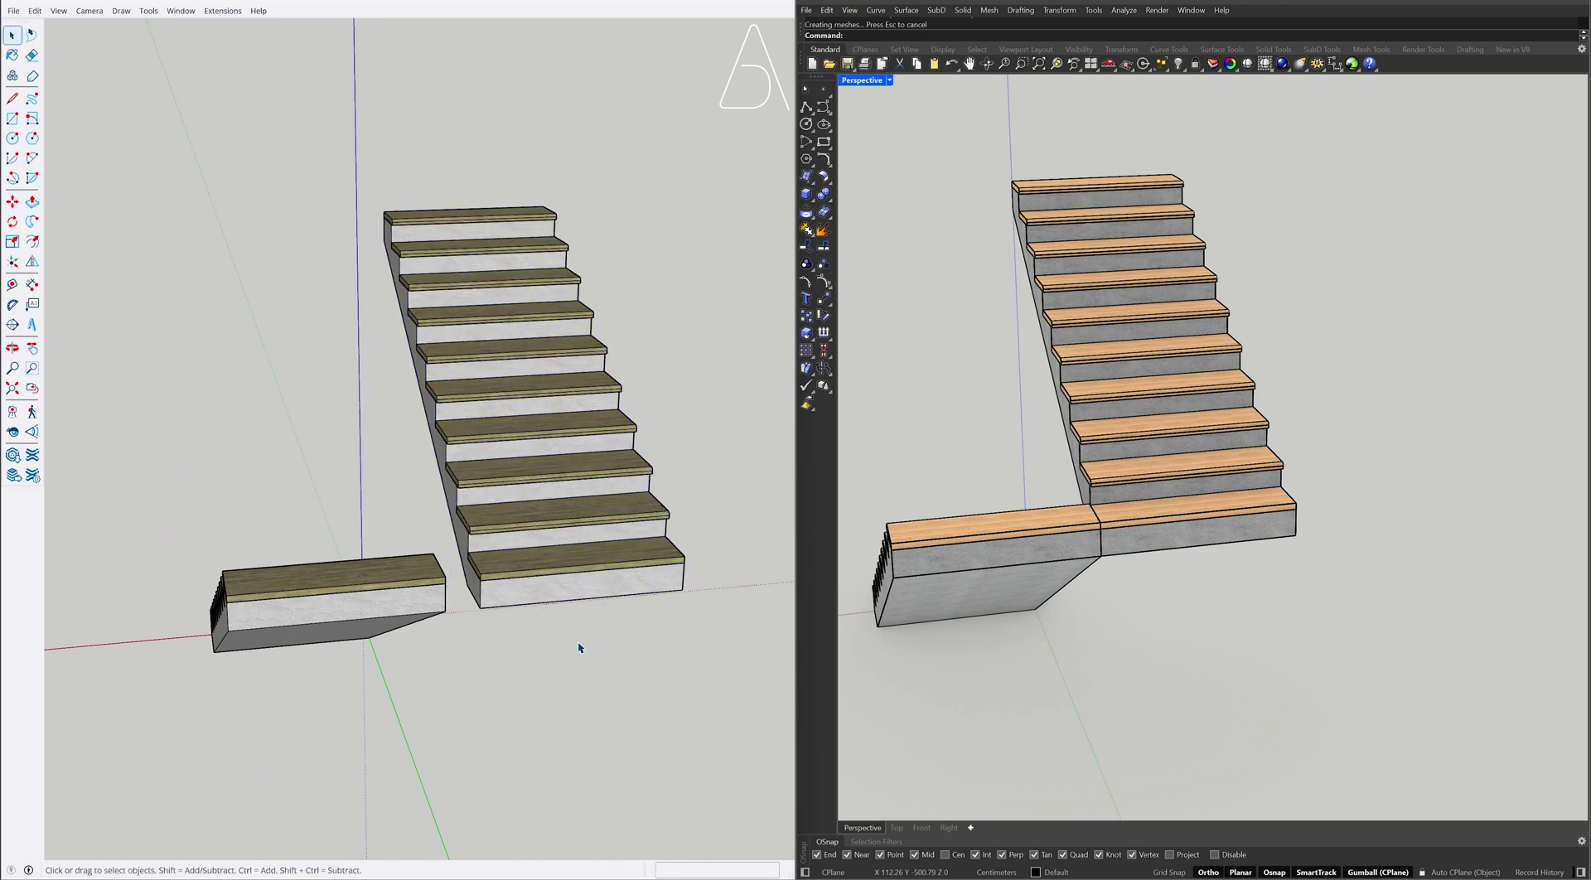
In Rhino, move the upper flight -20 along X with the gumball
{"action": "mouse_move", "coordinate": [1334, 152]}
{"action": "left_mouse_down"}
{"action": "mouse_move", "coordinate": [1160, 579]}
{"action": "mouse_move", "coordinate": [1159, 547]}
{"action": "left_mouse_up"}
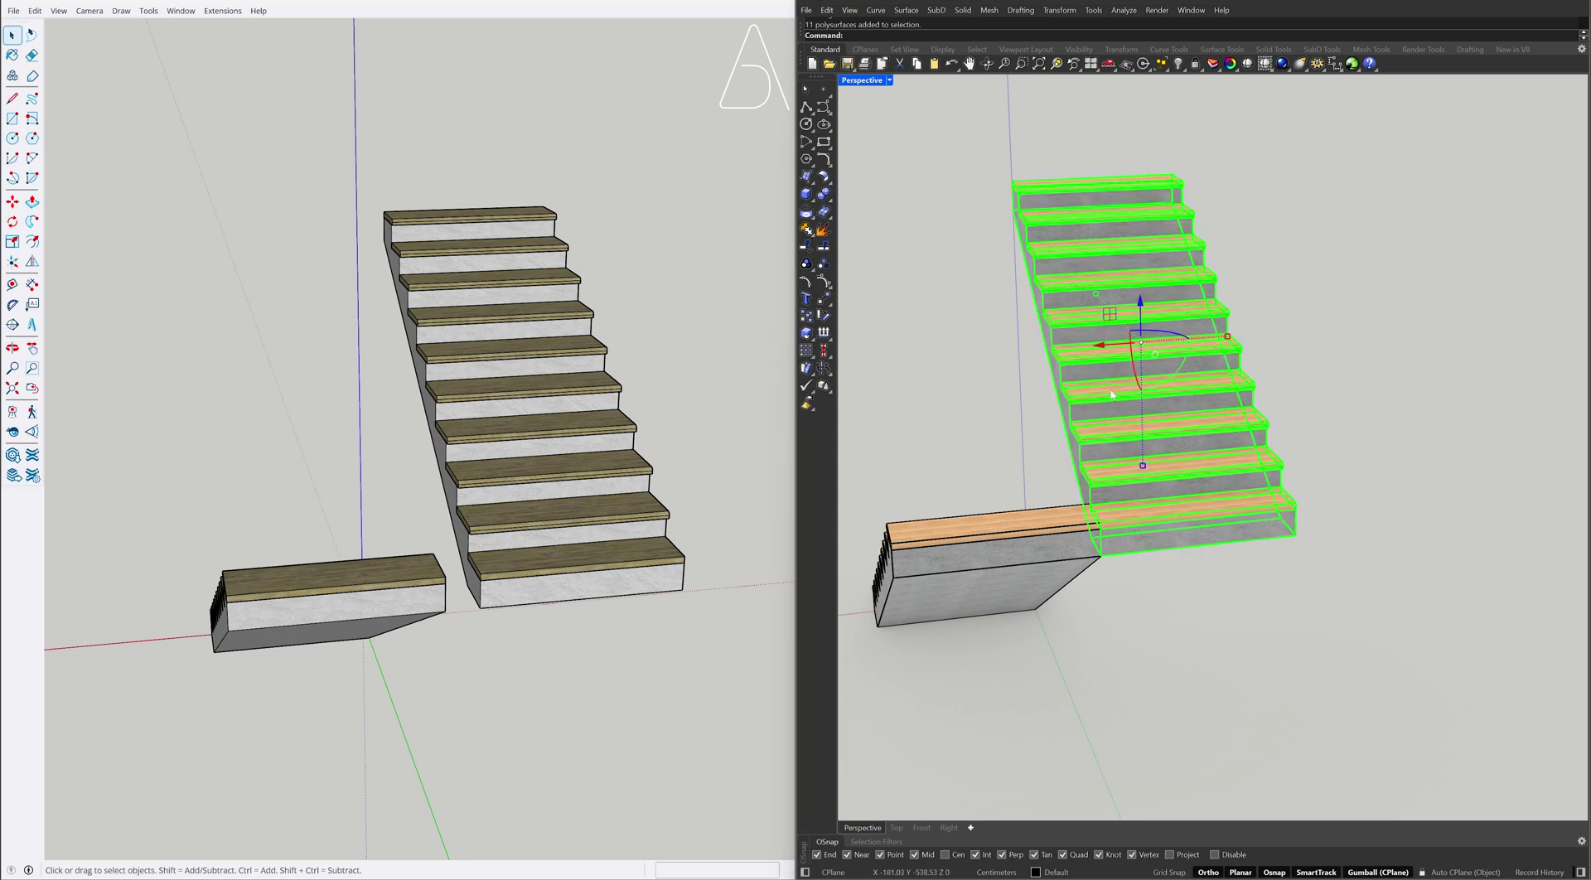
{"action": "left_click", "coordinate": [1100, 347]}
{"action": "type", "text": "20"}
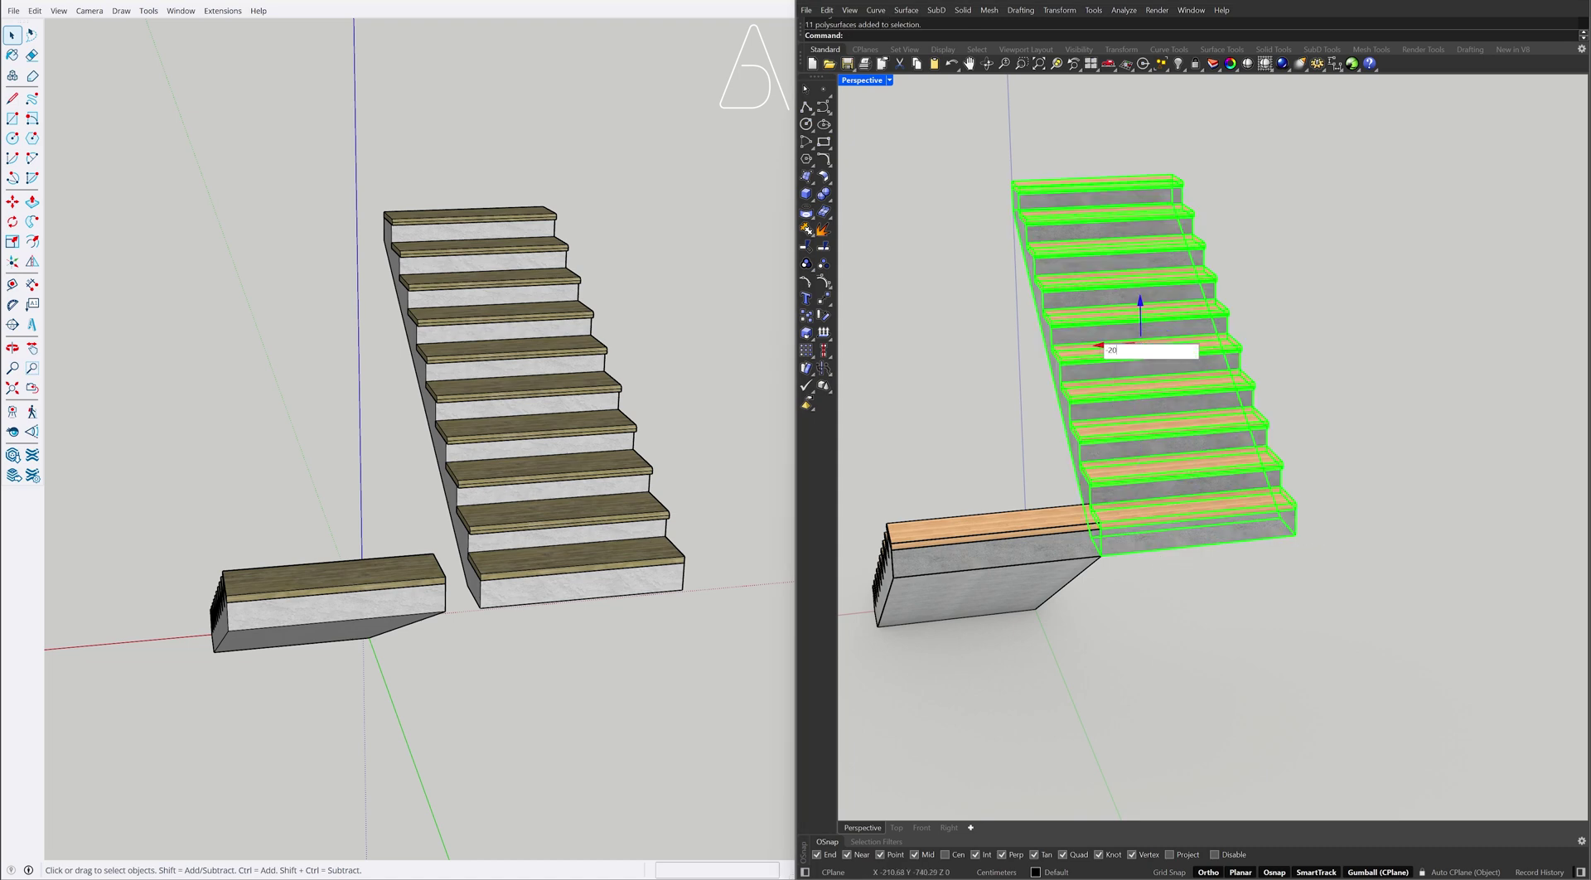
{"action": "key", "text": "Return"}
{"action": "left_click", "coordinate": [1048, 377]}
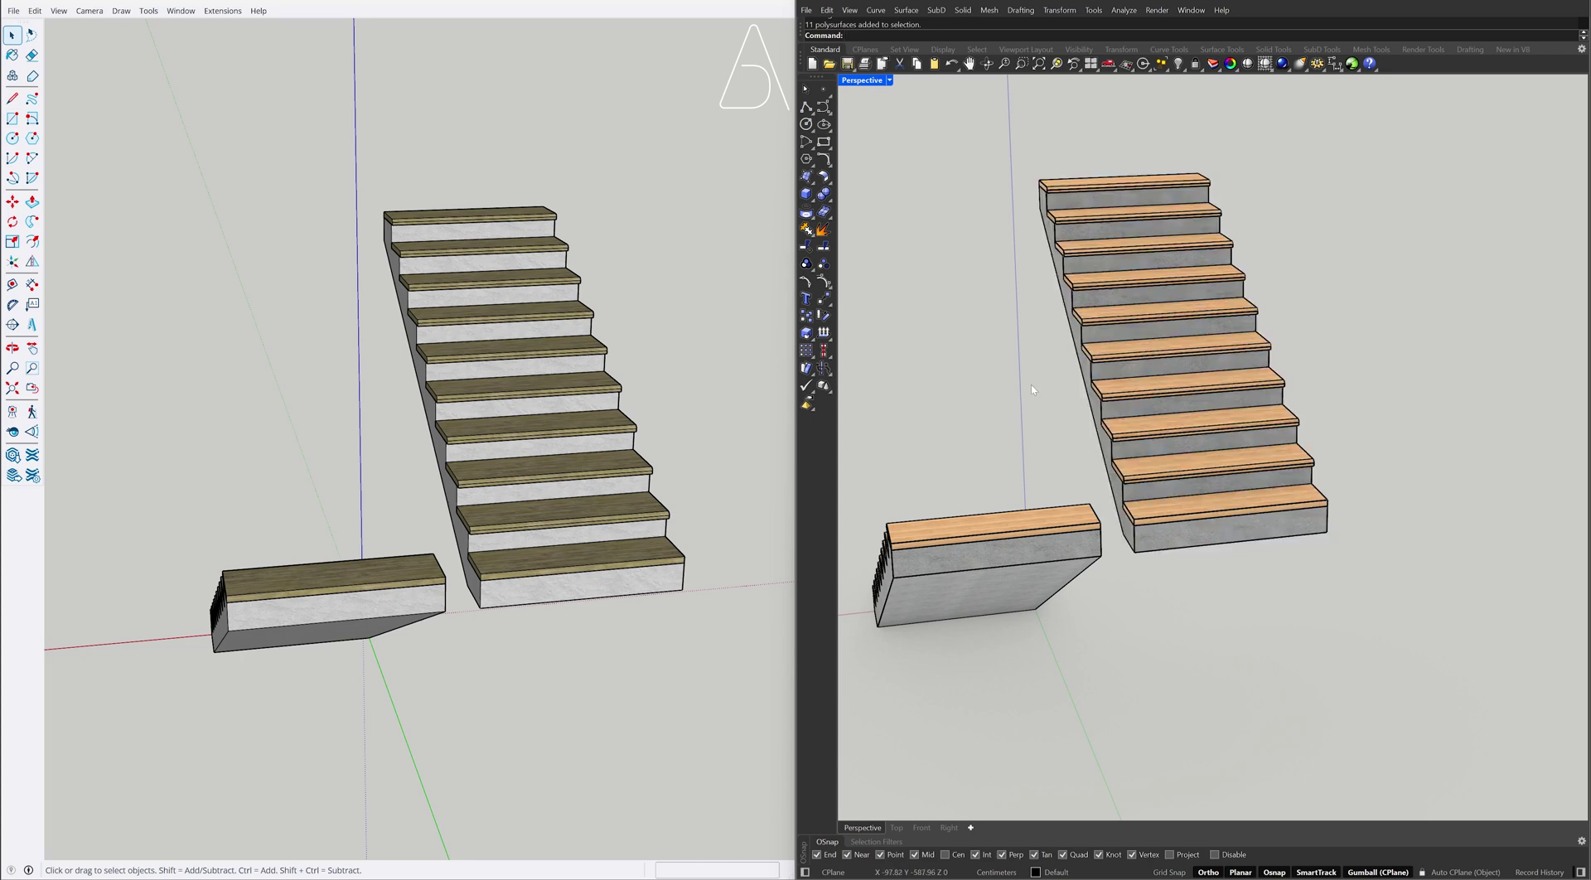
{"action": "right_click_drag", "start_coordinate": [1048, 377], "coordinate": [920, 483]}
Push the SketchUp lower block's front face out 120 cm
{"action": "scroll", "coordinate": [921, 483], "scroll_direction": "up", "scroll_amount": 3}
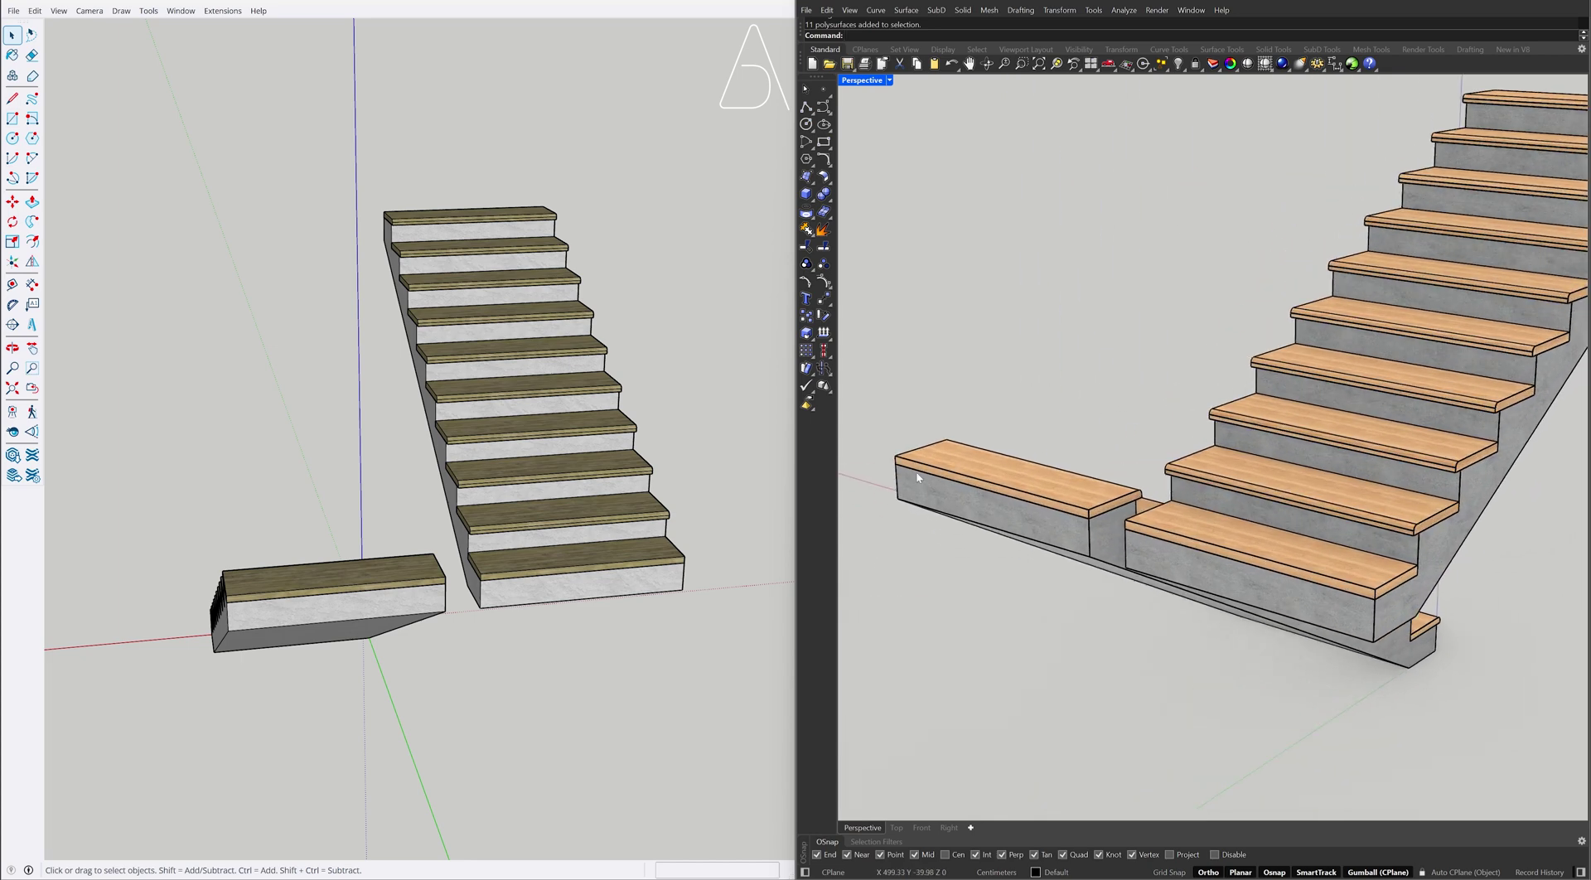
{"action": "middle_click_drag", "start_coordinate": [498, 580], "coordinate": [248, 578]}
{"action": "key", "text": "space"}
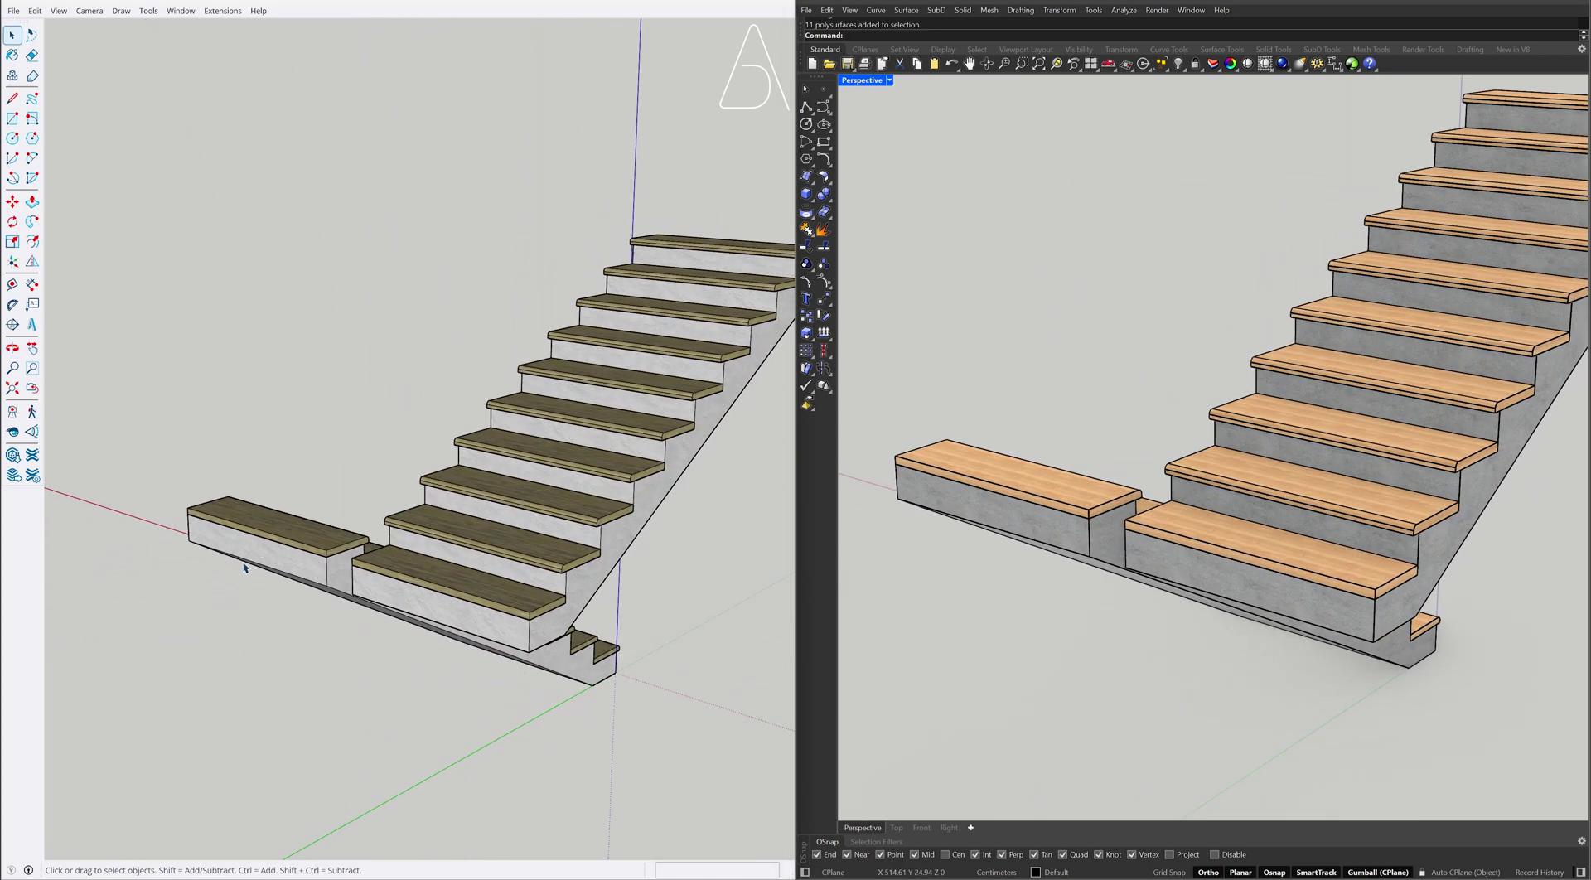
{"action": "scroll", "coordinate": [248, 577], "scroll_direction": "up", "scroll_amount": 2}
{"action": "scroll", "coordinate": [248, 578], "scroll_direction": "up", "scroll_amount": 2}
{"action": "double_click", "coordinate": [262, 550]}
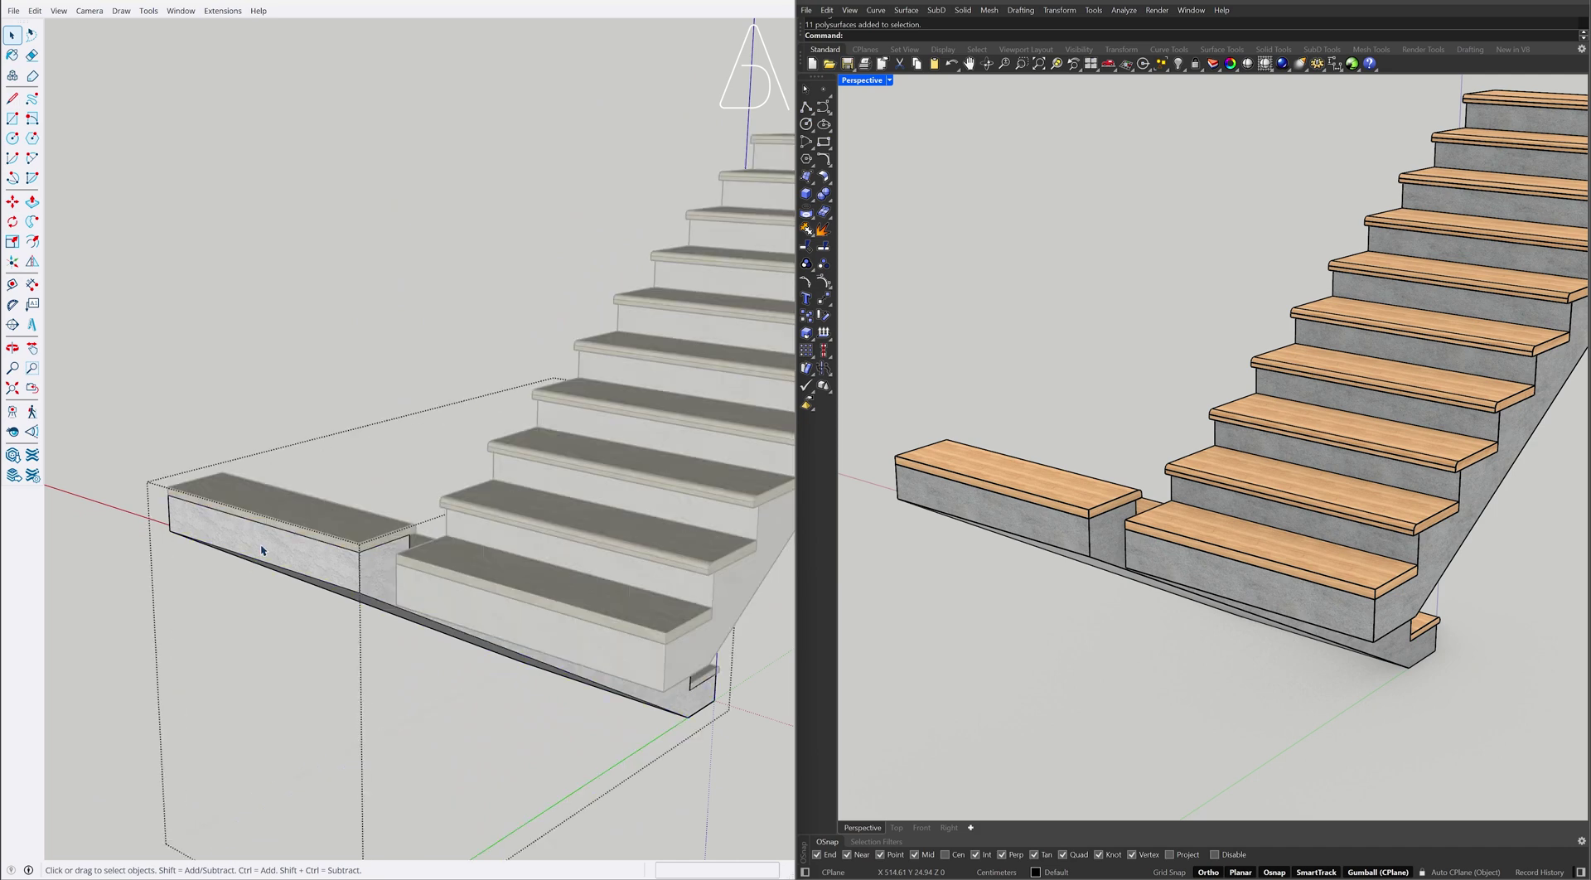
{"action": "key", "text": "p"}
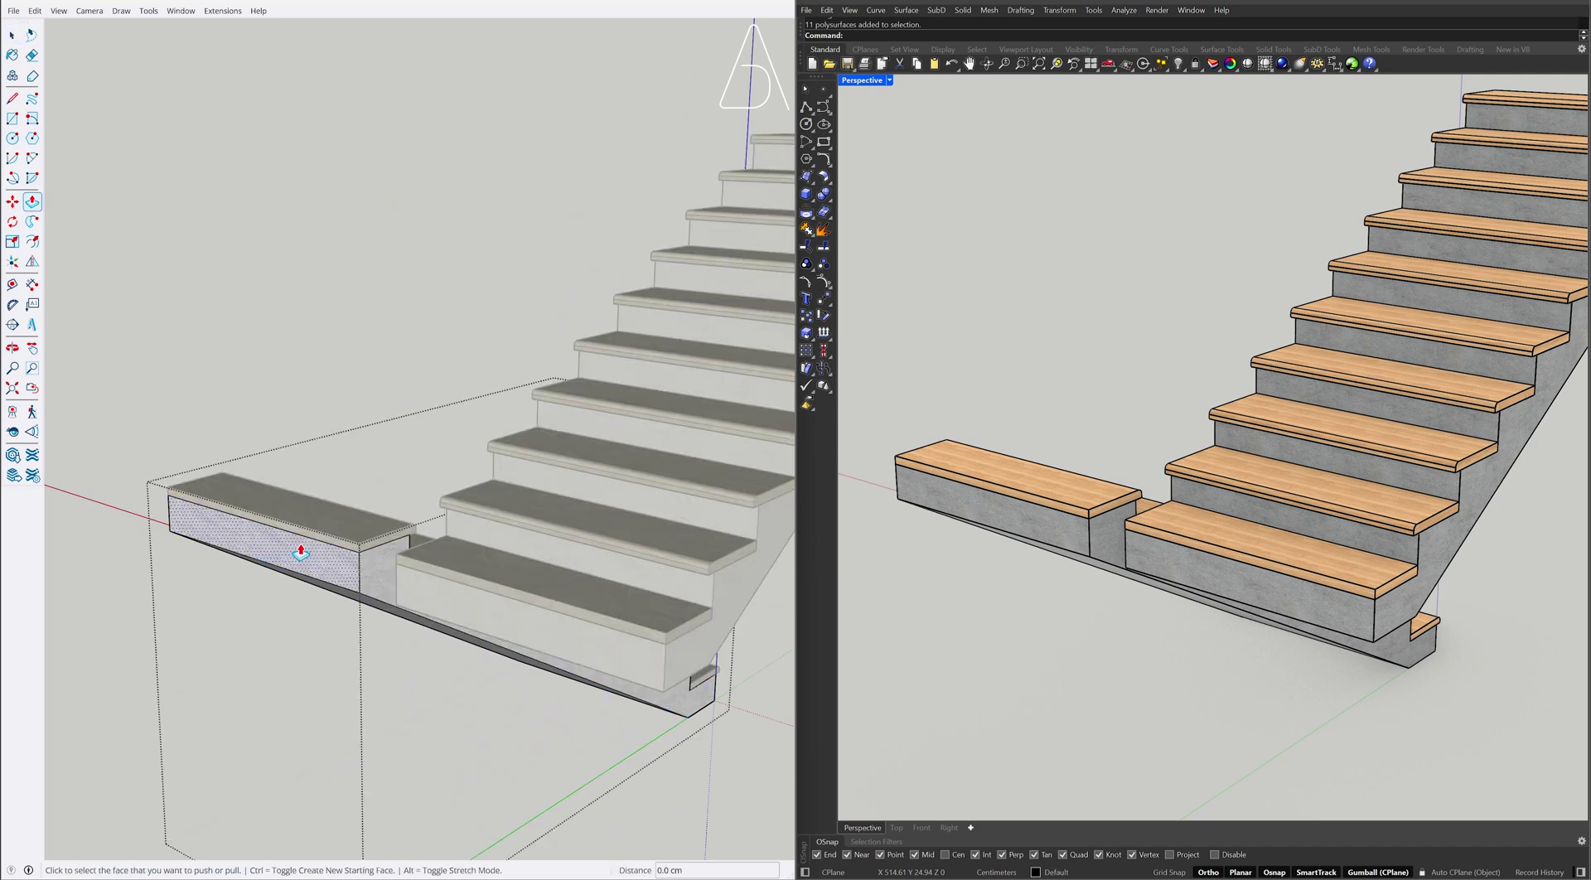
{"action": "left_click", "coordinate": [301, 551]}
{"action": "type", "text": "120"}
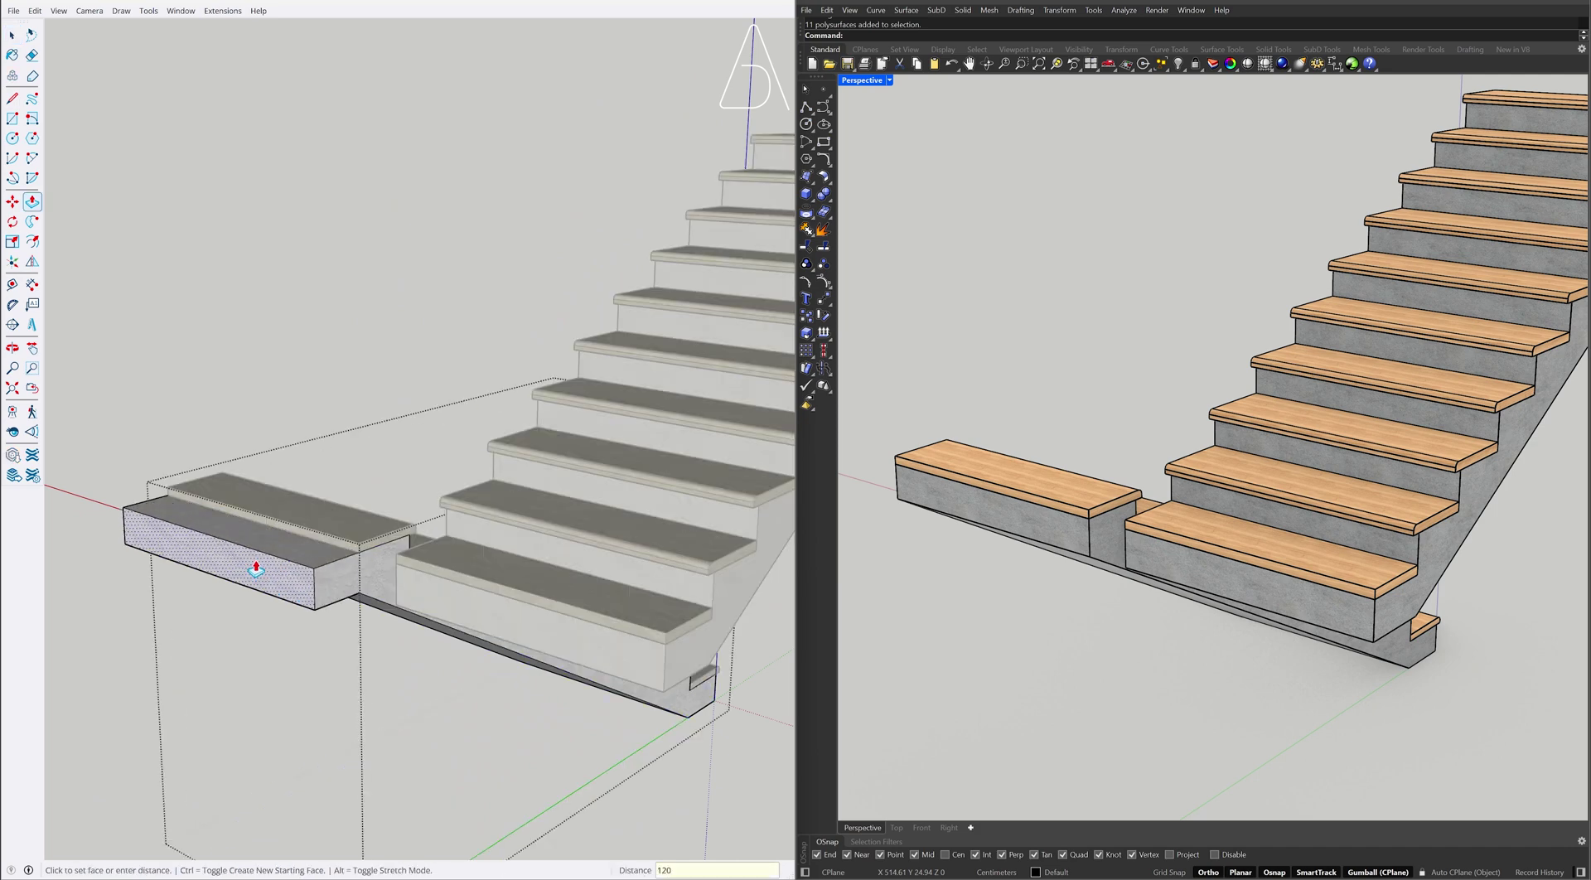
{"action": "key", "text": "Return"}
{"action": "middle_click_drag", "start_coordinate": [259, 574], "coordinate": [373, 543]}
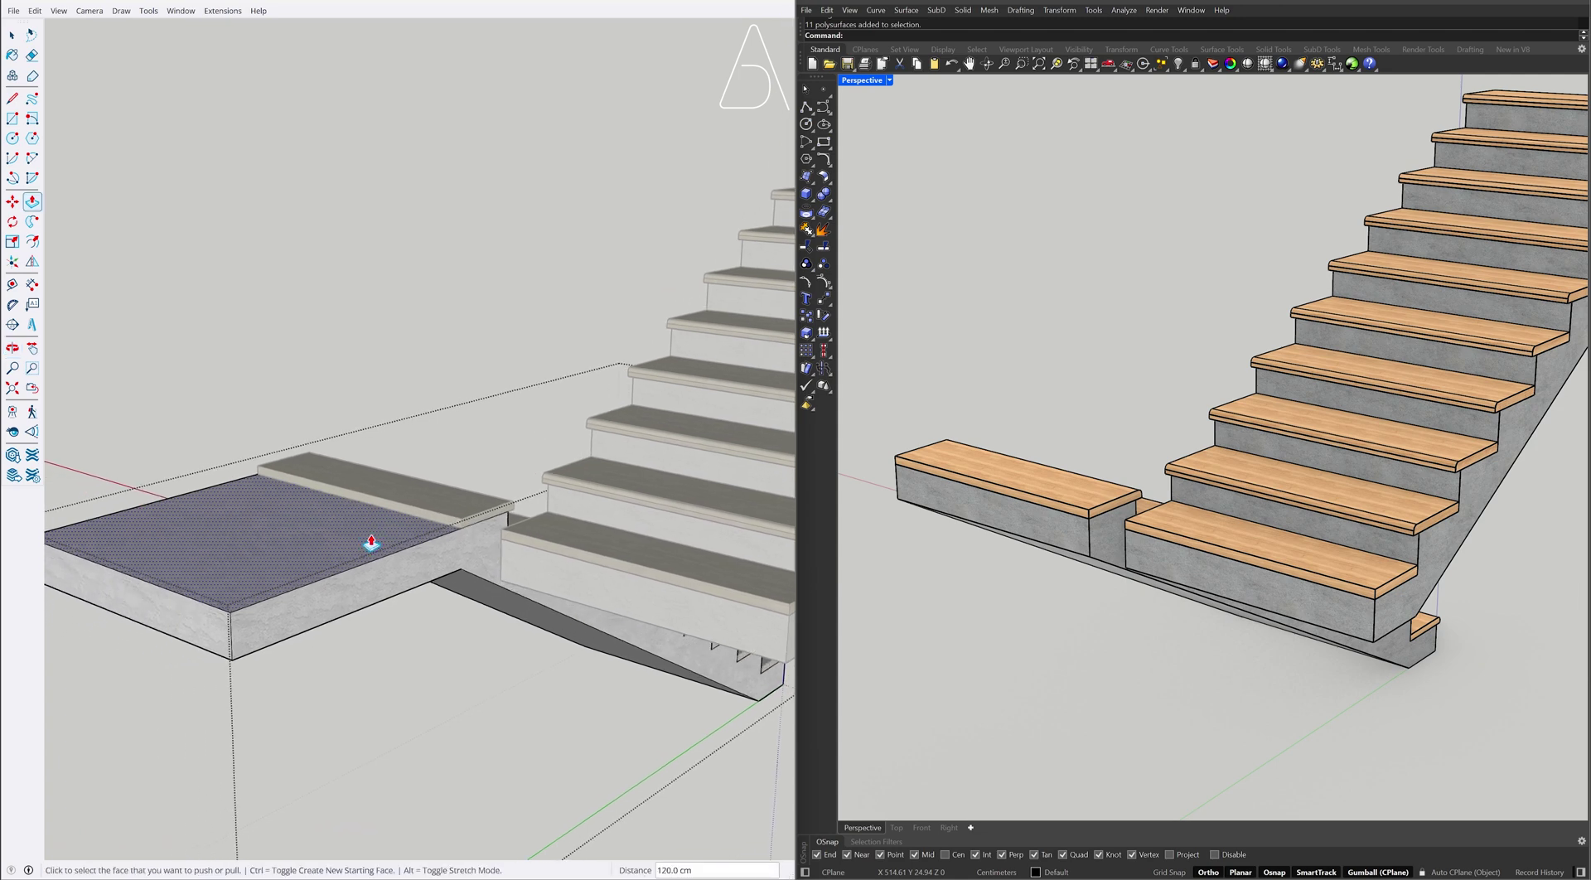
Split the slab's side face with a line and extend that face 140 cm toward the stairs
{"action": "key", "text": "l"}
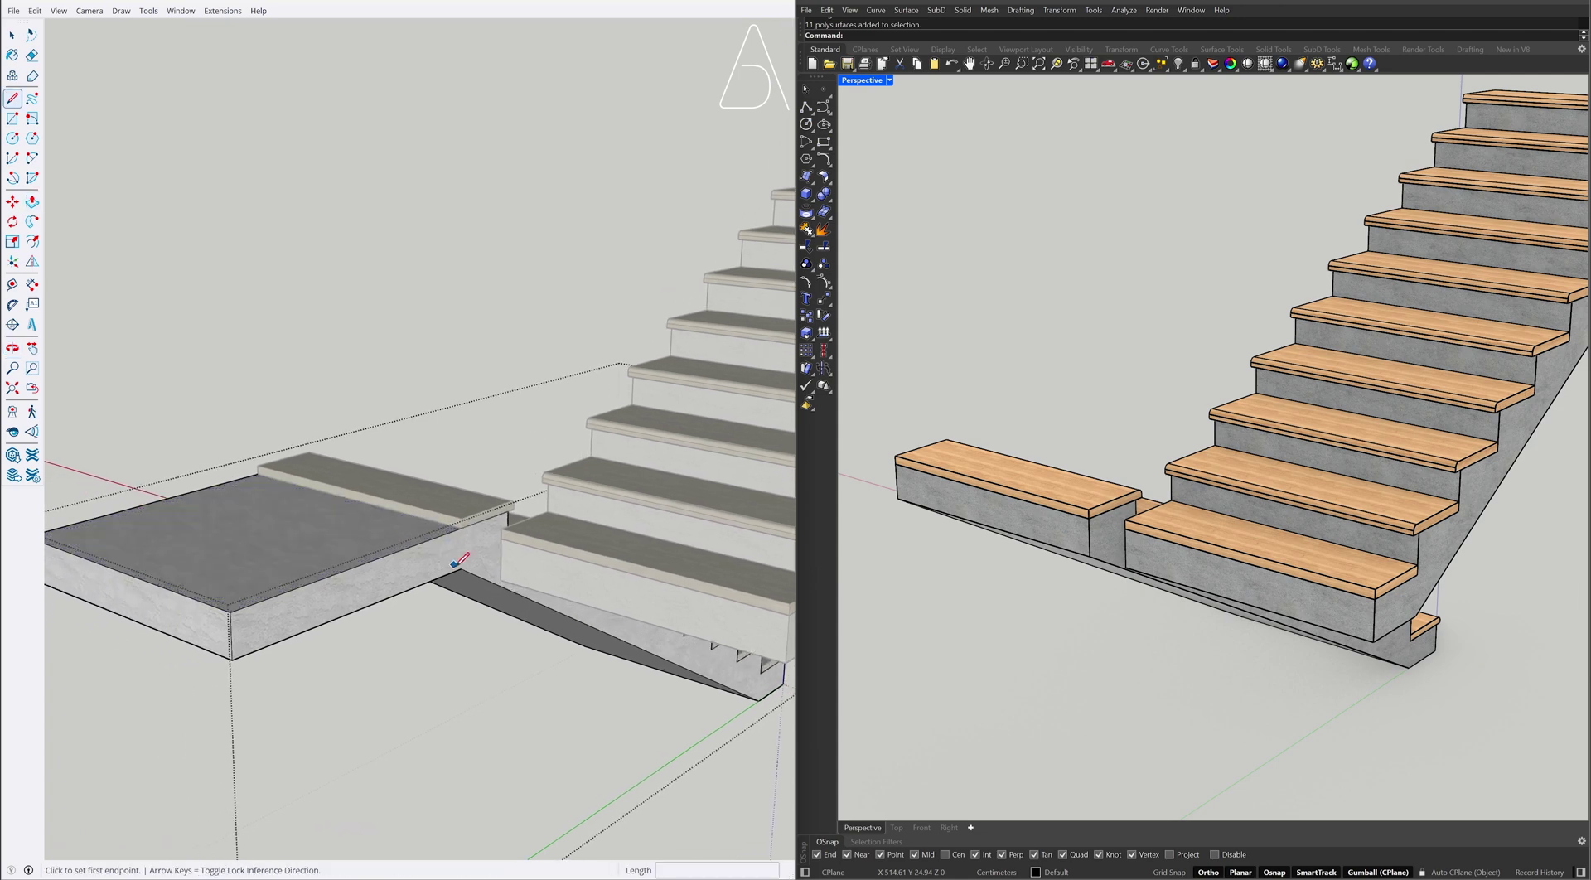
{"action": "left_click", "coordinate": [462, 569]}
{"action": "left_click", "coordinate": [462, 533]}
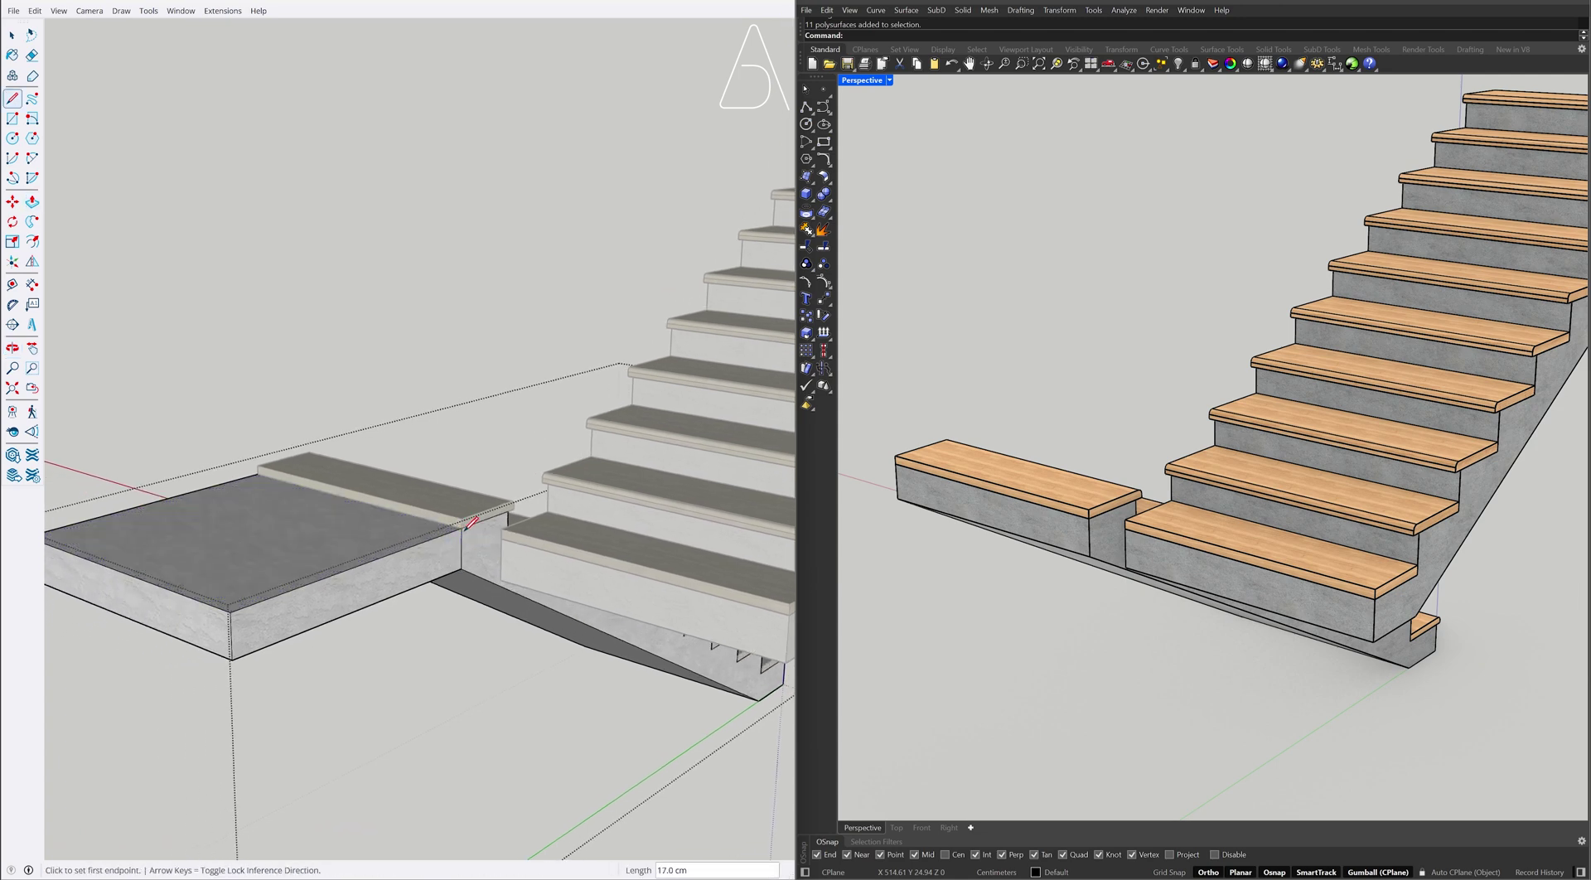
{"action": "key", "text": "p"}
{"action": "scroll", "coordinate": [387, 578], "scroll_direction": "down", "scroll_amount": 1}
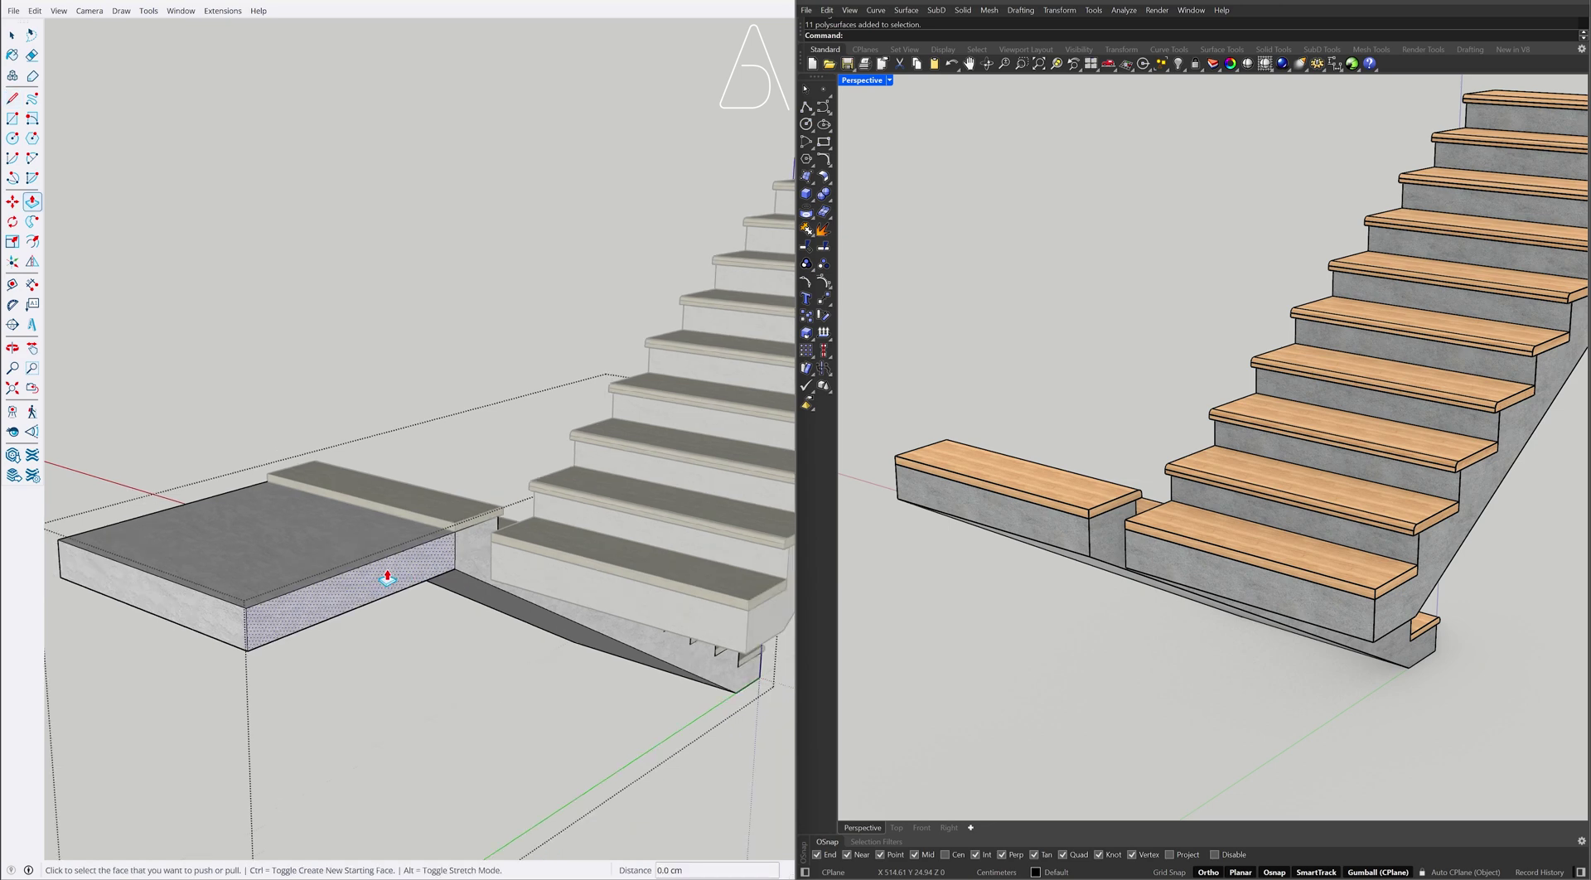
{"action": "left_click", "coordinate": [387, 578]}
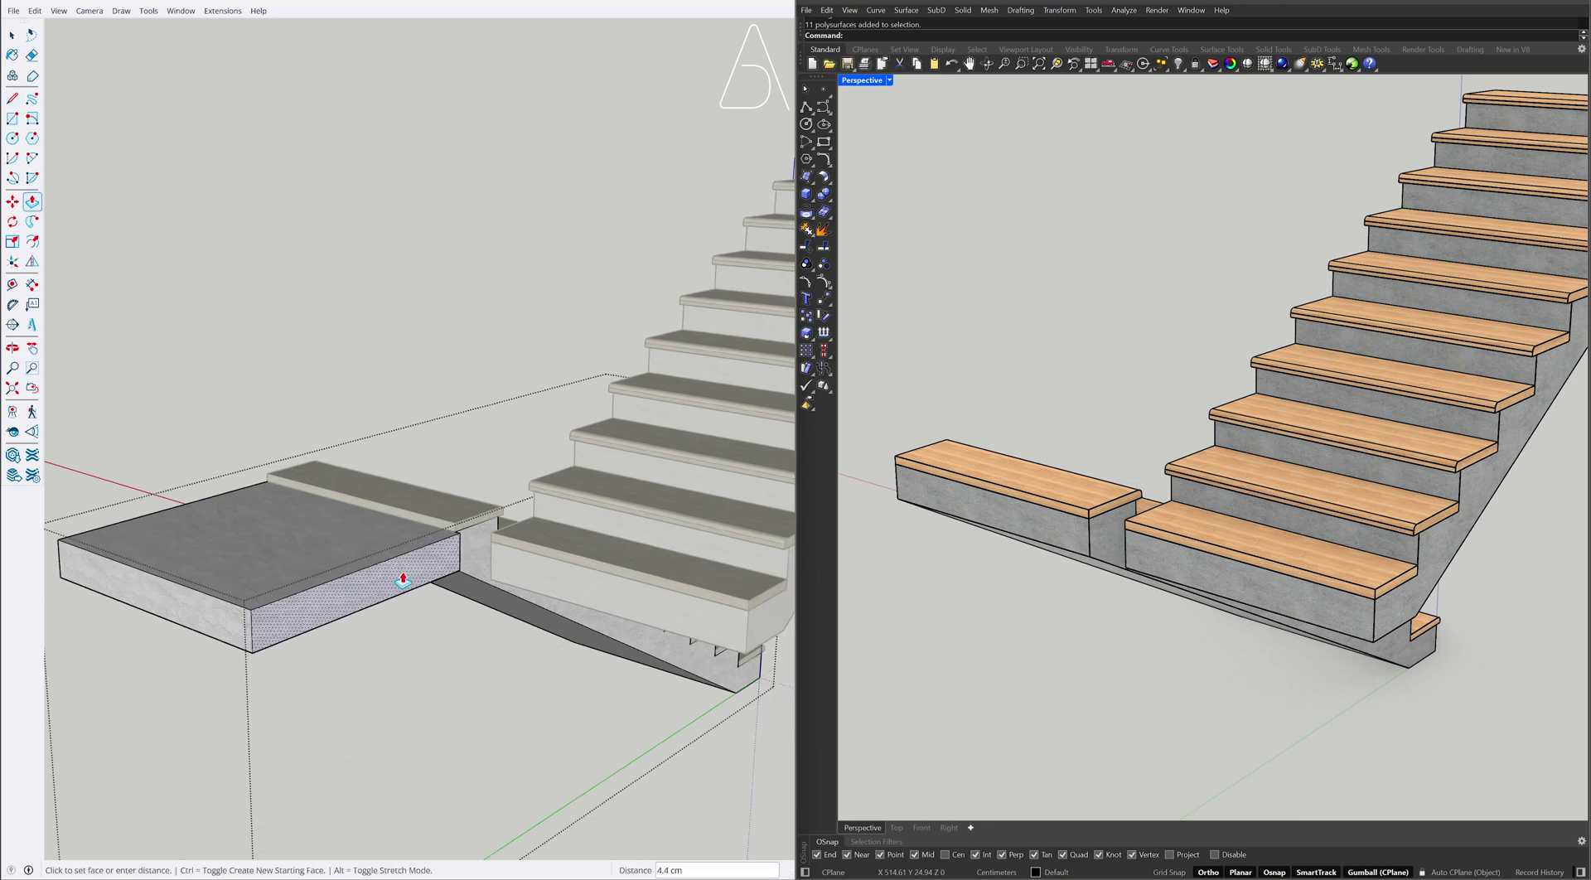
{"action": "left_click", "coordinate": [767, 622]}
{"action": "key", "text": "space"}
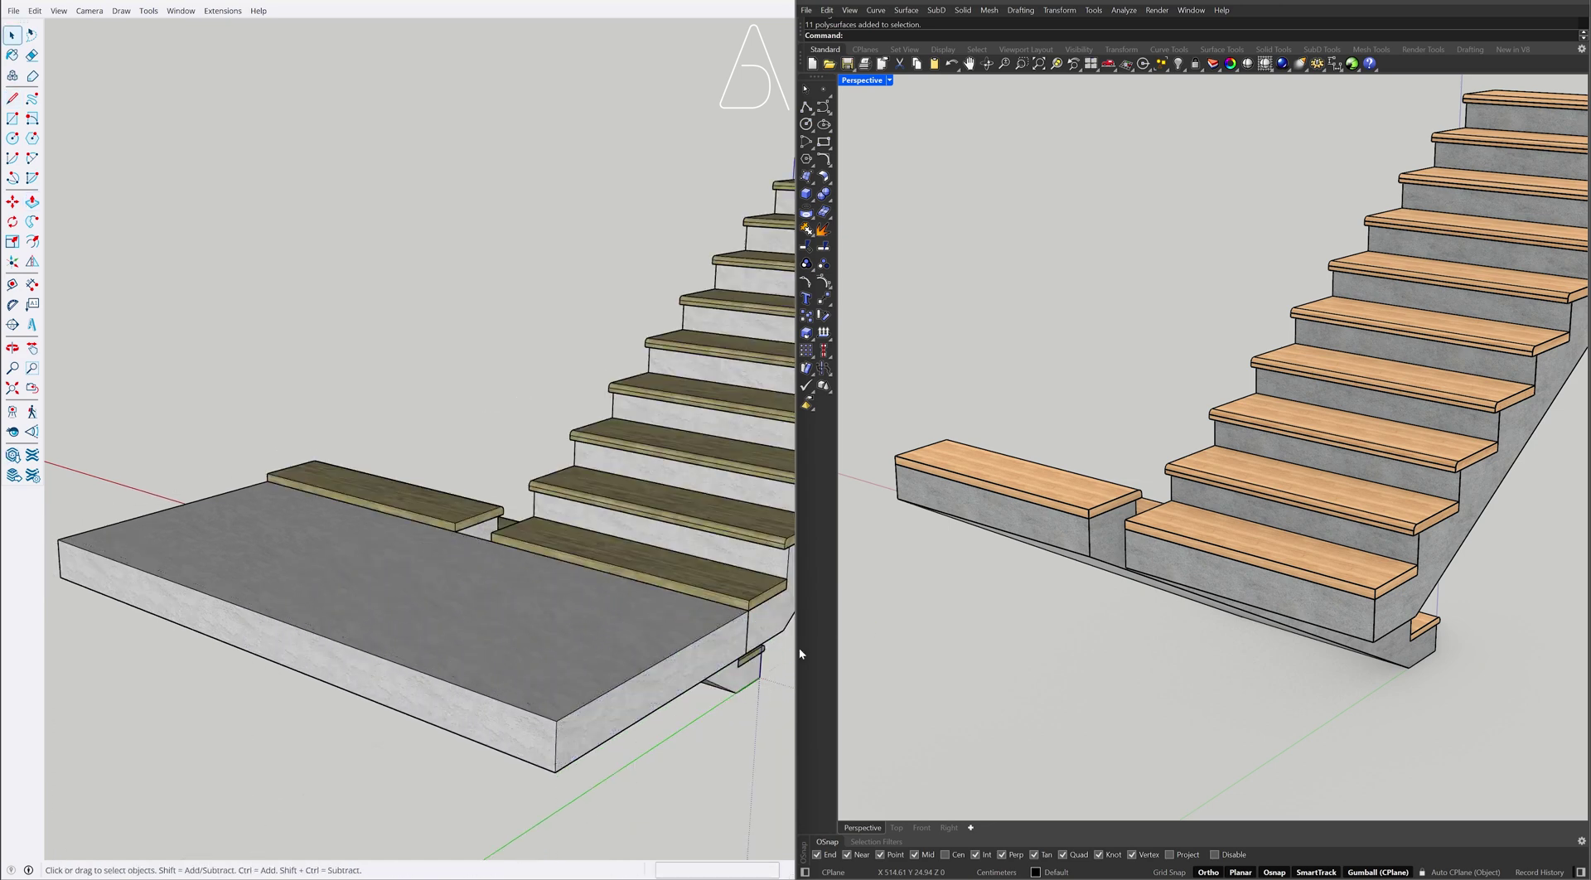
In Rhino, PushPull the bench's front face to widen it into a slab
{"action": "left_click", "coordinate": [972, 587]}
{"action": "type", "text": "pushp"}
{"action": "key", "text": "Return"}
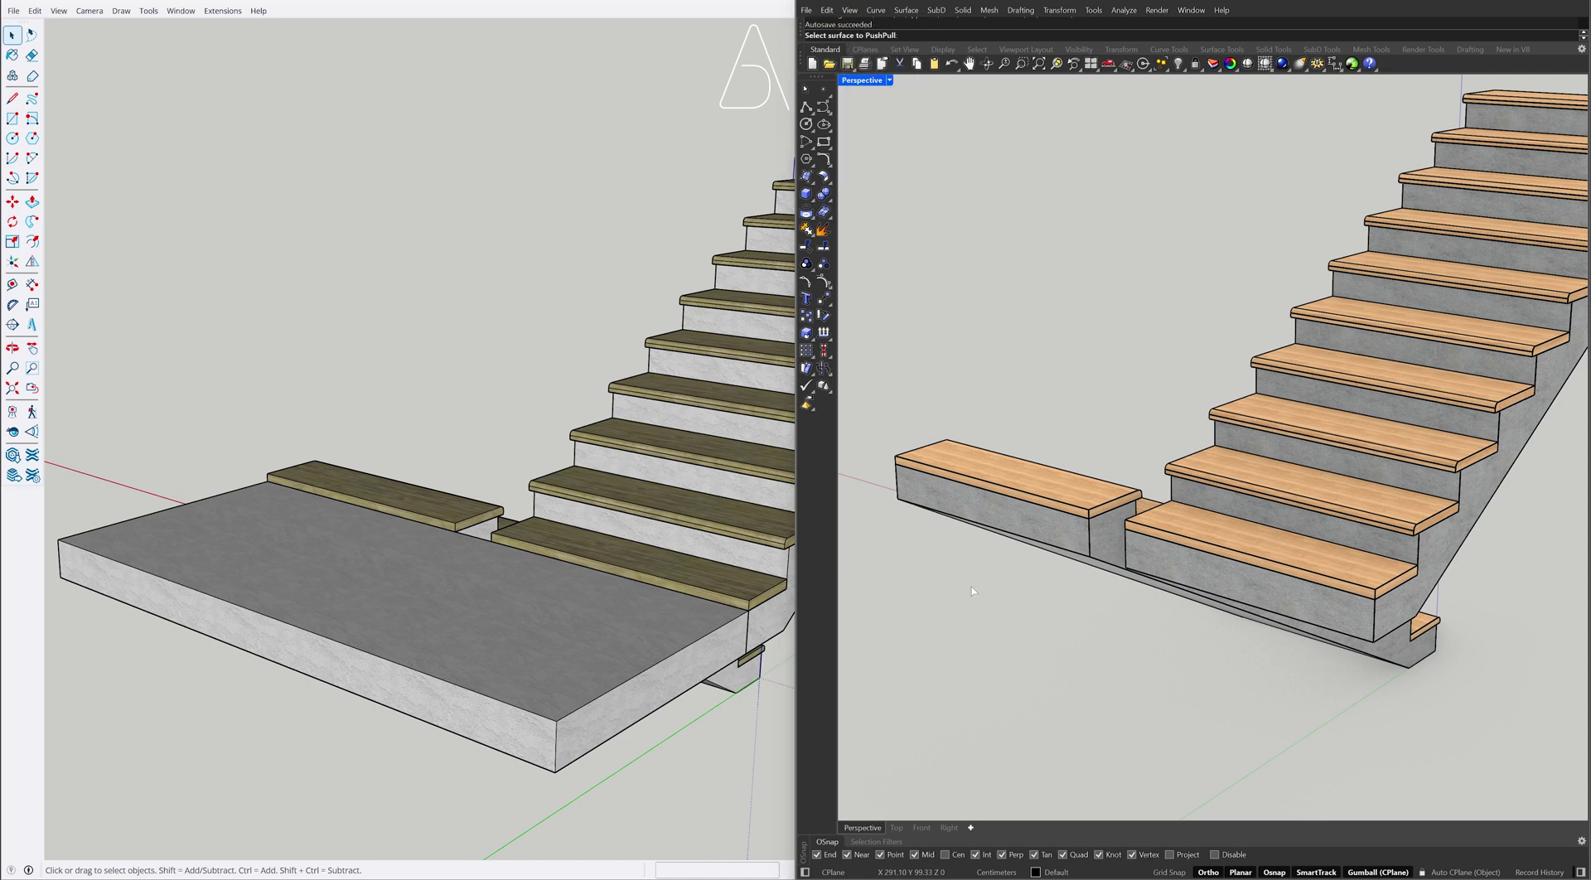
{"action": "left_click", "coordinate": [1028, 520]}
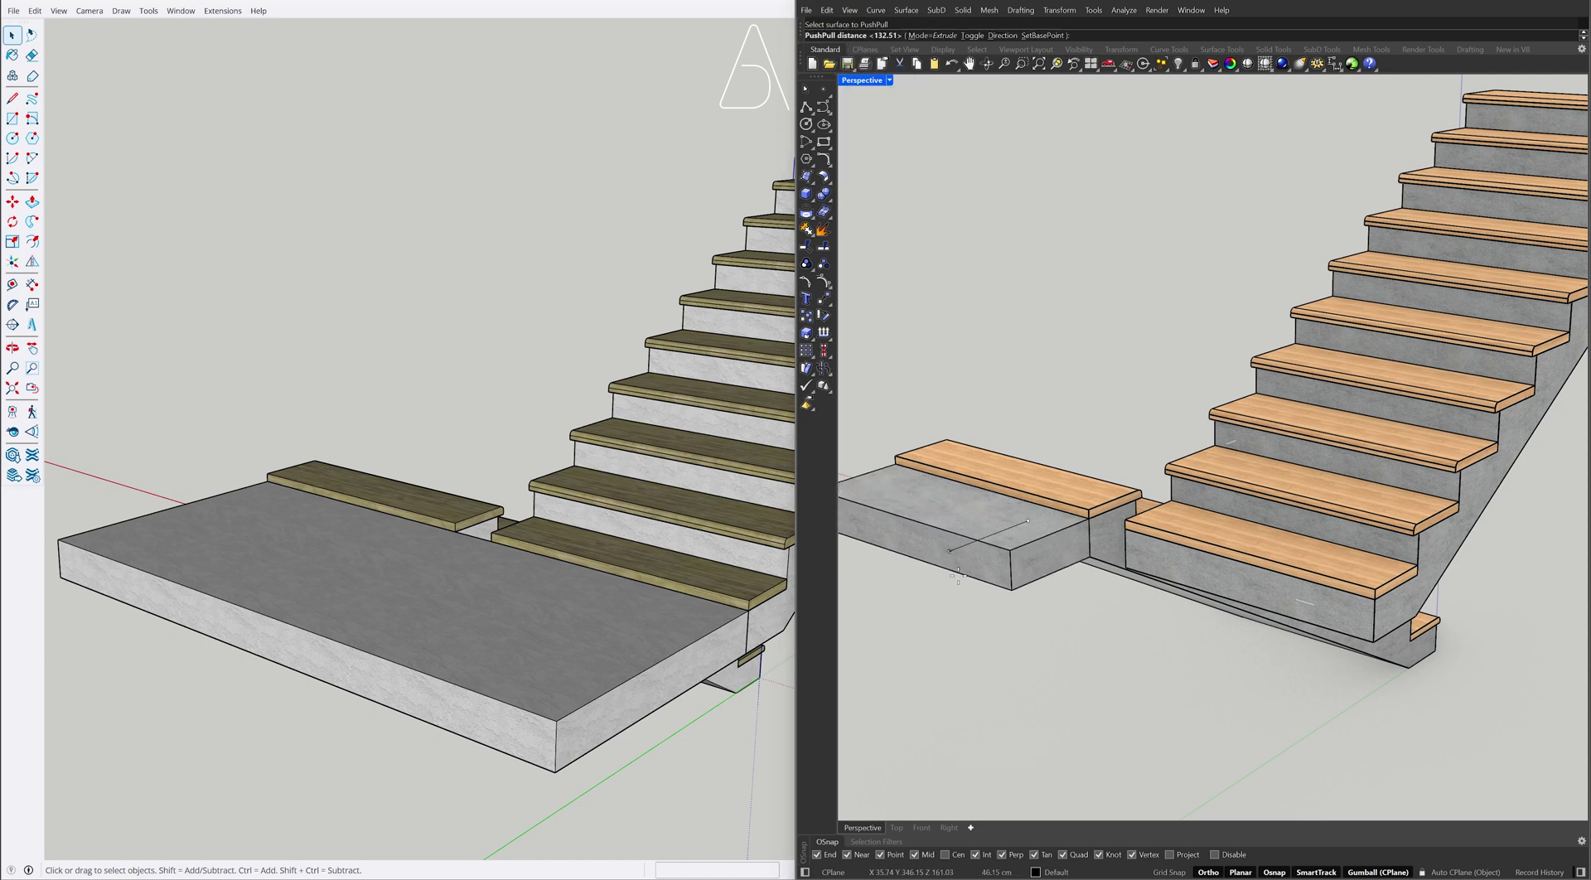
{"action": "type", "text": "1"}
{"action": "left_click", "coordinate": [879, 580]}
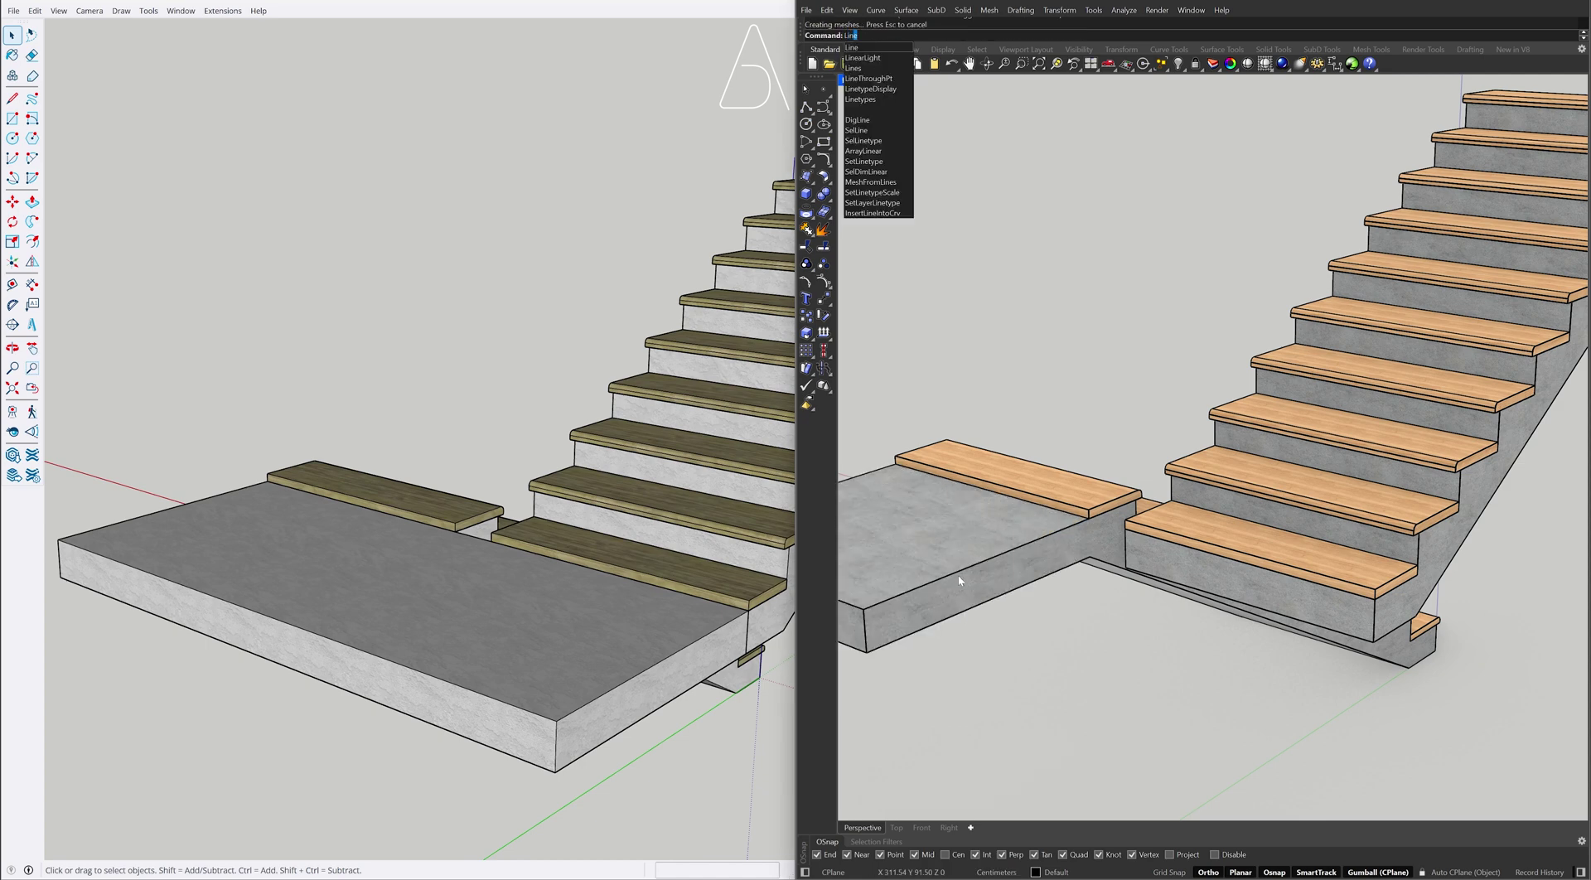
Draw a dividing line on the slab and PushPull the landing face 120 toward the stairs
{"action": "key", "text": "Return"}
{"action": "left_click", "coordinate": [1086, 560]}
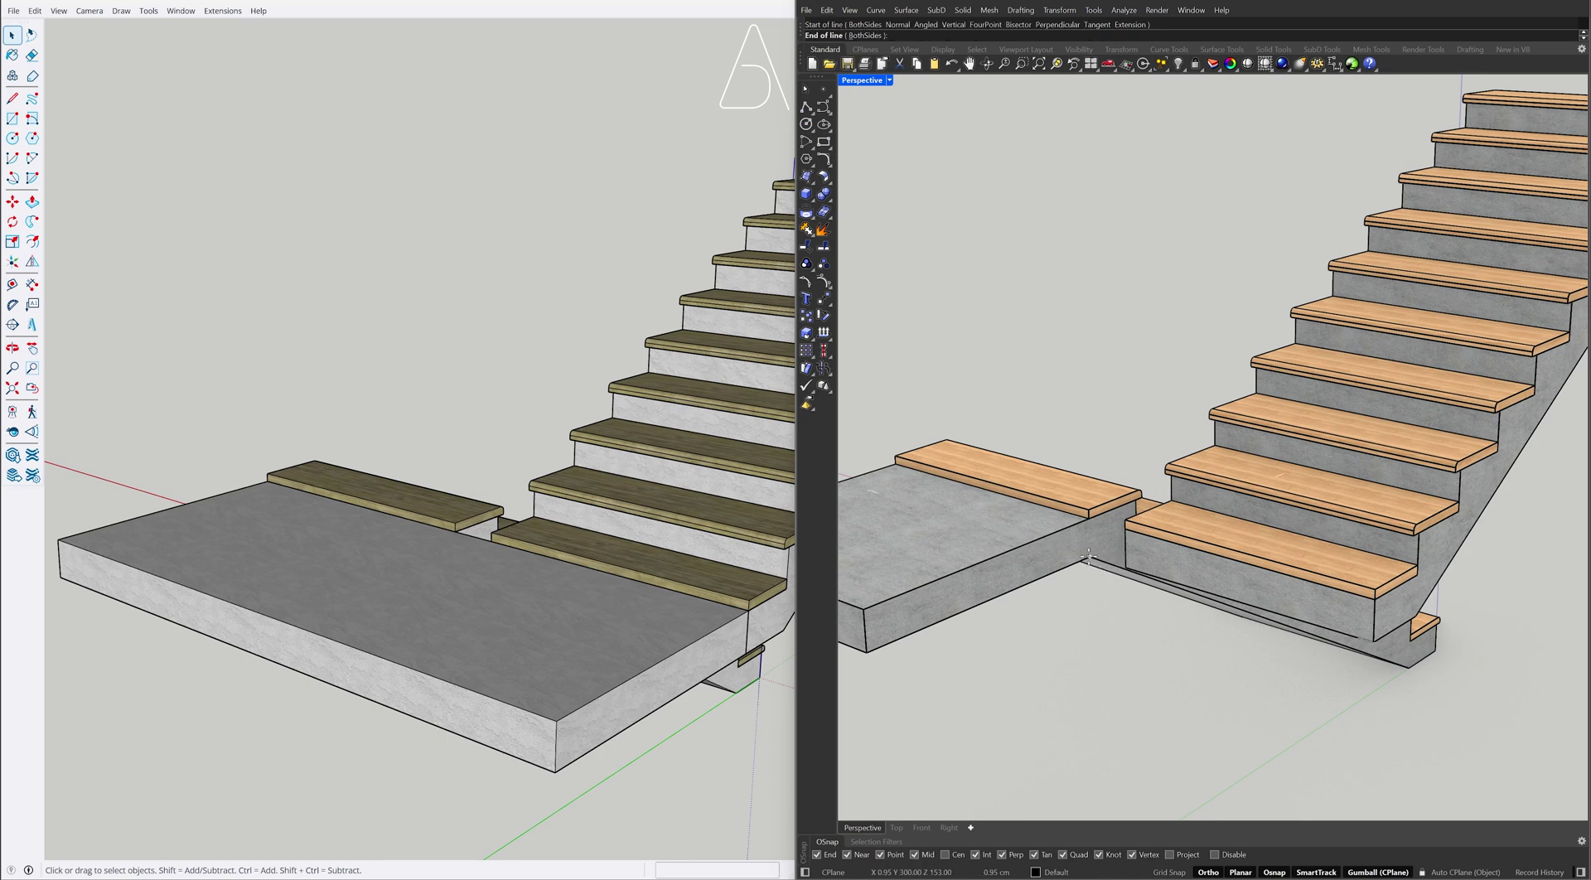
{"action": "left_click", "coordinate": [1091, 521]}
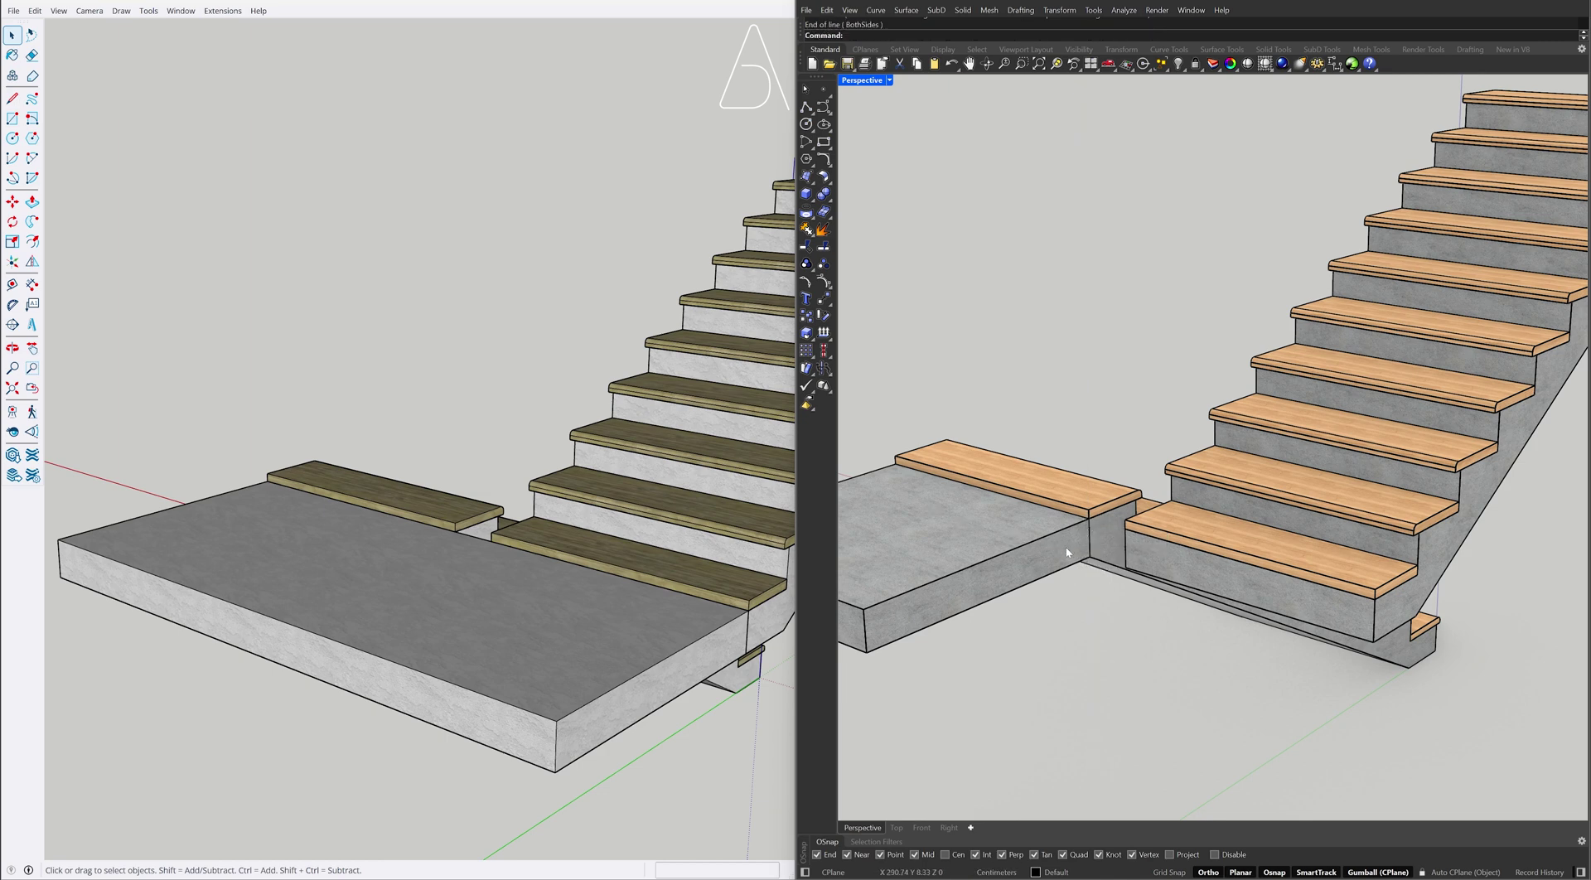
{"action": "type", "text": "PushPull"}
{"action": "key", "text": "Return"}
{"action": "left_click", "coordinate": [1070, 549]}
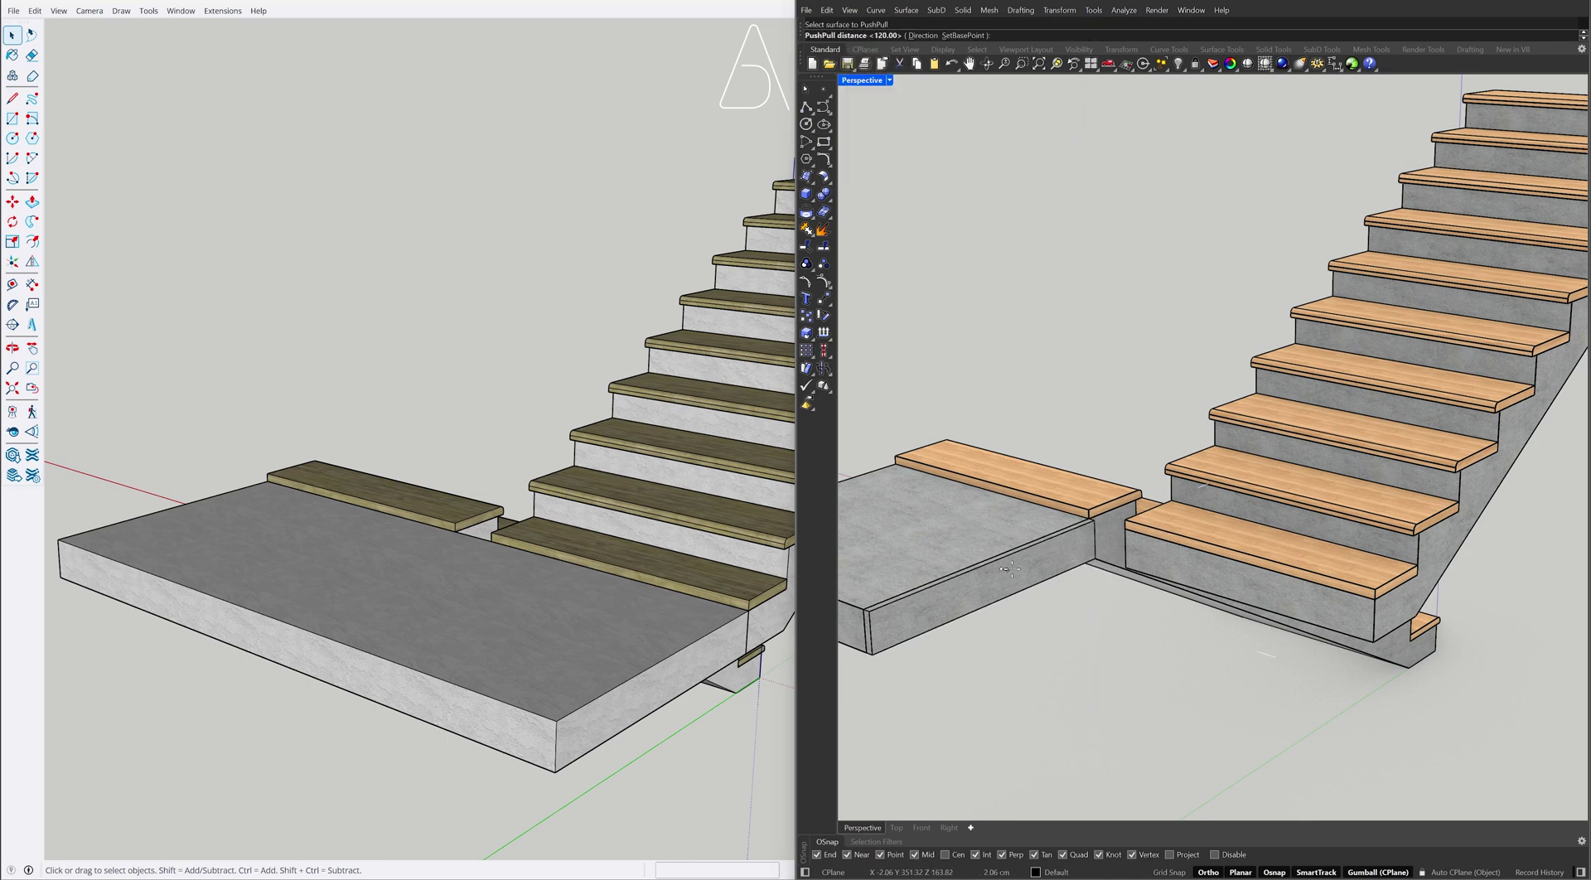
{"action": "left_click", "coordinate": [1378, 603]}
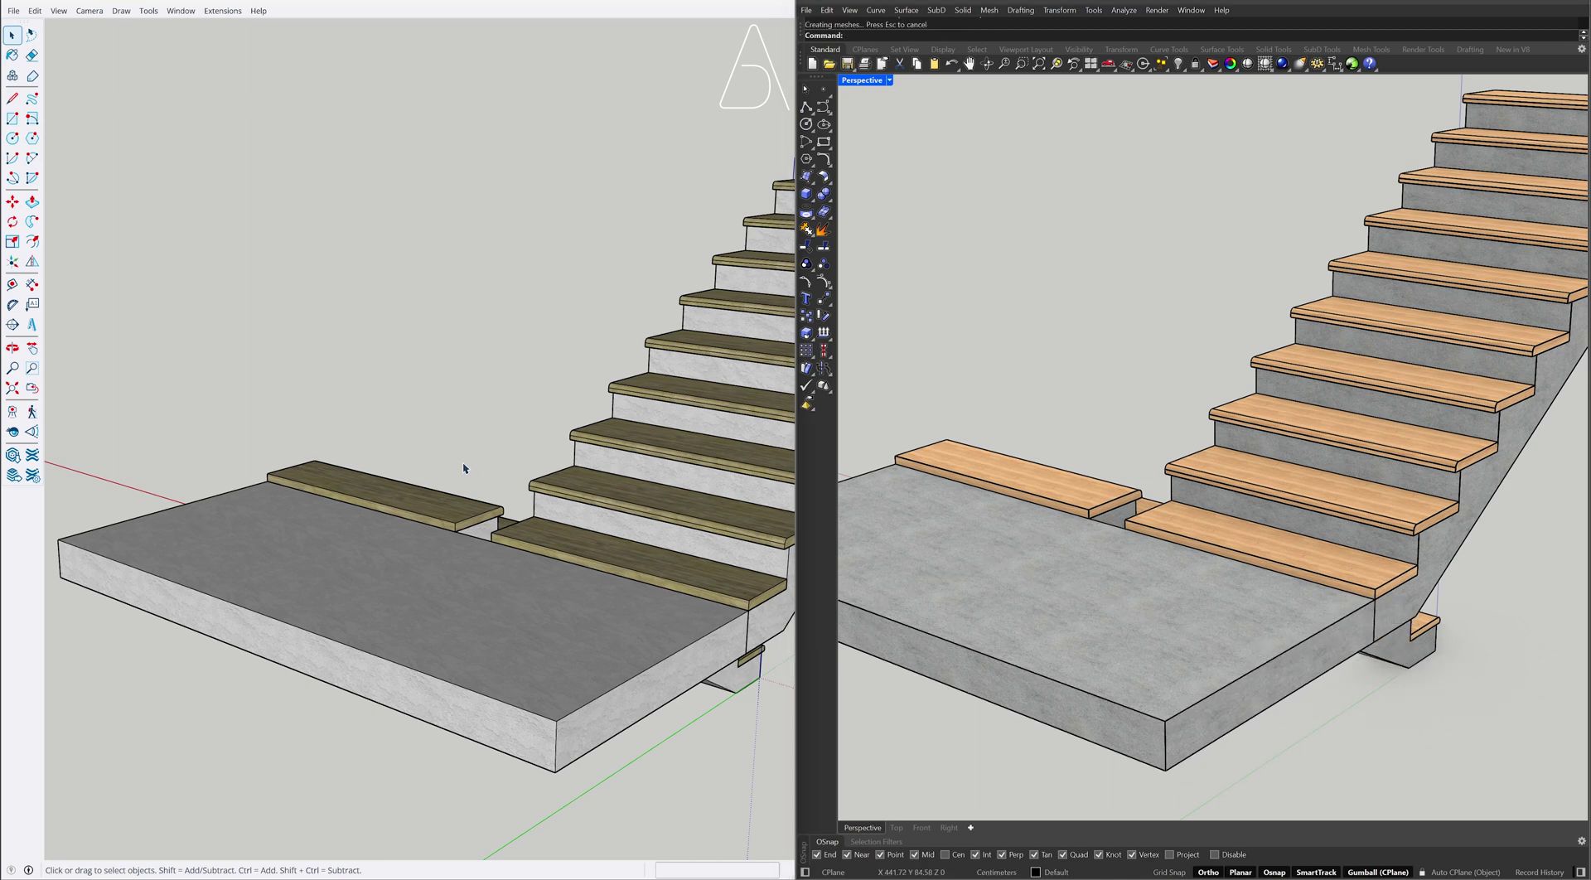
Extend SketchUp's left landing board 120 cm outward to the slab's edge
{"action": "double_click", "coordinate": [439, 502]}
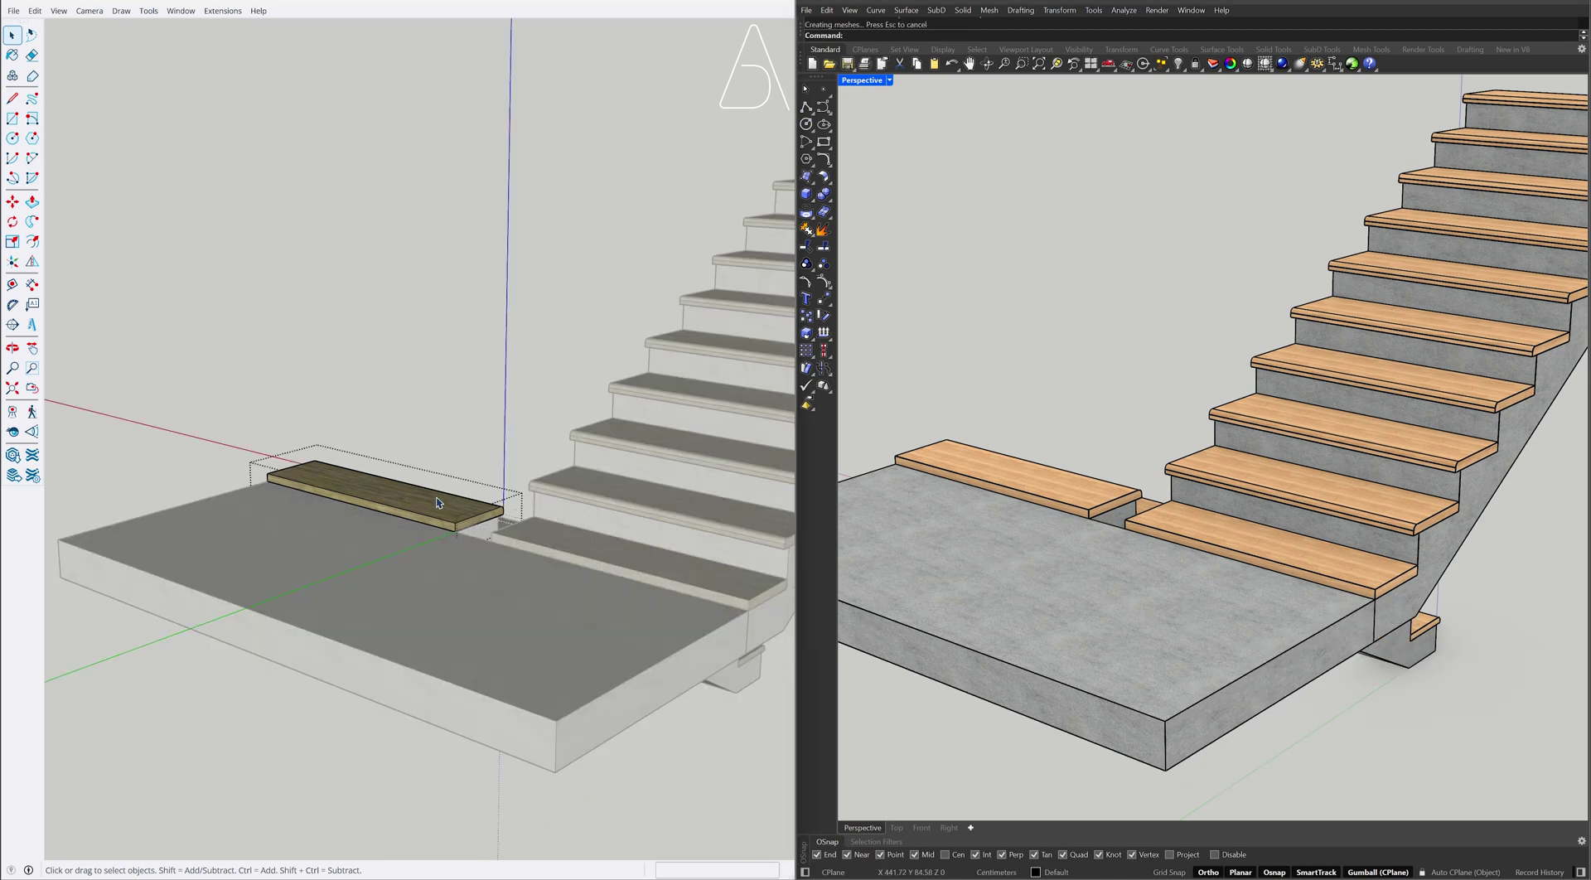
{"action": "key", "text": "p"}
{"action": "left_click", "coordinate": [408, 518]}
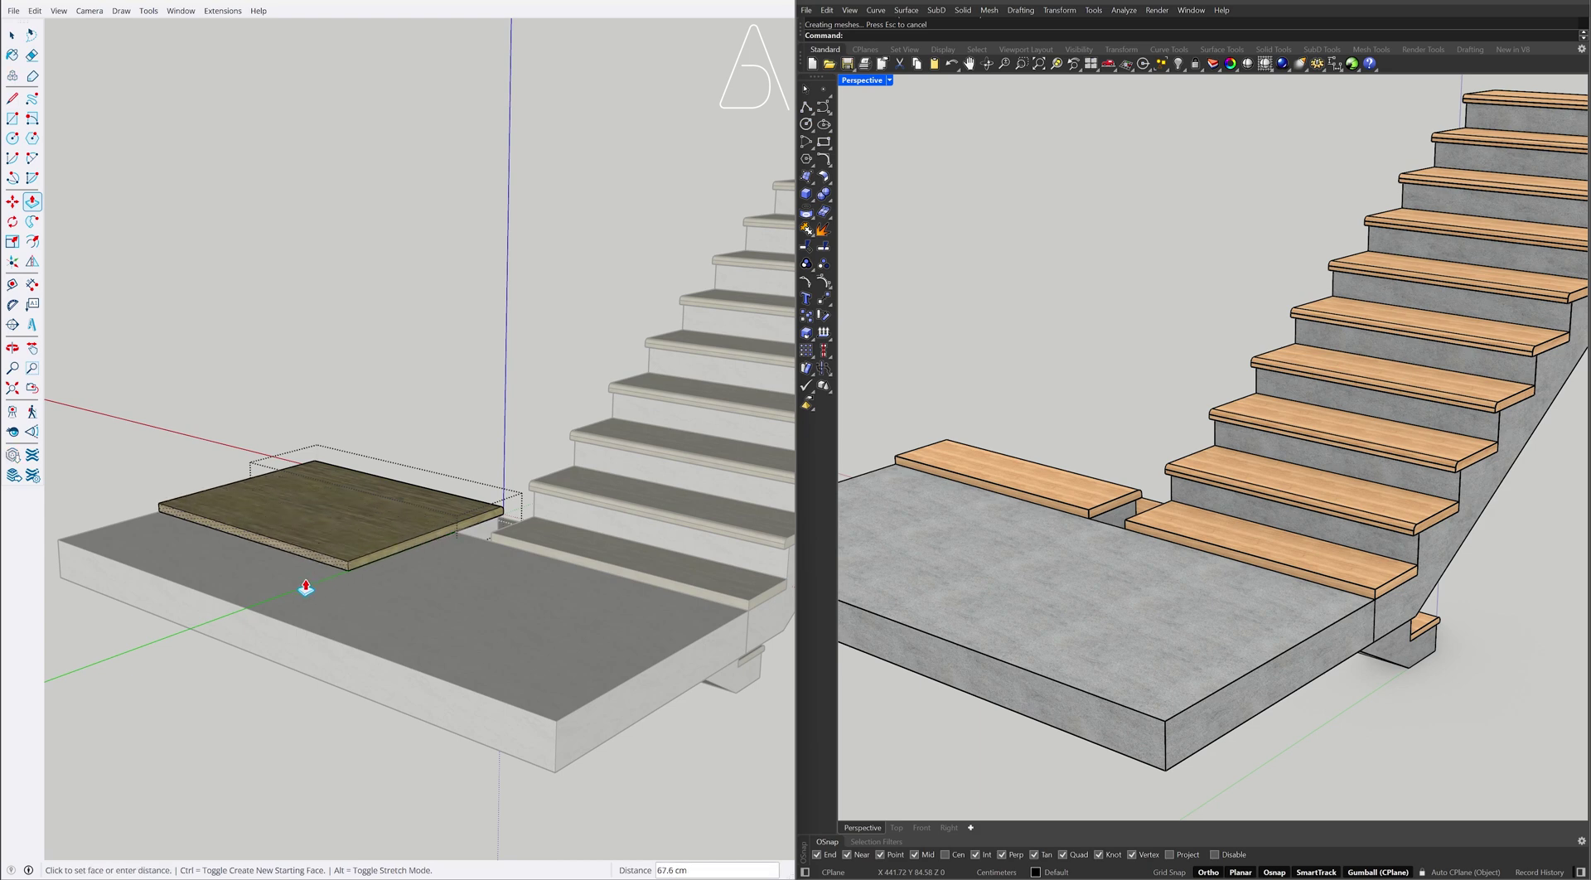
{"action": "left_click", "coordinate": [249, 620]}
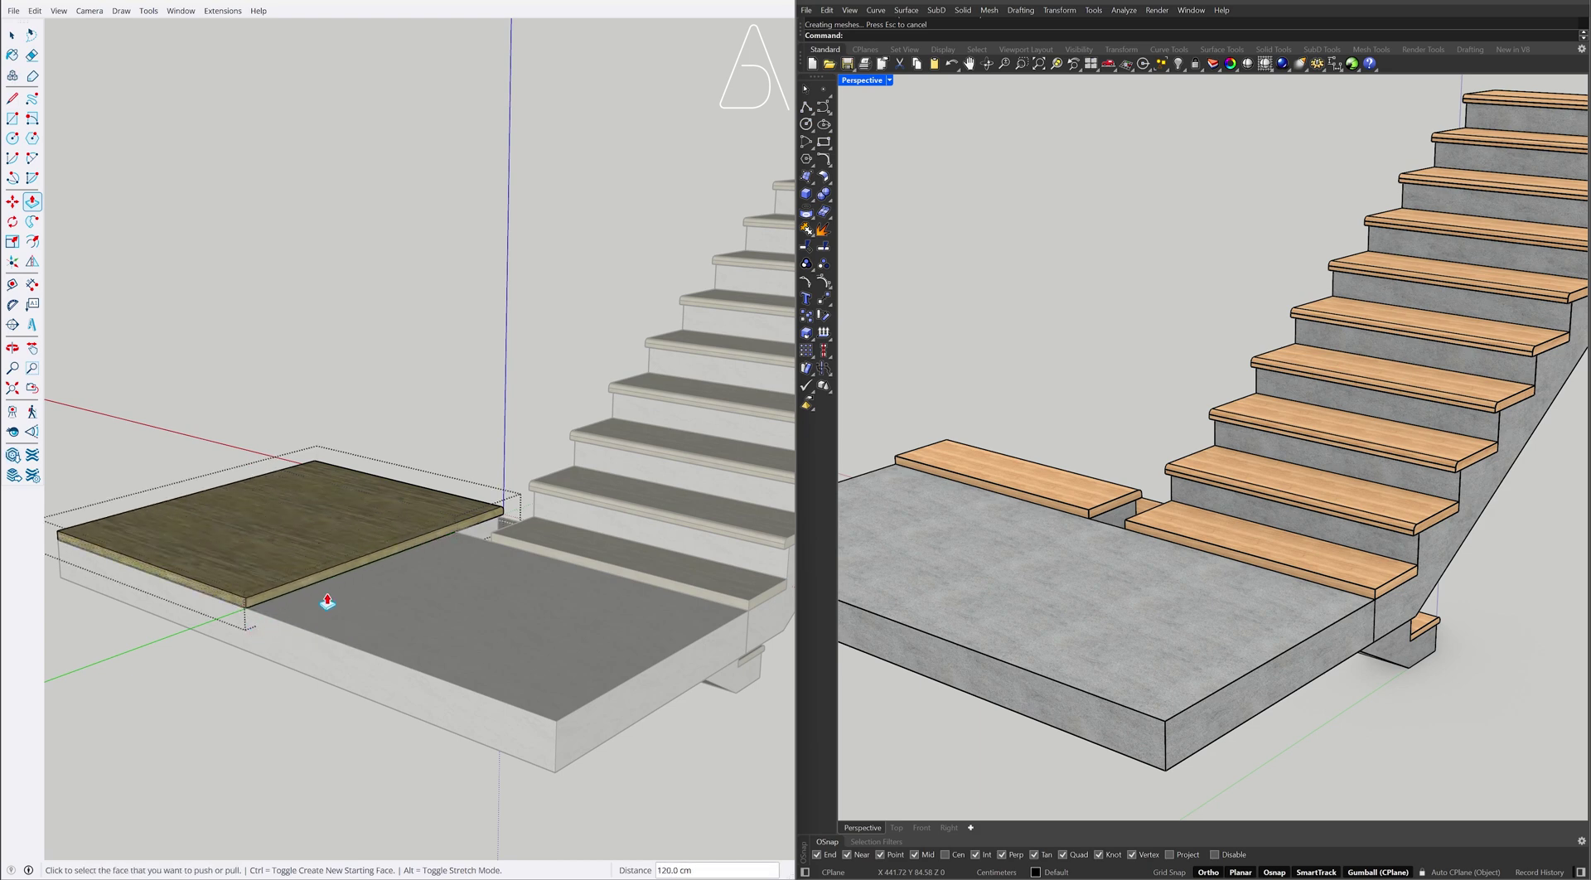
Split the board edge with a short line, pull its end to the slab front, and close the group
{"action": "key", "text": "l"}
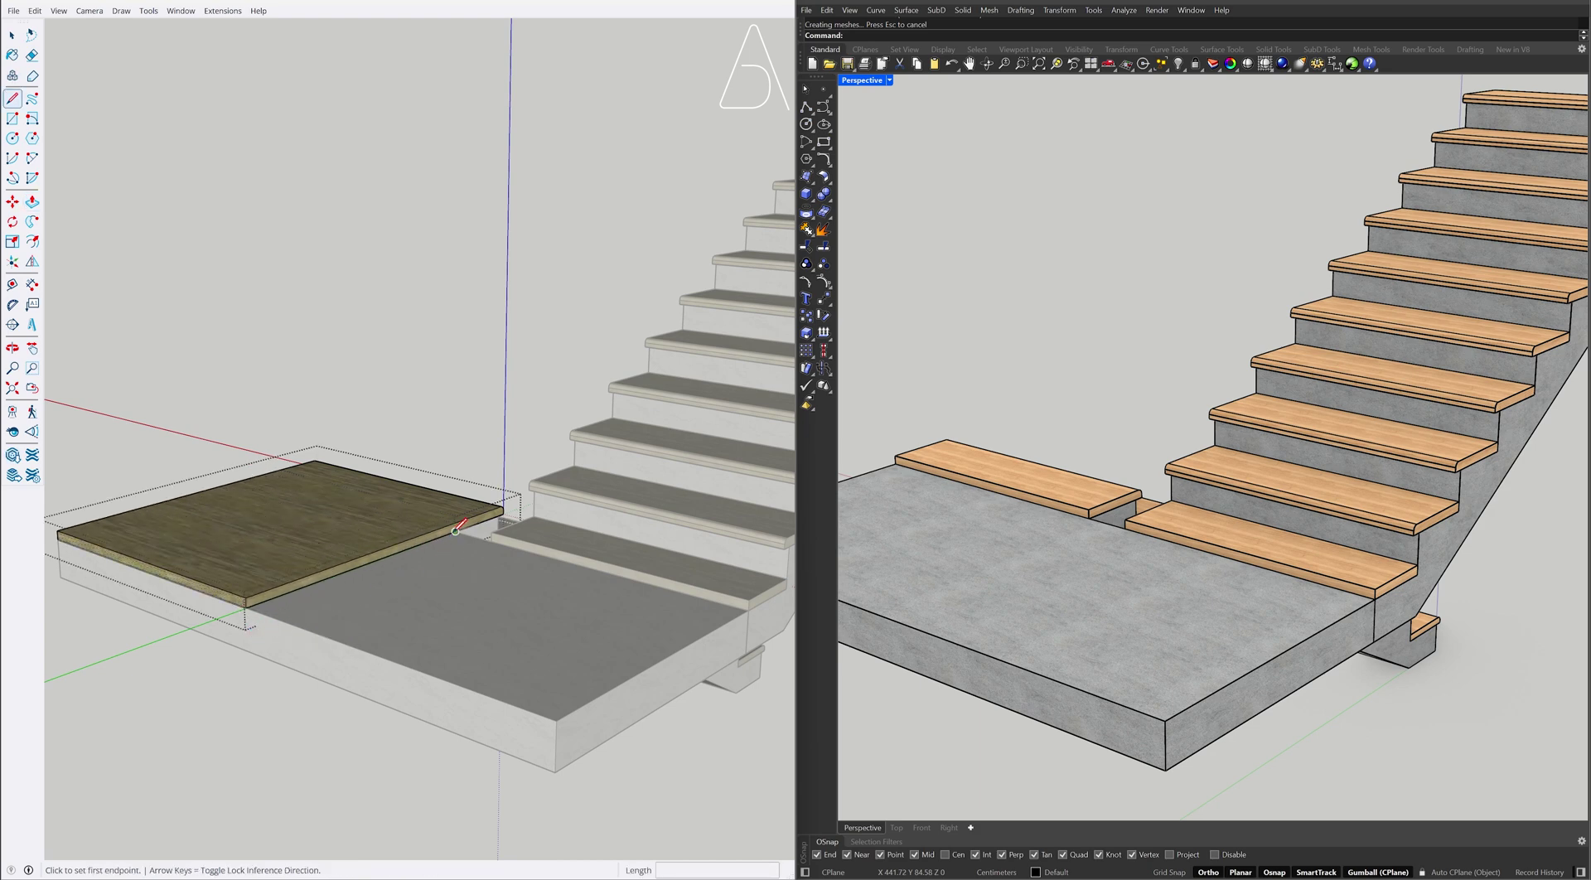
{"action": "left_click", "coordinate": [457, 527]}
{"action": "left_click", "coordinate": [455, 529]}
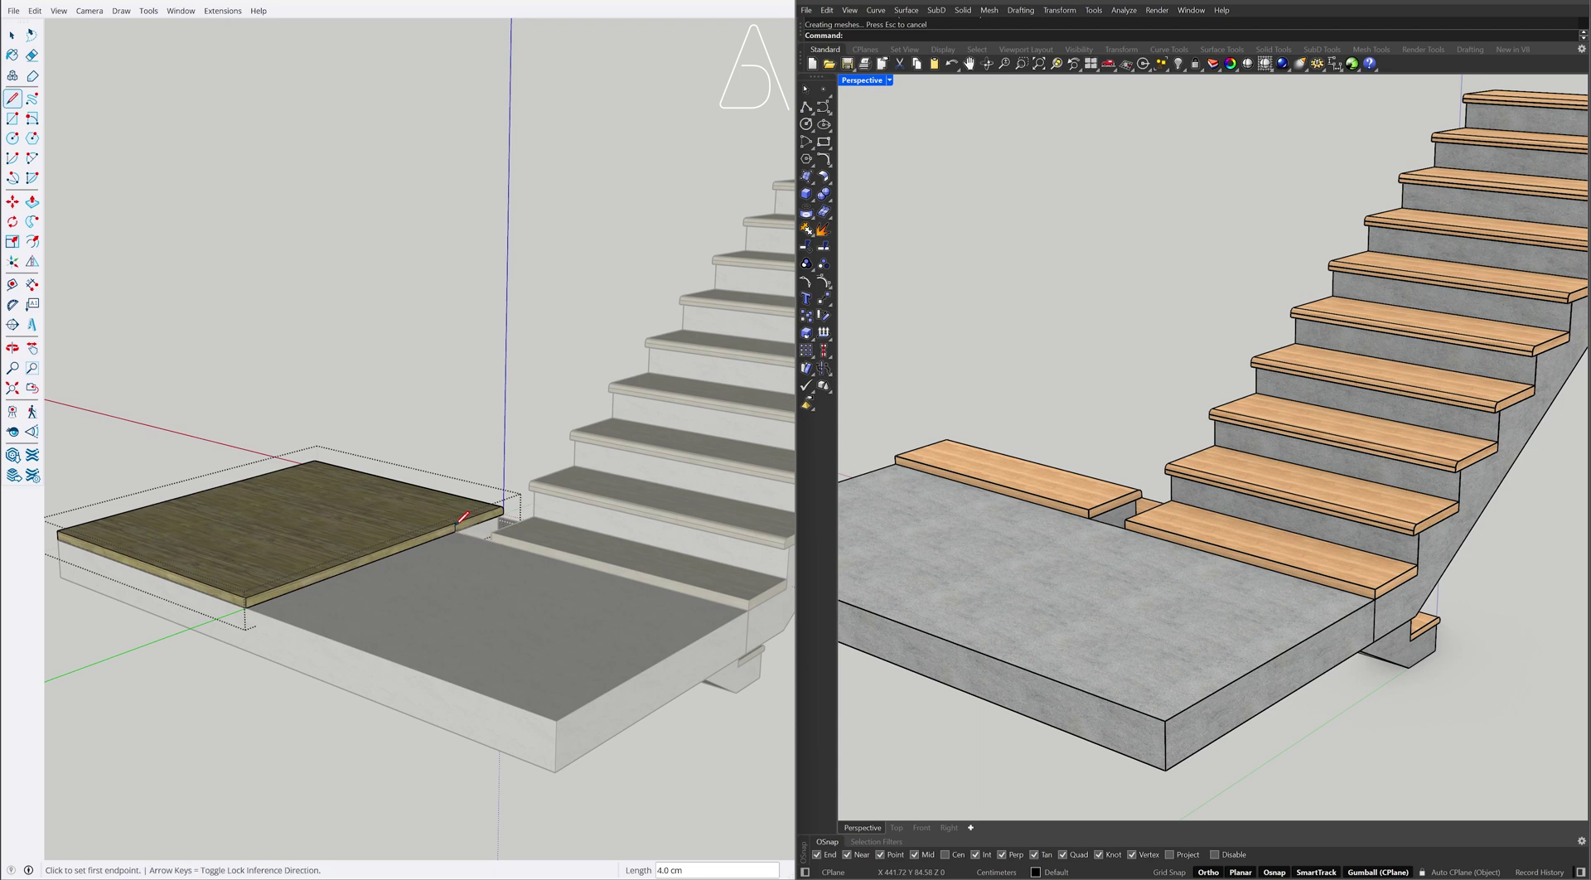
{"action": "key", "text": "p"}
{"action": "left_click", "coordinate": [427, 549]}
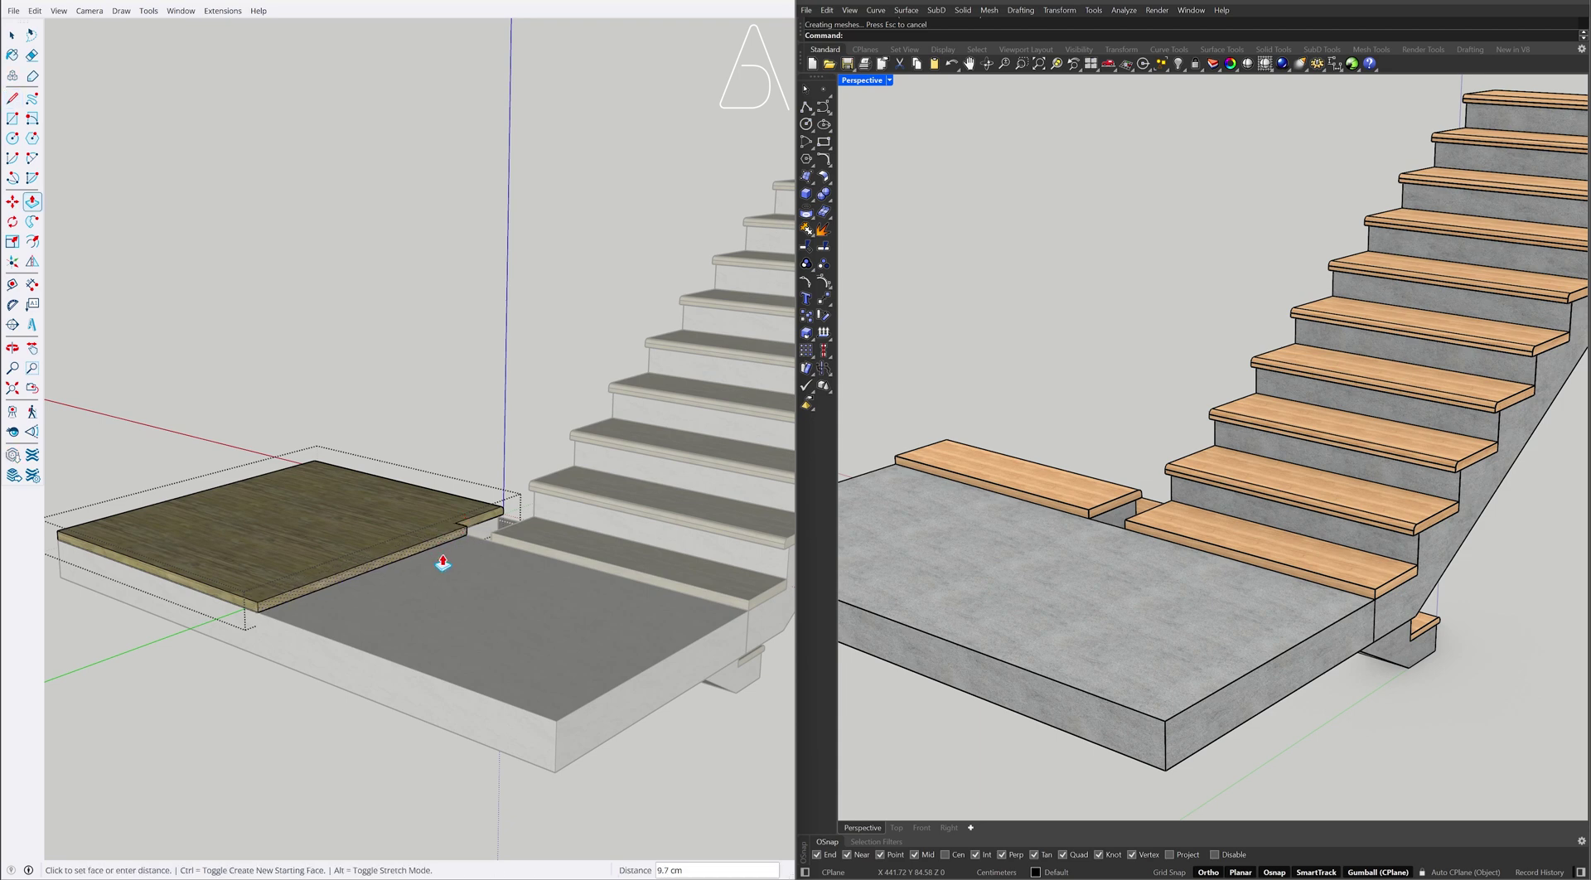
{"action": "left_click", "coordinate": [586, 722]}
{"action": "key", "text": "space"}
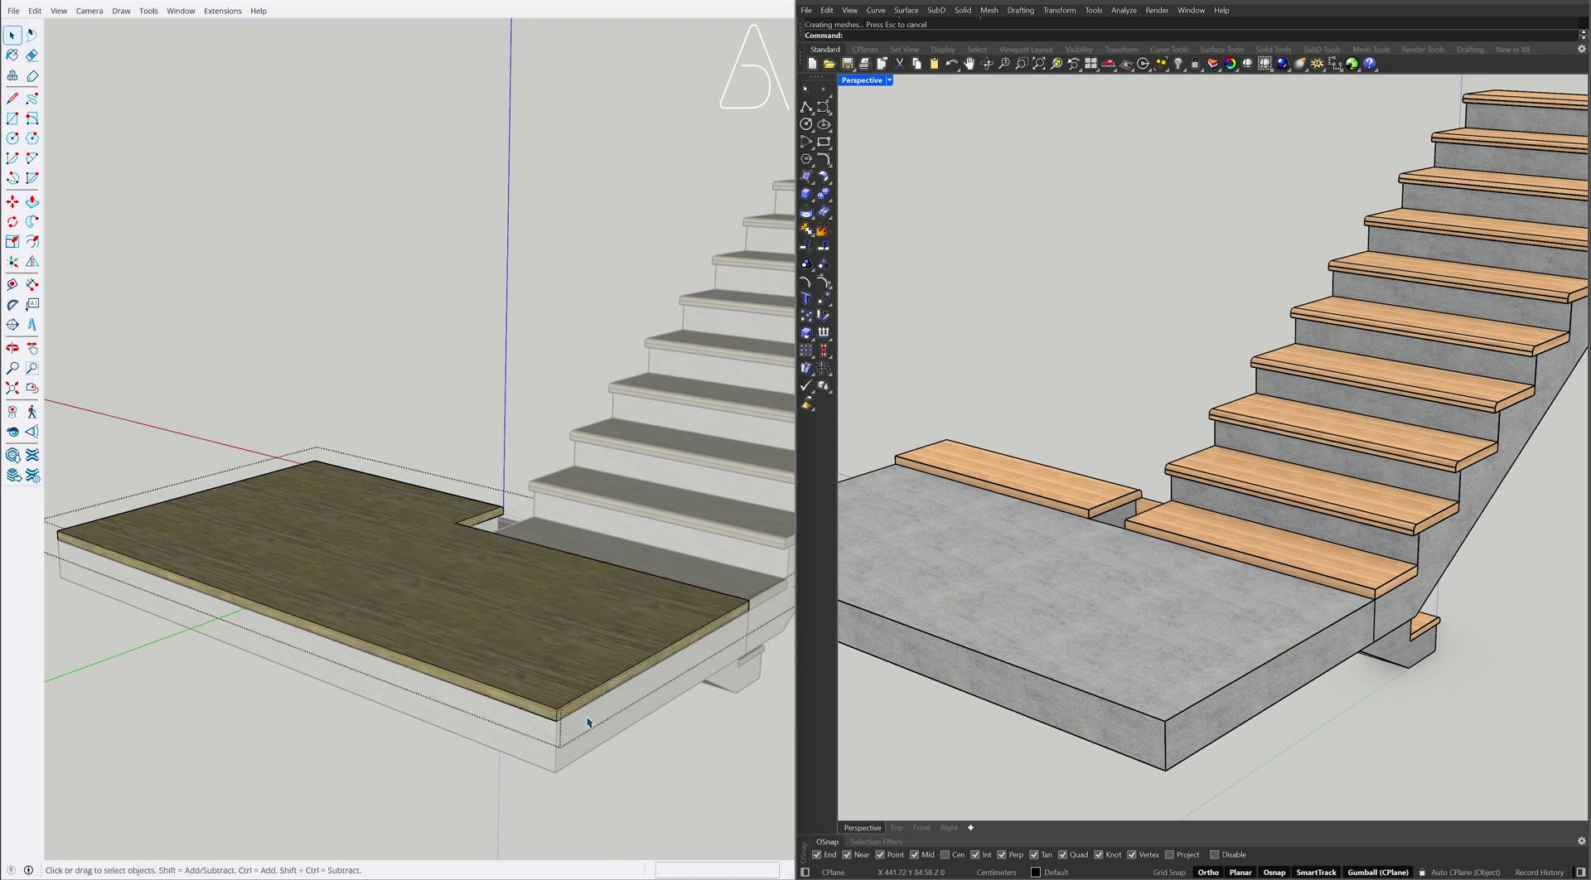
{"action": "left_click", "coordinate": [627, 762]}
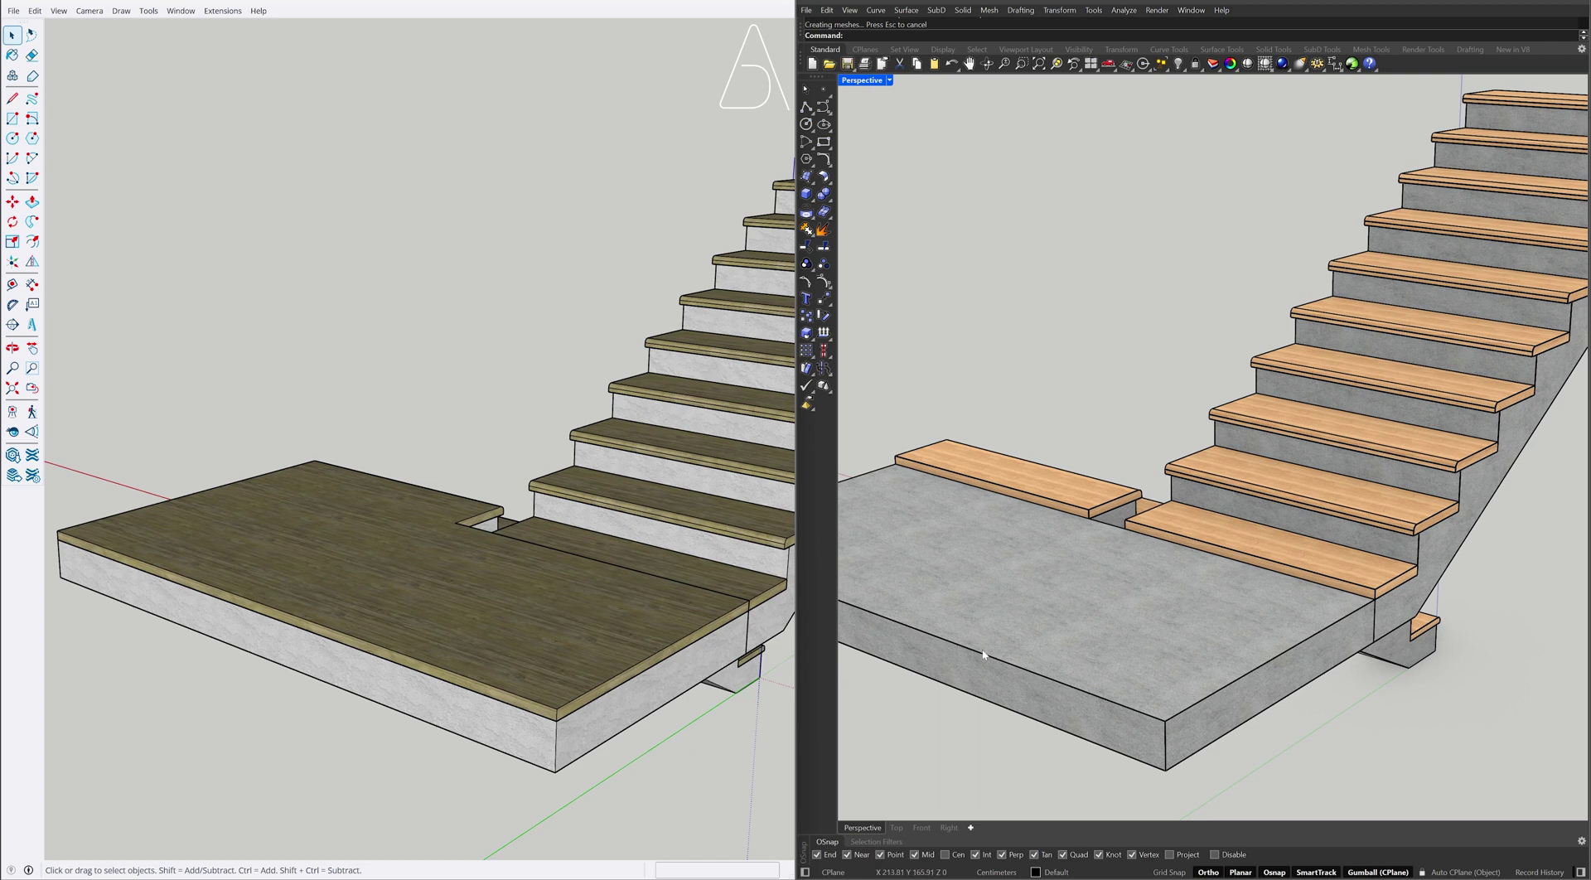
{"action": "right_click_drag", "start_coordinate": [973, 654], "coordinate": [1087, 634], "text": "shift"}
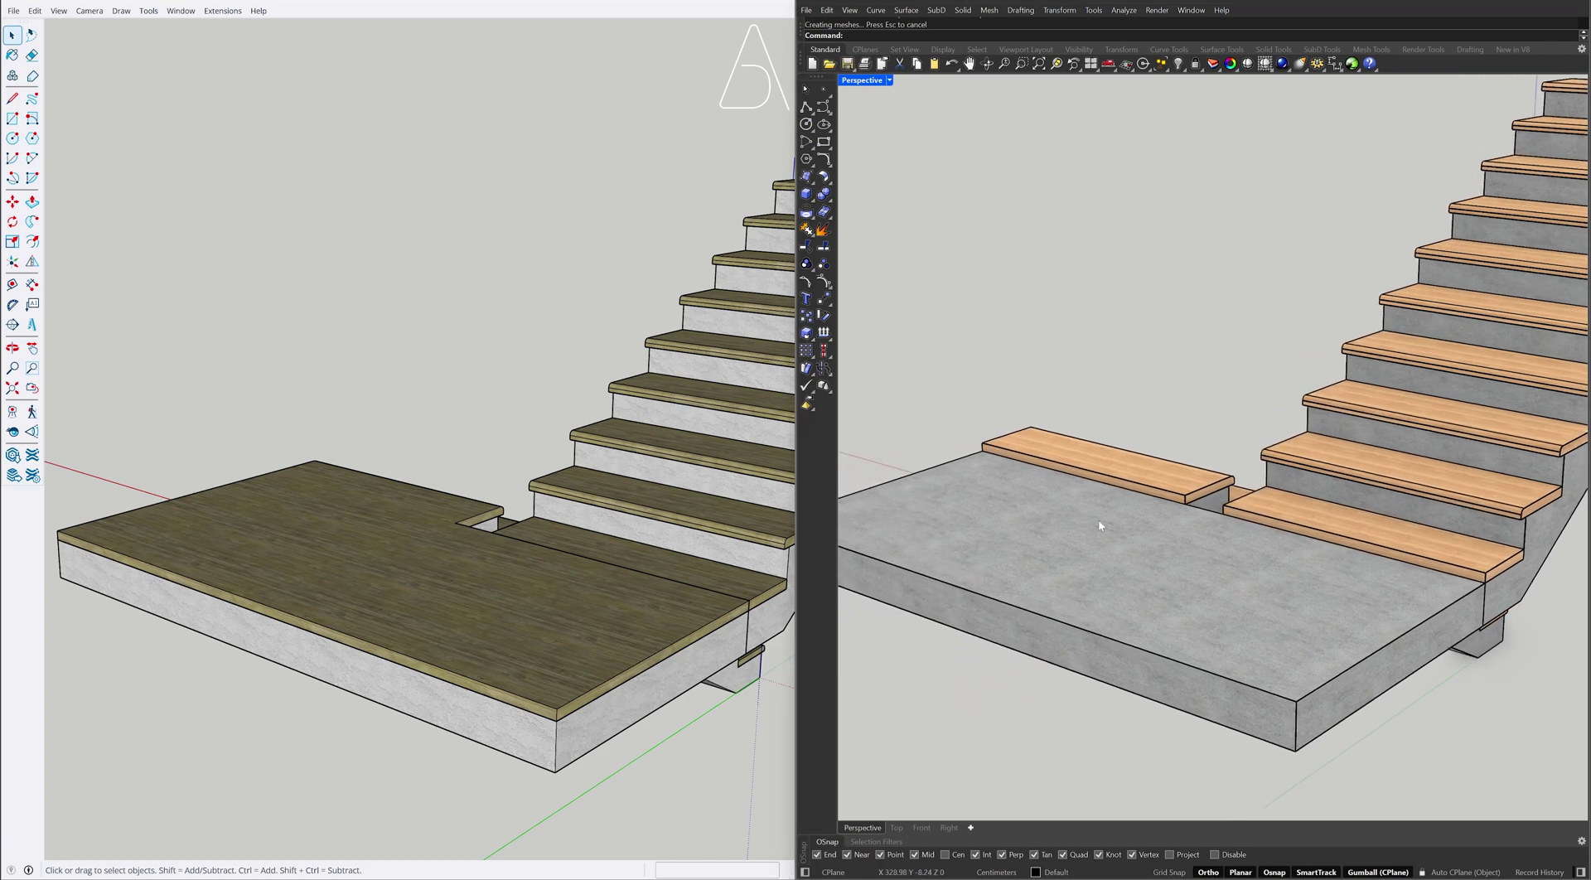
In Rhino, PushPull the board's front face to the midpoint, then to the slab's front corner
{"action": "type", "text": "PushPull"}
{"action": "key", "text": "Return"}
{"action": "left_click", "coordinate": [1123, 489]}
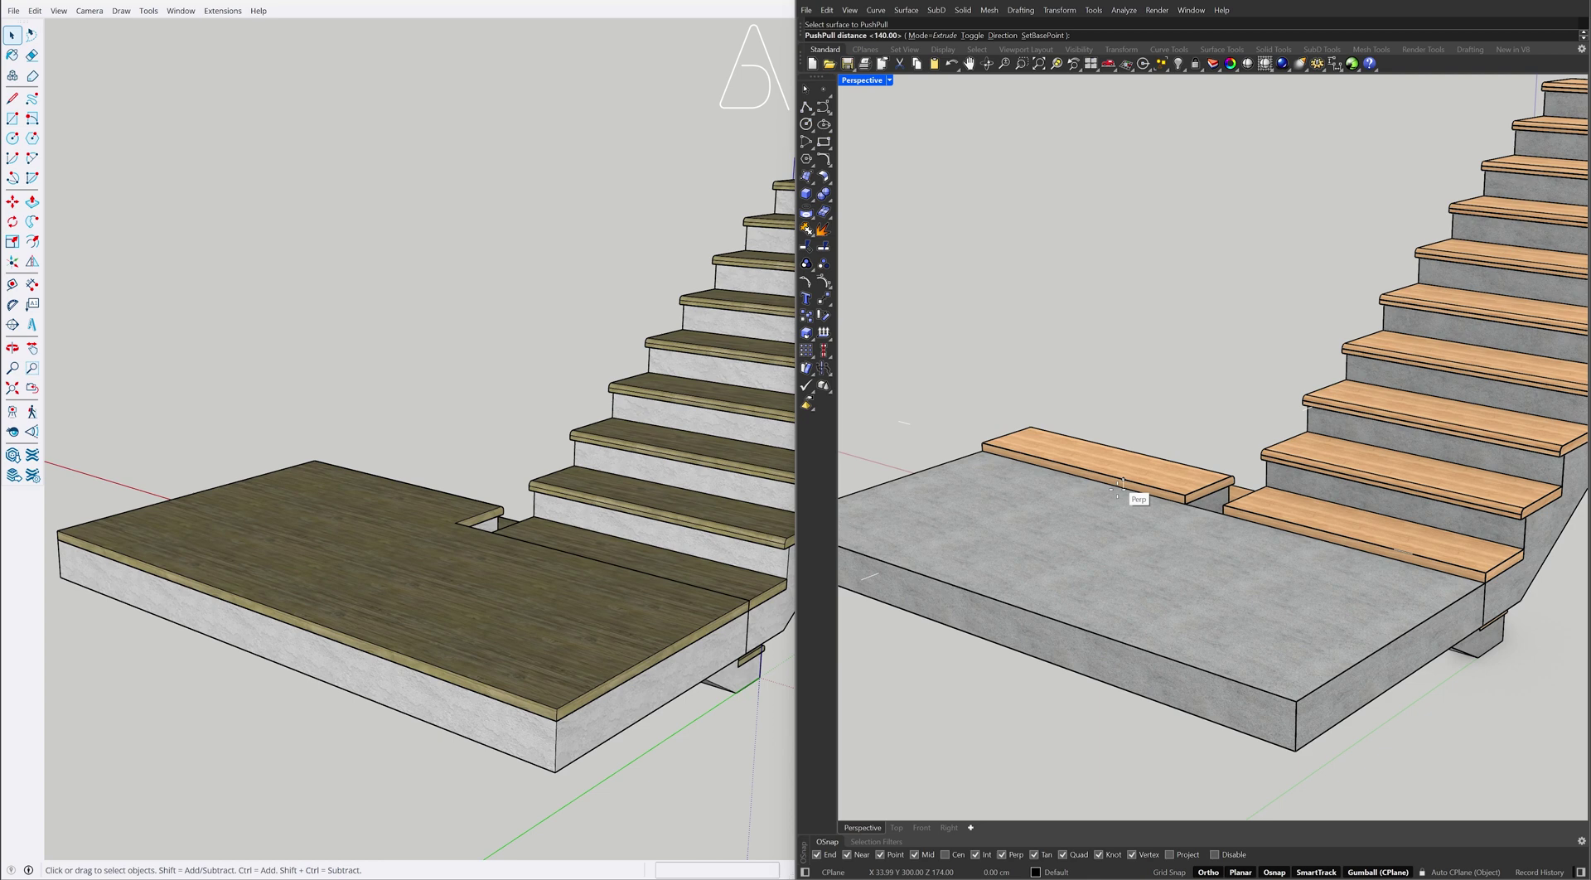
{"action": "left_click", "coordinate": [997, 601]}
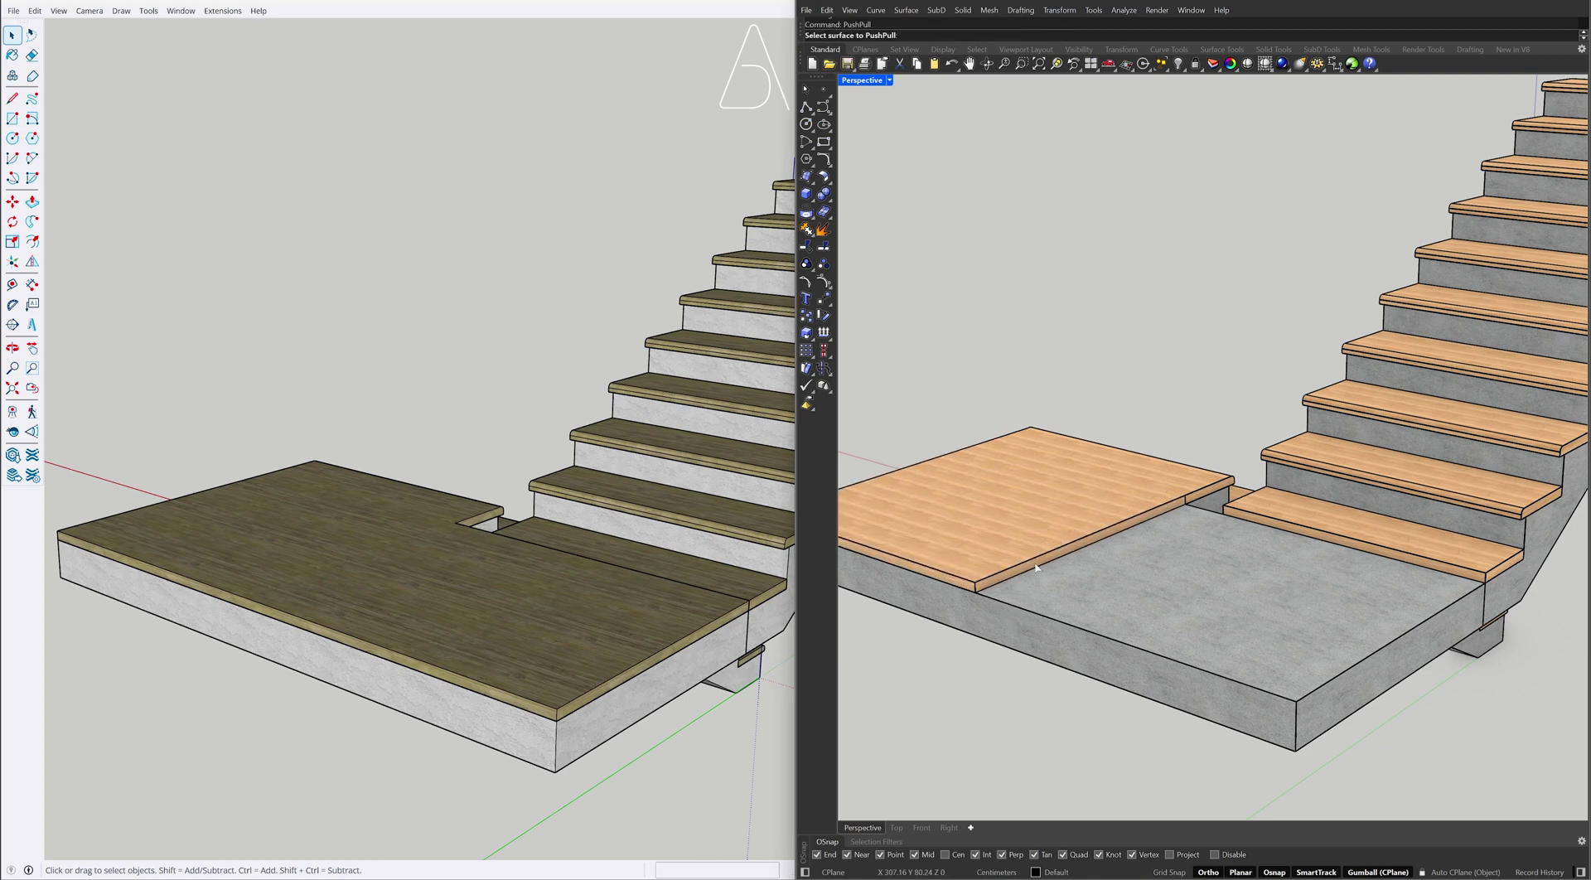
{"action": "left_click", "coordinate": [1294, 713]}
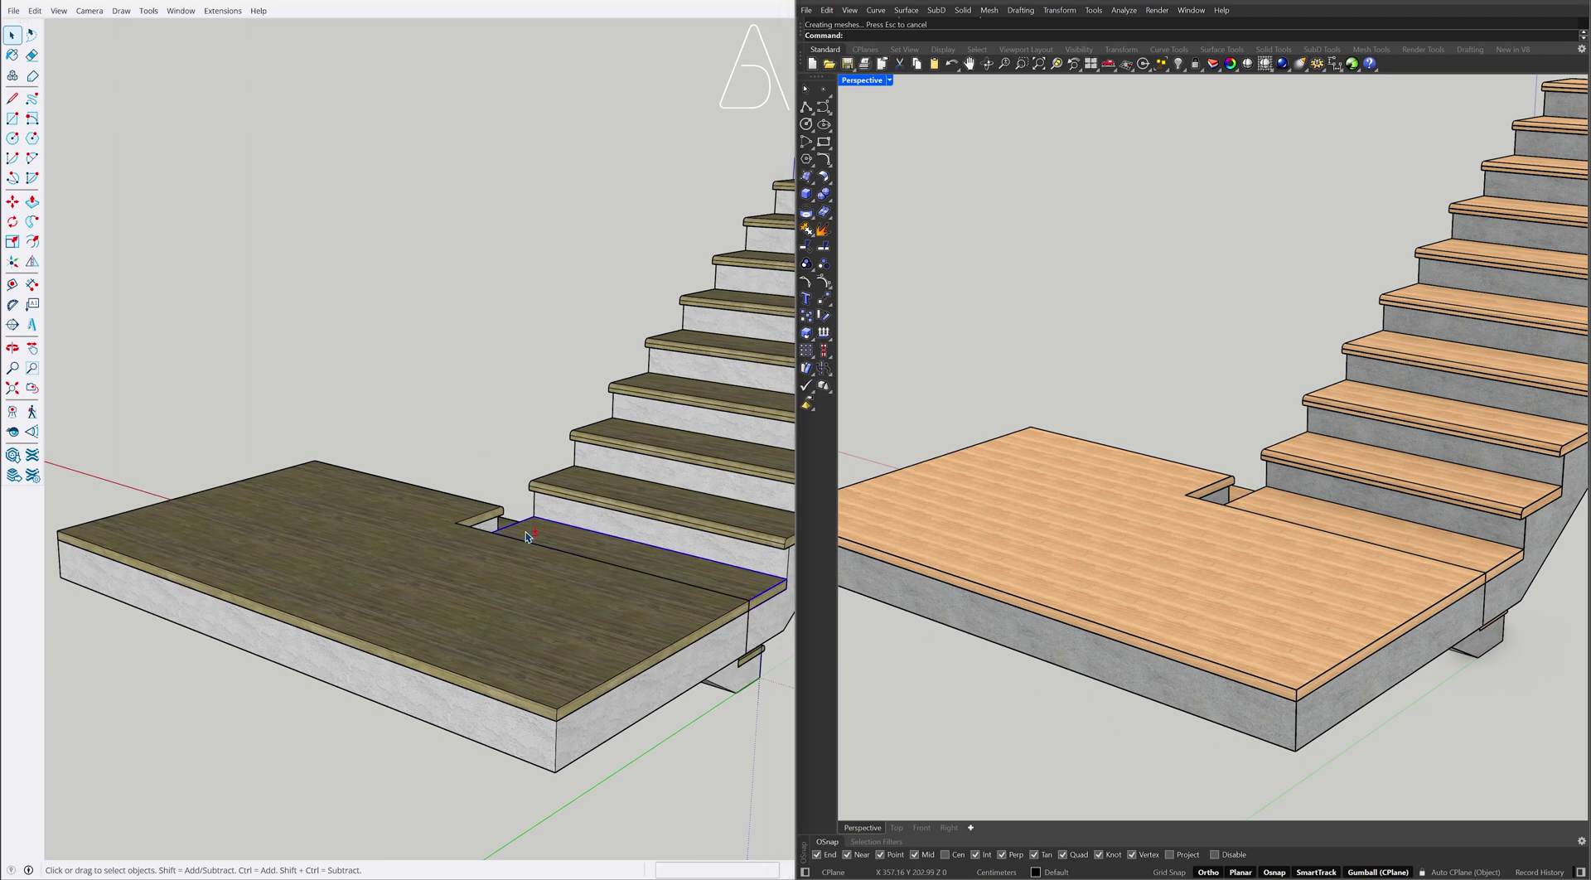
Combine SketchUp's landing boards into one deck with Solid Tools > Union
{"action": "double_click", "coordinate": [418, 551]}
{"action": "right_click", "coordinate": [419, 551]}
{"action": "mouse_move", "coordinate": [454, 709]}
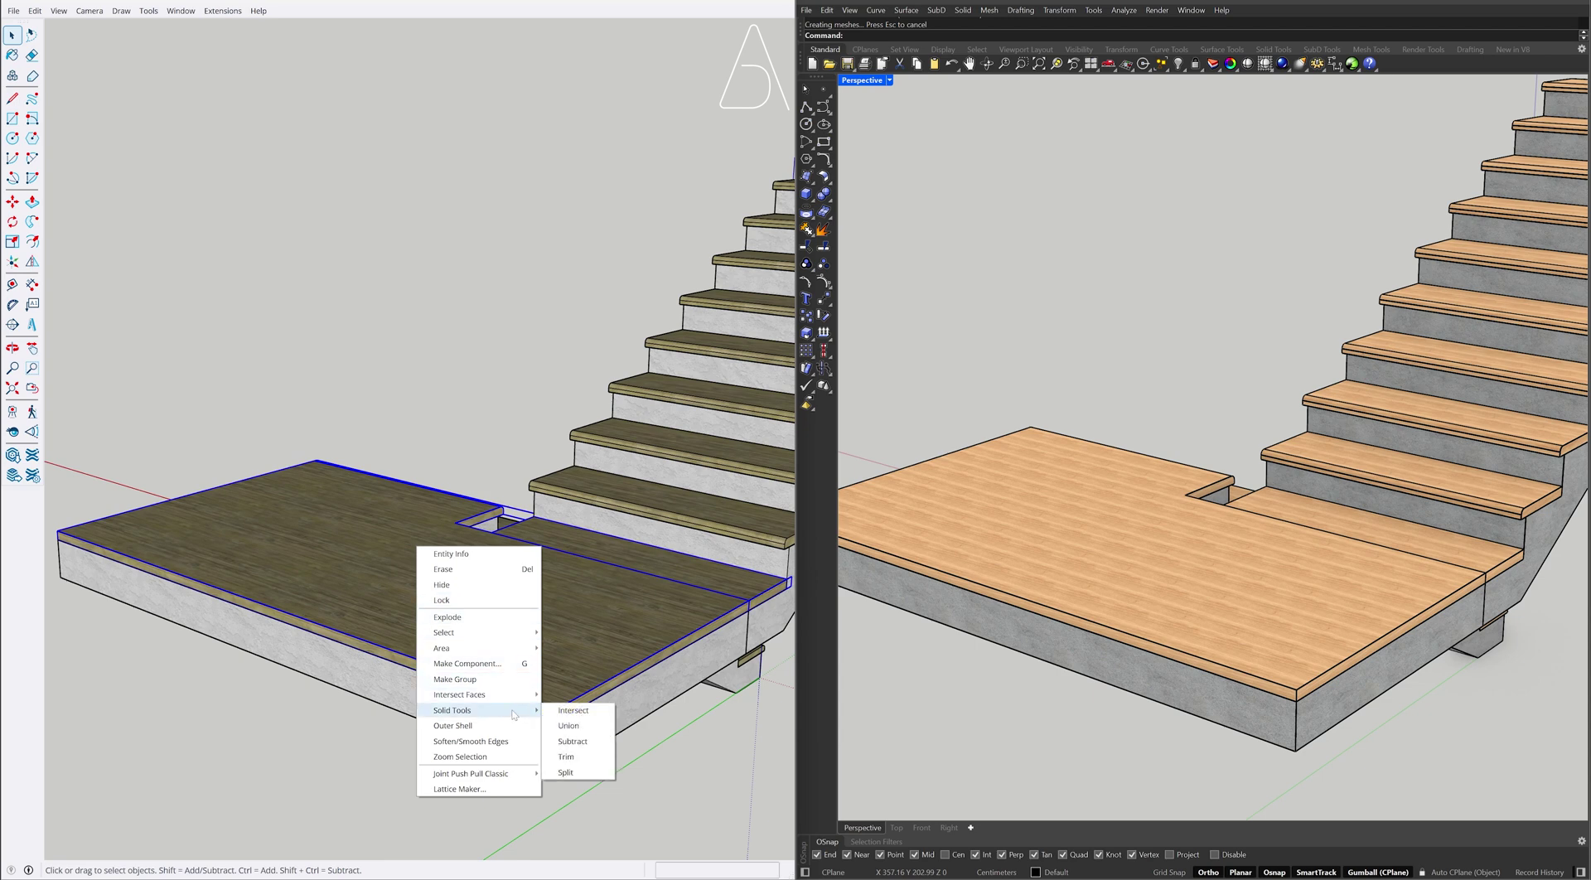
{"action": "left_click", "coordinate": [593, 726]}
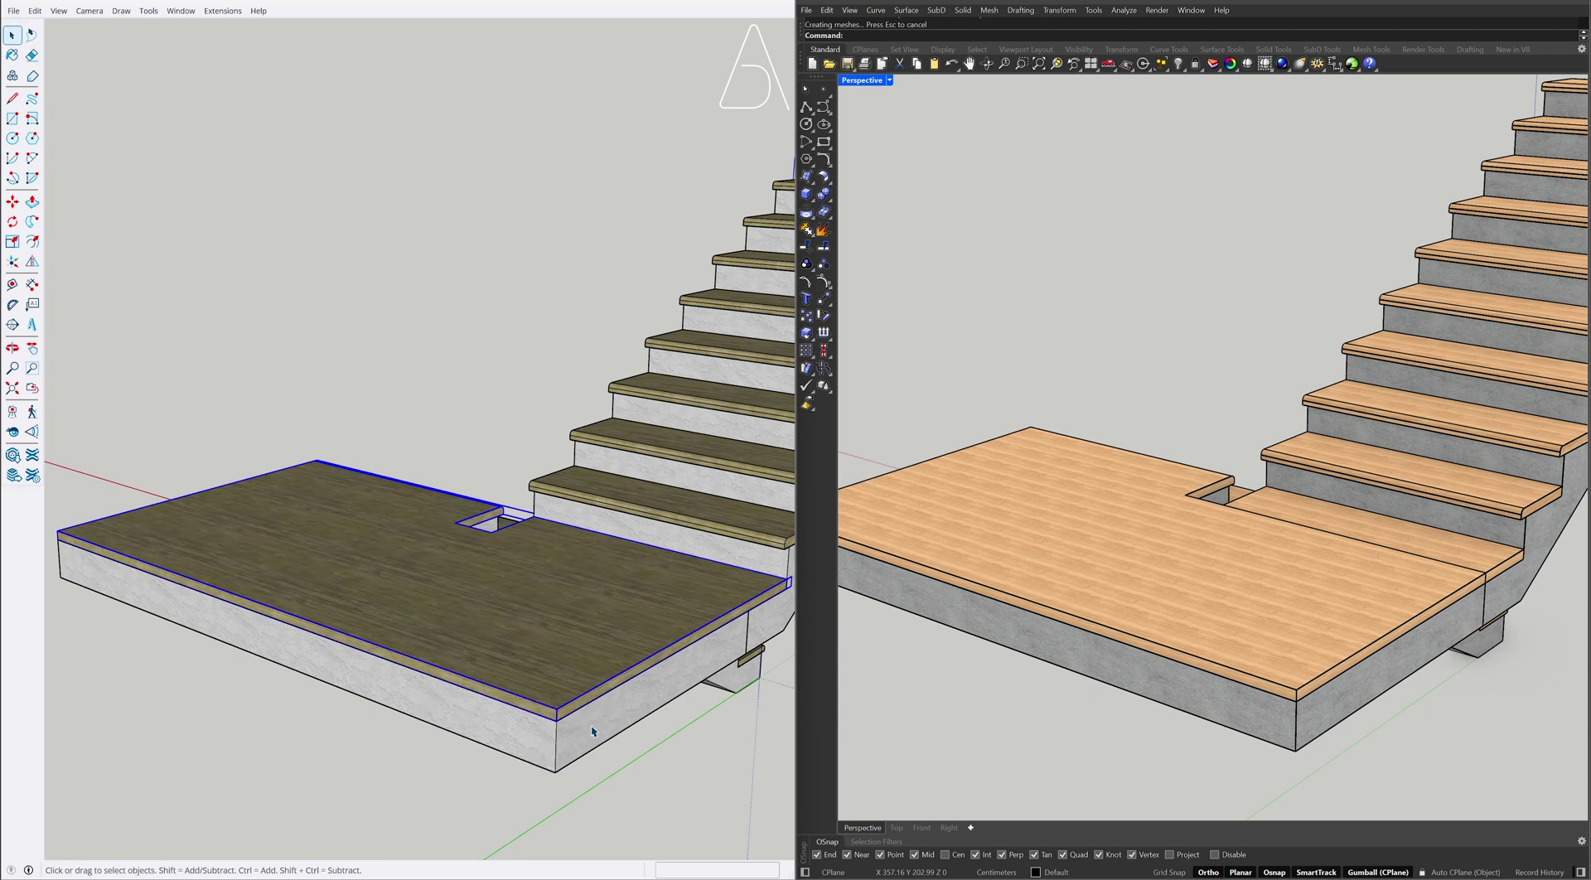
{"action": "left_click", "coordinate": [668, 755]}
{"action": "left_click", "coordinate": [1260, 518]}
In Rhino, BooleanUnion the two landing boards and merge their coplanar faces
{"action": "left_click", "coordinate": [1125, 521], "text": "shift"}
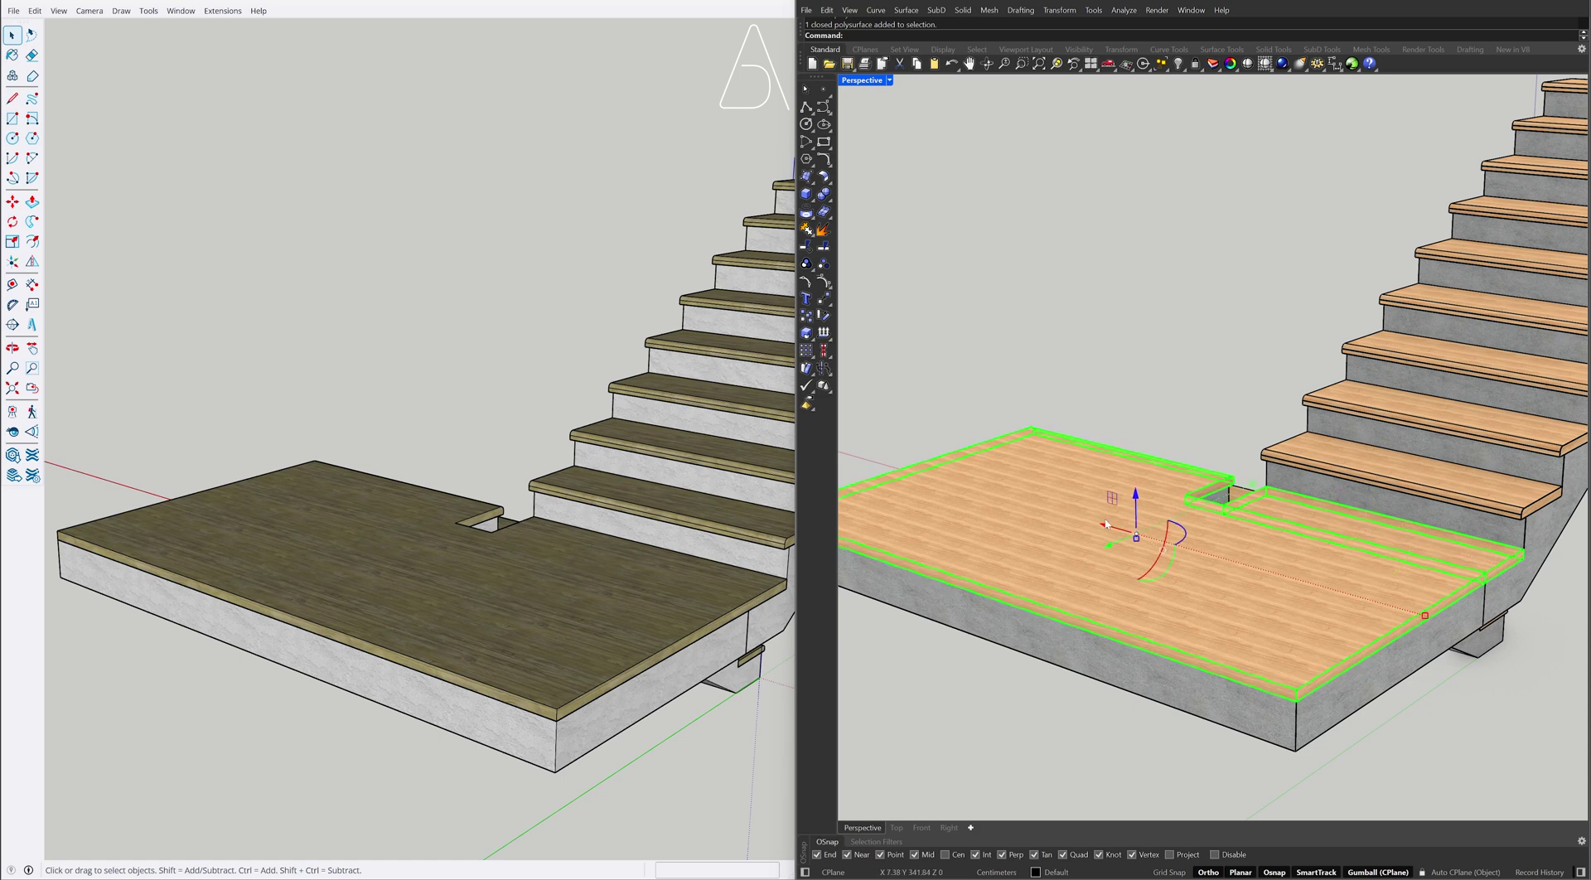
{"action": "type", "text": "BooleanUnion"}
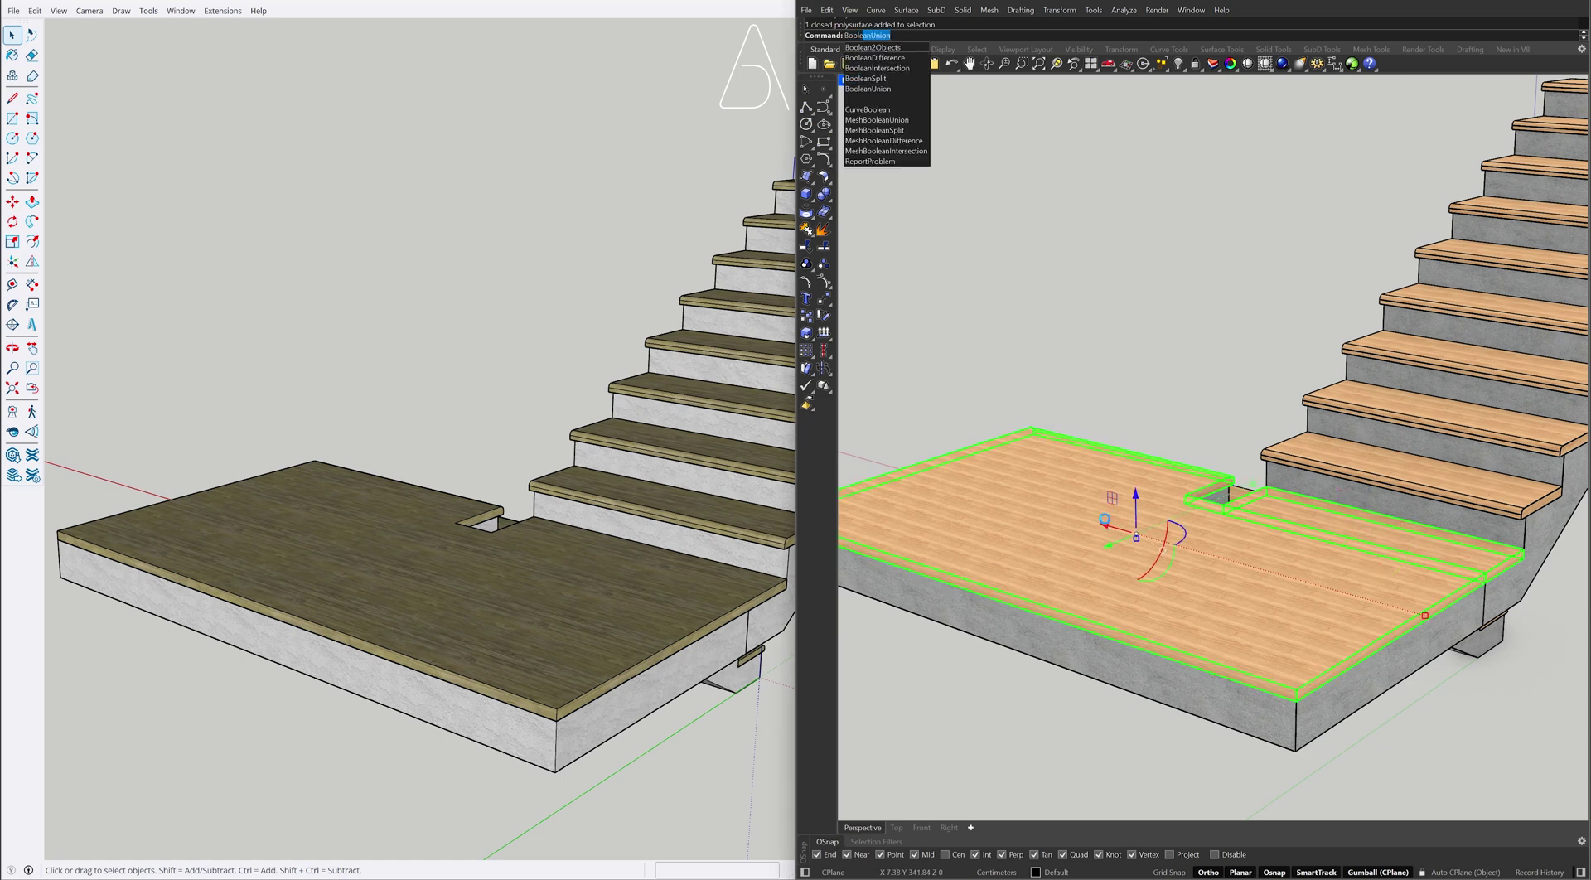
{"action": "key", "text": "Return"}
{"action": "type", "text": "ergeAllCoplanarFaces"}
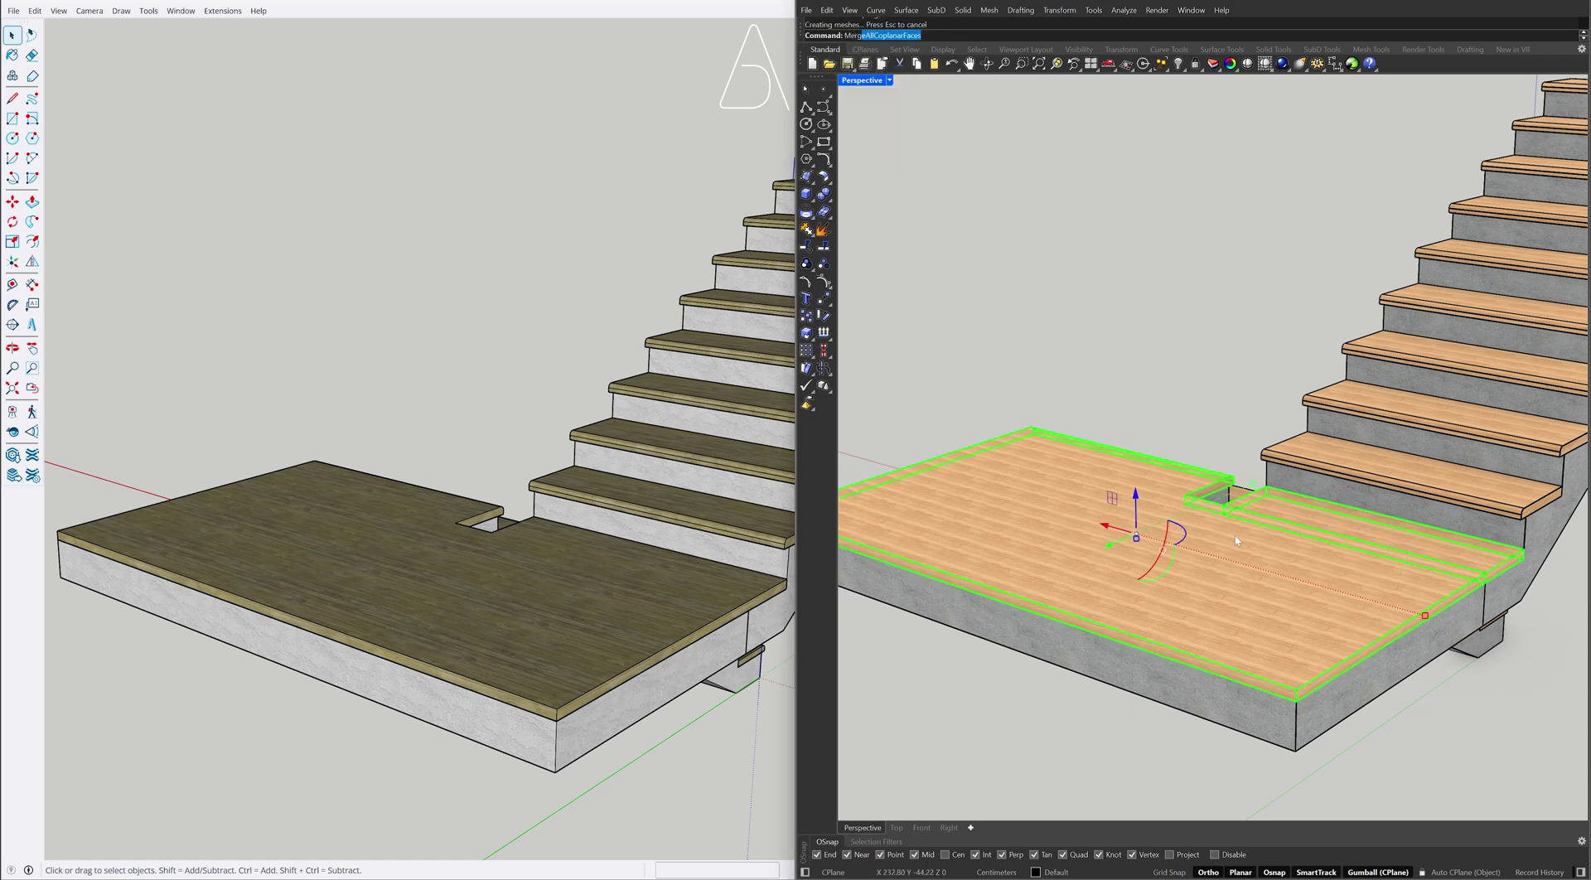
{"action": "key", "text": "Return"}
Select all curves with SelCrv and delete the two leftovers
{"action": "type", "text": "SelCrv"}
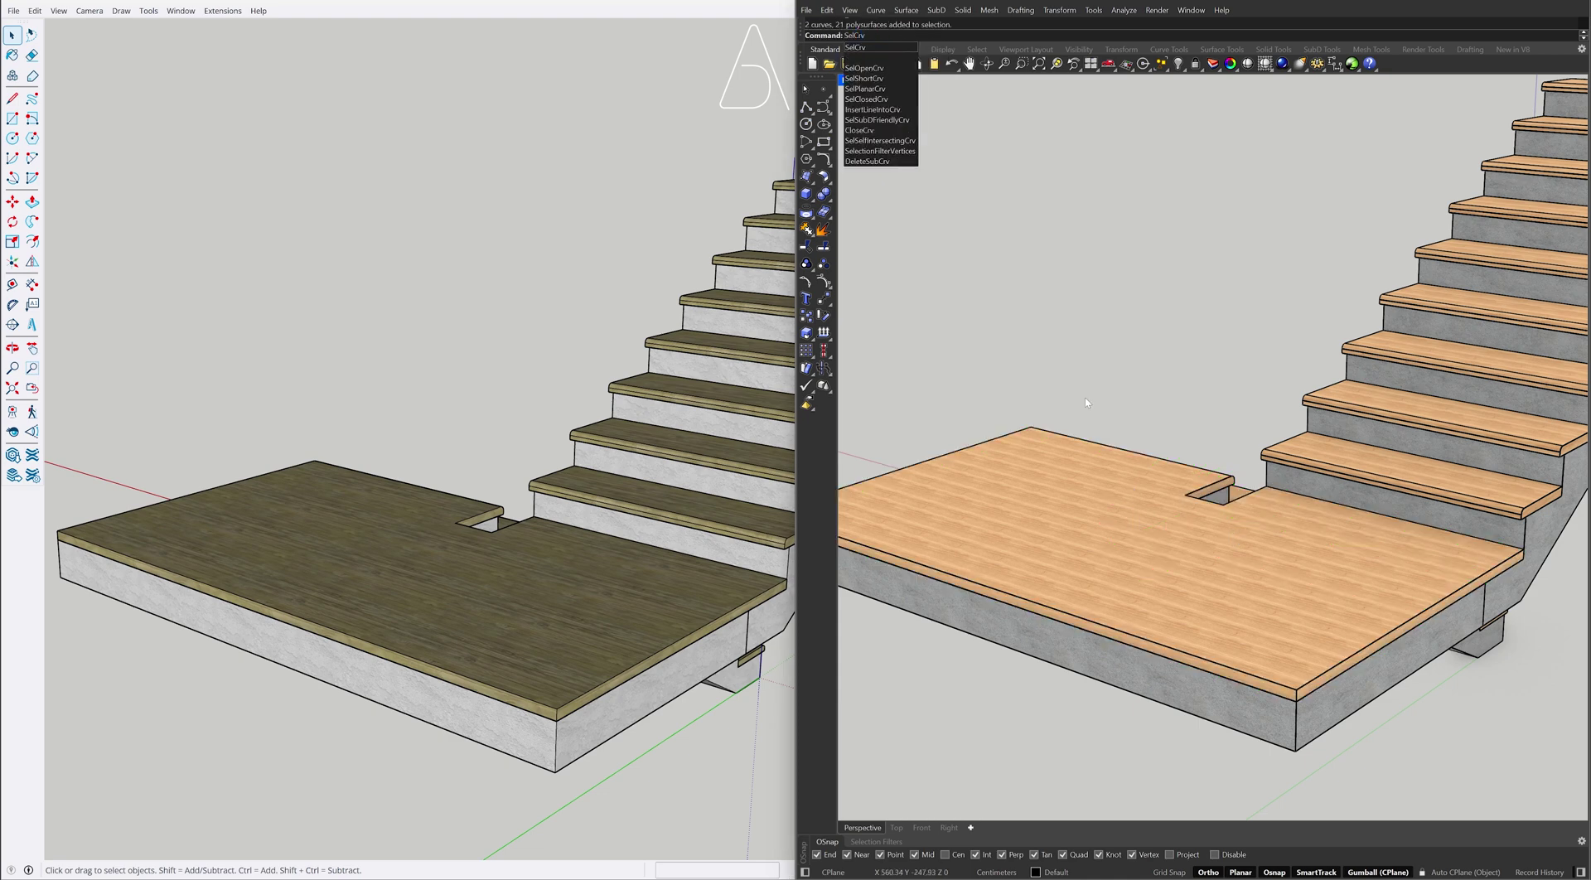
{"action": "key", "text": "Return"}
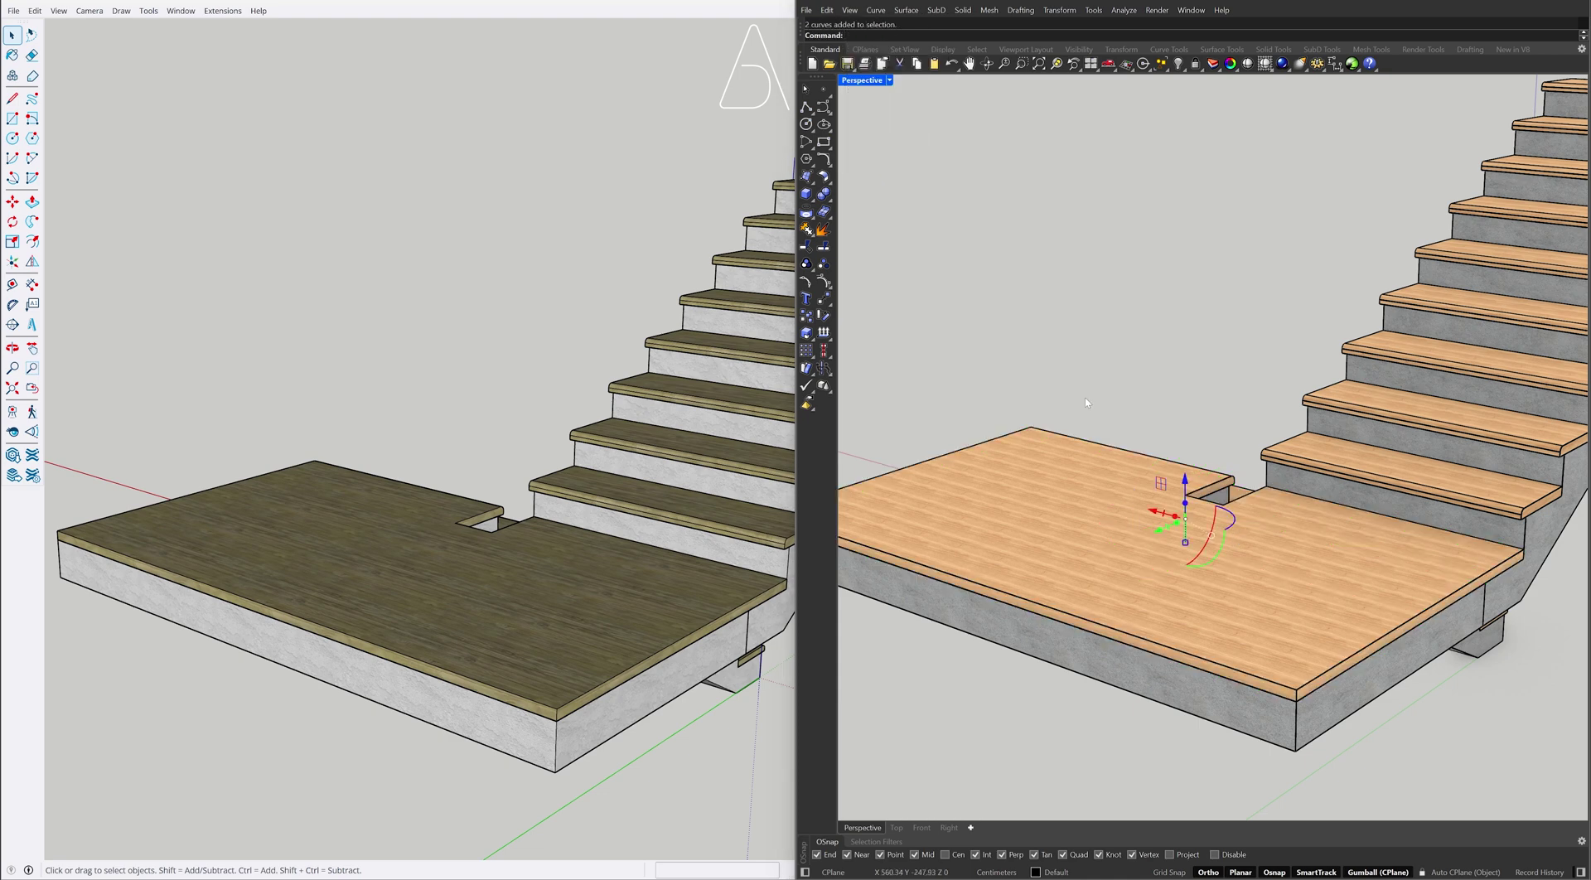
{"action": "key", "text": "Delete"}
{"action": "mouse_move", "coordinate": [1087, 403]}
{"action": "right_mouse_down"}
{"action": "mouse_move", "coordinate": [1208, 492]}
{"action": "mouse_move", "coordinate": [853, 575]}
{"action": "right_mouse_up"}
{"action": "mouse_move", "coordinate": [464, 464]}
{"action": "middle_mouse_down"}
{"action": "mouse_move", "coordinate": [398, 342]}
{"action": "mouse_move", "coordinate": [526, 526]}
{"action": "middle_mouse_up"}
Select both concrete flights and unite them with Solid Tools > Union
{"action": "left_click", "coordinate": [349, 443]}
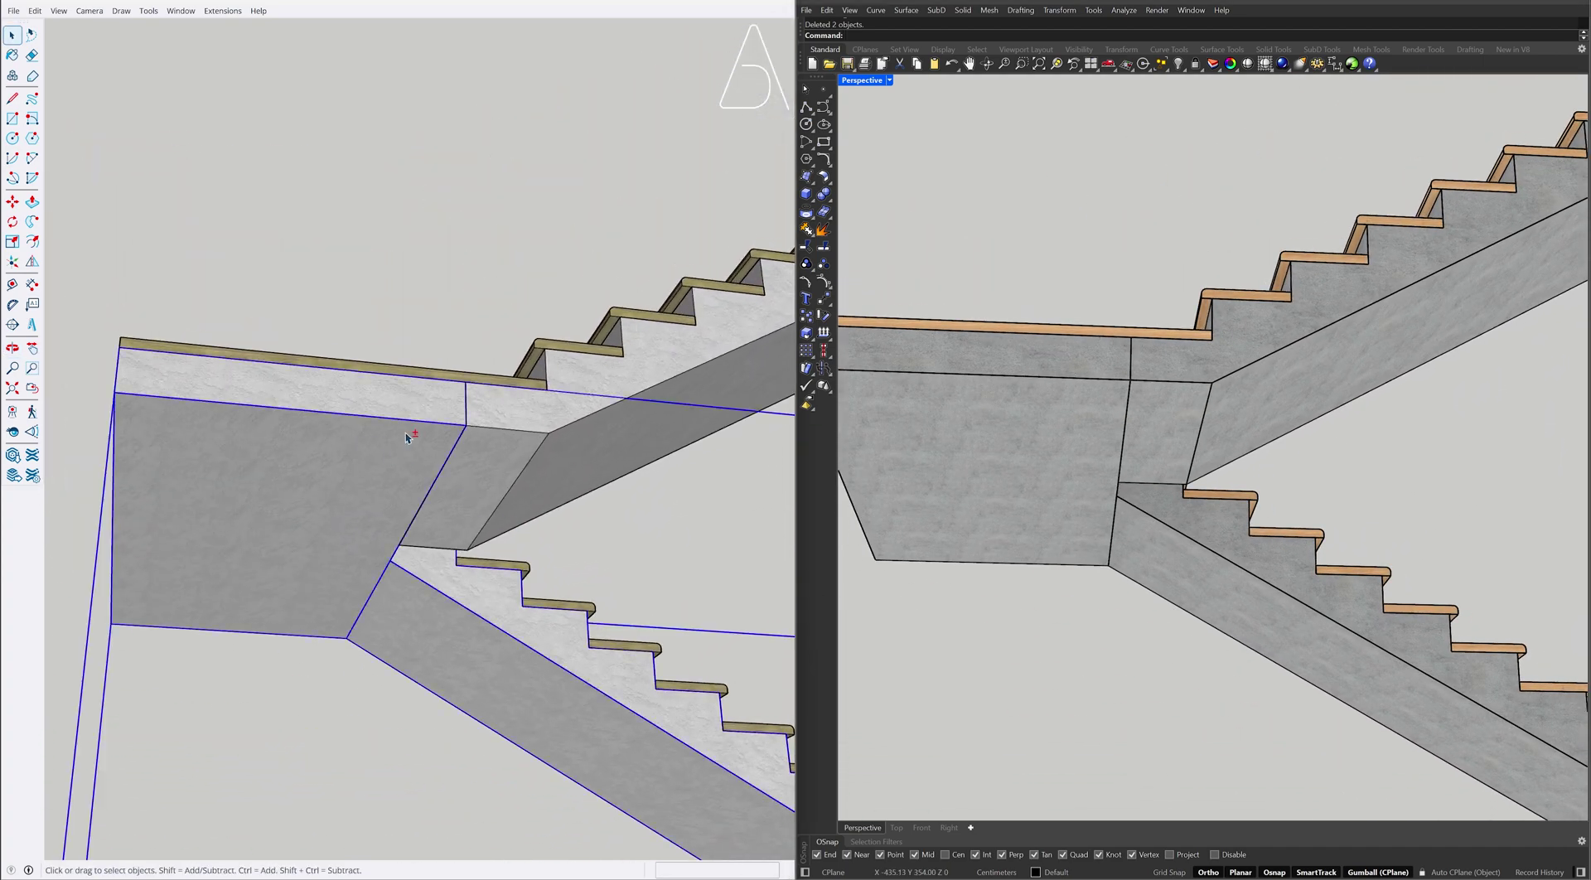
{"action": "left_click", "coordinate": [534, 420], "text": "shift"}
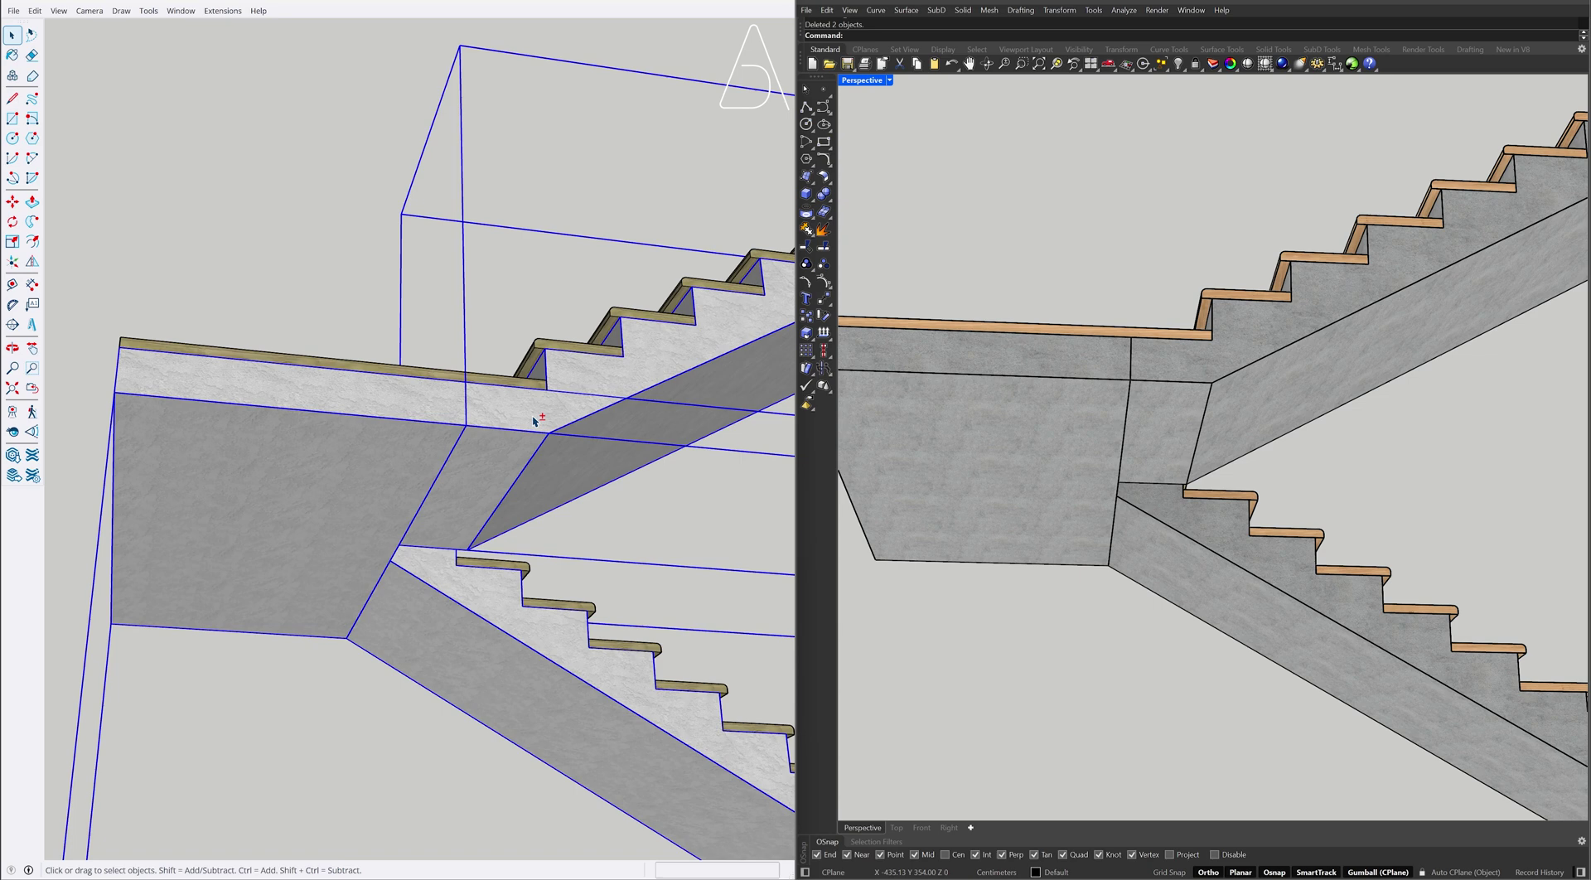
{"action": "right_click", "coordinate": [343, 404]}
{"action": "mouse_move", "coordinate": [386, 564]}
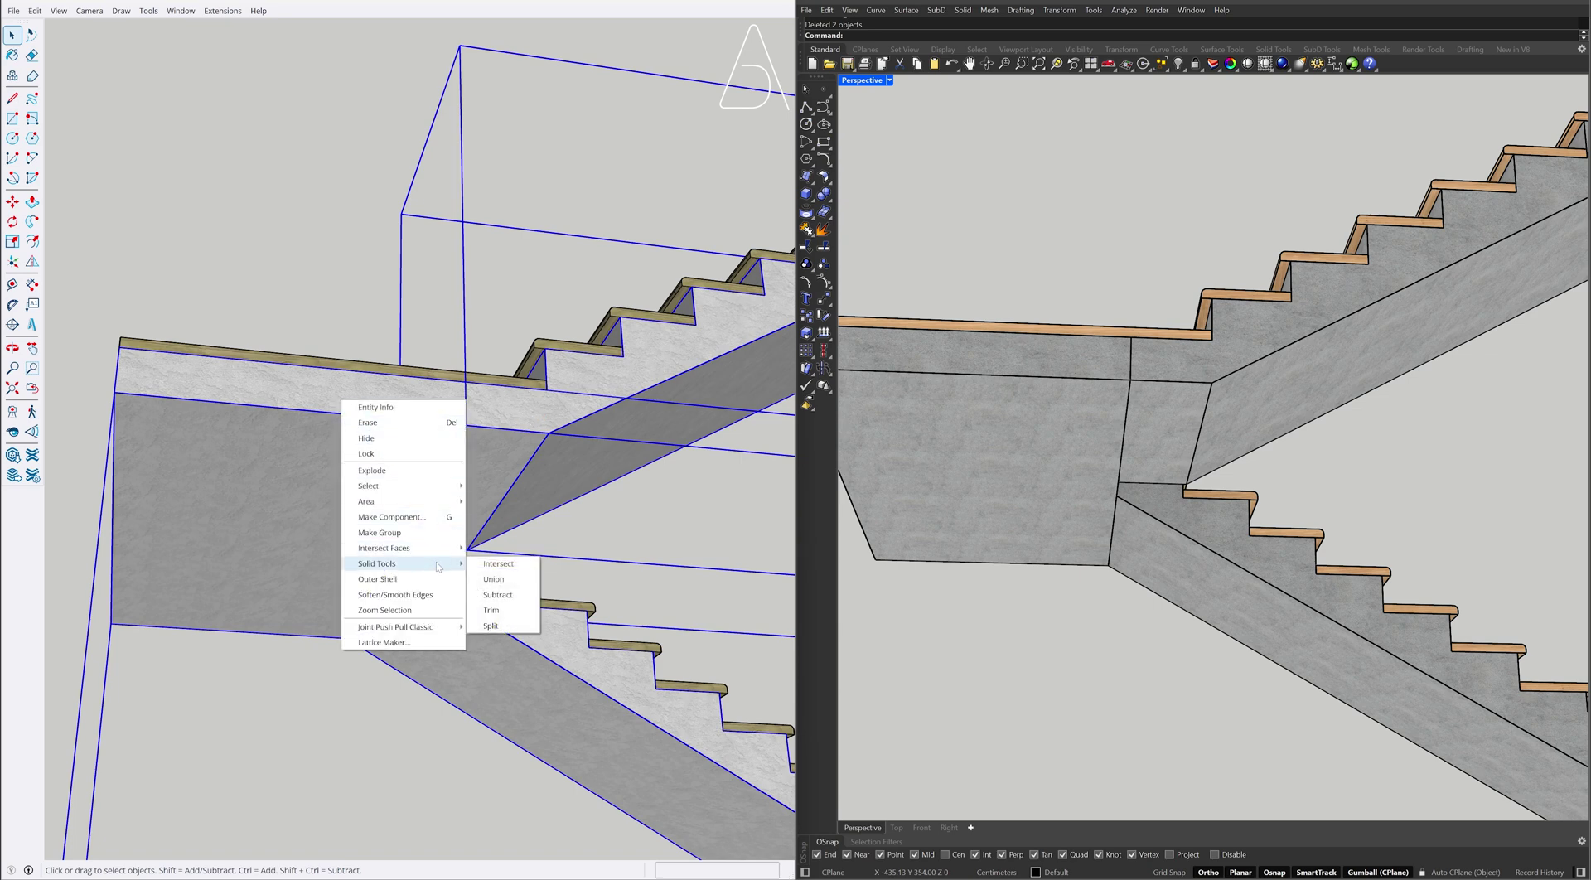
{"action": "left_click", "coordinate": [510, 582]}
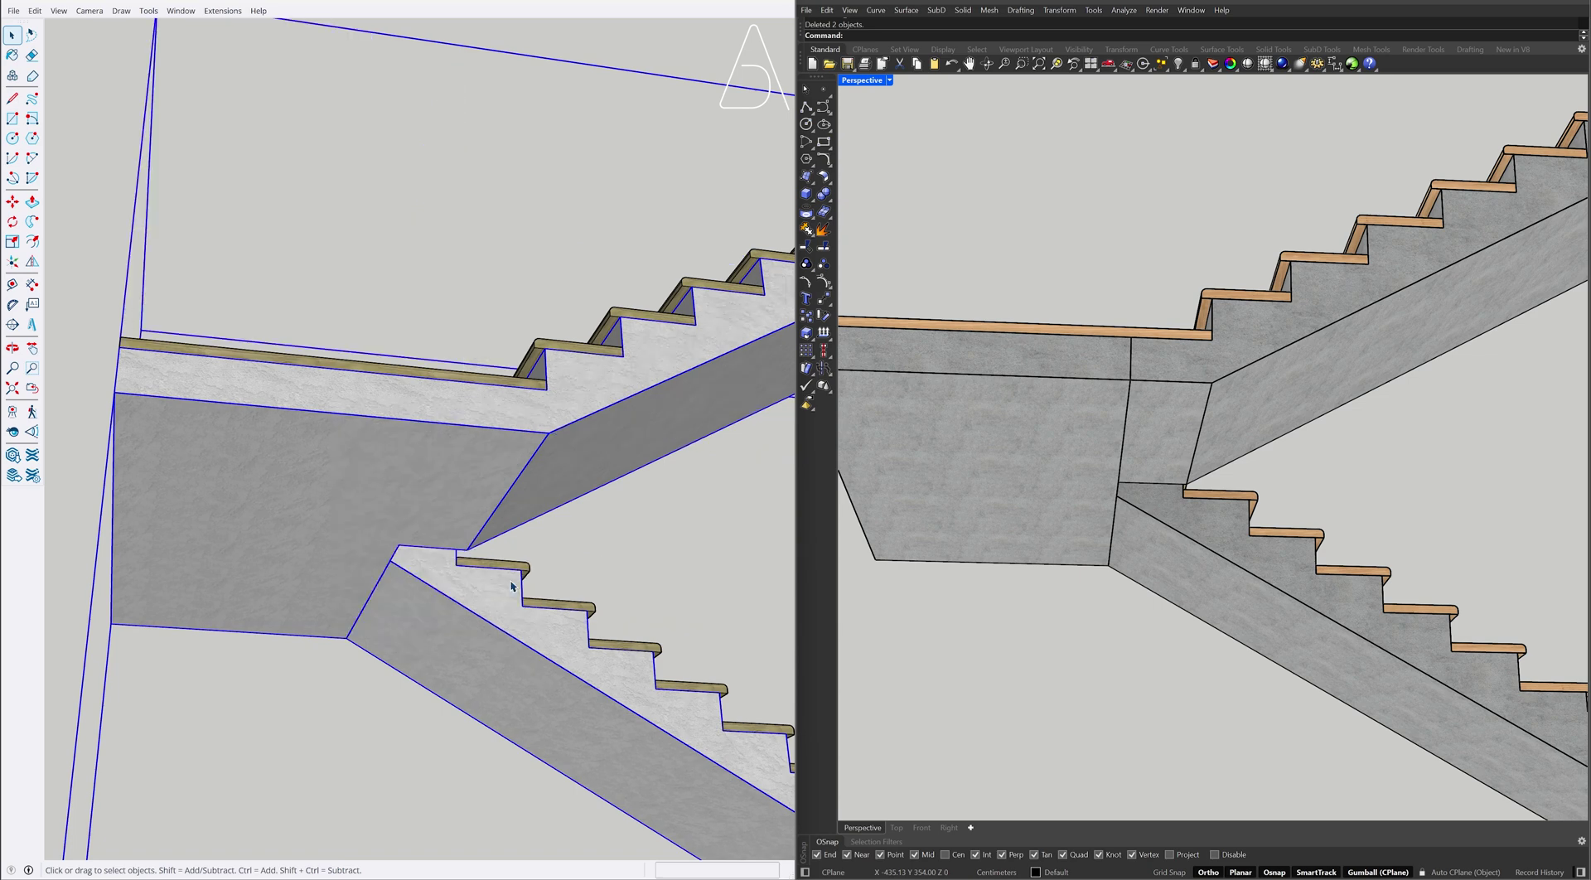
{"action": "left_click", "coordinate": [608, 546]}
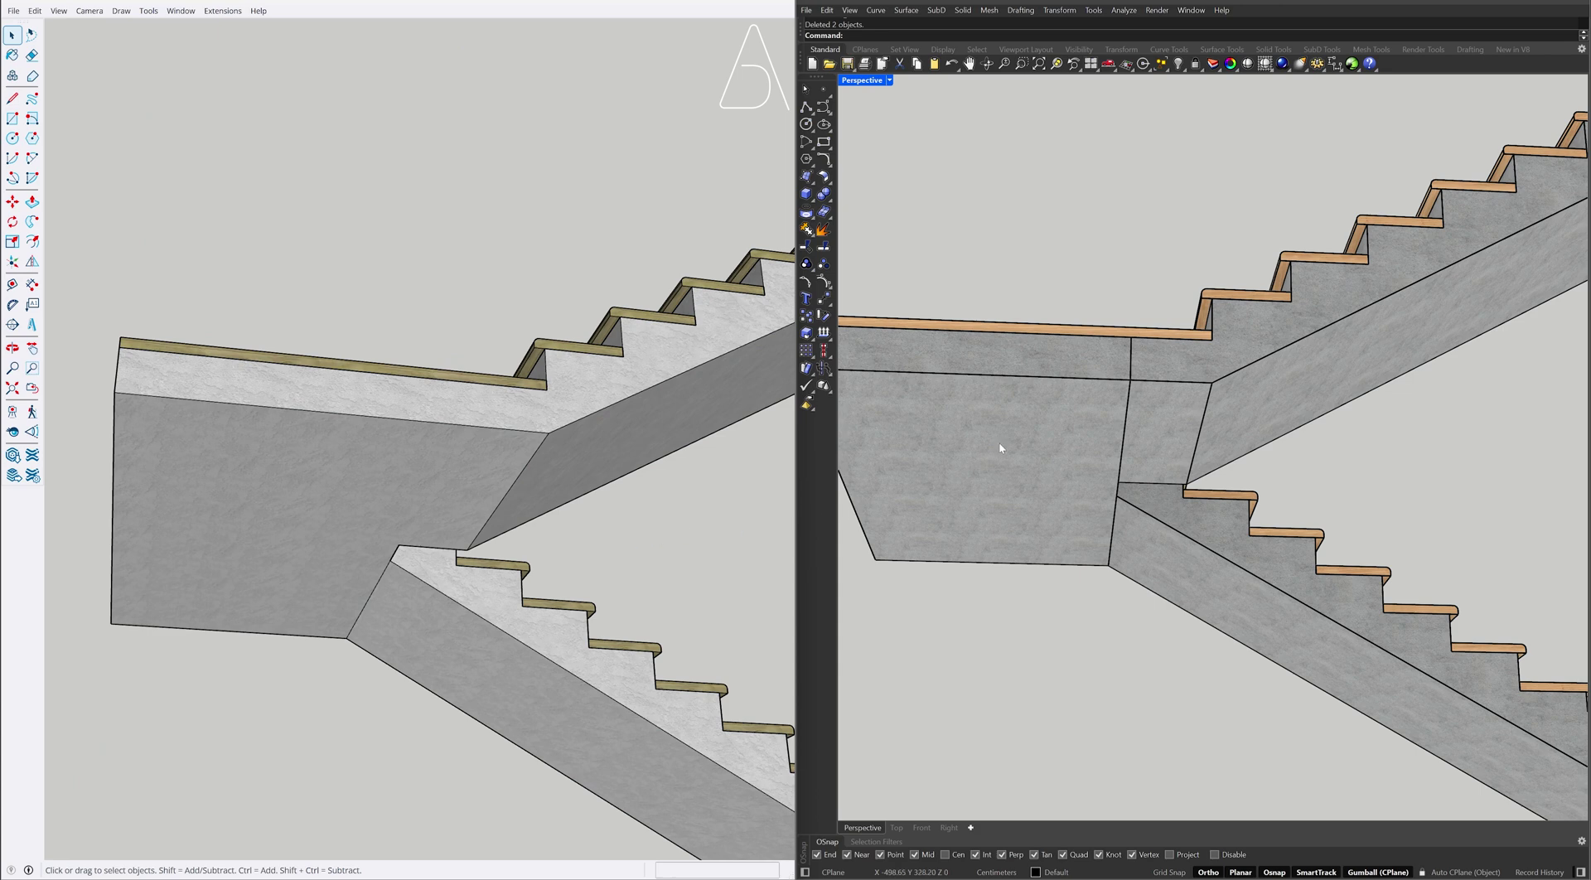
Boolean-union both Rhino stair flights and merge their coplanar faces into one seamless solid
{"action": "left_click", "coordinate": [1066, 440]}
{"action": "left_click", "coordinate": [1171, 419], "text": "shift"}
{"action": "type", "text": "Bool"}
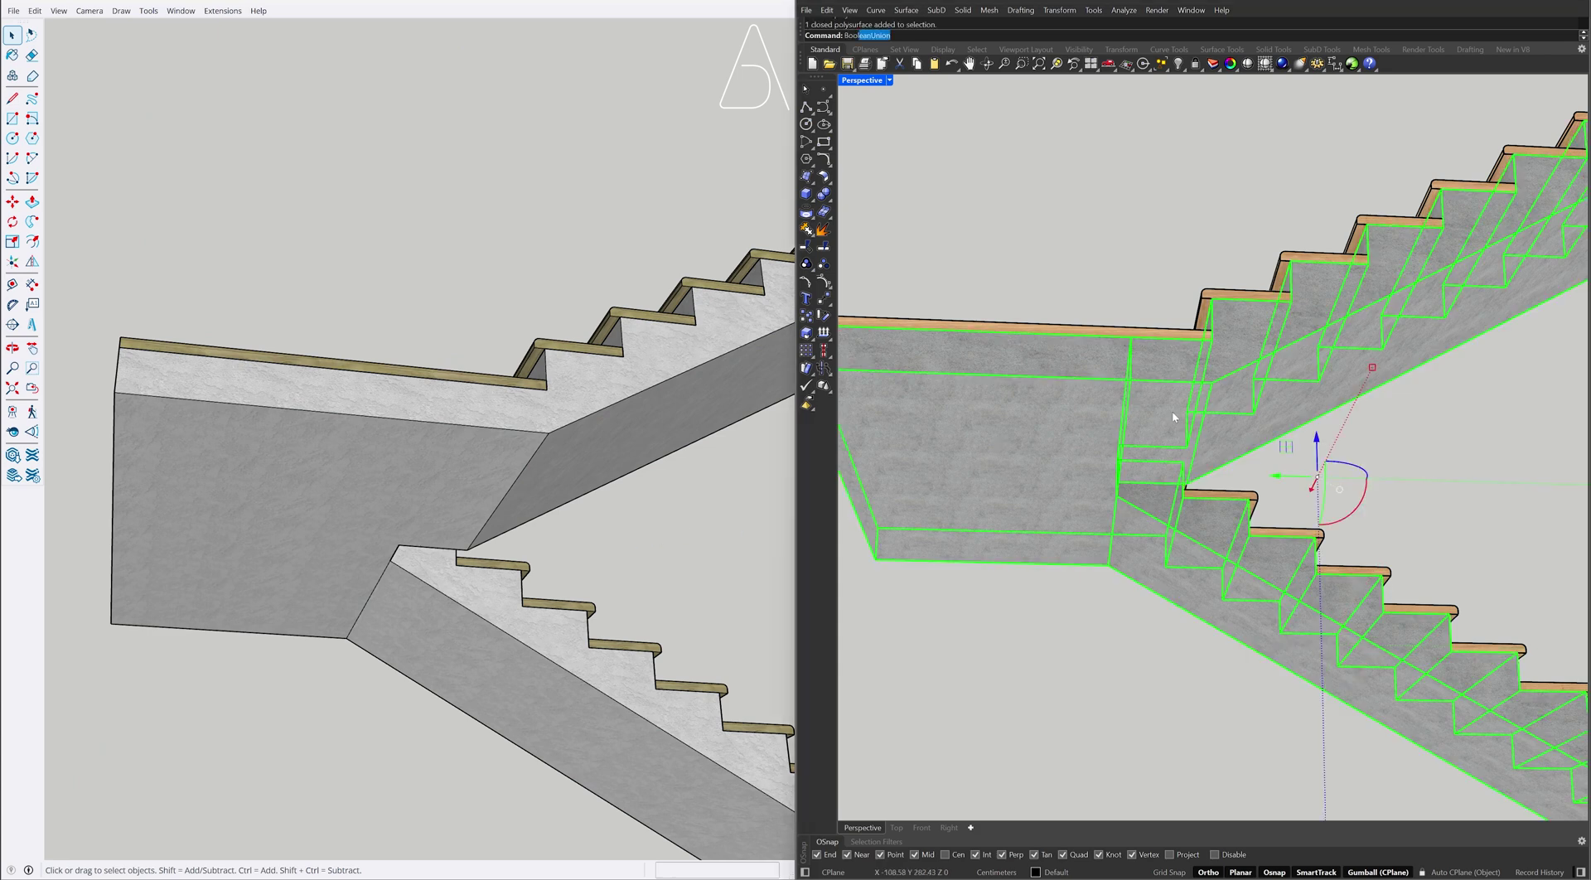
{"action": "key", "text": "Return"}
{"action": "type", "text": "MergeAllCoplanarFaces"}
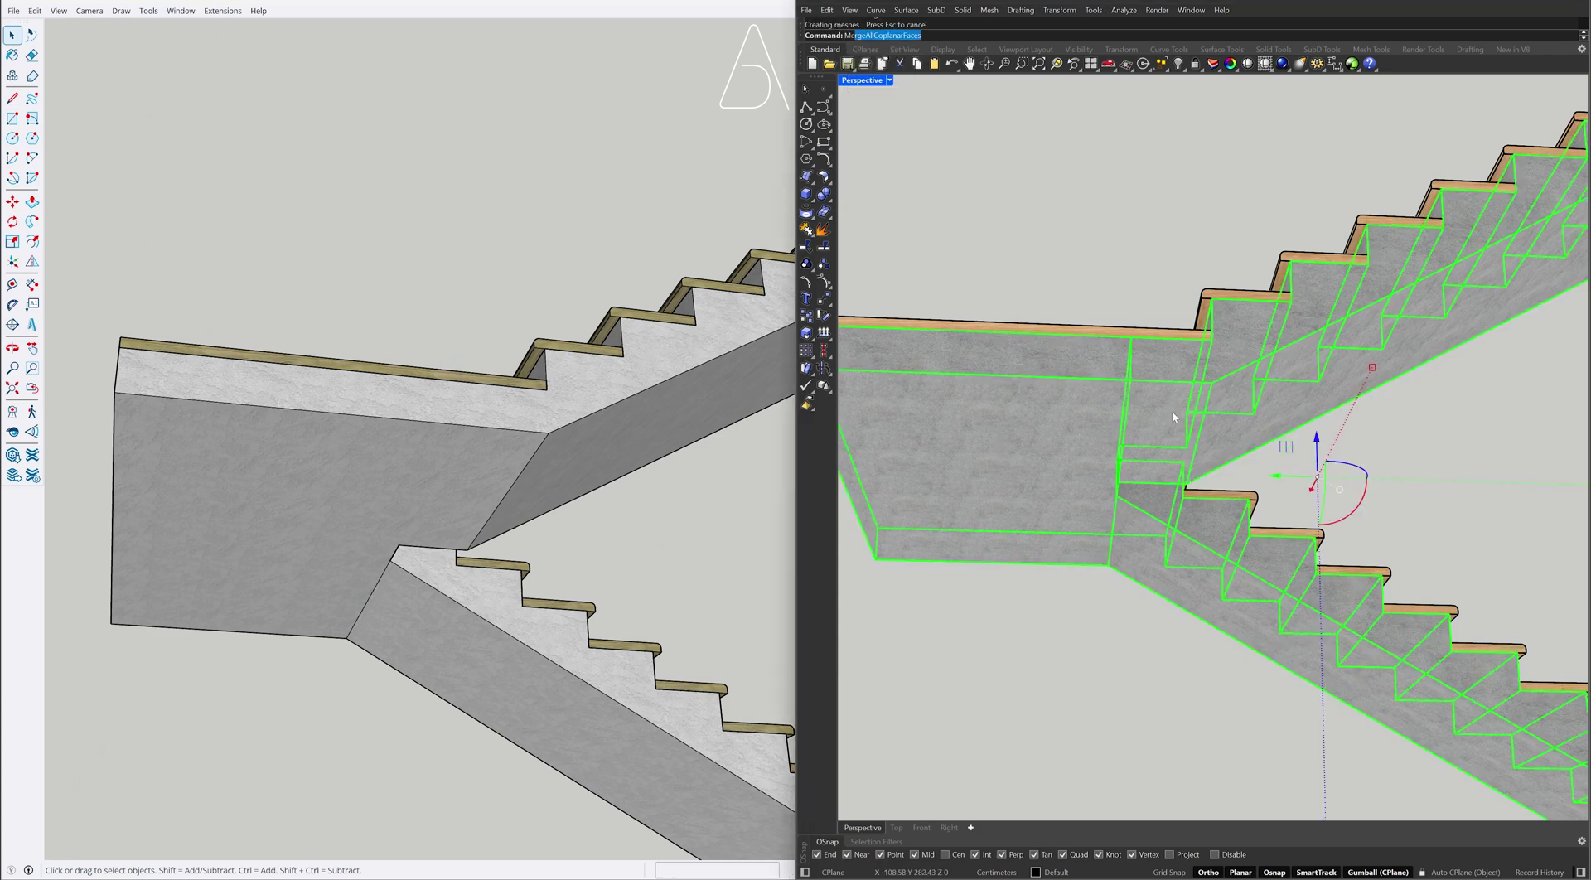
{"action": "key", "text": "Return"}
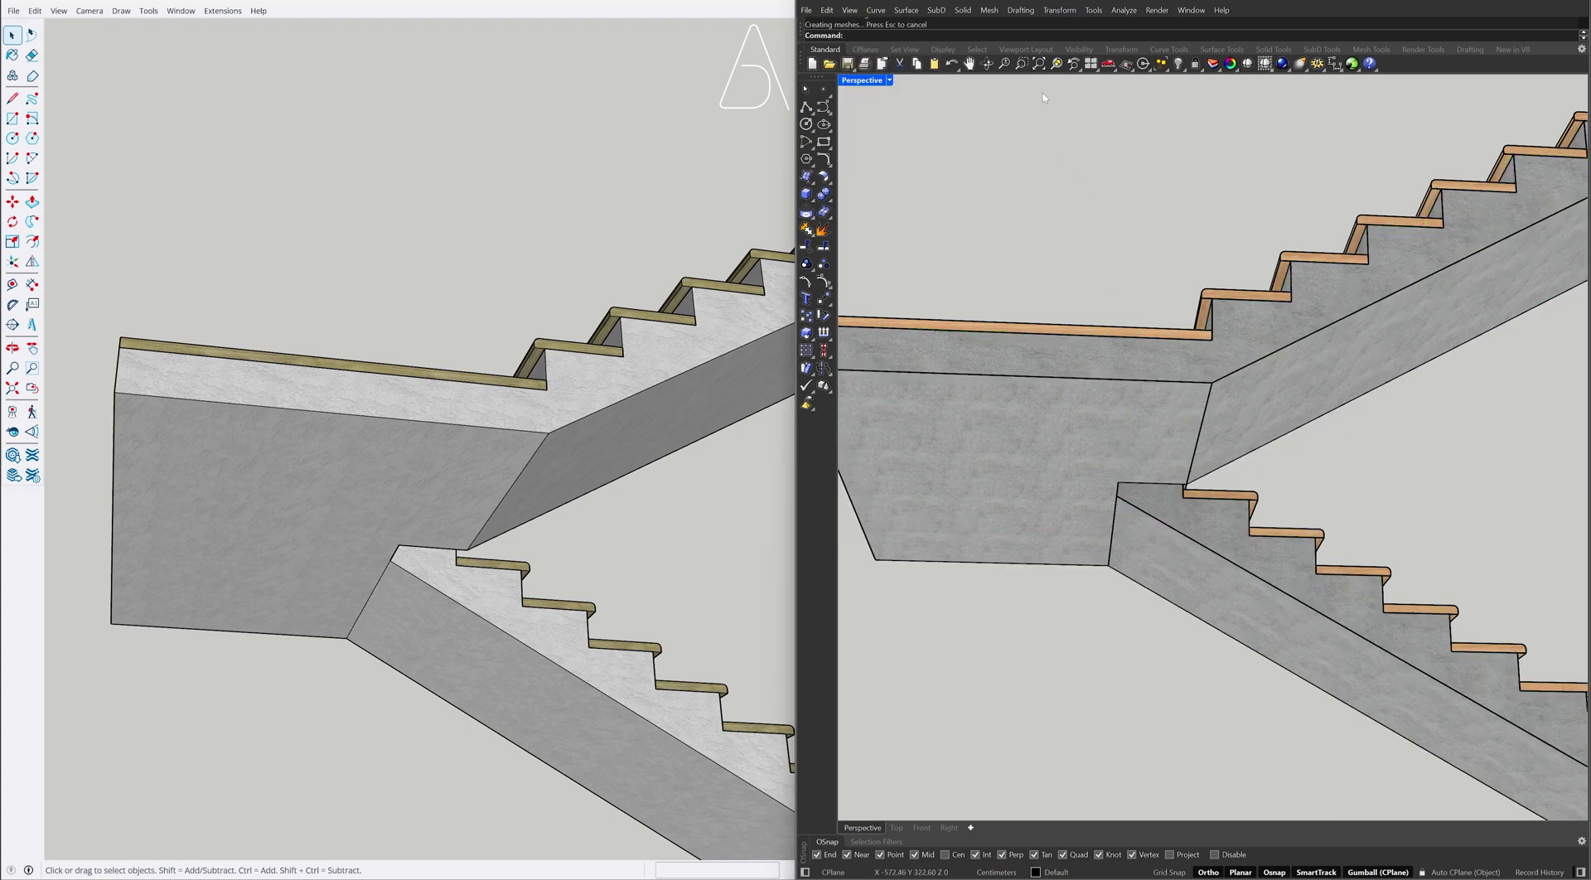
{"action": "left_click", "coordinate": [1039, 63]}
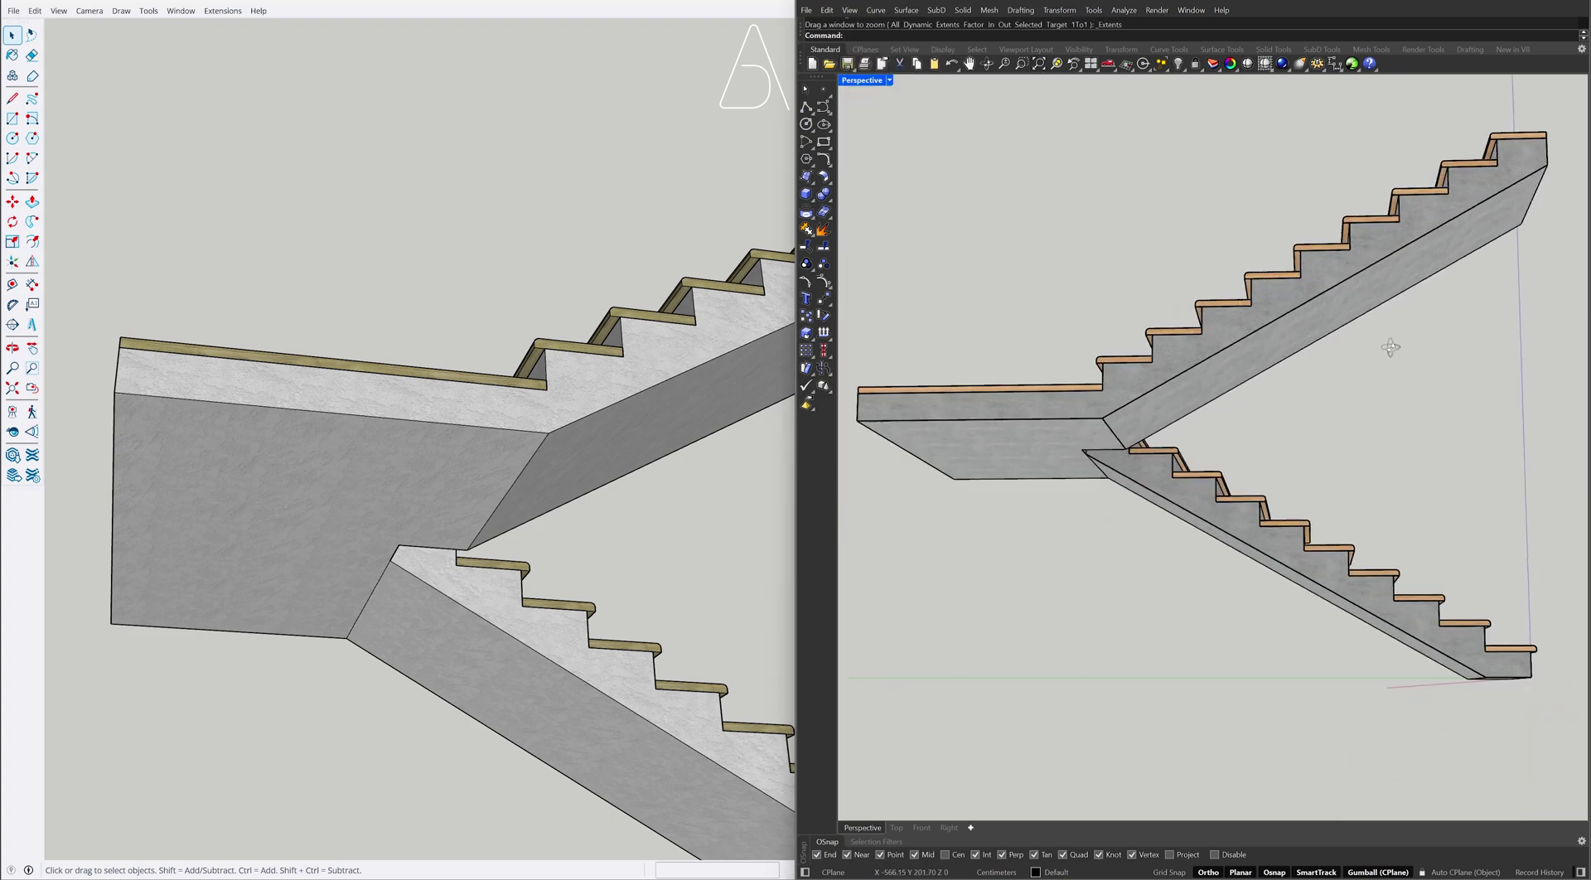
Orbit the Rhino and SketchUp views to elevated perspectives showing both flights and treads
{"action": "right_click_drag", "start_coordinate": [1391, 347], "coordinate": [1075, 345]}
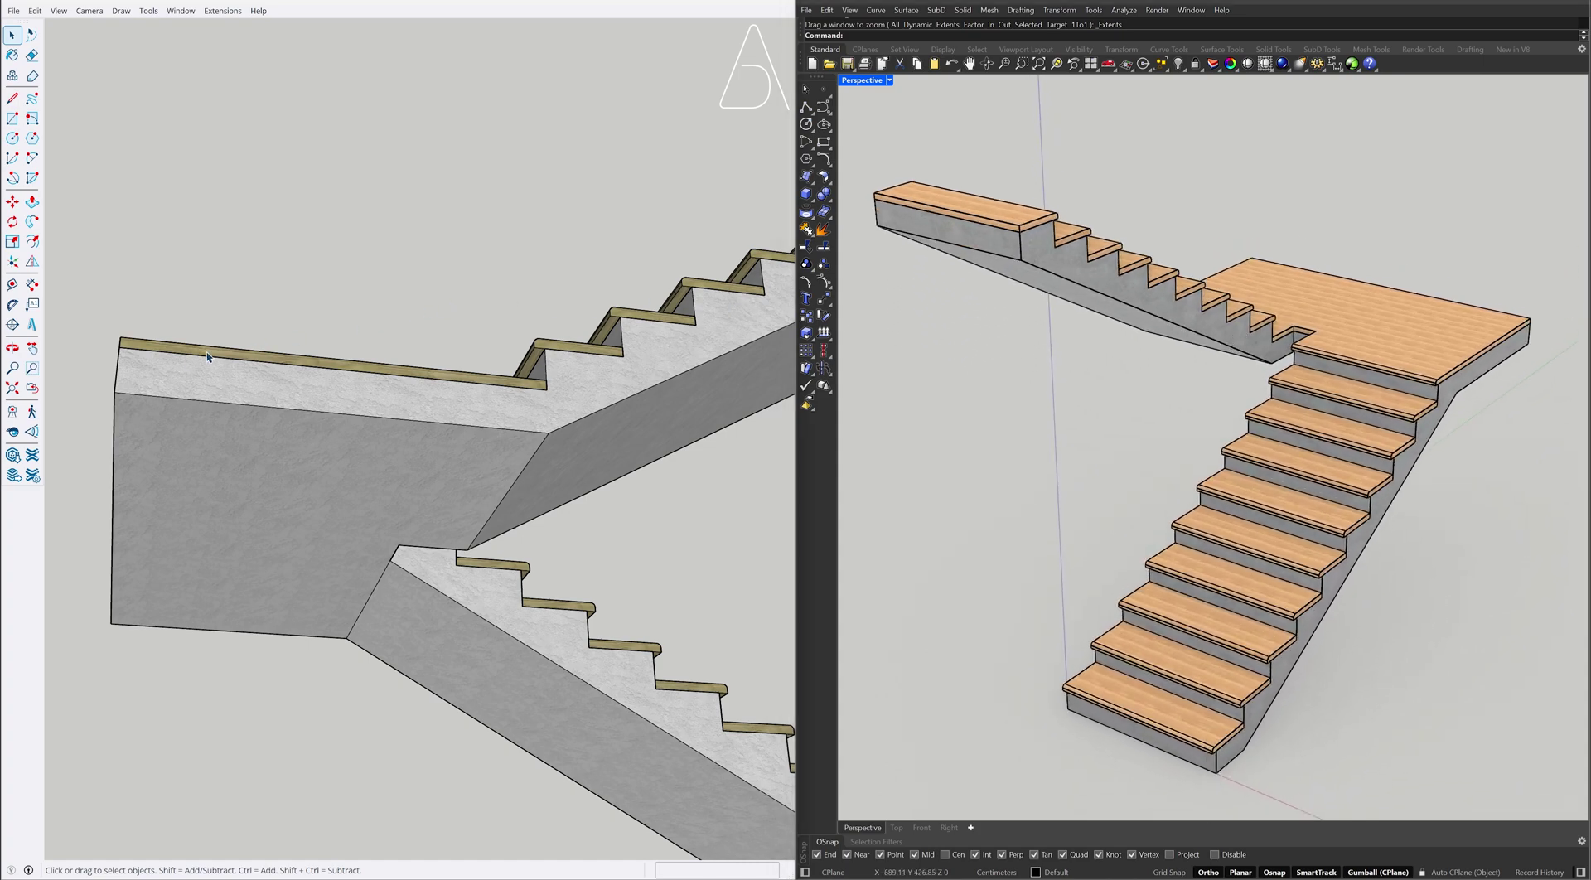
{"action": "mouse_move", "coordinate": [209, 358]}
{"action": "middle_mouse_down"}
{"action": "mouse_move", "coordinate": [156, 422]}
{"action": "mouse_move", "coordinate": [455, 611]}
{"action": "mouse_move", "coordinate": [409, 571]}
{"action": "mouse_move", "coordinate": [417, 588]}
{"action": "middle_mouse_up"}
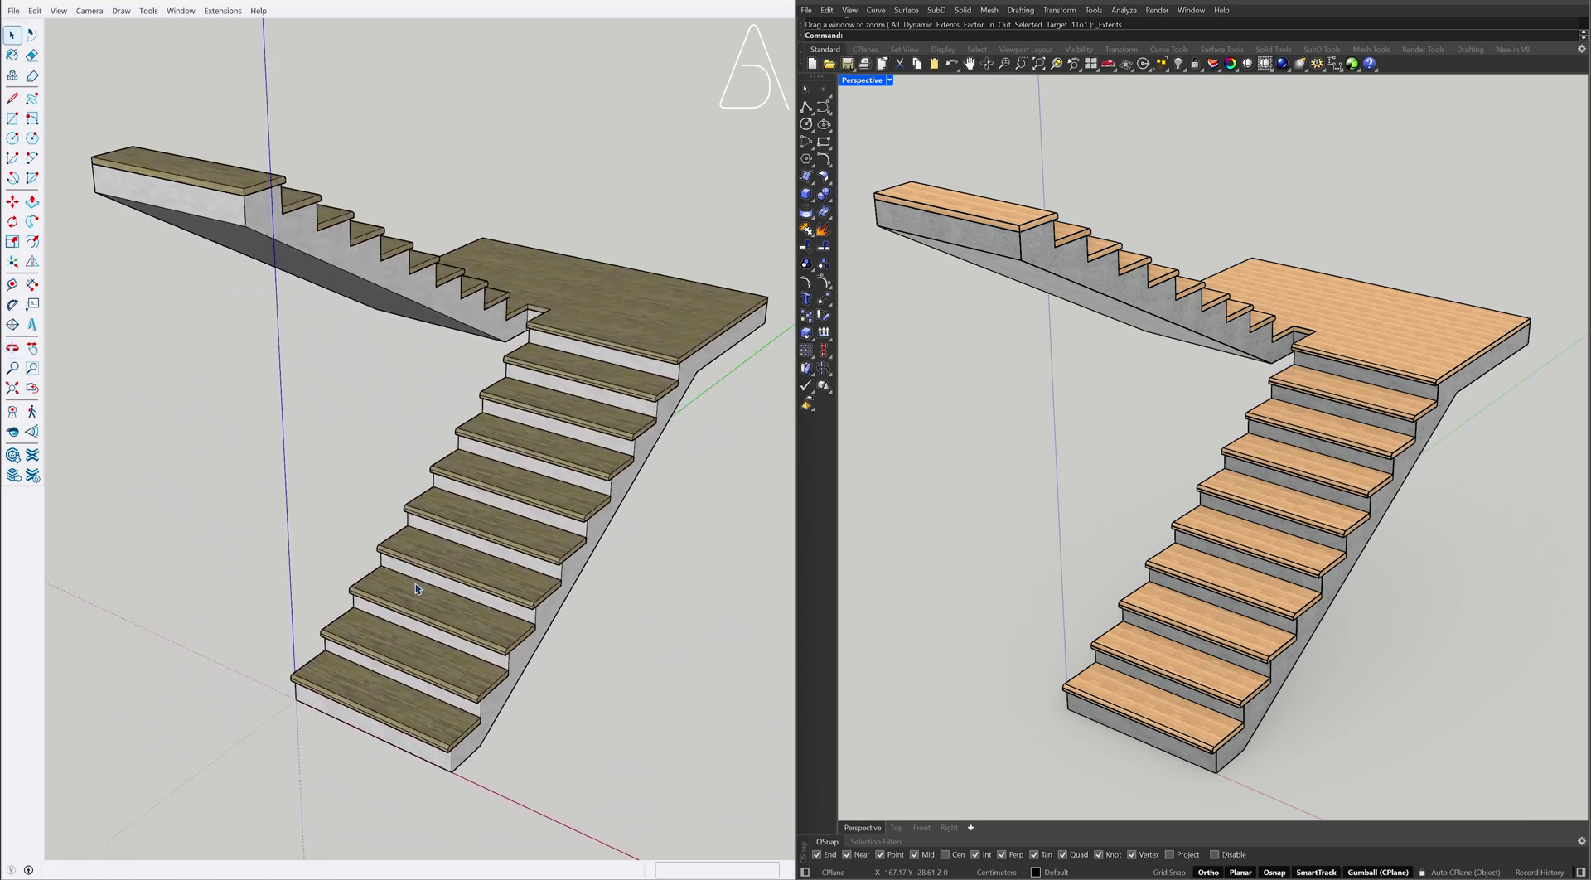